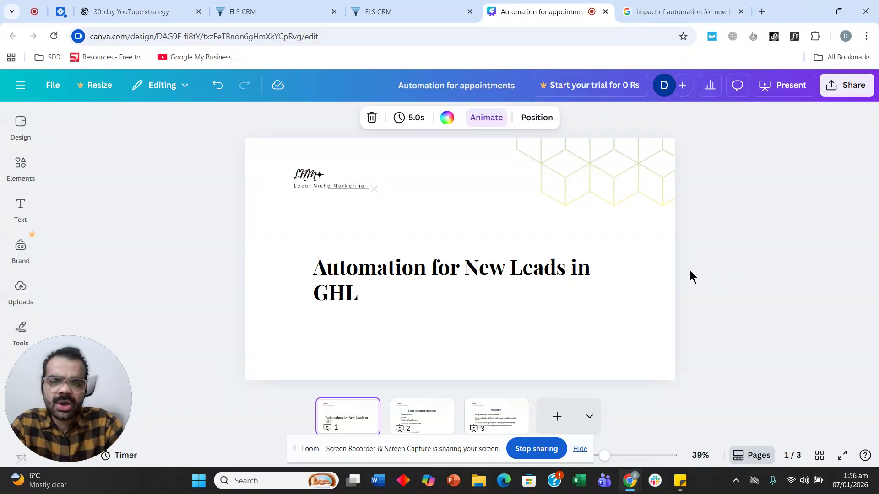
Review the Google results on lead automation revenue, then return to the Canva slides
{"action": "left_click", "coordinate": [677, 10]}
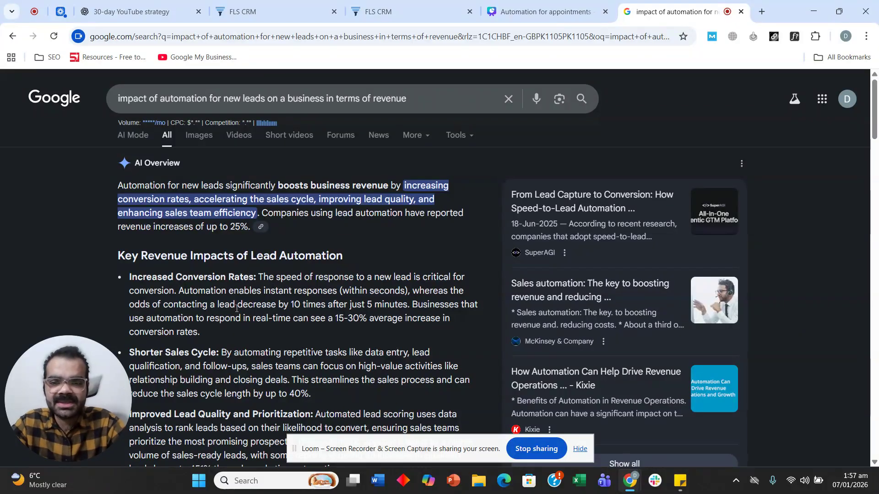
{"action": "scroll", "coordinate": [237, 305], "scroll_direction": "down", "scroll_amount": 1}
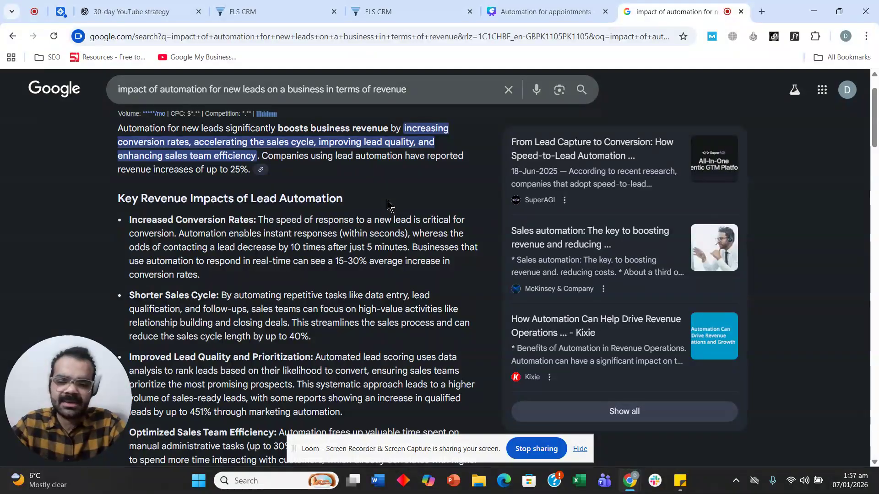
{"action": "left_click", "coordinate": [545, 8]}
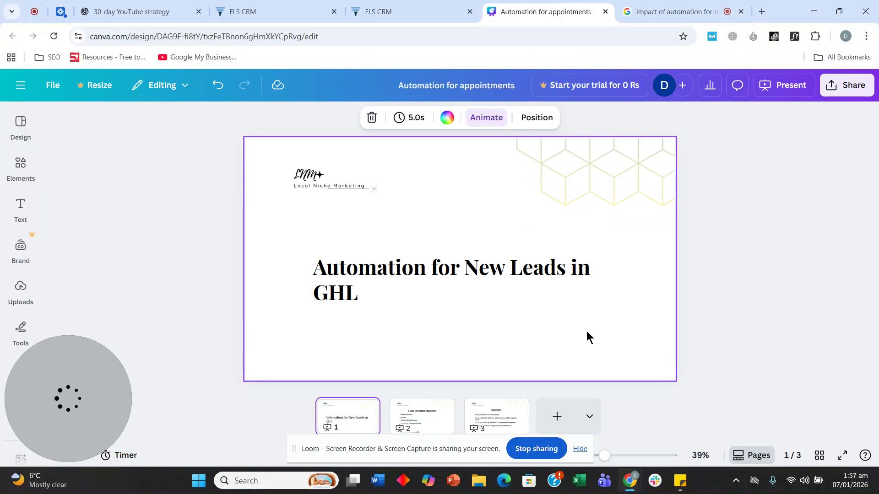
Present the deck full screen through to the Example slide, then switch to the CRM's Test pipeline
{"action": "left_click", "coordinate": [841, 456]}
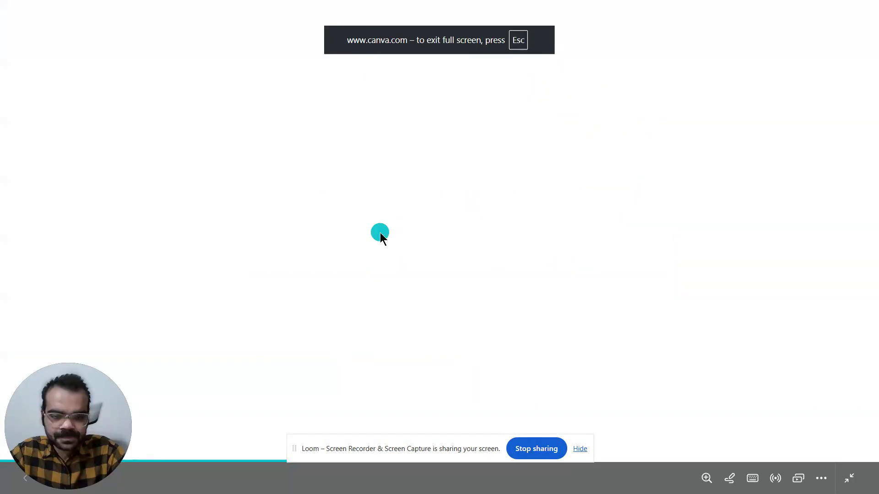
{"action": "left_click", "coordinate": [380, 232]}
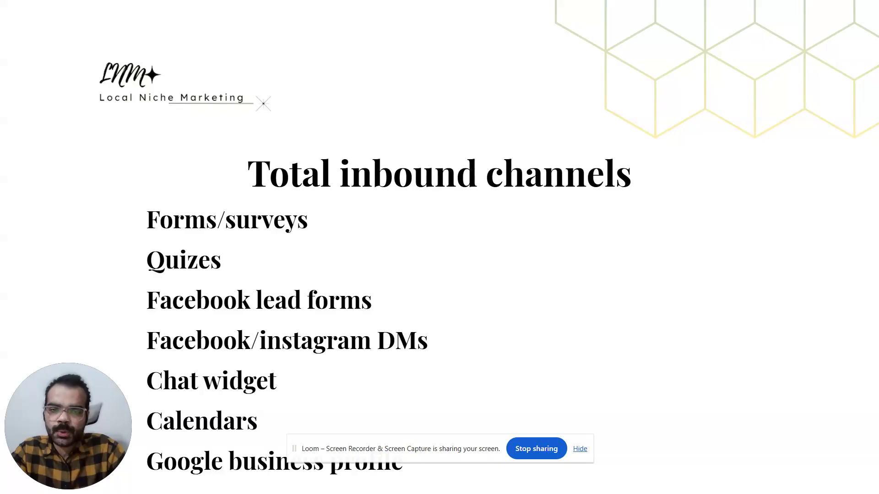
{"action": "key", "text": "Right"}
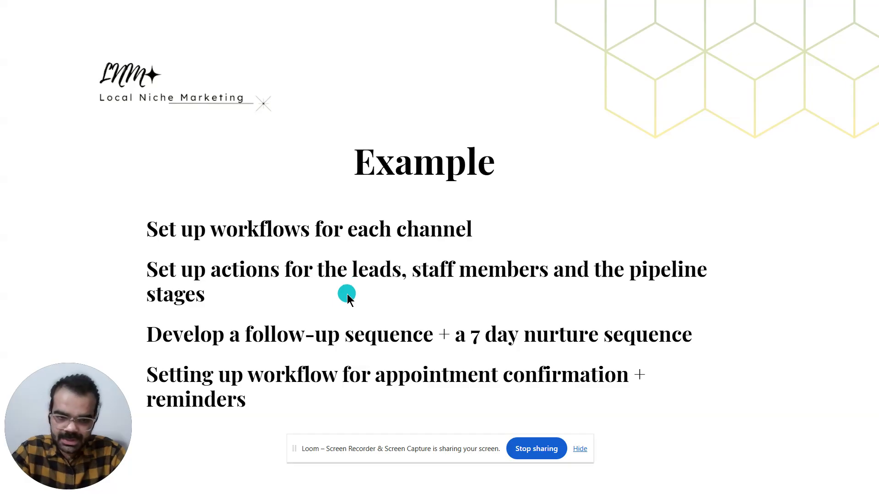
{"action": "key", "text": "Escape"}
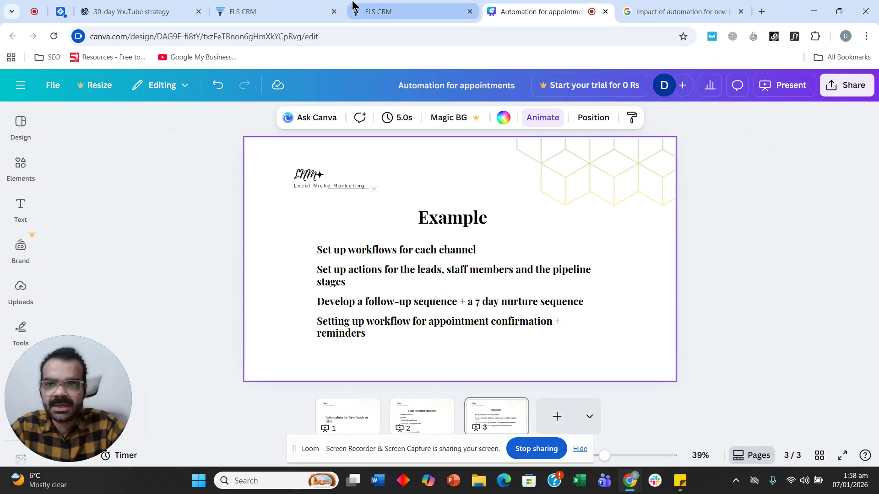
{"action": "left_click", "coordinate": [354, 10]}
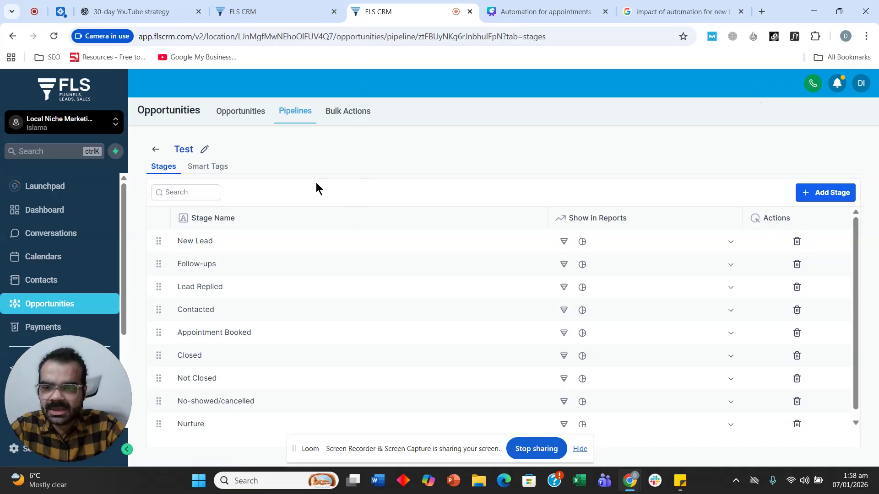
{"action": "scroll", "coordinate": [253, 273], "scroll_direction": "down", "scroll_amount": 1}
{"action": "scroll", "coordinate": [254, 283], "scroll_direction": "up", "scroll_amount": 1}
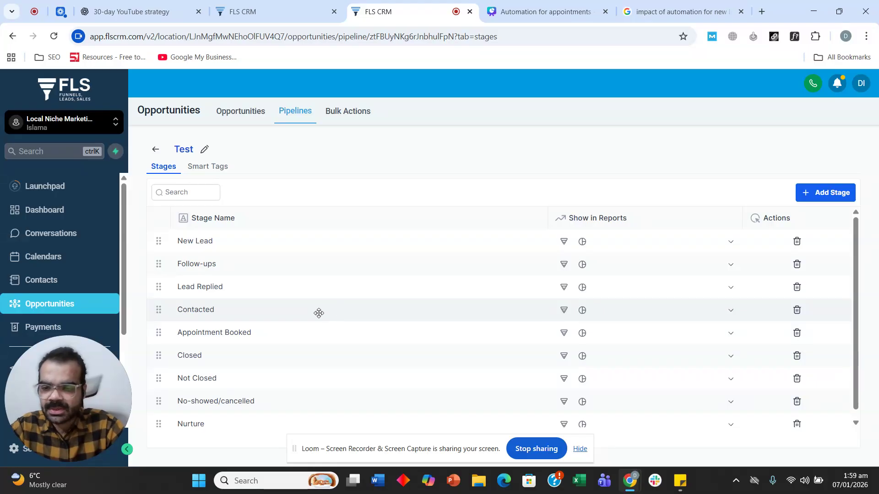
Move the Contacted stage up to sit directly after New Lead in the Test pipeline
{"action": "left_click_drag", "start_coordinate": [157, 308], "coordinate": [164, 264]}
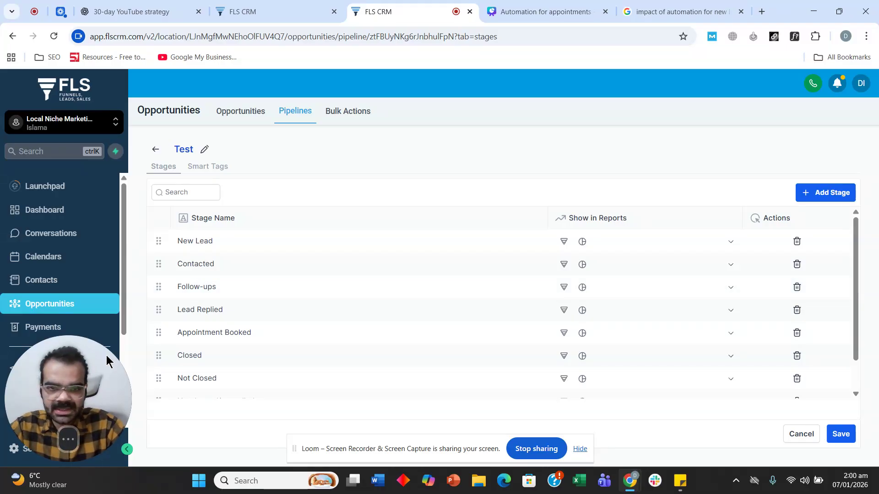
{"action": "scroll", "coordinate": [46, 233], "scroll_direction": "down", "scroll_amount": 3}
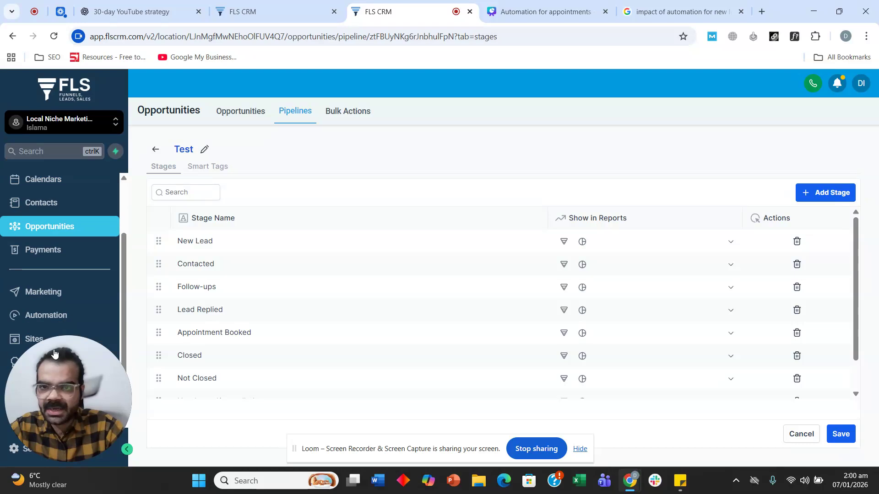
{"action": "left_click", "coordinate": [293, 5]}
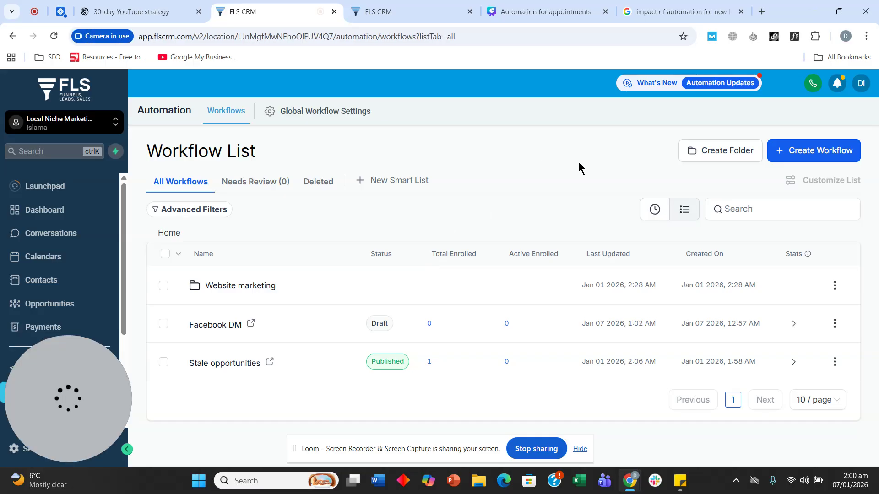
{"action": "left_click", "coordinate": [795, 157]}
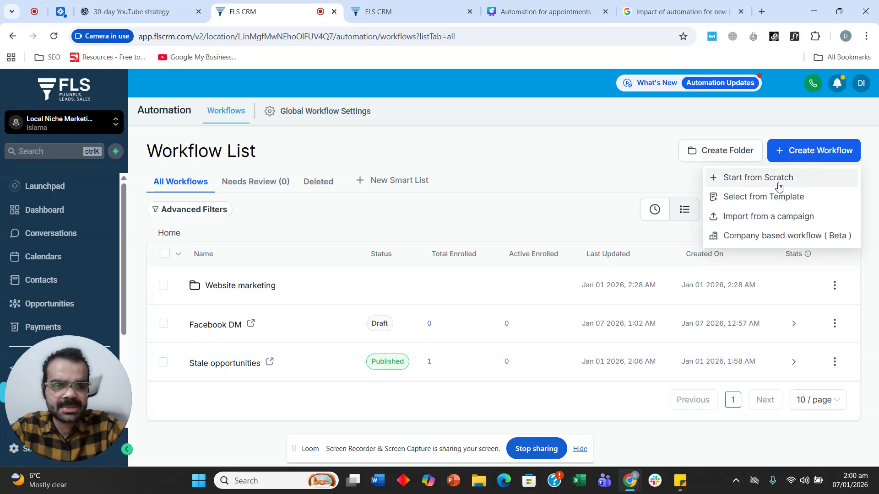
{"action": "left_click", "coordinate": [511, 11]}
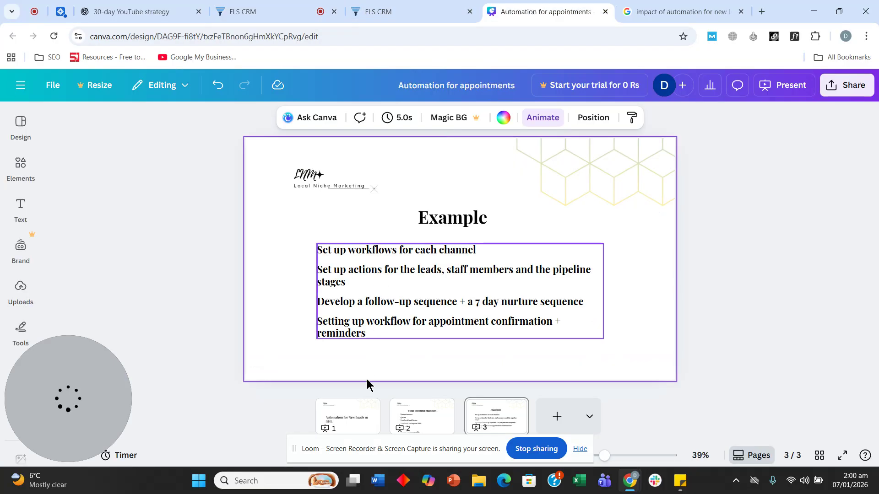
{"action": "left_click", "coordinate": [418, 426]}
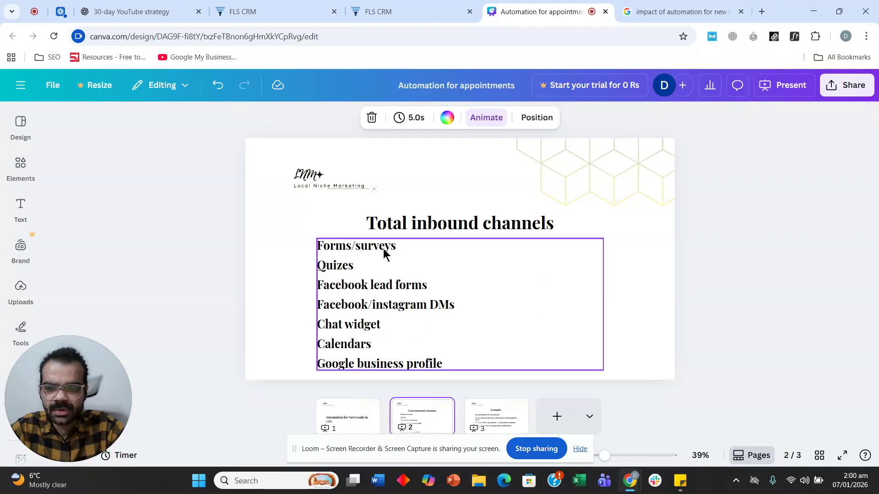
{"action": "left_click", "coordinate": [382, 252]}
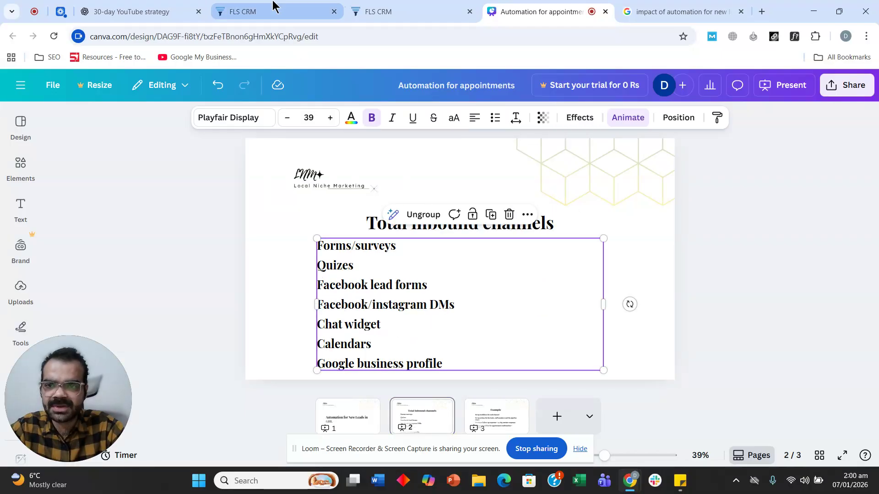
{"action": "left_click", "coordinate": [272, 6]}
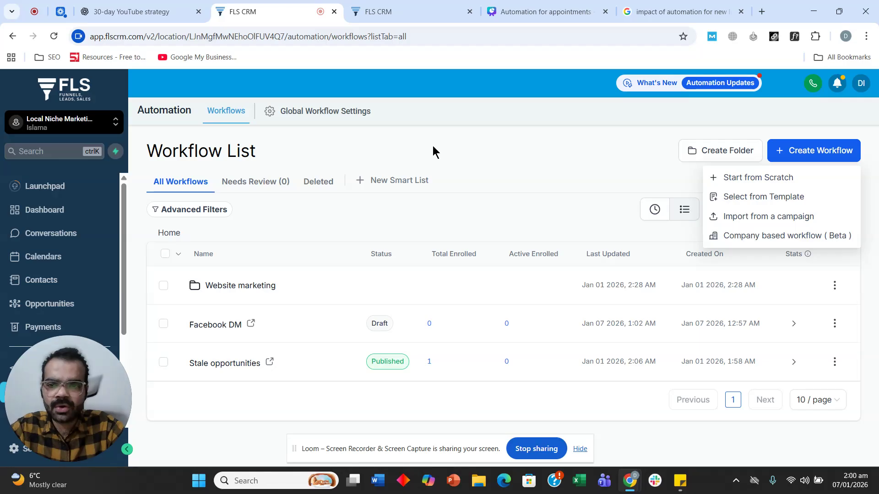
{"action": "left_click", "coordinate": [415, 8]}
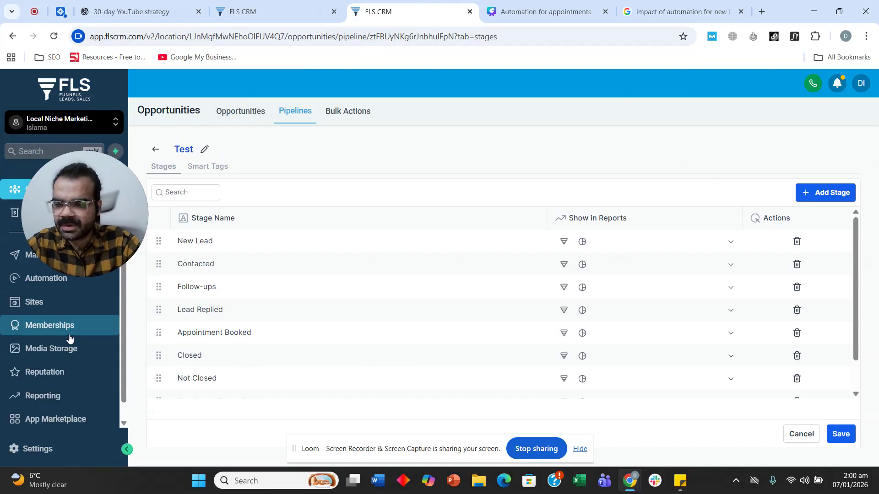
{"action": "scroll", "coordinate": [69, 338], "scroll_direction": "down", "scroll_amount": 2}
{"action": "scroll", "coordinate": [69, 338], "scroll_direction": "up", "scroll_amount": 5}
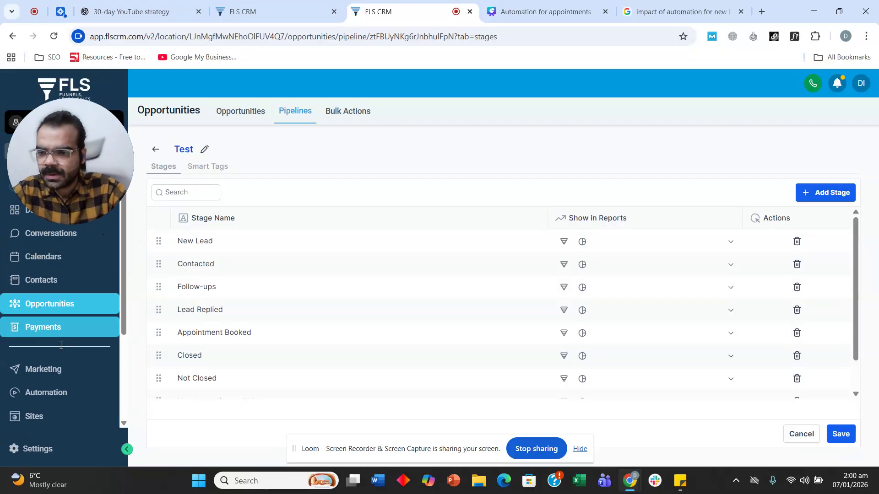
Open the Forms builder from Sites in a new tab
{"action": "left_click", "coordinate": [35, 416]}
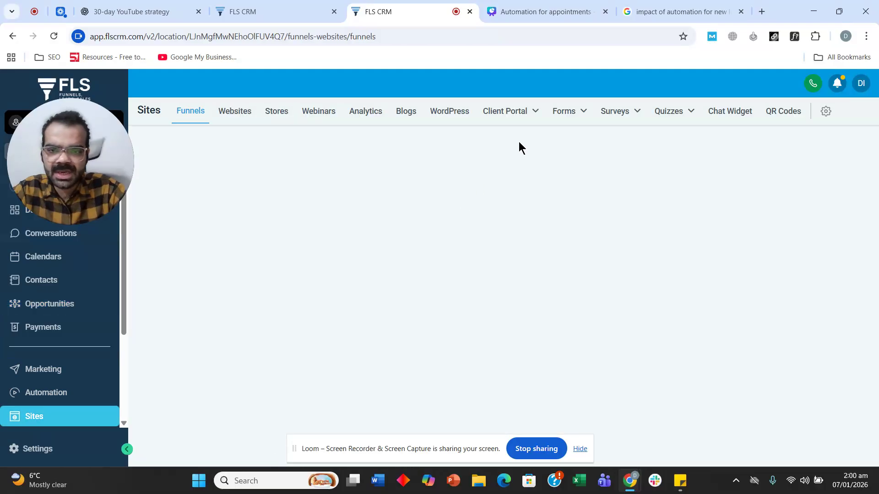
{"action": "mouse_move", "coordinate": [563, 112]}
{"action": "right_click", "coordinate": [553, 137]}
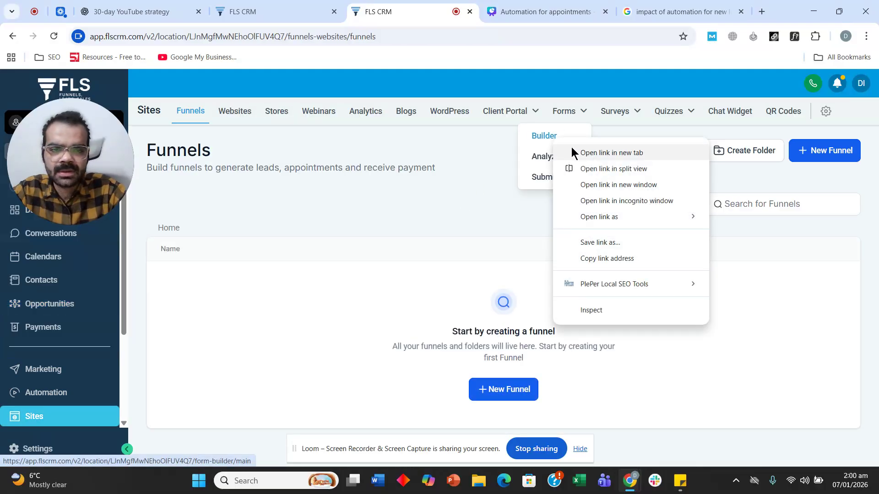
{"action": "left_click", "coordinate": [569, 152]}
{"action": "left_click", "coordinate": [479, 10]}
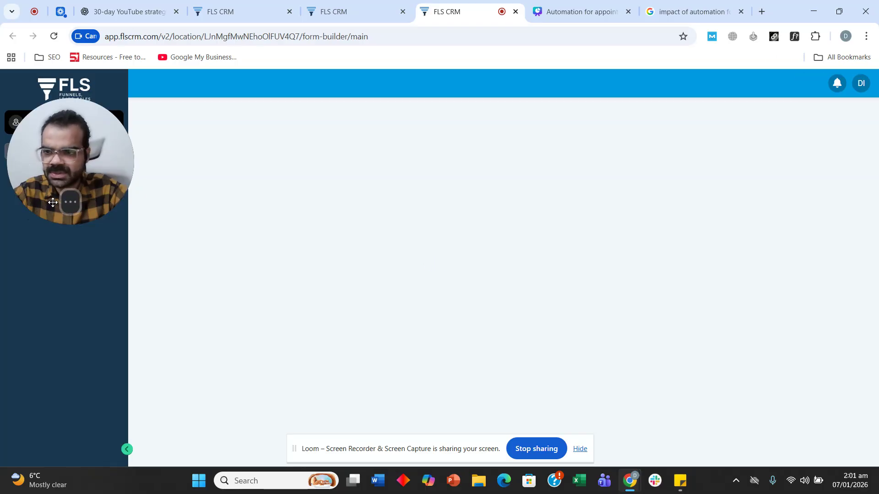
Bring up the action menu for the Real estate form
{"action": "left_click", "coordinate": [69, 203]}
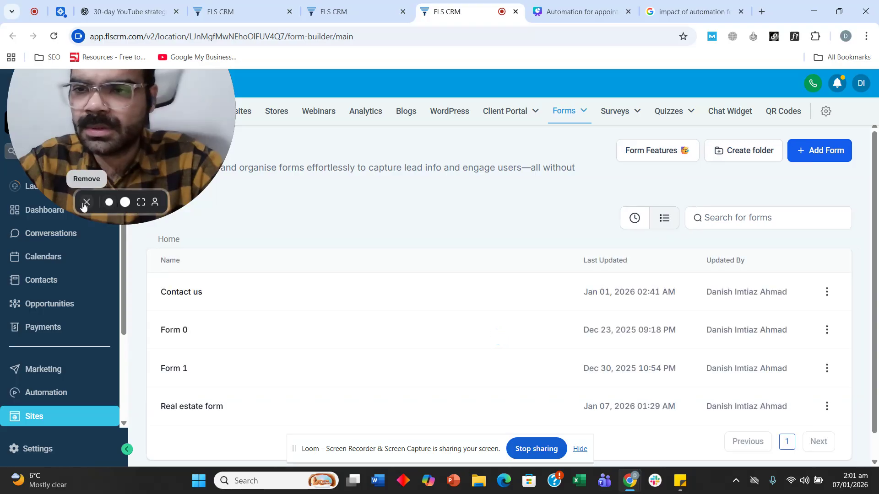
{"action": "left_click", "coordinate": [85, 203]}
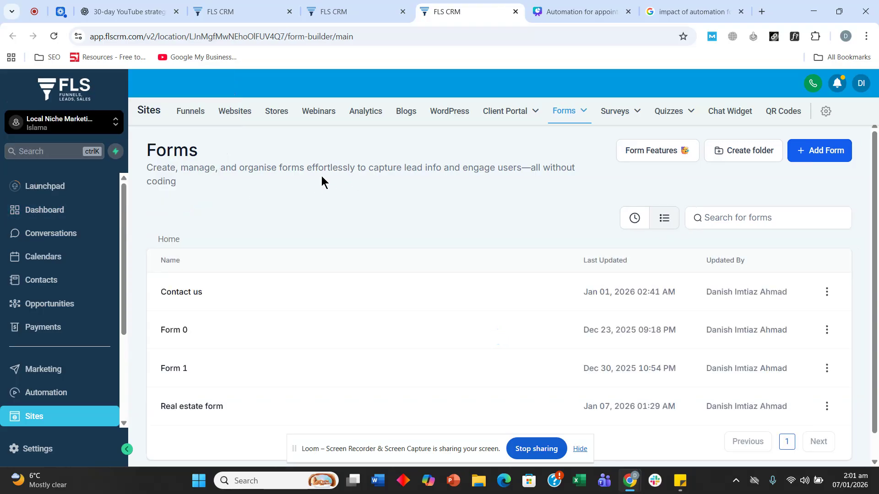
{"action": "scroll", "coordinate": [298, 211], "scroll_direction": "down", "scroll_amount": 1}
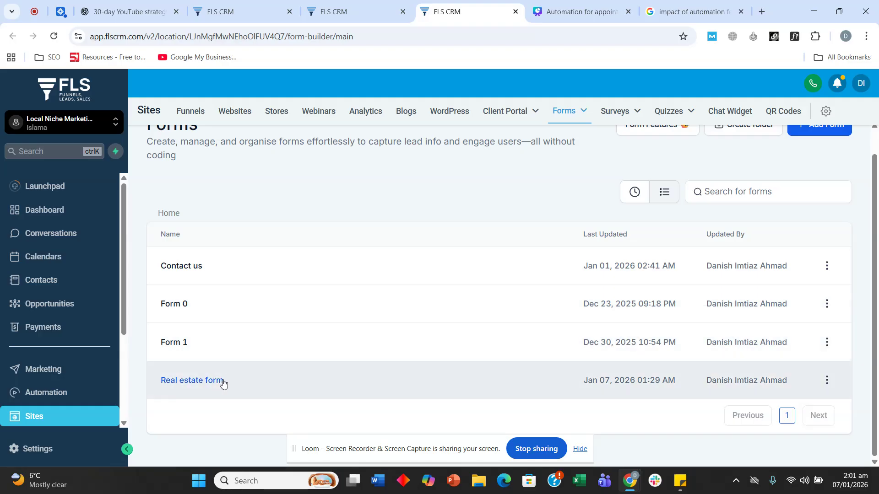
{"action": "left_click", "coordinate": [827, 381]}
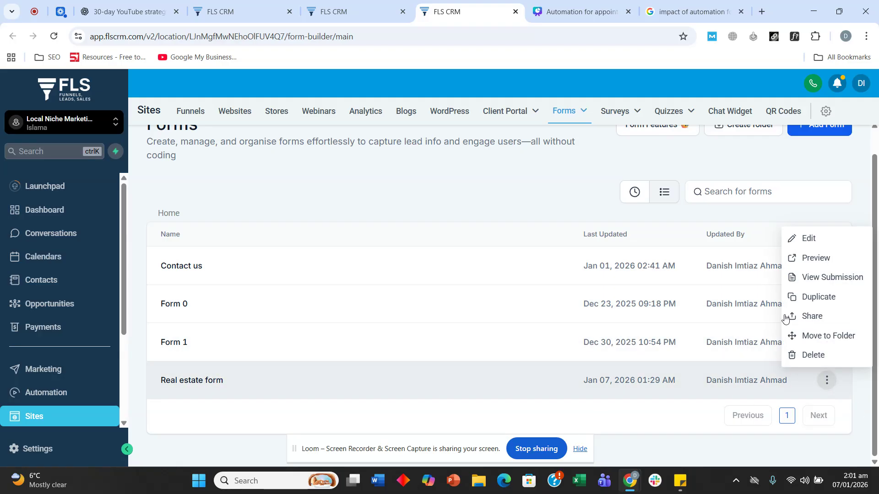
Preview the Real estate form in a new tab, look through it, and close the preview
{"action": "left_click", "coordinate": [804, 265]}
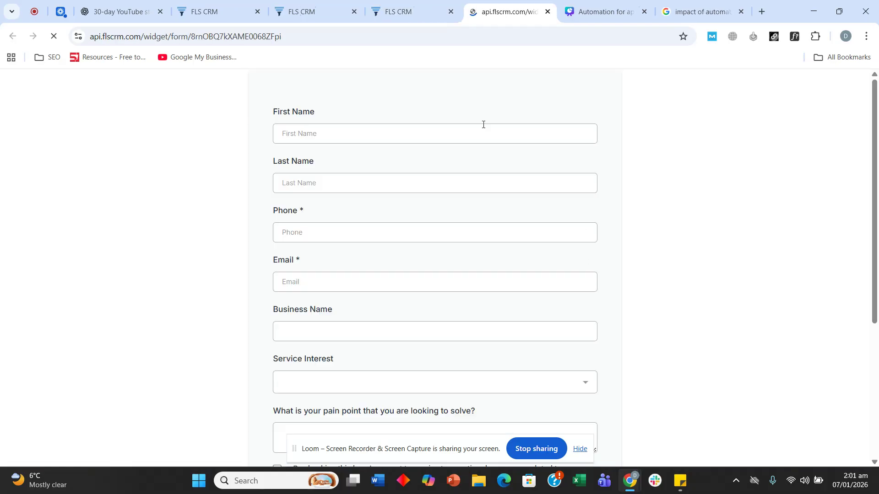
{"action": "scroll", "coordinate": [392, 240], "scroll_direction": "down", "scroll_amount": 5}
{"action": "scroll", "coordinate": [218, 288], "scroll_direction": "down", "scroll_amount": 3}
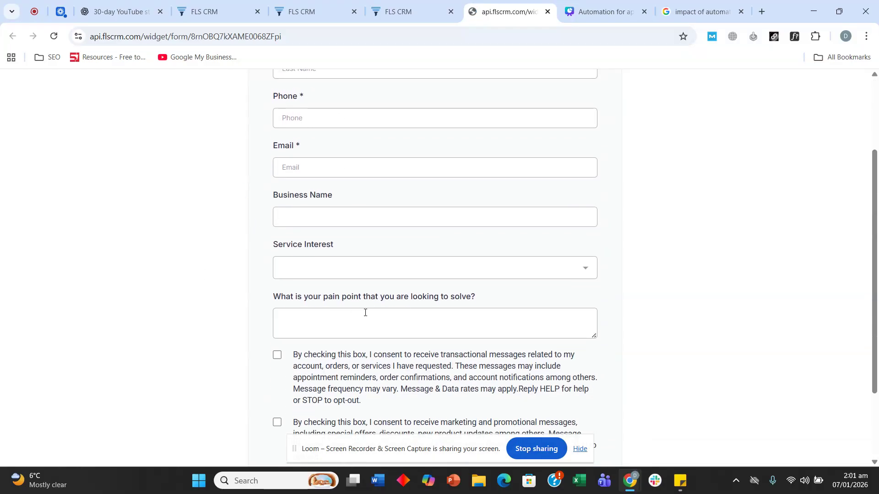
{"action": "scroll", "coordinate": [361, 314], "scroll_direction": "down", "scroll_amount": 2}
{"action": "scroll", "coordinate": [341, 360], "scroll_direction": "up", "scroll_amount": 4}
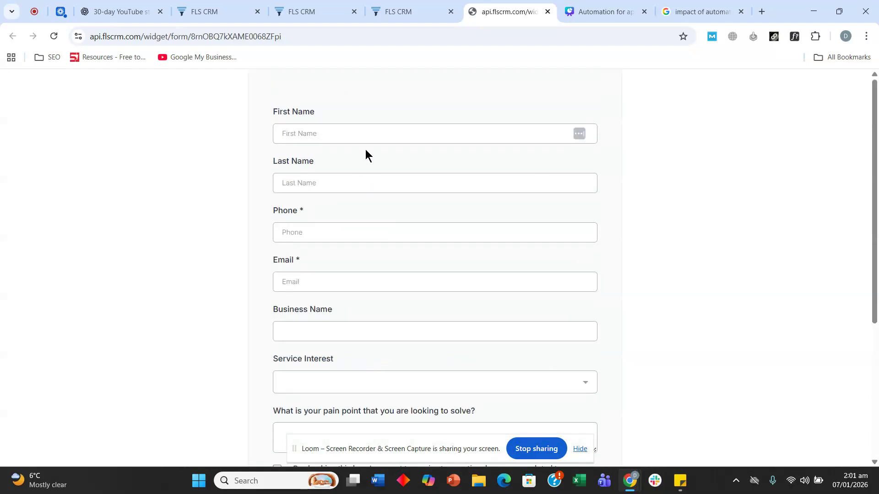
{"action": "scroll", "coordinate": [416, 238], "scroll_direction": "down", "scroll_amount": 4}
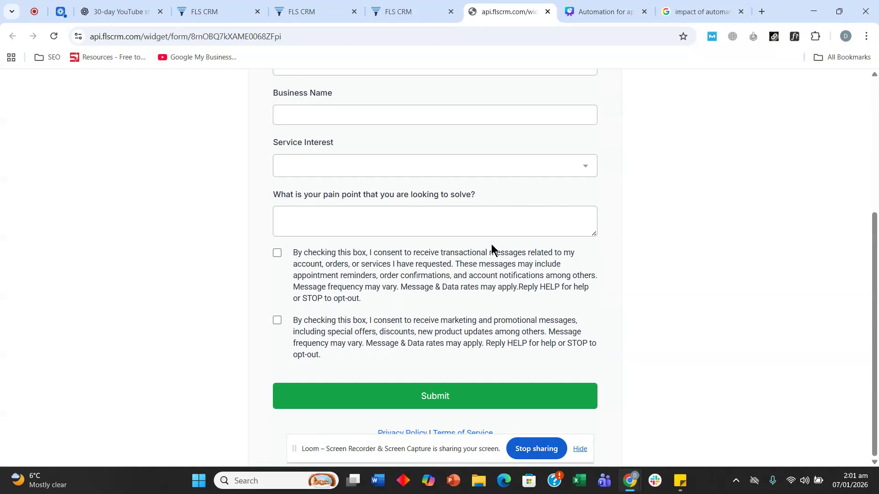
{"action": "scroll", "coordinate": [520, 242], "scroll_direction": "up", "scroll_amount": 4}
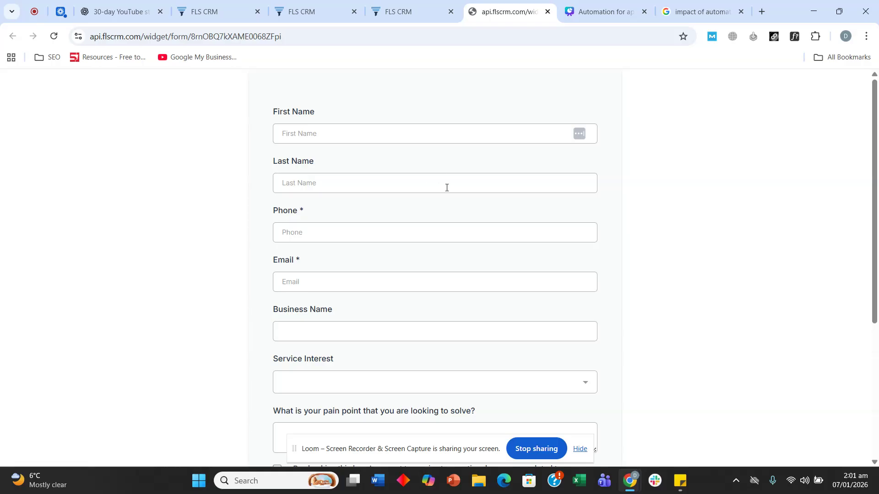
{"action": "scroll", "coordinate": [508, 192], "scroll_direction": "down", "scroll_amount": 4}
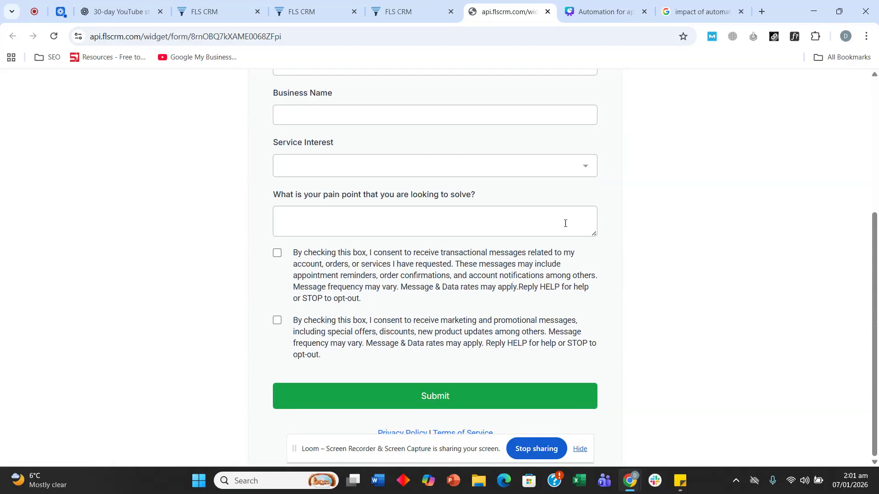
{"action": "scroll", "coordinate": [452, 284], "scroll_direction": "up", "scroll_amount": 4}
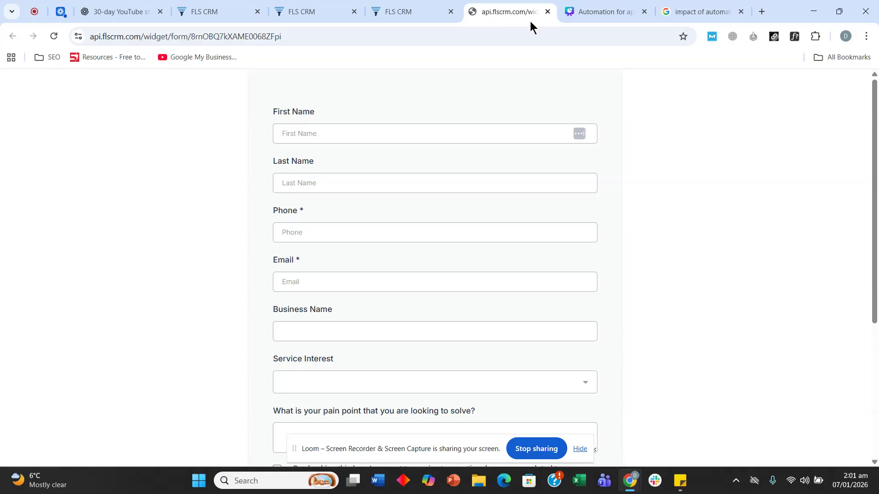
{"action": "left_click", "coordinate": [547, 11]}
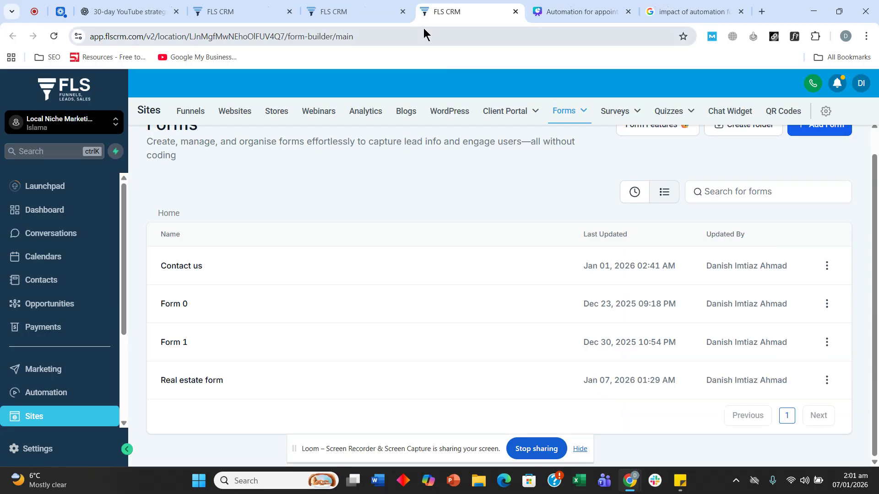
Create a workflow folder named 'Real estate - Demo' and open it
{"action": "left_click", "coordinate": [350, 13]}
{"action": "left_click", "coordinate": [225, 9]}
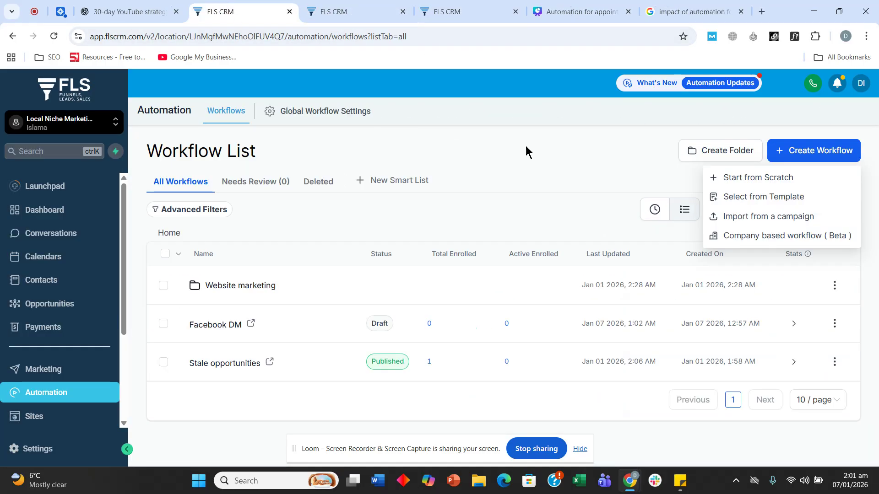
{"action": "left_click", "coordinate": [716, 153]}
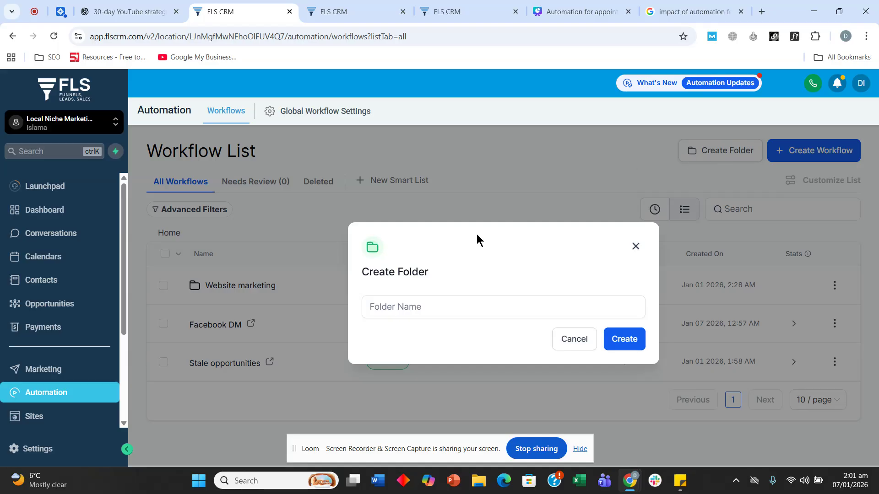
{"action": "left_click", "coordinate": [425, 304]}
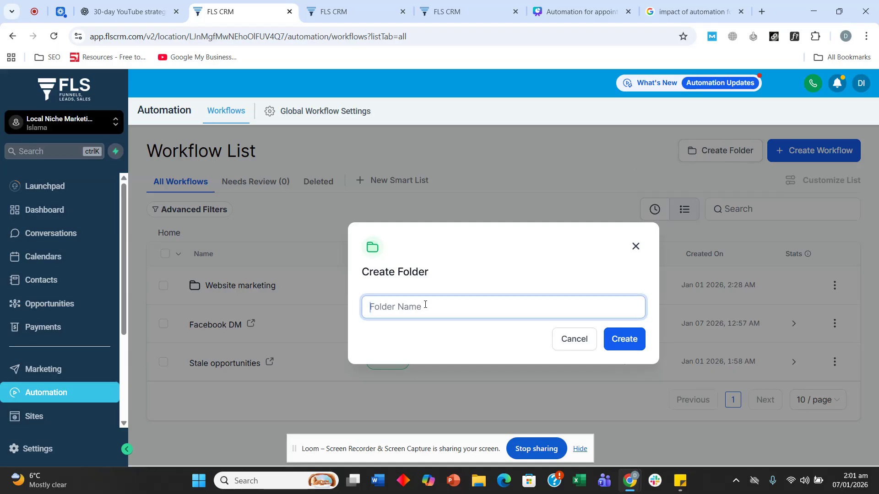
{"action": "type", "text": "Real estate - Demo"}
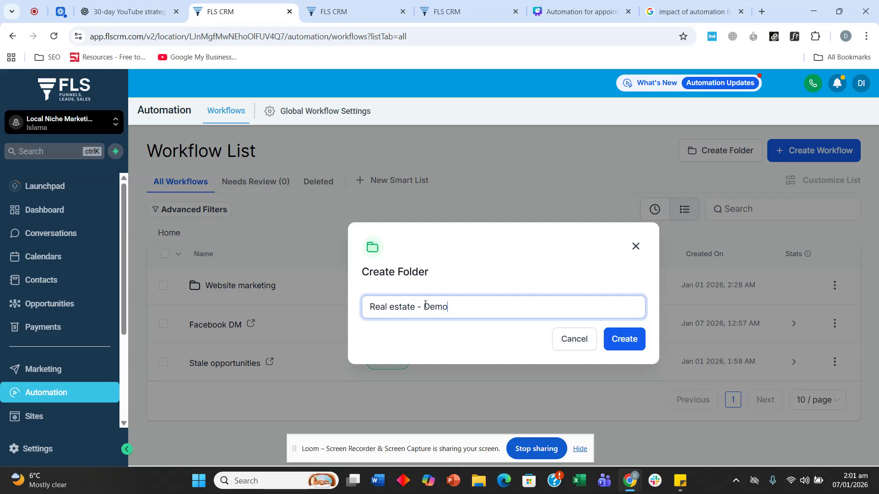
{"action": "left_click", "coordinate": [618, 339]}
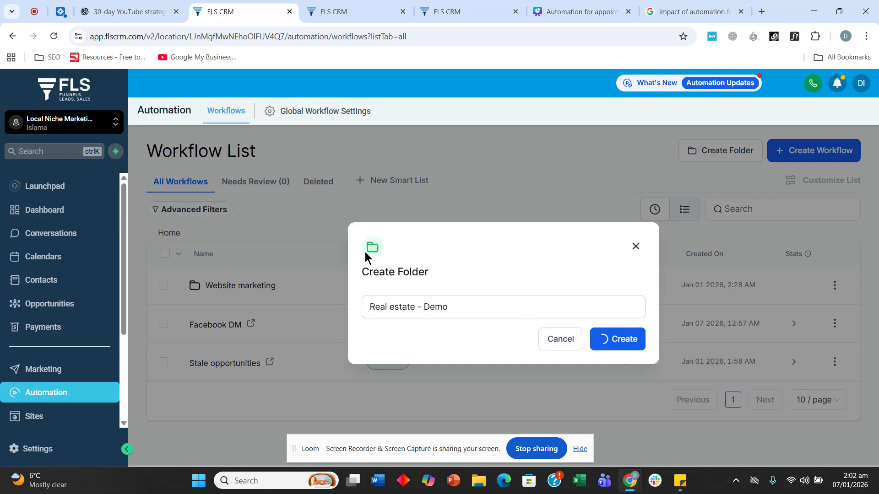
{"action": "left_click", "coordinate": [255, 286]}
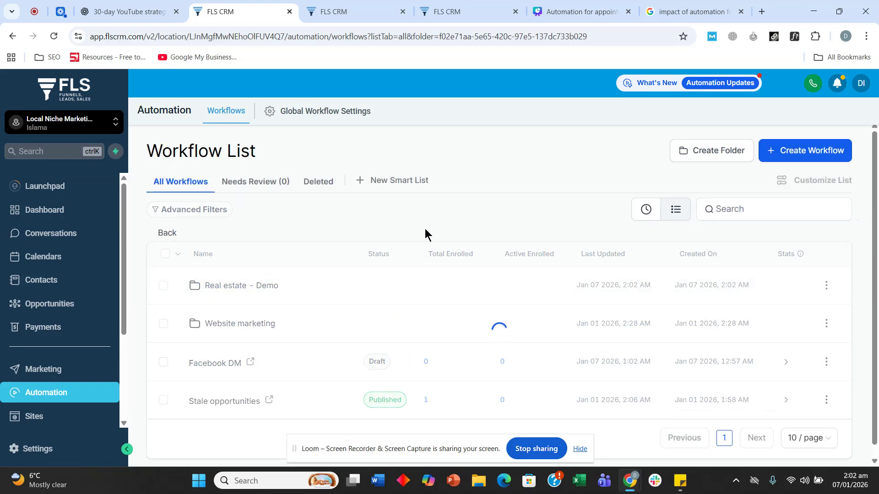
Start a new workflow from scratch titled 'Form>>pipeline : test'
{"action": "left_click", "coordinate": [810, 150]}
{"action": "left_click", "coordinate": [765, 176]}
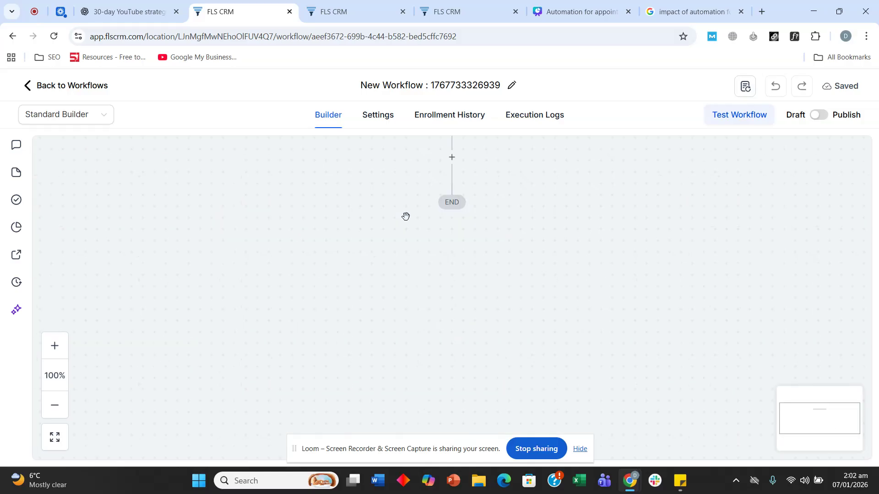
{"action": "left_click", "coordinate": [433, 185]}
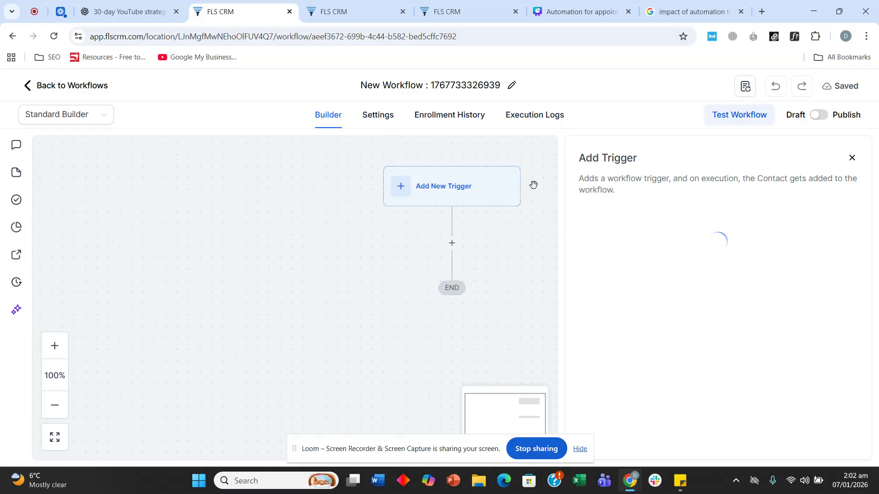
{"action": "left_click", "coordinate": [467, 88]}
{"action": "type", "text": "F"}
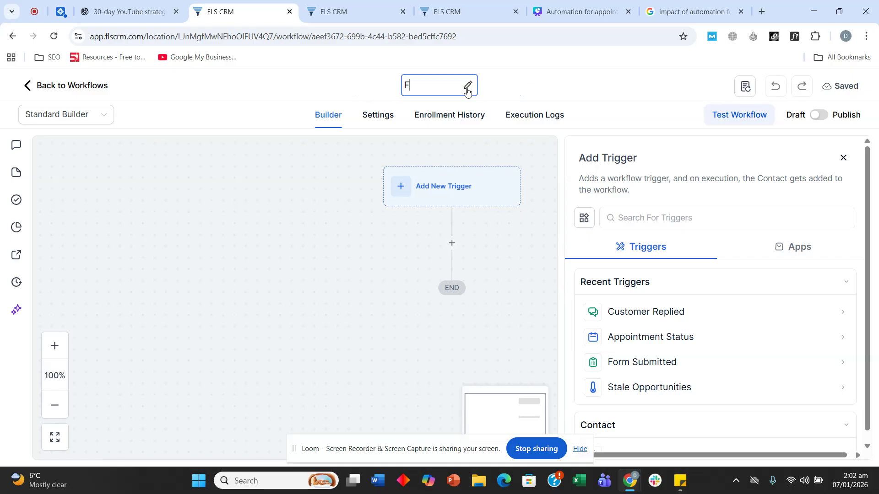
{"action": "type", "text": "orm>>"}
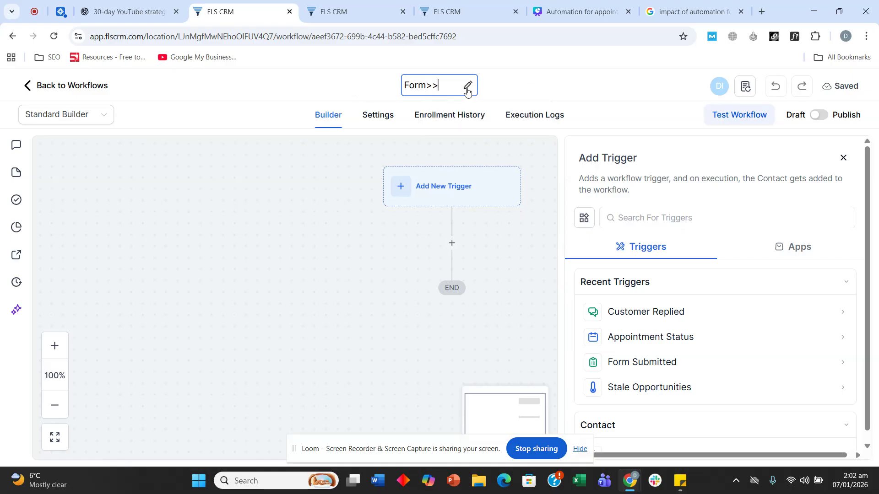
{"action": "type", "text": "pipeline"}
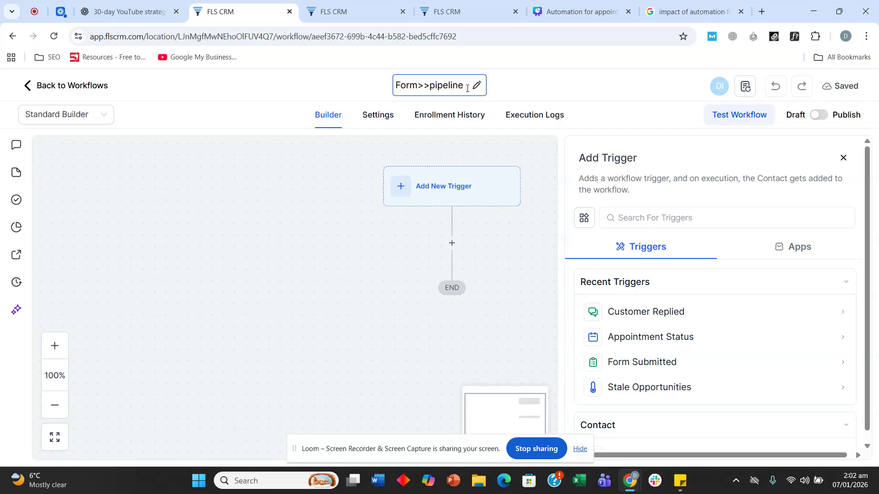
{"action": "type", "text": " : test"}
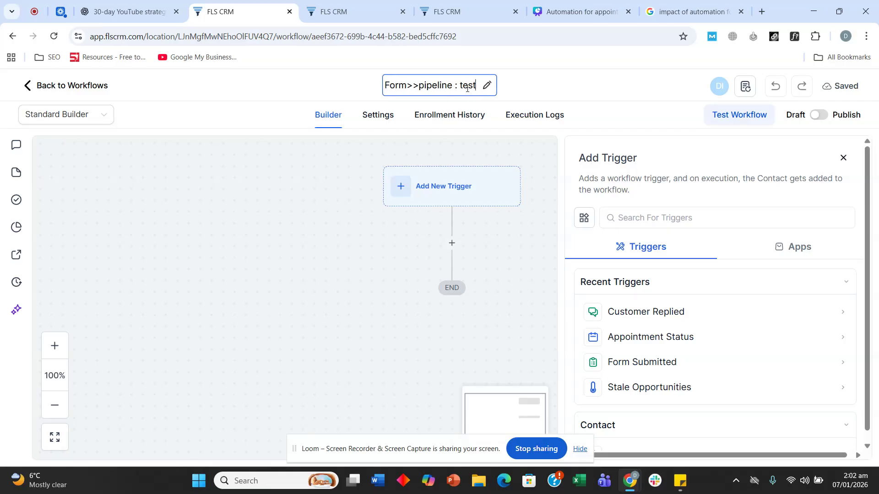
{"action": "left_click", "coordinate": [184, 256]}
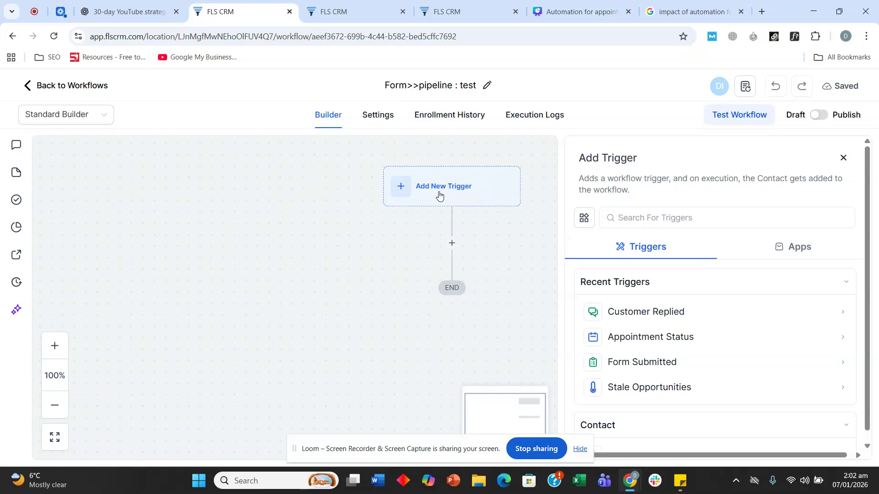
Add a Form Submitted trigger filtered to the Real estate form and save it
{"action": "left_click", "coordinate": [638, 224]}
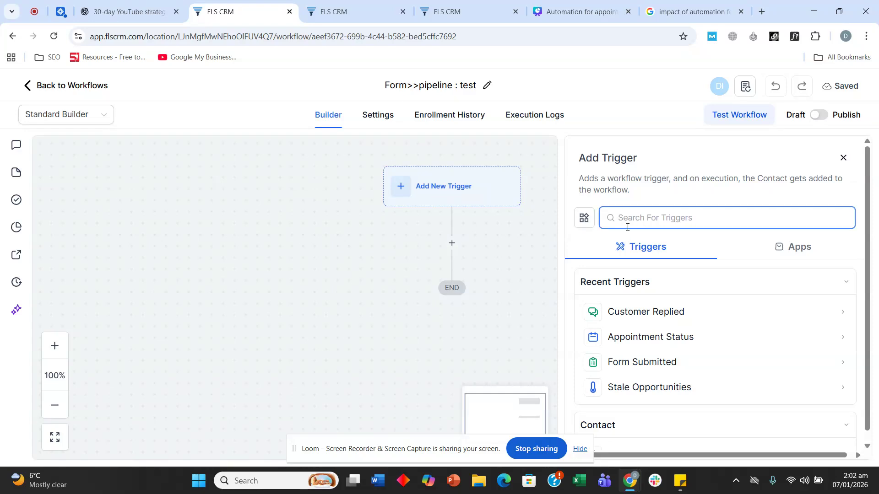
{"action": "type", "text": "form"}
{"action": "left_click", "coordinate": [610, 310]}
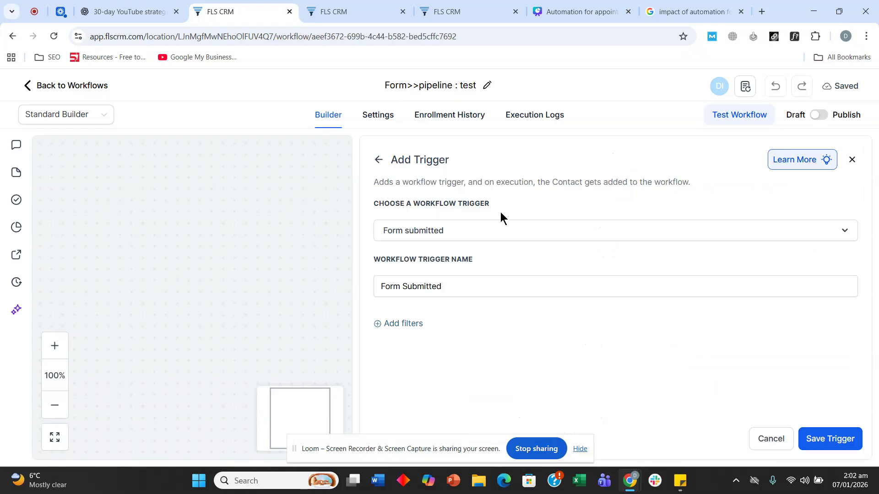
{"action": "left_click", "coordinate": [402, 322]}
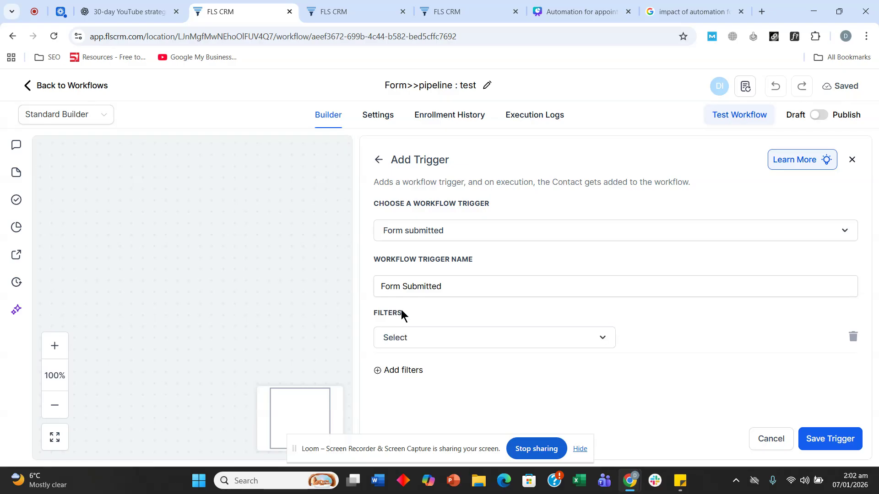
{"action": "left_click", "coordinate": [487, 337]}
{"action": "scroll", "coordinate": [472, 274], "scroll_direction": "down", "scroll_amount": 3}
{"action": "left_click", "coordinate": [453, 305]}
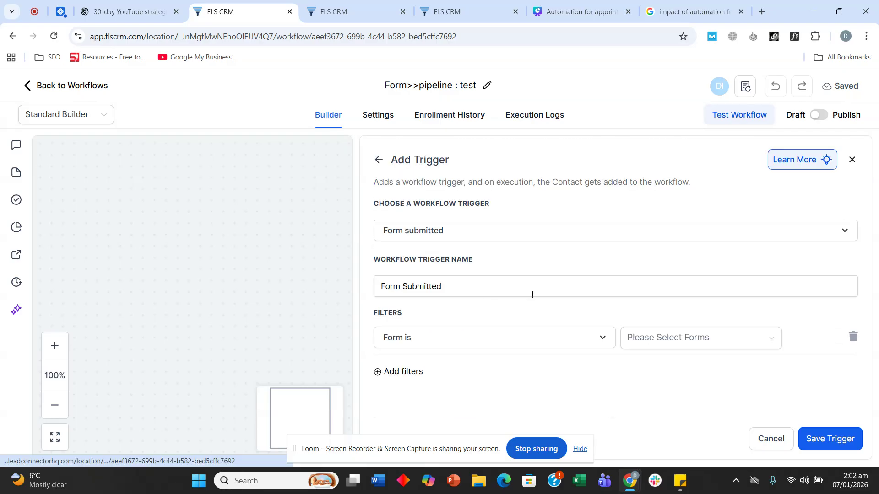
{"action": "left_click", "coordinate": [670, 342]}
{"action": "left_click", "coordinate": [658, 363]}
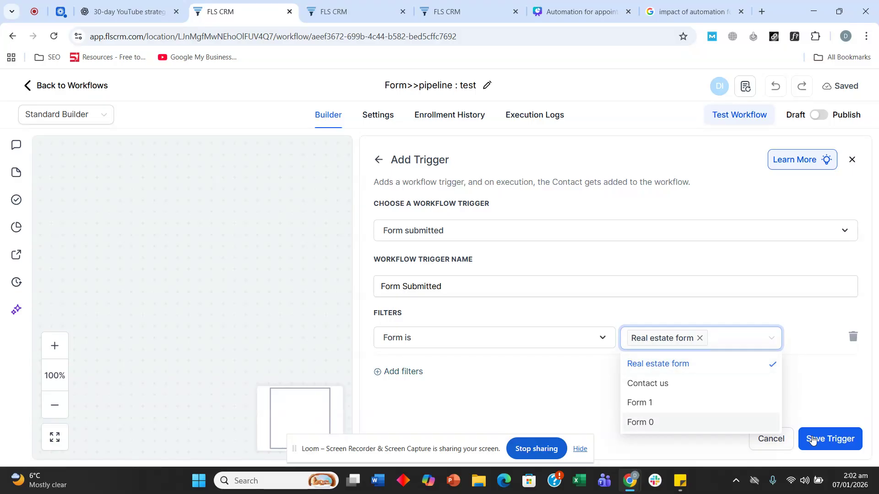
{"action": "left_click", "coordinate": [819, 439]}
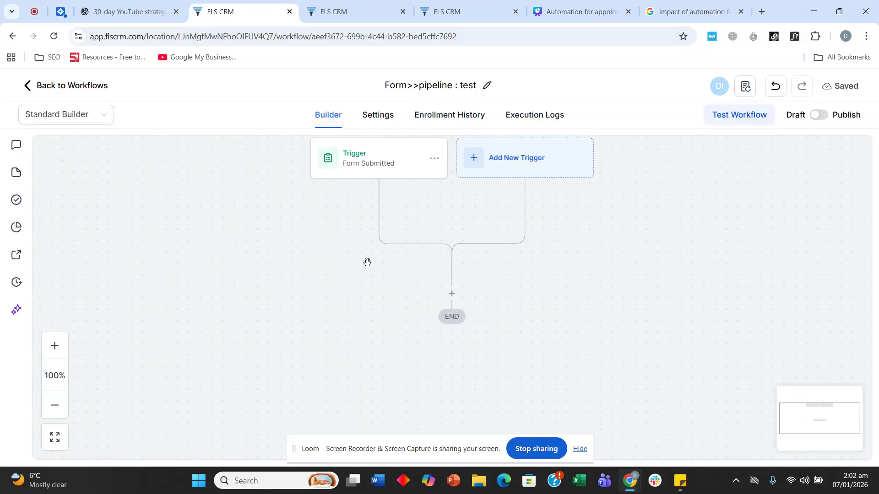
Add an Add Contact Tag step that creates and applies the 'website' tag
{"action": "left_click", "coordinate": [452, 294]}
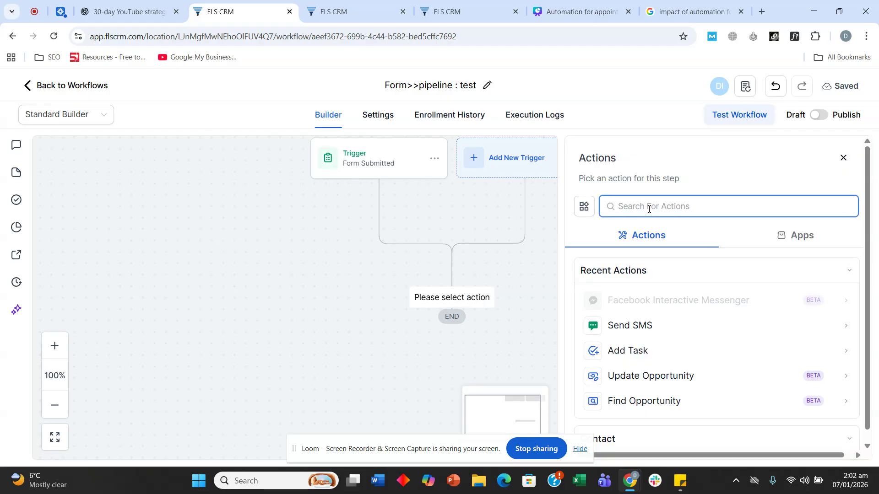
{"action": "type", "text": "add"}
{"action": "left_click", "coordinate": [643, 301]}
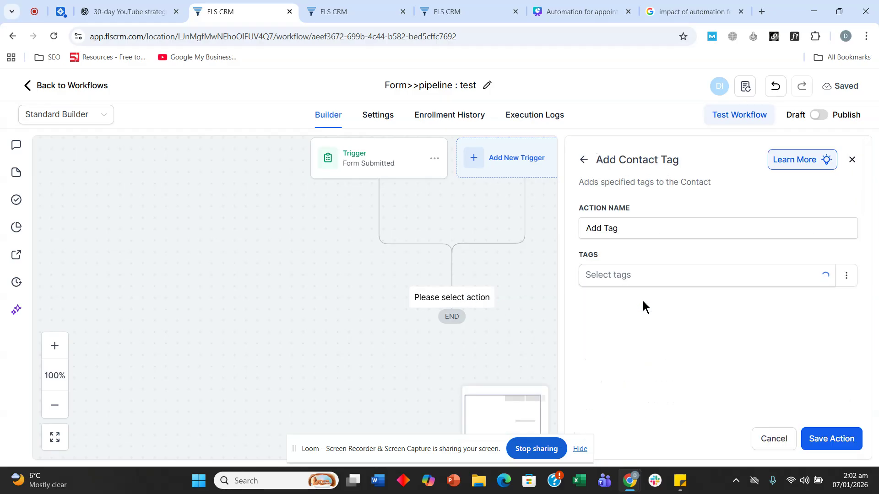
{"action": "left_click", "coordinate": [640, 279]}
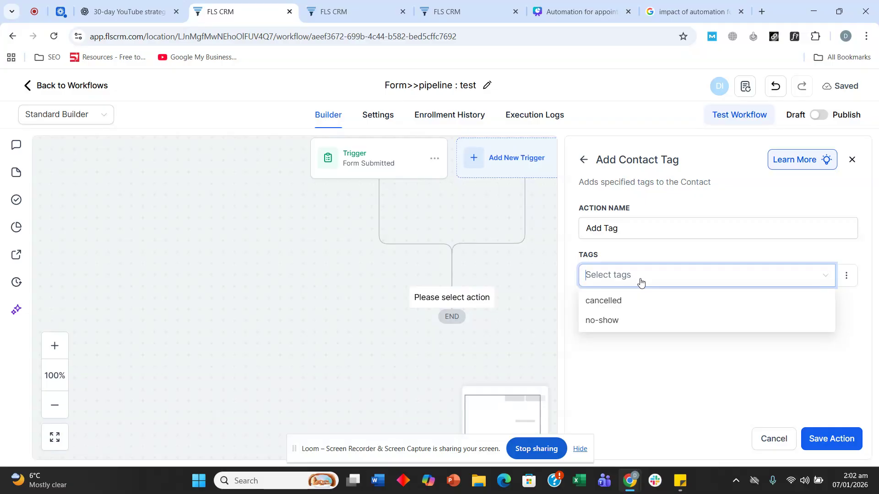
{"action": "type", "text": "web"}
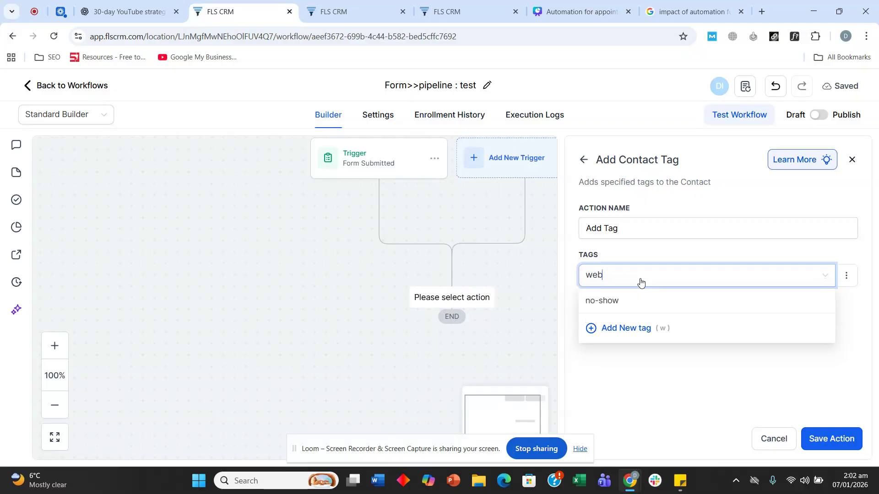
{"action": "type", "text": "site"}
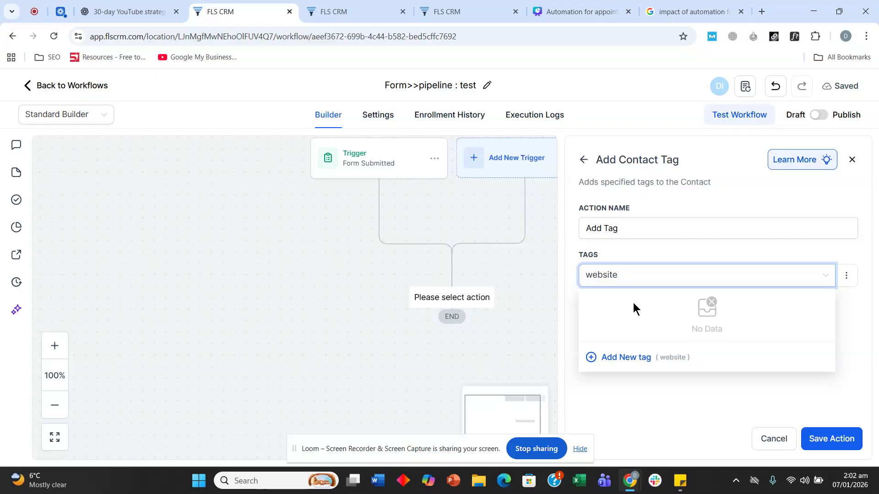
{"action": "left_click", "coordinate": [597, 358]}
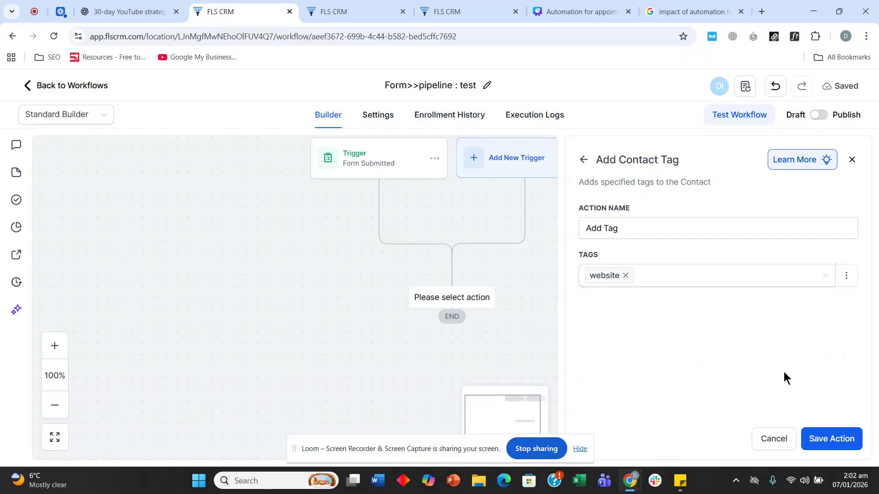
{"action": "left_click", "coordinate": [818, 438]}
{"action": "scroll", "coordinate": [412, 297], "scroll_direction": "down", "scroll_amount": 1}
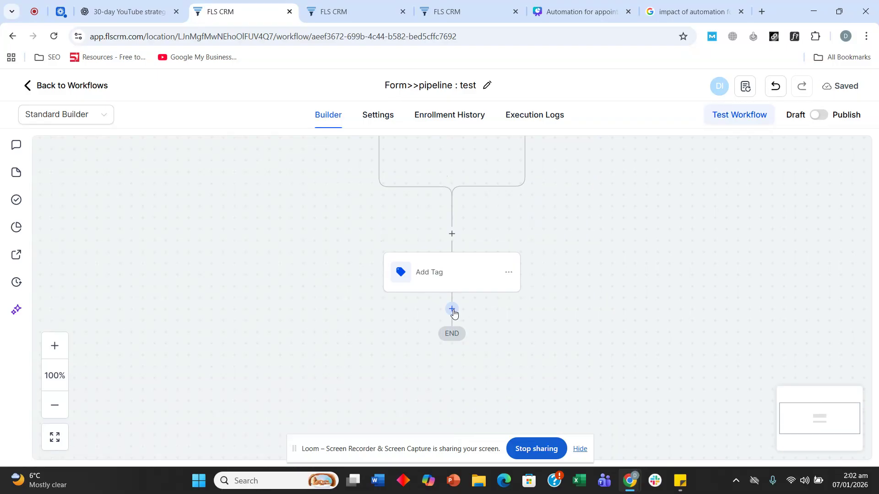
Add an Assign To User step assigning contacts to the chosen user
{"action": "left_click", "coordinate": [453, 308]}
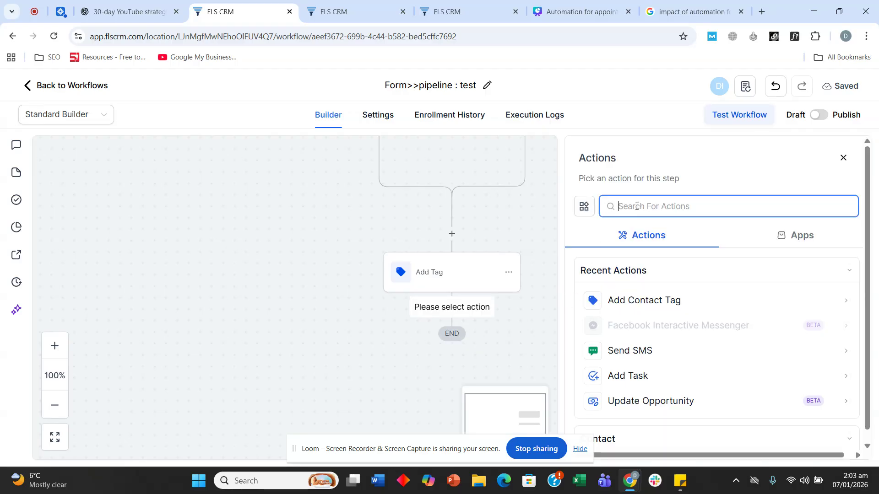
{"action": "type", "text": "ass"}
{"action": "left_click", "coordinate": [638, 299]}
{"action": "left_click", "coordinate": [649, 295]}
{"action": "left_click", "coordinate": [627, 315]}
{"action": "left_click", "coordinate": [806, 438]}
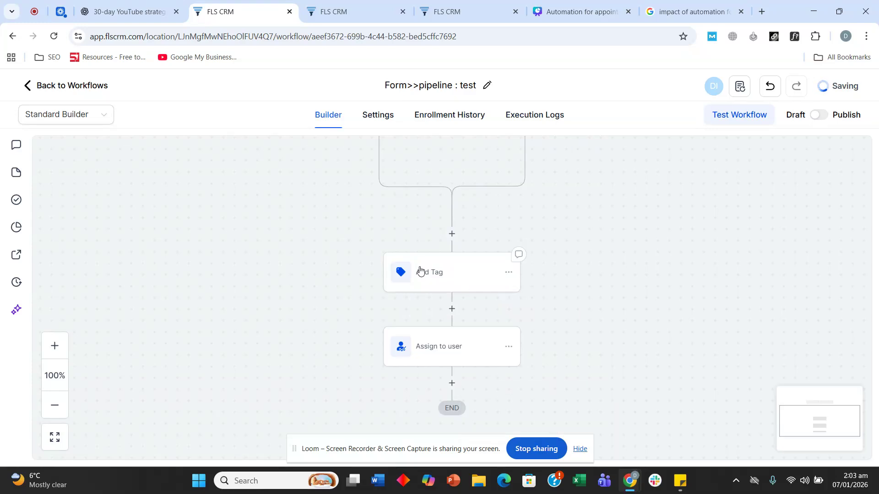
Add a Create Opportunity step set to the Test pipeline
{"action": "left_click", "coordinate": [451, 297]}
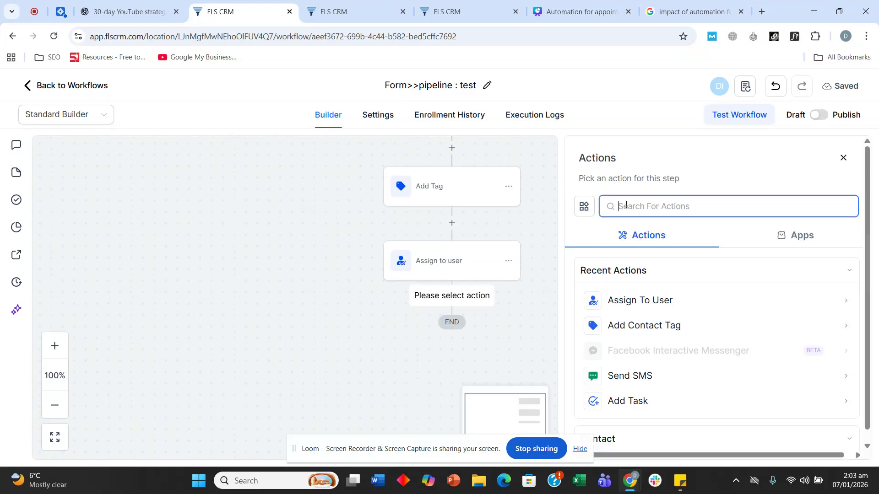
{"action": "type", "text": "creat"}
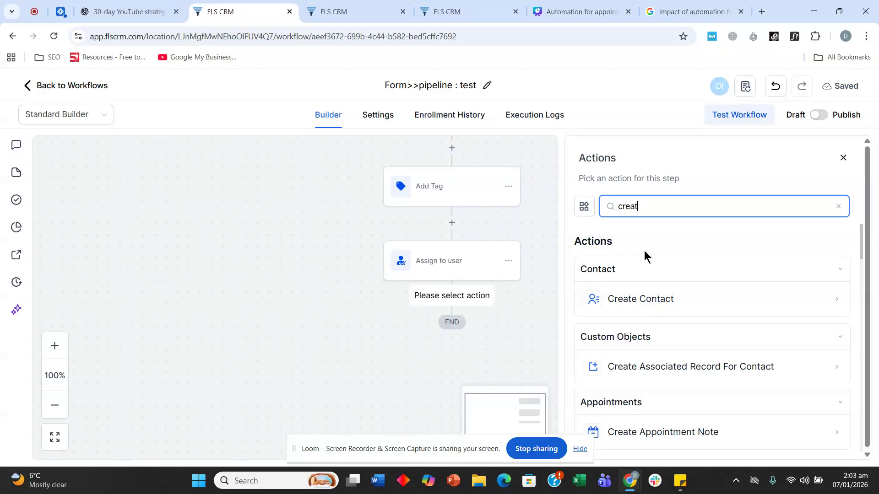
{"action": "type", "text": "e"}
{"action": "scroll", "coordinate": [645, 251], "scroll_direction": "down", "scroll_amount": 1}
{"action": "scroll", "coordinate": [644, 250], "scroll_direction": "down", "scroll_amount": 1}
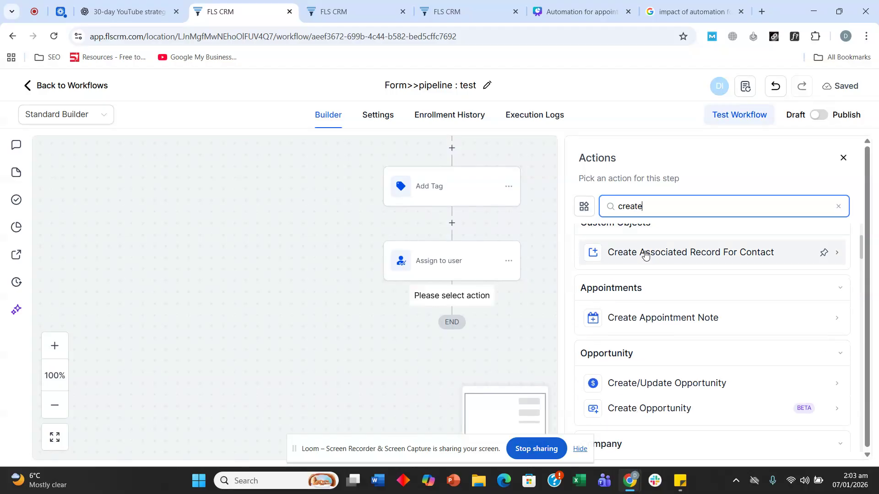
{"action": "left_click", "coordinate": [673, 419]}
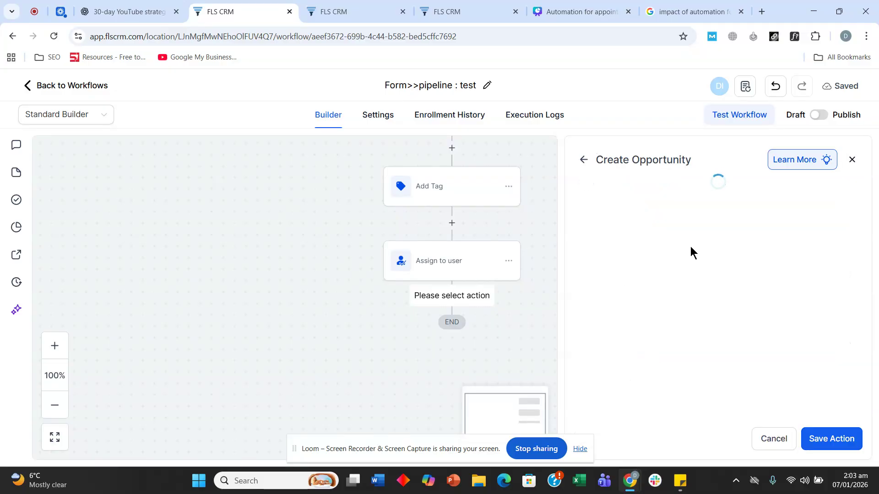
{"action": "left_click", "coordinate": [660, 307]}
{"action": "left_click", "coordinate": [643, 348]}
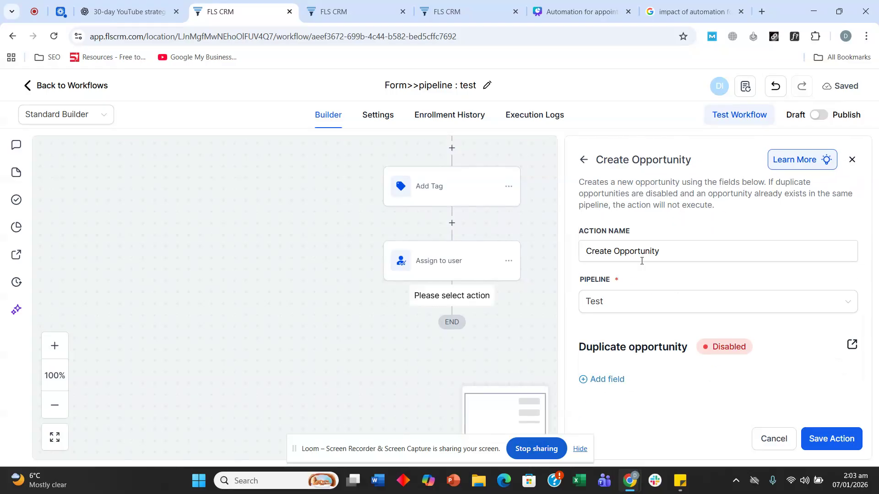
Set the Opportunity Name field to the contact's first name and save the step
{"action": "left_click", "coordinate": [613, 380]}
{"action": "scroll", "coordinate": [672, 281], "scroll_direction": "down", "scroll_amount": 1}
{"action": "left_click", "coordinate": [638, 377]}
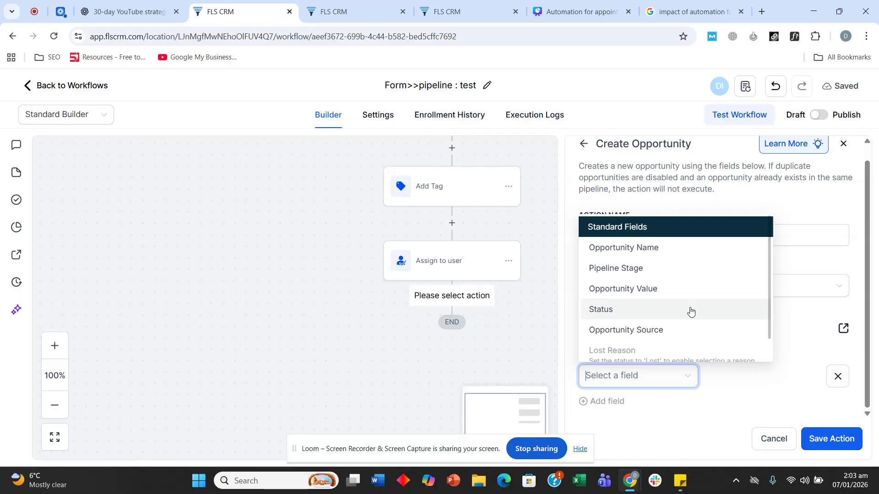
{"action": "left_click", "coordinate": [668, 247]}
{"action": "left_click", "coordinate": [754, 374]}
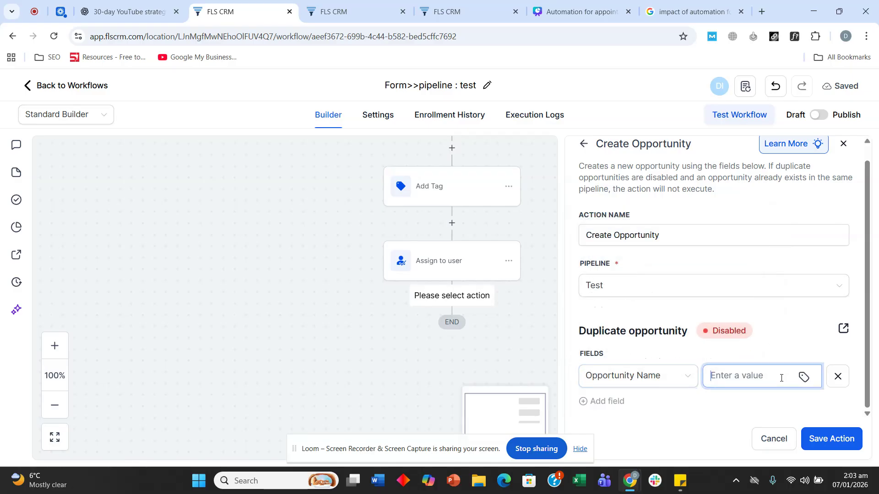
{"action": "left_click", "coordinate": [804, 377]}
{"action": "left_click", "coordinate": [687, 138]}
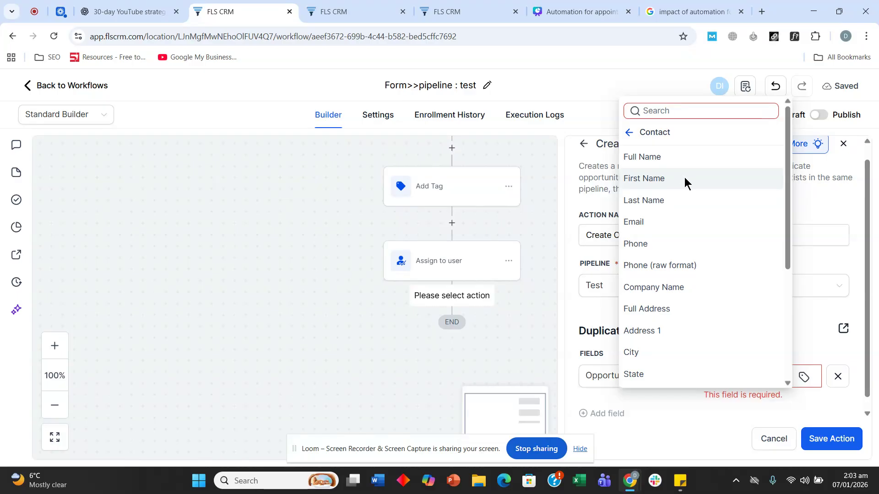
{"action": "left_click", "coordinate": [693, 183]}
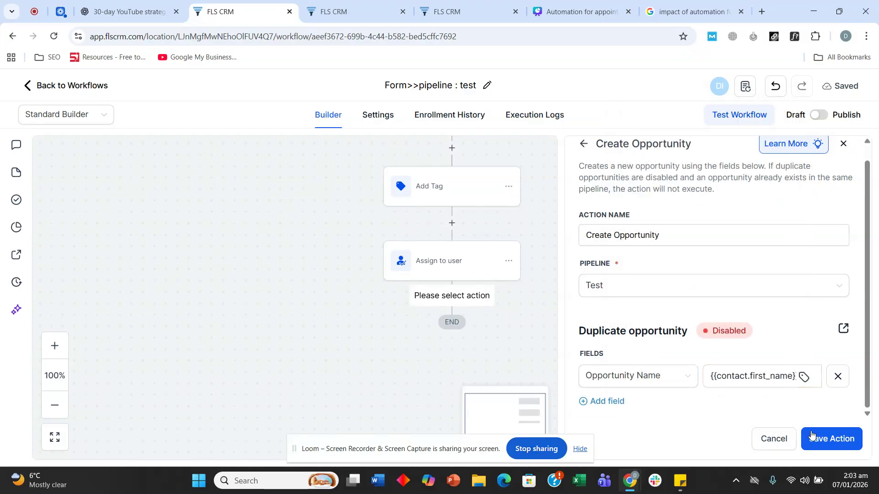
{"action": "left_click", "coordinate": [803, 434]}
{"action": "scroll", "coordinate": [359, 222], "scroll_direction": "down", "scroll_amount": 2}
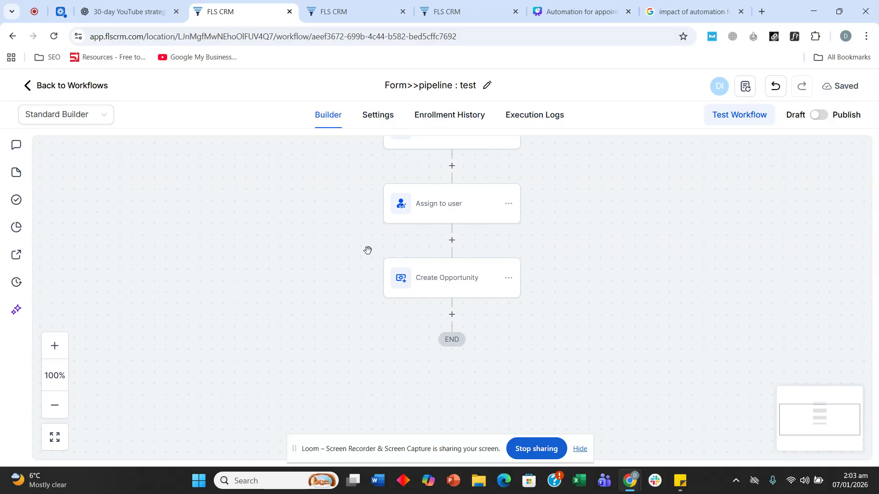
Add a Send SMS step whose message opens with 'Hey' and the contact's first name
{"action": "left_click", "coordinate": [452, 315]}
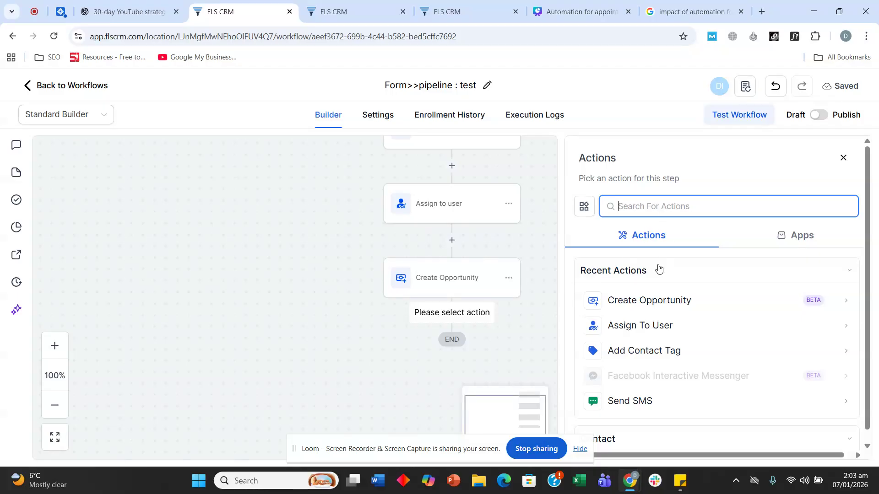
{"action": "left_click", "coordinate": [643, 400]}
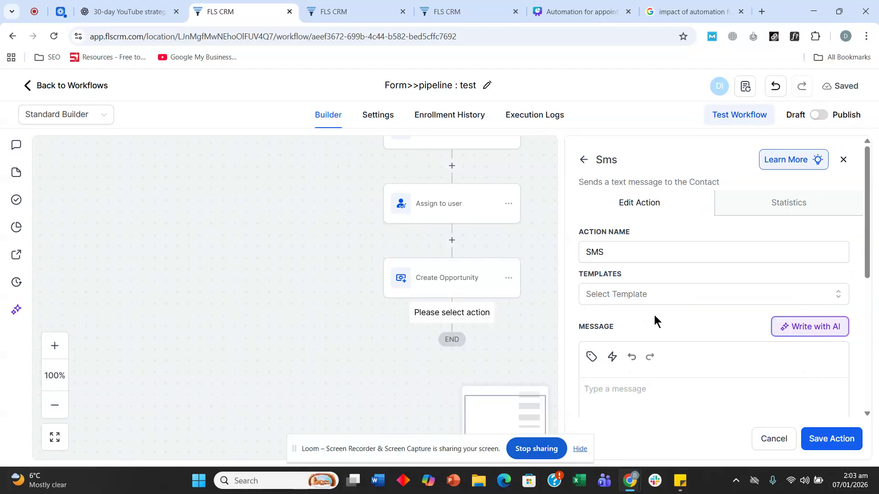
{"action": "left_click", "coordinate": [652, 401]}
{"action": "type", "text": "Hey"}
{"action": "left_click", "coordinate": [591, 357]}
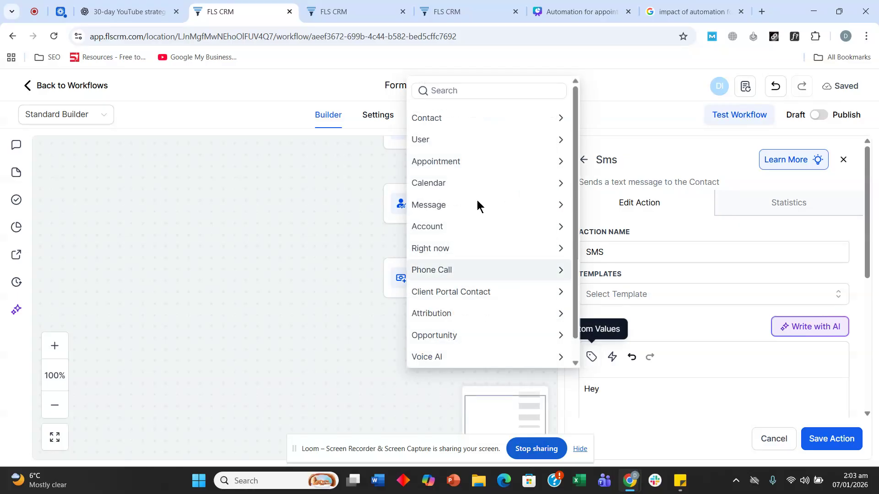
{"action": "left_click", "coordinate": [470, 118]}
{"action": "left_click", "coordinate": [445, 160]}
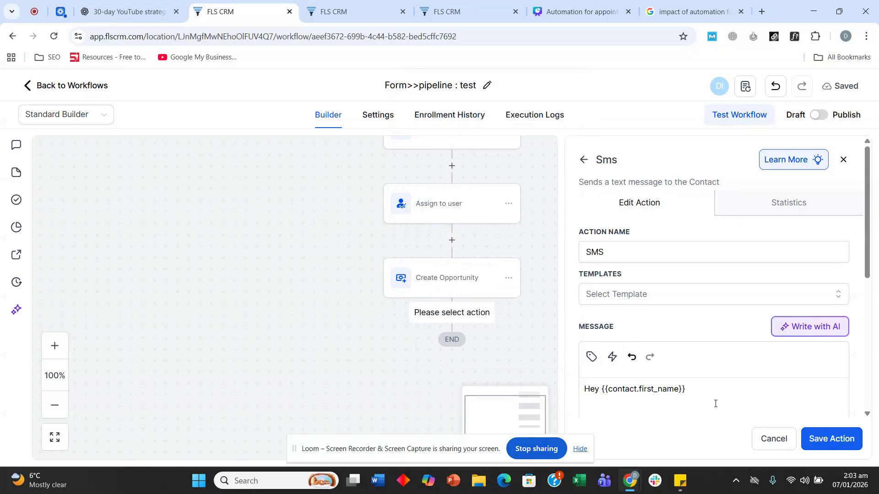
Continue the SMS thanking the contact and asking about buying or selling a house in Texas
{"action": "type", "text": ", thank you for reaching us out."}
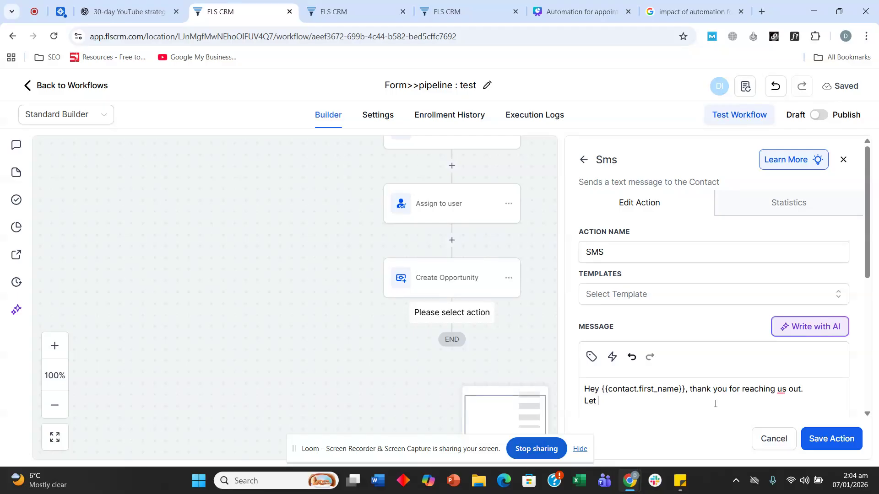
{"action": "type", "text": "now if you are inter"}
{"action": "type", "text": "ested in"}
{"action": "type", "text": " biuy"}
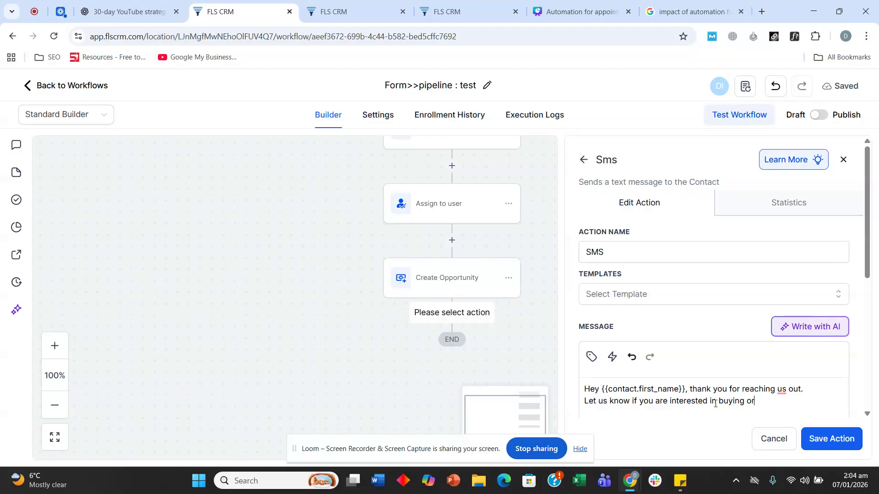
{"action": "type", "text": "selling your house in"}
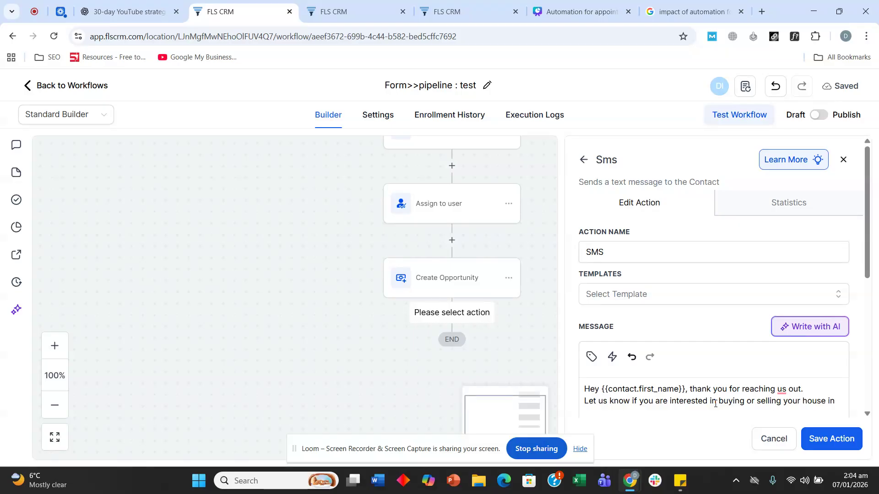
{"action": "type", "text": "Texas."}
{"action": "scroll", "coordinate": [698, 394], "scroll_direction": "down", "scroll_amount": 3}
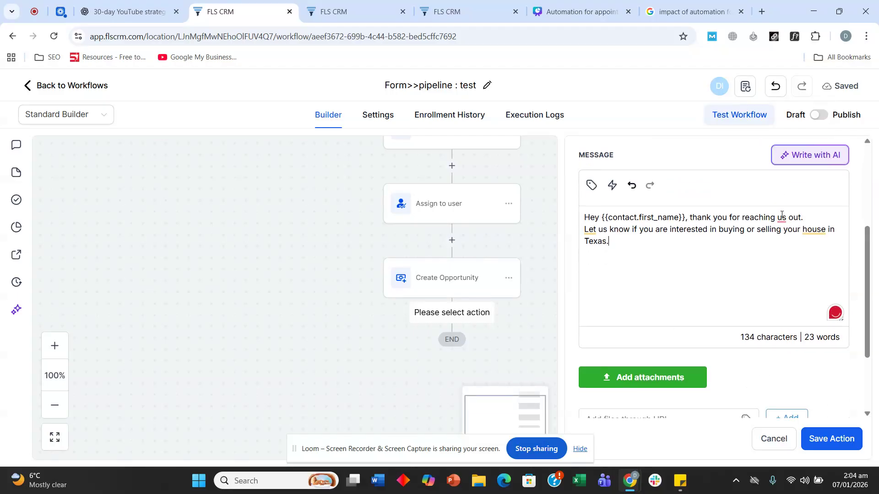
Accept the grammar fix and remove a mistakenly inserted company name value from the SMS
{"action": "mouse_move", "coordinate": [781, 218]}
{"action": "left_click", "coordinate": [773, 254]}
{"action": "left_click", "coordinate": [591, 184]}
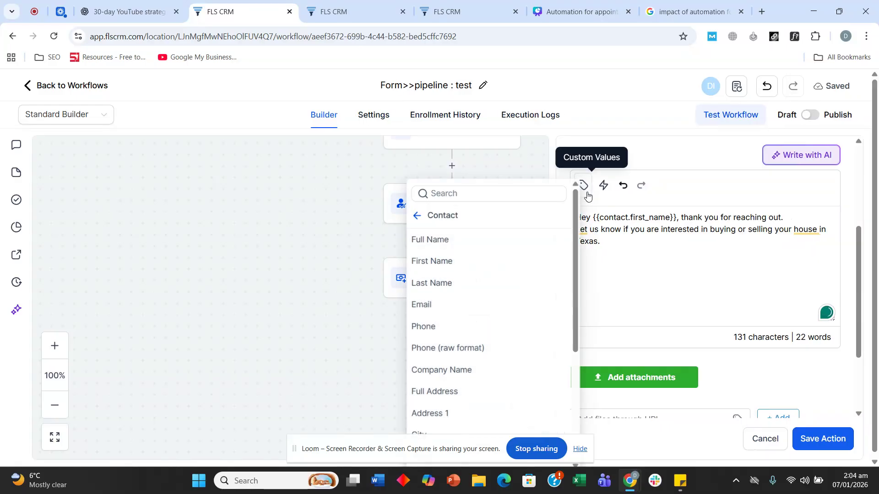
{"action": "scroll", "coordinate": [516, 289], "scroll_direction": "down", "scroll_amount": 2}
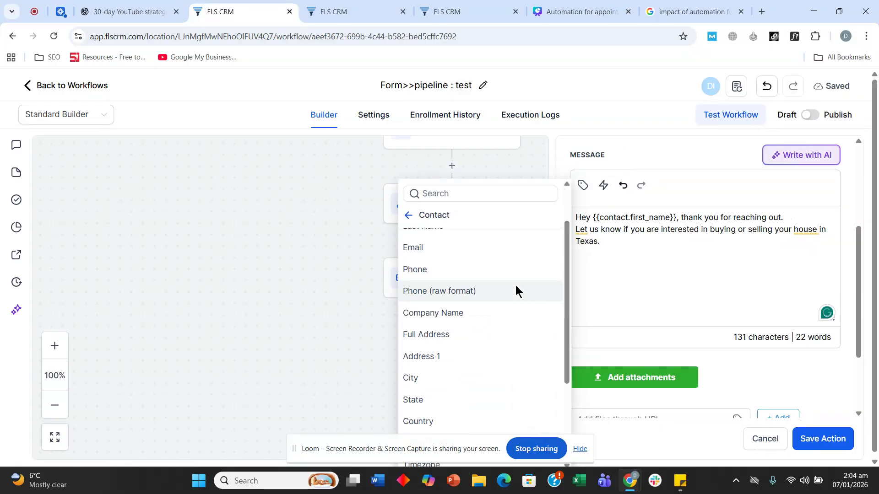
{"action": "left_click", "coordinate": [477, 310]}
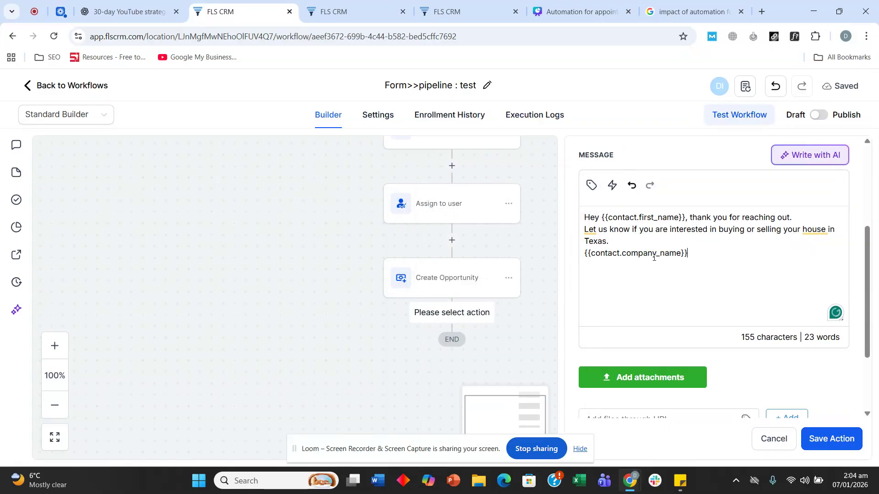
{"action": "triple_click", "coordinate": [706, 256]}
{"action": "type", "text": "\\"}
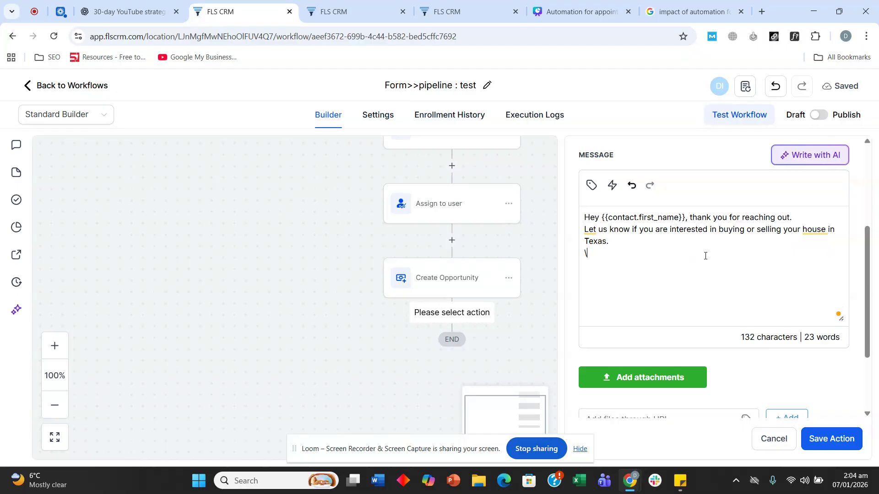
{"action": "key", "text": "BackSpace"}
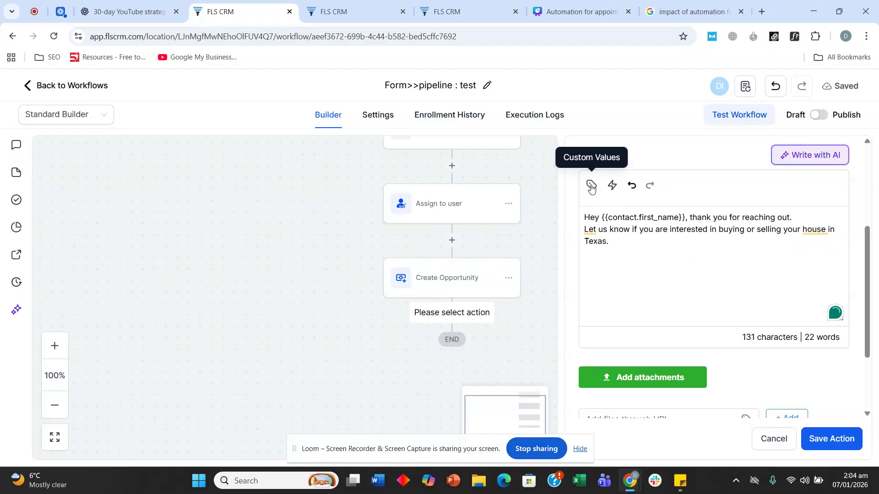
End the SMS with the Account location name and save the step
{"action": "left_click", "coordinate": [591, 185]}
{"action": "scroll", "coordinate": [450, 322], "scroll_direction": "down", "scroll_amount": 5}
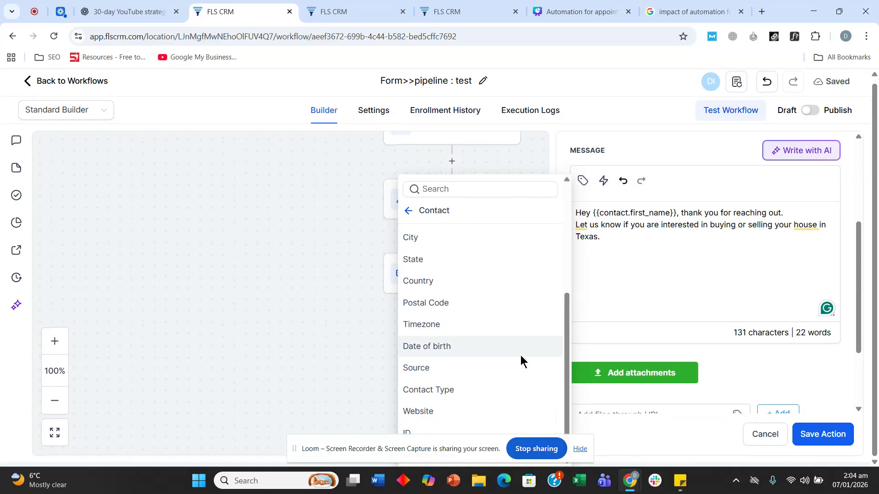
{"action": "left_click", "coordinate": [411, 213]}
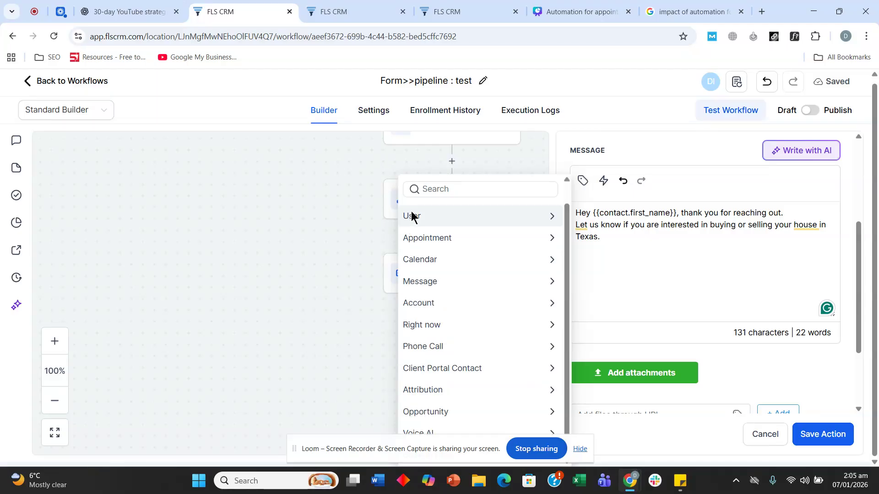
{"action": "left_click", "coordinate": [479, 295]}
{"action": "scroll", "coordinate": [479, 296], "scroll_direction": "down", "scroll_amount": 1}
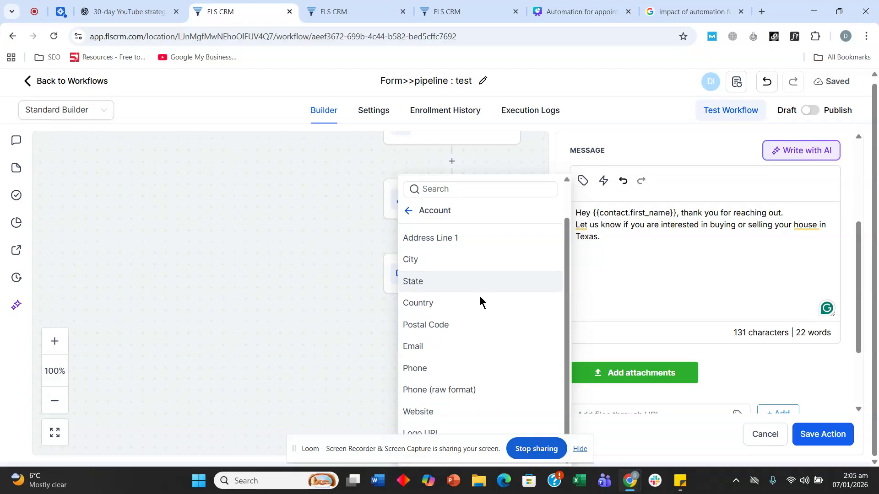
{"action": "scroll", "coordinate": [460, 354], "scroll_direction": "up", "scroll_amount": 2}
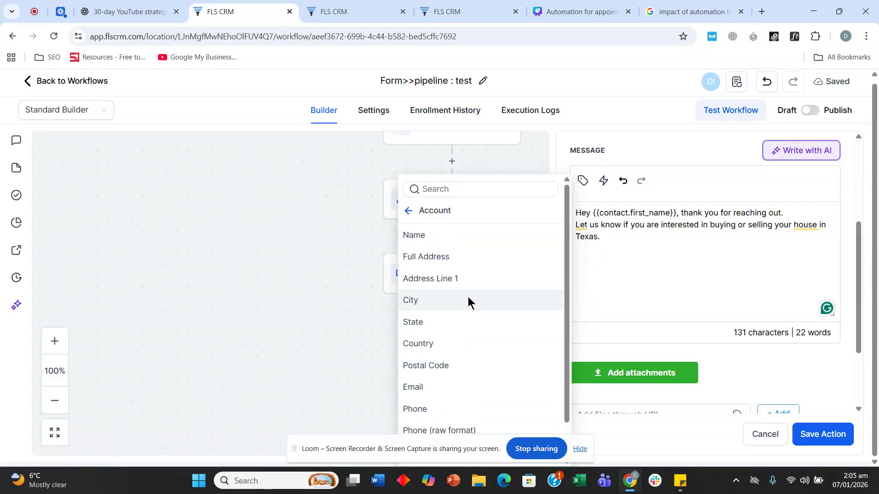
{"action": "left_click", "coordinate": [460, 235]}
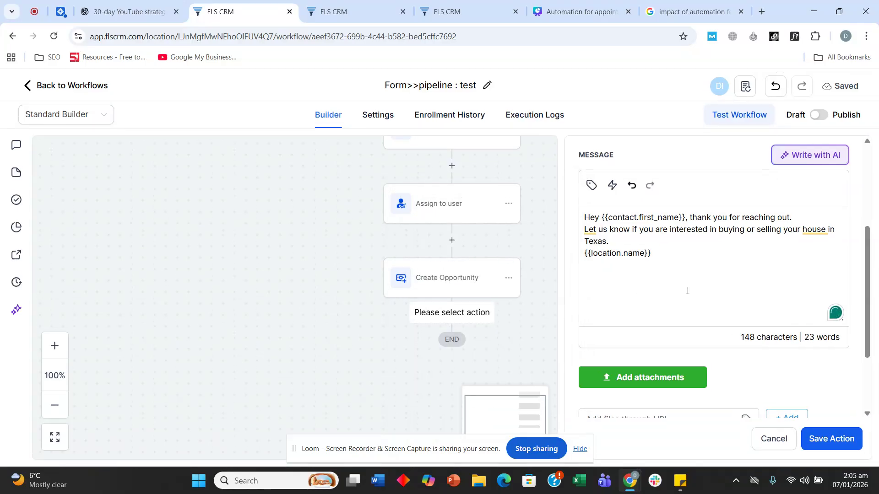
{"action": "left_click", "coordinate": [831, 439]}
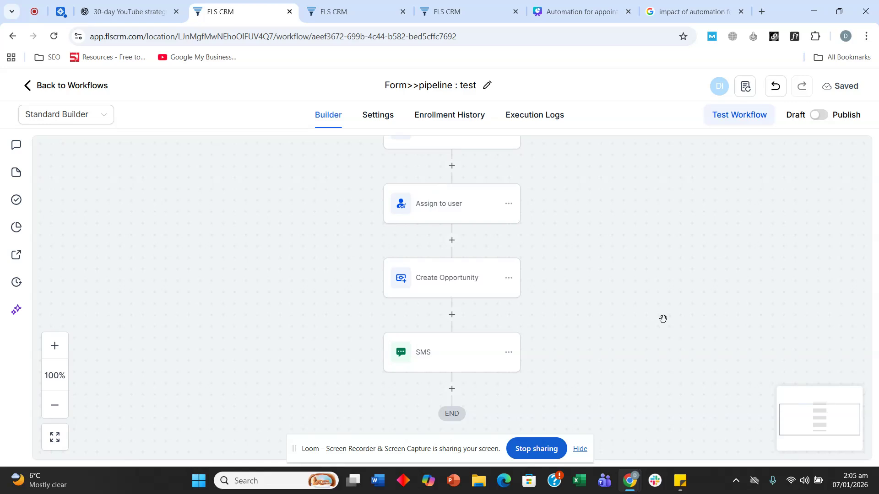
Add a new empty step below the SMS
{"action": "scroll", "coordinate": [661, 307], "scroll_direction": "down", "scroll_amount": 1}
{"action": "left_click", "coordinate": [458, 361]}
{"action": "scroll", "coordinate": [421, 260], "scroll_direction": "up", "scroll_amount": 2}
{"action": "scroll", "coordinate": [421, 259], "scroll_direction": "down", "scroll_amount": 2}
Add an Add Task step with title and description 'Follow up with {{contact.first_name}} ASAP!'
{"action": "type", "text": "add"}
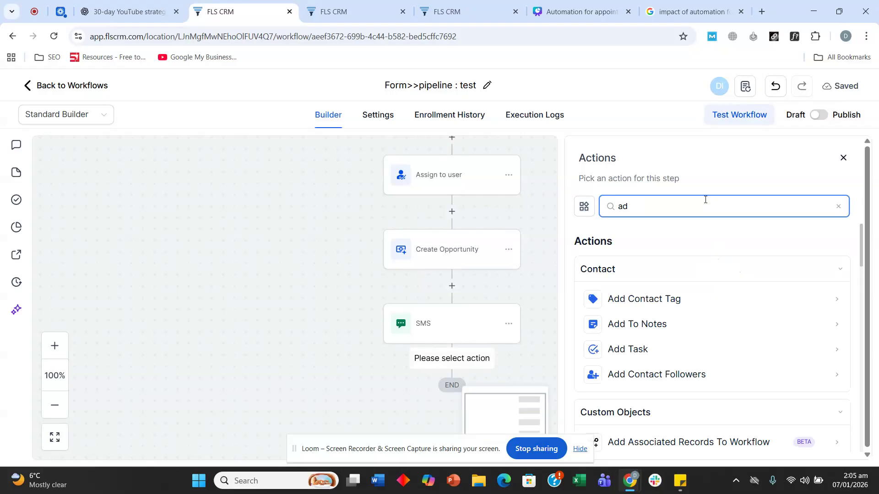
{"action": "key", "text": "BackSpace"}
{"action": "key", "text": "BackSpace"}
{"action": "type", "text": "tas"}
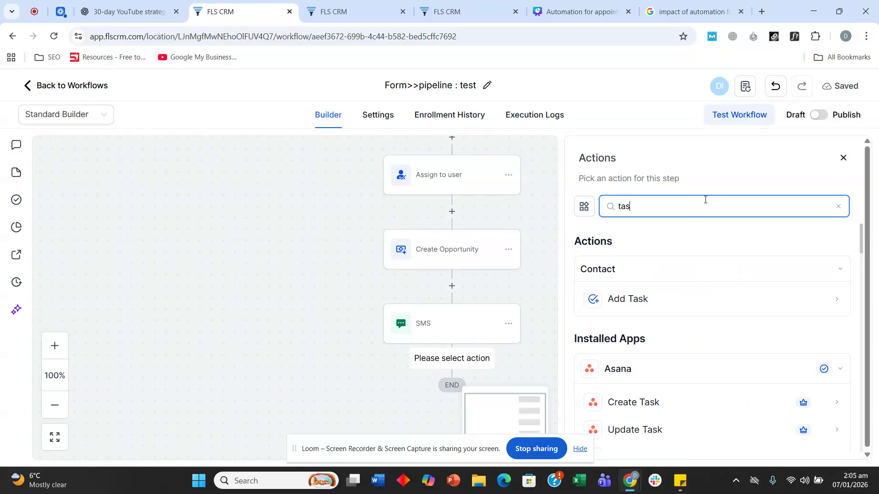
{"action": "left_click", "coordinate": [638, 302]}
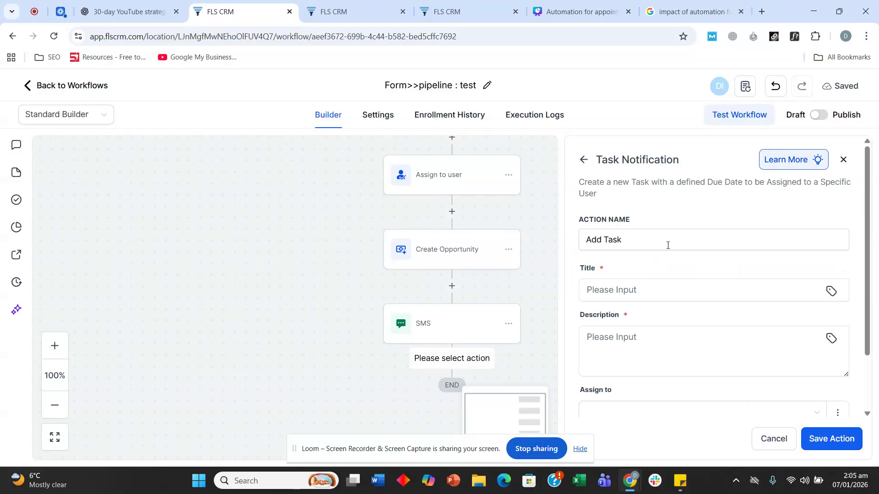
{"action": "left_click", "coordinate": [647, 290]}
{"action": "type", "text": "Follow"}
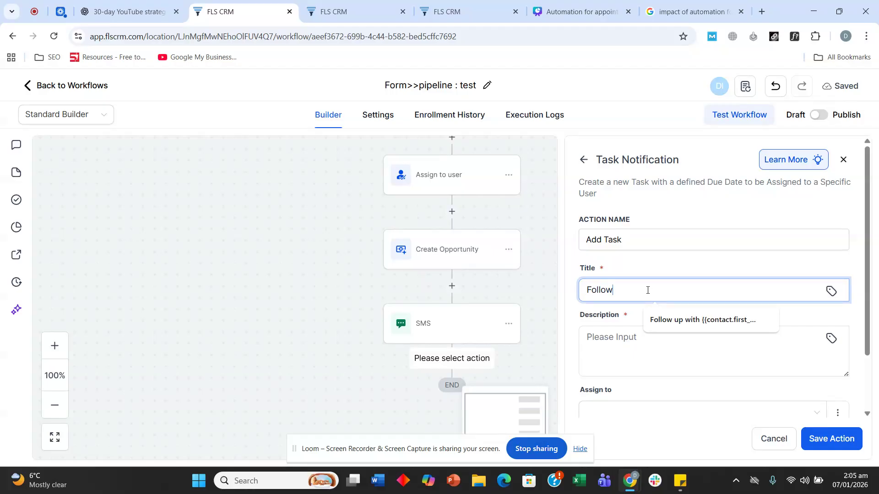
{"action": "left_click", "coordinate": [680, 322]}
{"action": "triple_click", "coordinate": [677, 293]}
{"action": "key", "text": "ctrl+c"}
{"action": "left_click", "coordinate": [594, 338]}
{"action": "key", "text": "ctrl+v"}
Assign the task to a user, make it due in 1 Day, and save the step
{"action": "scroll", "coordinate": [630, 356], "scroll_direction": "down", "scroll_amount": 2}
{"action": "left_click", "coordinate": [634, 345]}
{"action": "left_click", "coordinate": [624, 389]}
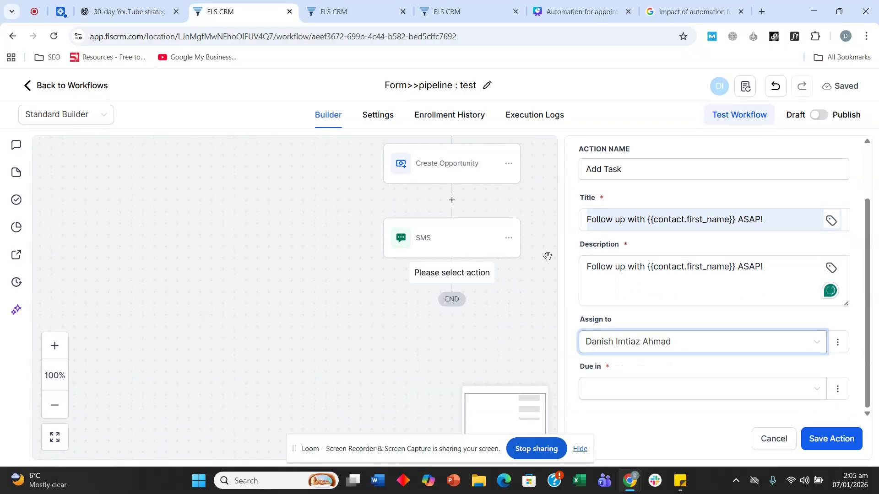
{"action": "left_click", "coordinate": [623, 399]}
{"action": "left_click", "coordinate": [604, 280]}
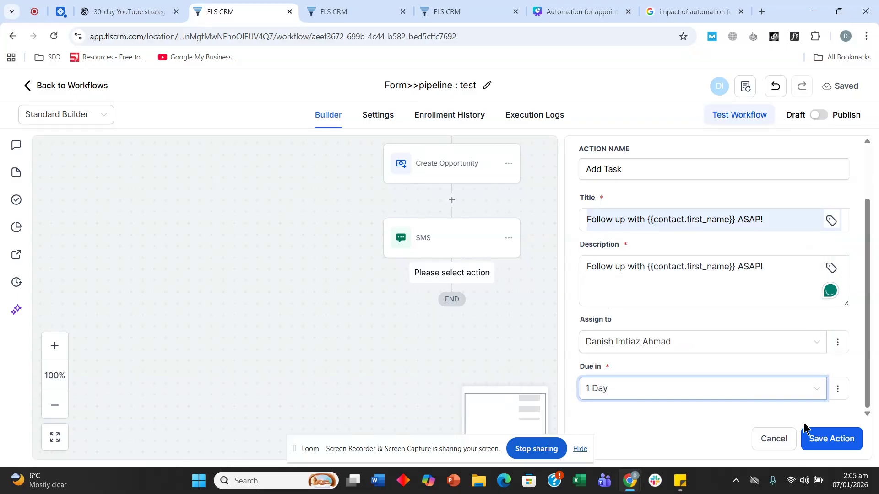
{"action": "left_click", "coordinate": [811, 432]}
Change the task's due time to Now and save the step again
{"action": "left_click", "coordinate": [471, 330]}
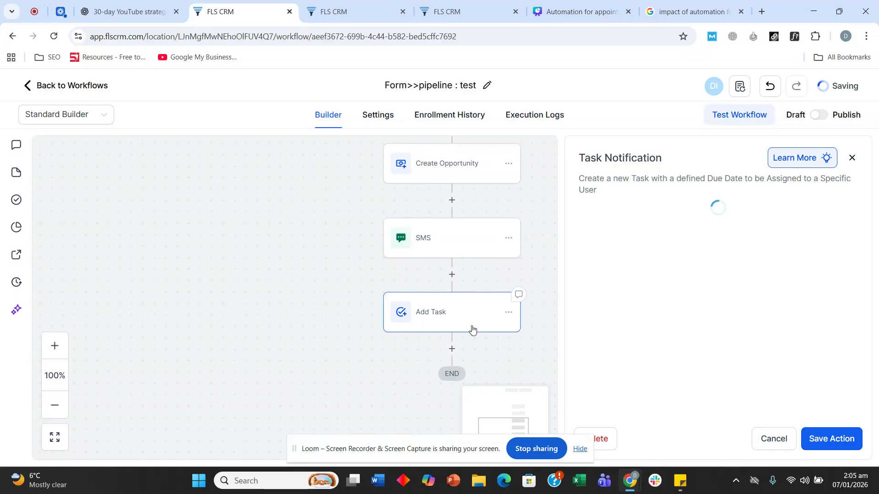
{"action": "scroll", "coordinate": [641, 320], "scroll_direction": "down", "scroll_amount": 3}
{"action": "left_click", "coordinate": [618, 392]}
{"action": "left_click", "coordinate": [613, 262]}
{"action": "left_click", "coordinate": [836, 437]}
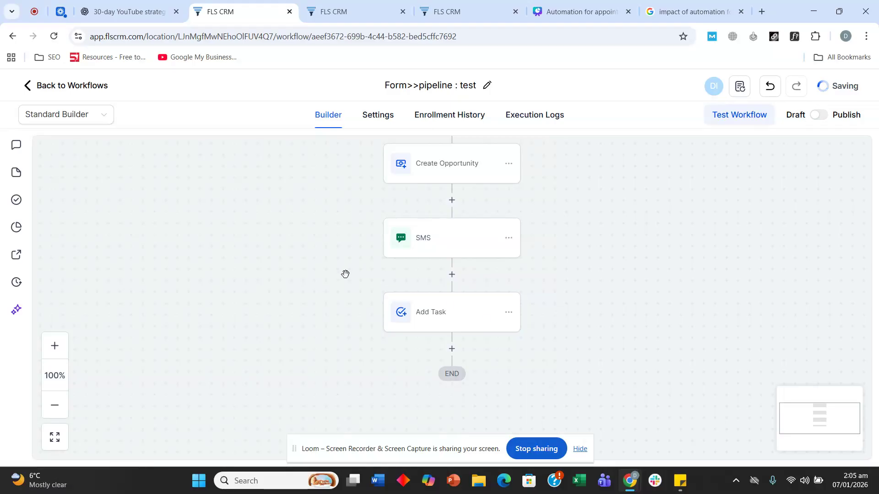
Add a Send Internal Notification step after Add Task with type Email
{"action": "scroll", "coordinate": [336, 280], "scroll_direction": "down", "scroll_amount": 1}
{"action": "left_click", "coordinate": [452, 291]}
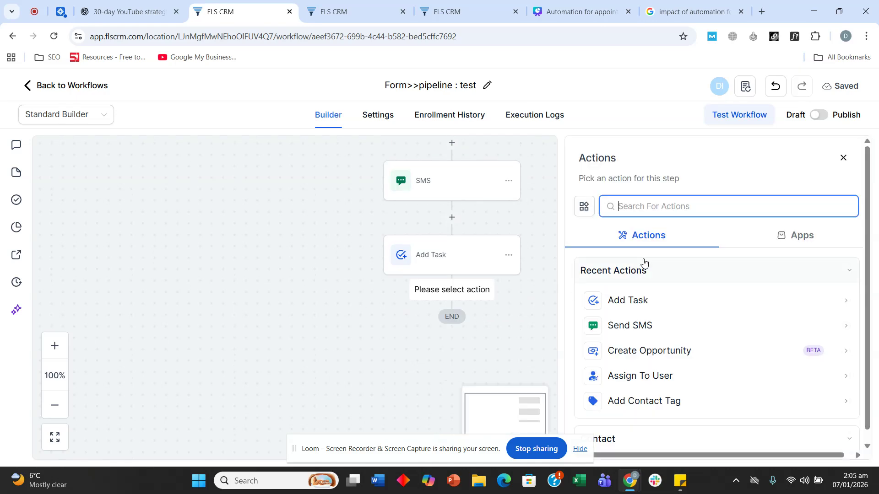
{"action": "type", "text": "ins"}
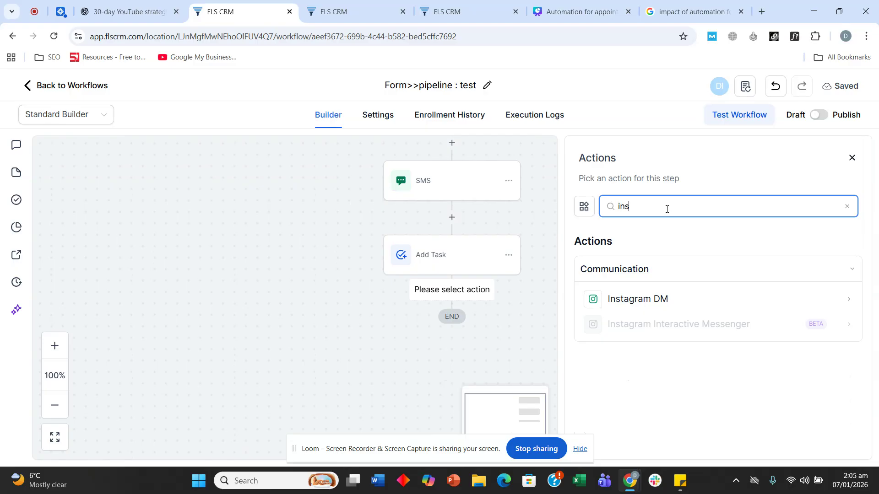
{"action": "key", "text": "BackSpace"}
{"action": "type", "text": "r"}
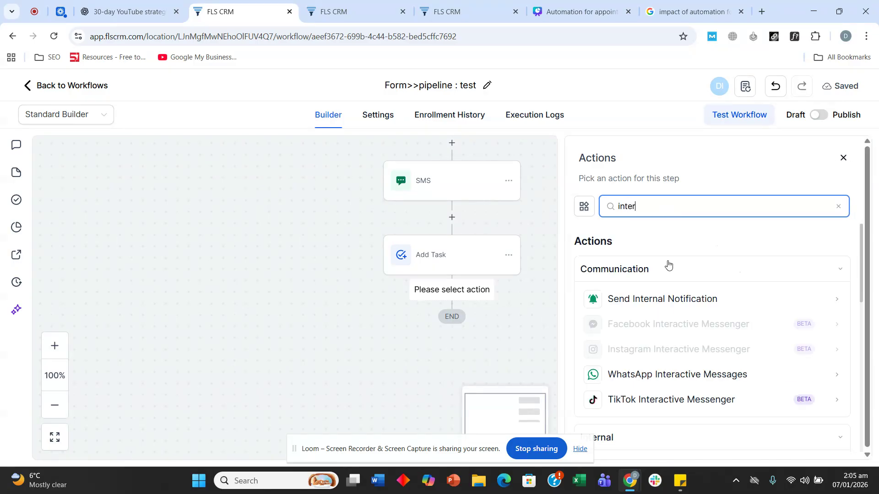
{"action": "left_click", "coordinate": [672, 299]}
{"action": "left_click", "coordinate": [642, 282]}
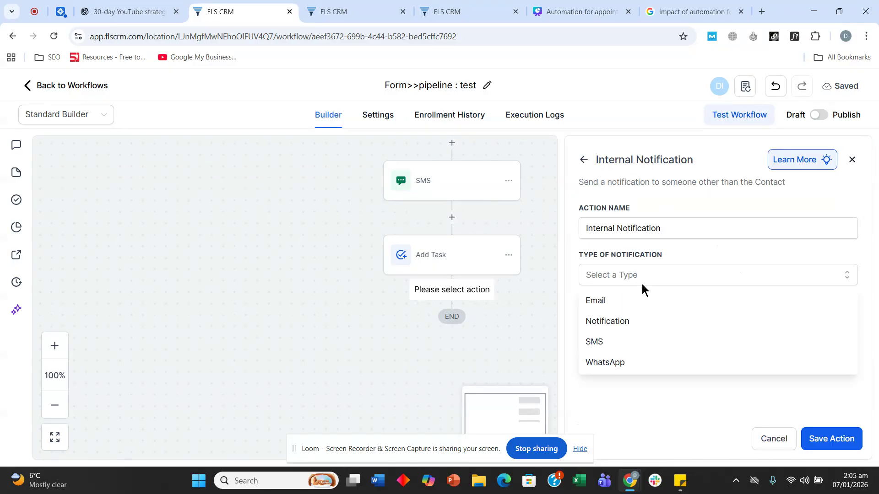
{"action": "left_click", "coordinate": [631, 306]}
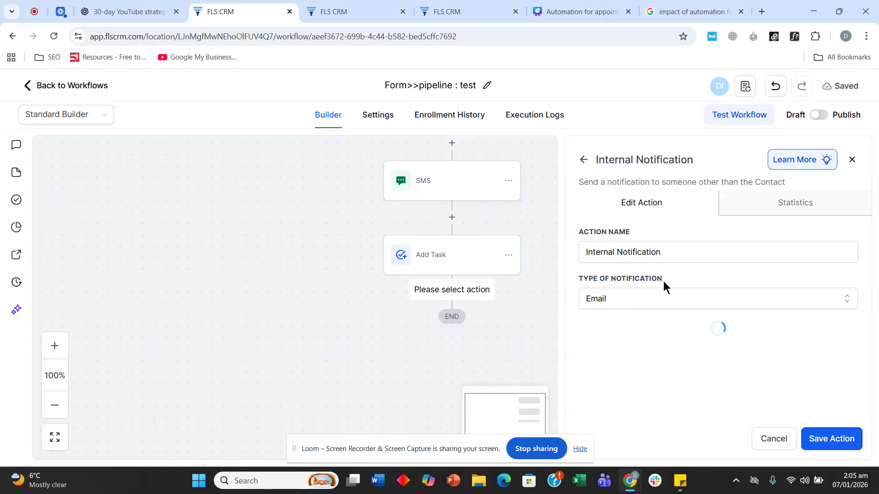
Send it to the Assigned User with subject 'A new lead came for buying or selling'
{"action": "scroll", "coordinate": [663, 276], "scroll_direction": "down", "scroll_amount": 3}
{"action": "scroll", "coordinate": [663, 277], "scroll_direction": "down", "scroll_amount": 1}
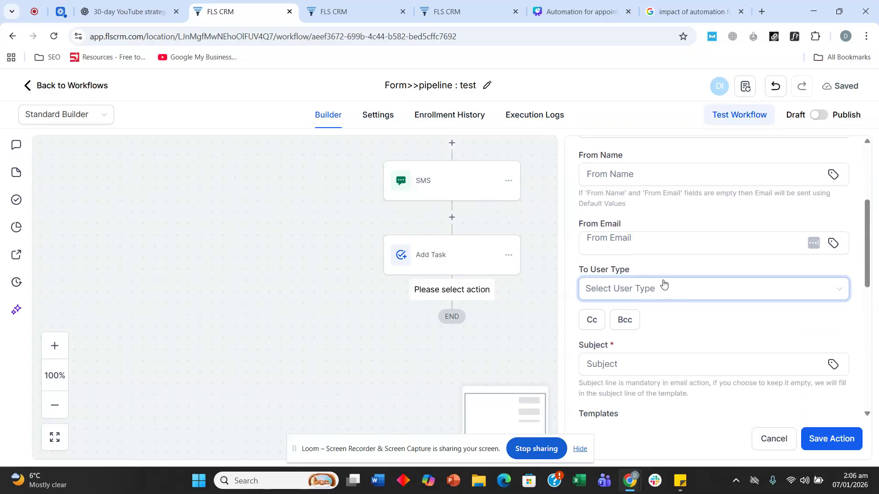
{"action": "left_click", "coordinate": [651, 298]}
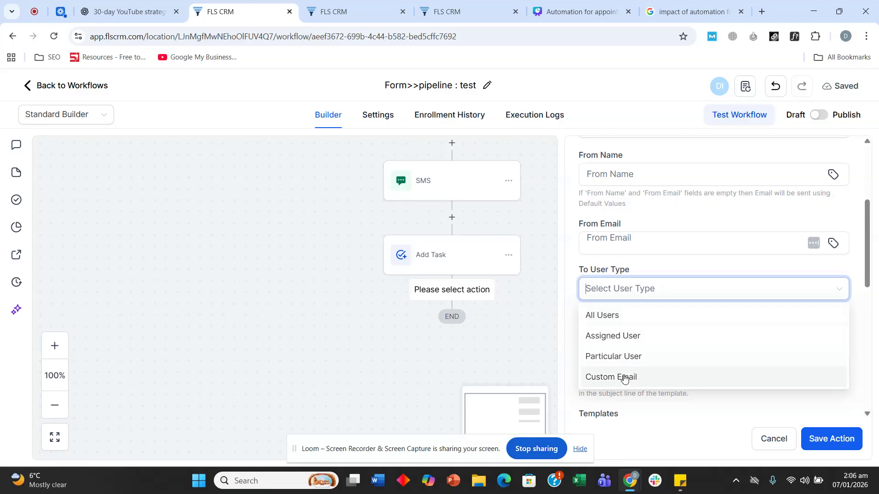
{"action": "left_click", "coordinate": [631, 336]}
{"action": "scroll", "coordinate": [620, 253], "scroll_direction": "down", "scroll_amount": 2}
{"action": "left_click", "coordinate": [632, 258]}
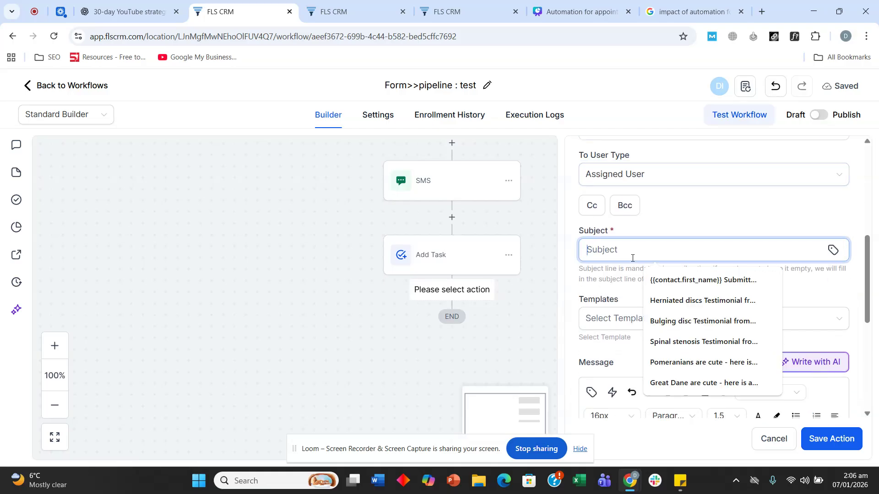
{"action": "type", "text": "A new l"}
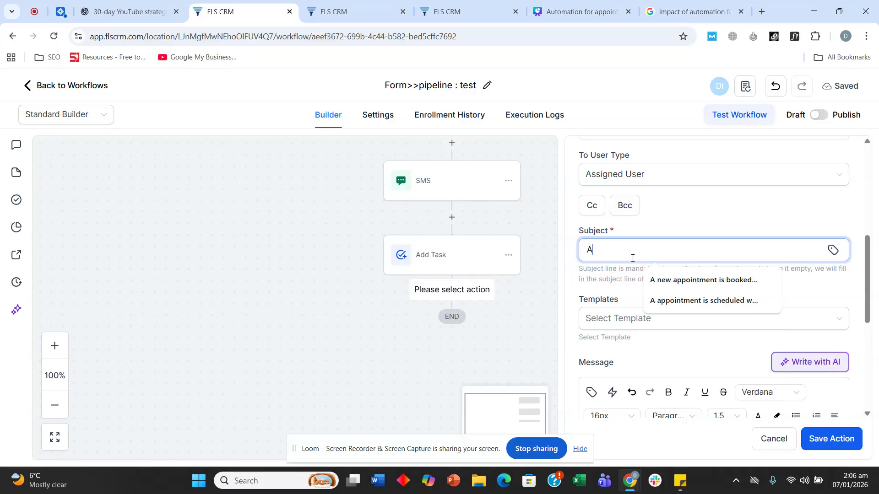
{"action": "type", "text": "came"}
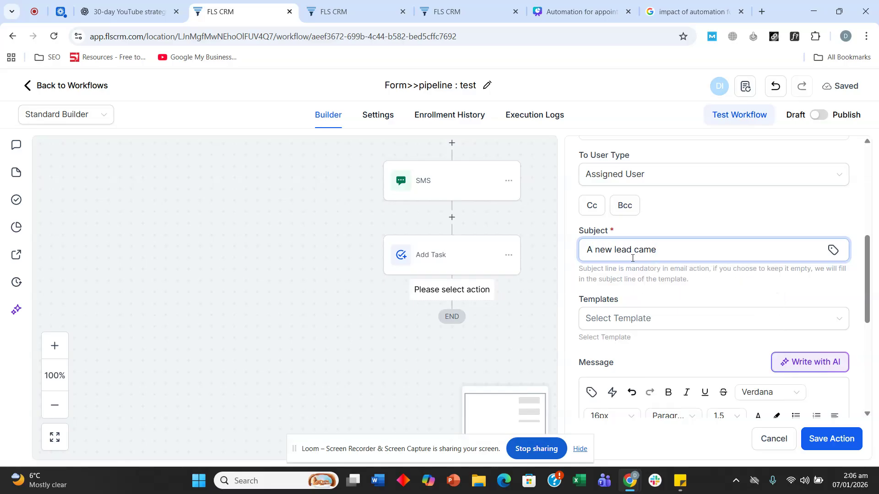
{"action": "type", "text": " for buying or selling."}
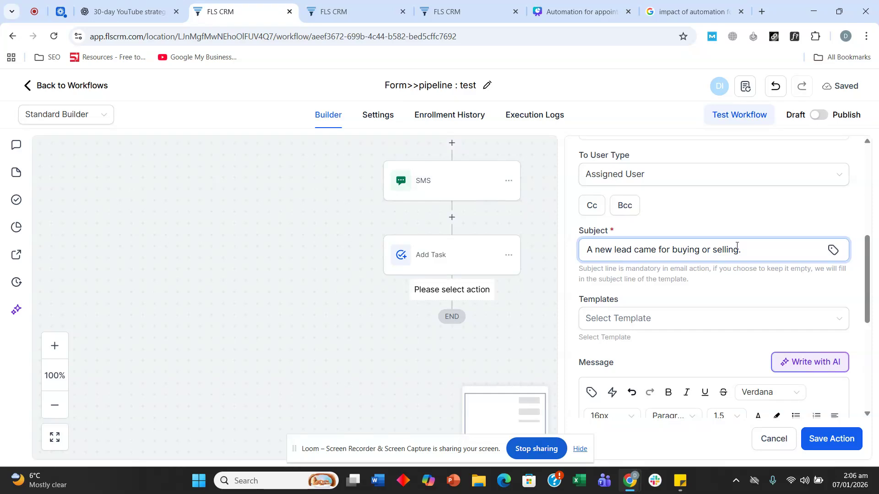
Write the message lines 'Here are the details email:', 'name:' and 'Phone'
{"action": "scroll", "coordinate": [641, 303], "scroll_direction": "down", "scroll_amount": 3}
{"action": "left_click", "coordinate": [639, 364]}
{"action": "type", "text": "Here atre t"}
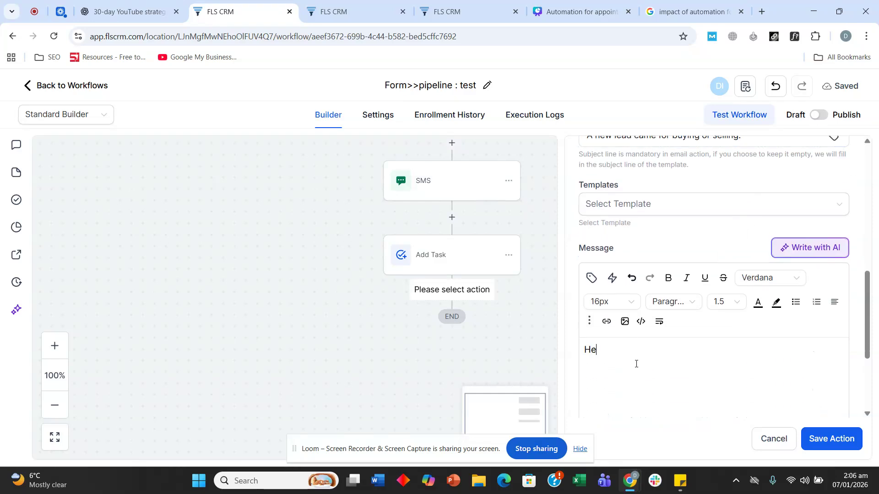
{"action": "key", "text": "BackSpace"}
{"action": "key", "text": "BackSpace"}
{"action": "key", "text": "BackSpace"}
{"action": "key", "text": "BackSpace"}
{"action": "key", "text": "BackSpace"}
{"action": "type", "text": "re the detail"}
{"action": "type", "text": "s "}
{"action": "type", "text": "email:"}
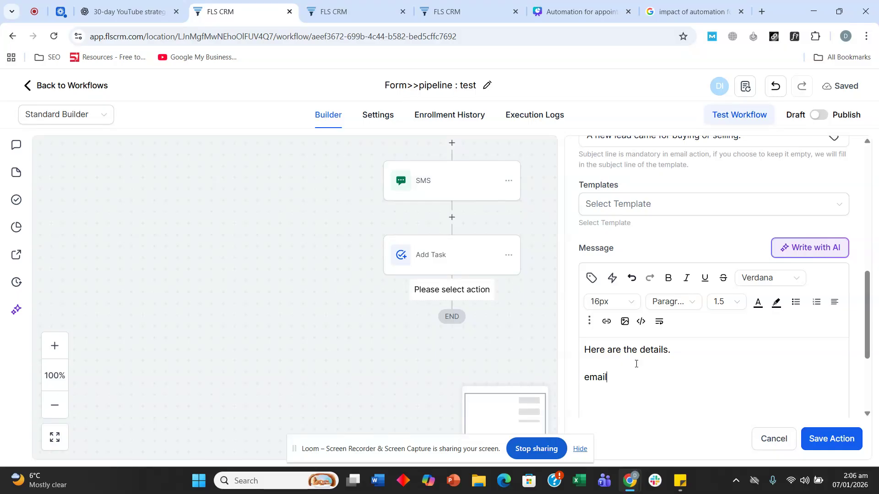
{"action": "key", "text": "Return"}
{"action": "type", "text": "name:"}
{"action": "key", "text": "Return"}
{"action": "type", "text": "Phone"}
Insert the contact's first-name placeholder after 'name:'
{"action": "left_click", "coordinate": [625, 378]}
{"action": "left_click", "coordinate": [593, 278]}
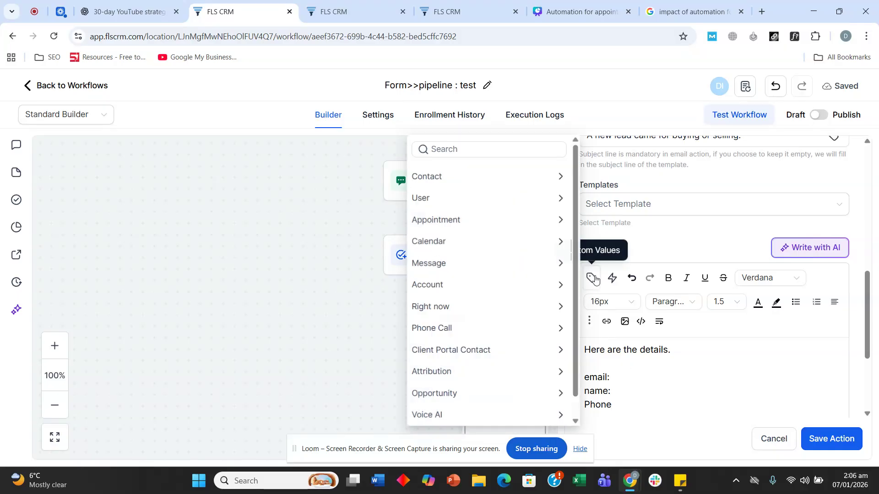
{"action": "left_click", "coordinate": [486, 182]}
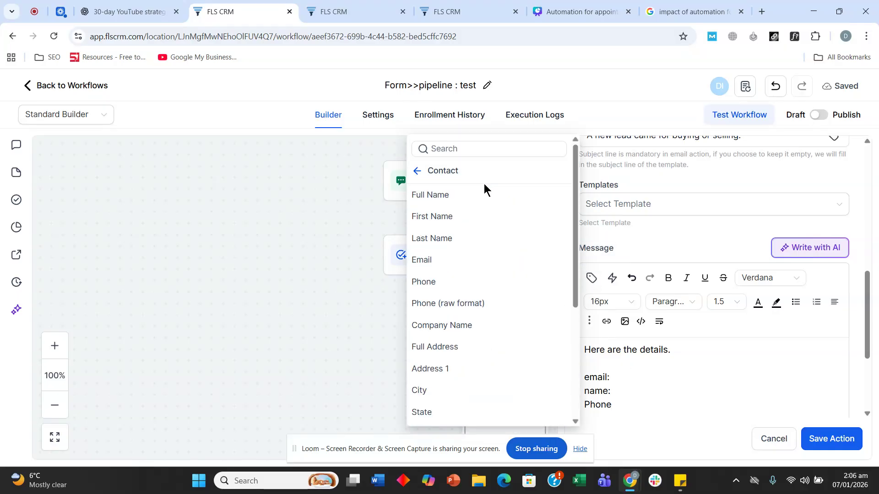
{"action": "left_click", "coordinate": [473, 218]}
{"action": "left_click_drag", "start_coordinate": [716, 375], "coordinate": [610, 378]}
{"action": "key", "text": "BackSpace"}
{"action": "left_click", "coordinate": [620, 391]}
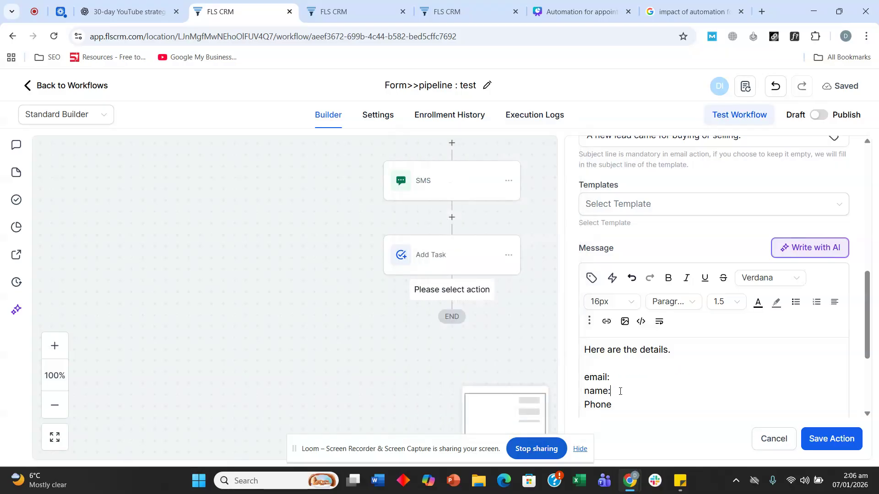
{"action": "key", "text": "ctrl+v"}
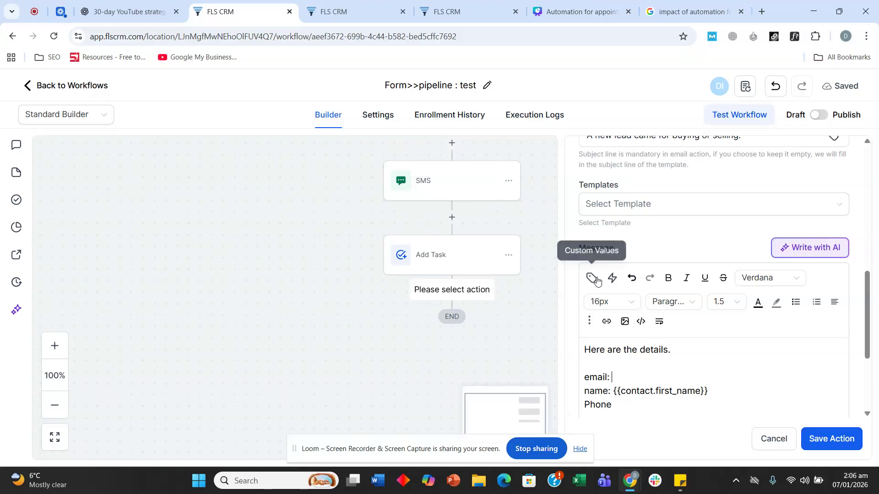
Insert the contact email and phone placeholders, then save the notification step
{"action": "left_click", "coordinate": [591, 278]}
{"action": "left_click", "coordinate": [491, 261]}
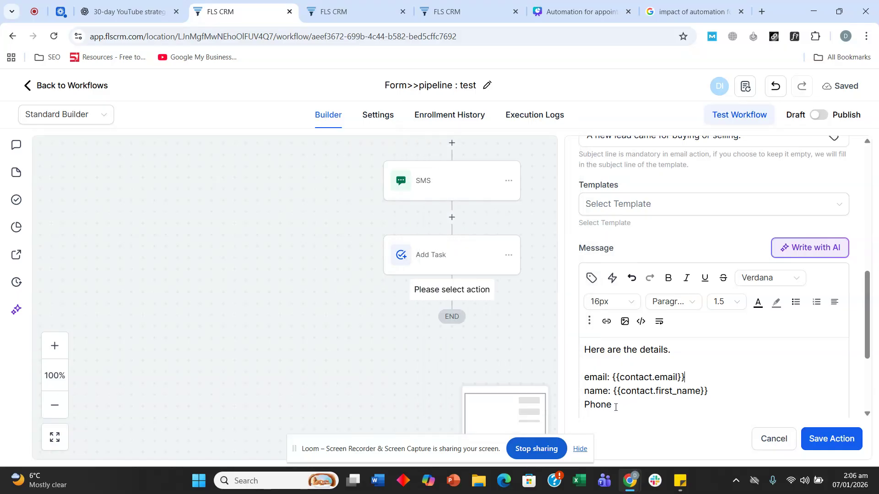
{"action": "type", "text": ":"}
{"action": "left_click", "coordinate": [592, 278]}
{"action": "left_click", "coordinate": [492, 282]}
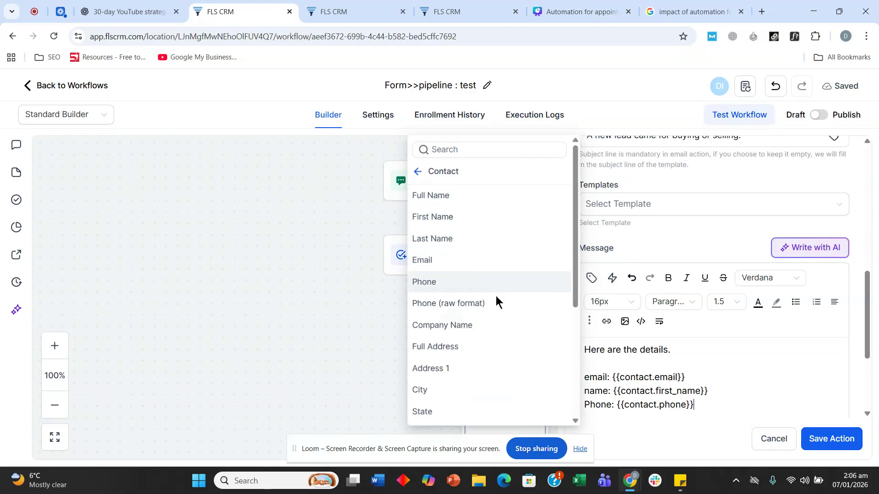
{"action": "left_click", "coordinate": [829, 439]}
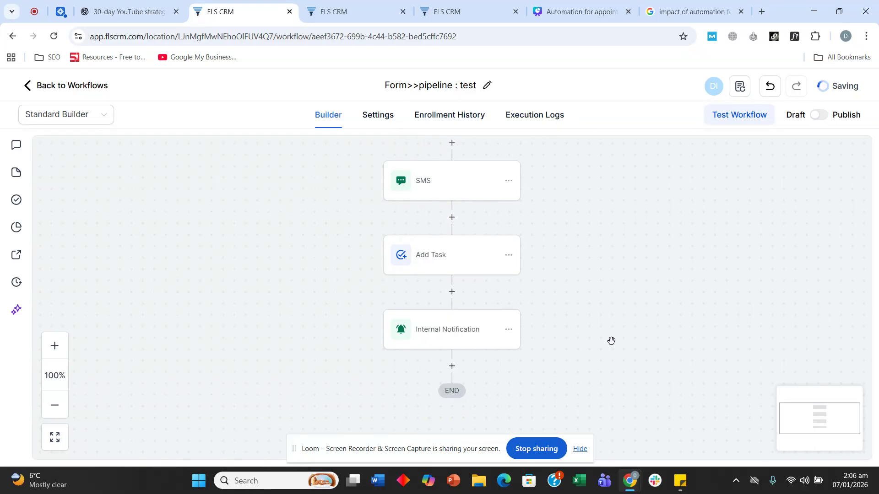
Scroll up and down the workflow canvas to review the saved steps
{"action": "scroll", "coordinate": [609, 336], "scroll_direction": "up", "scroll_amount": 8}
{"action": "scroll", "coordinate": [603, 328], "scroll_direction": "up", "scroll_amount": 5}
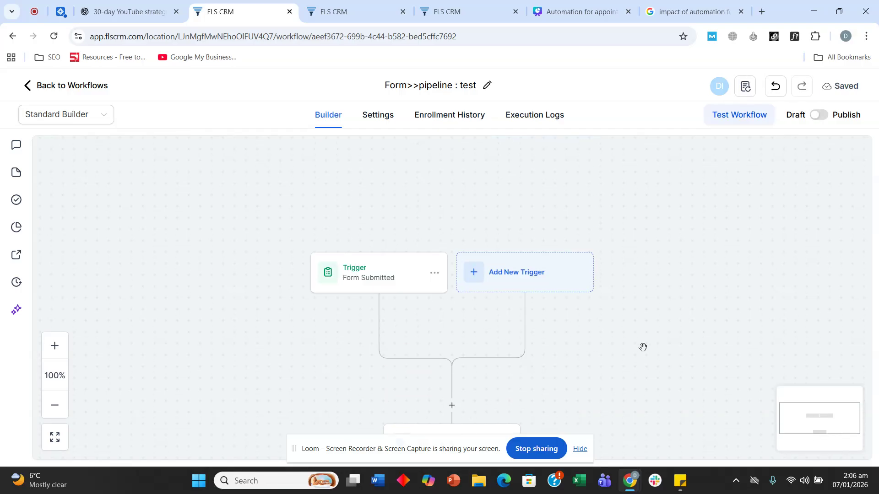
{"action": "scroll", "coordinate": [639, 311], "scroll_direction": "down", "scroll_amount": 2}
{"action": "scroll", "coordinate": [636, 305], "scroll_direction": "down", "scroll_amount": 1}
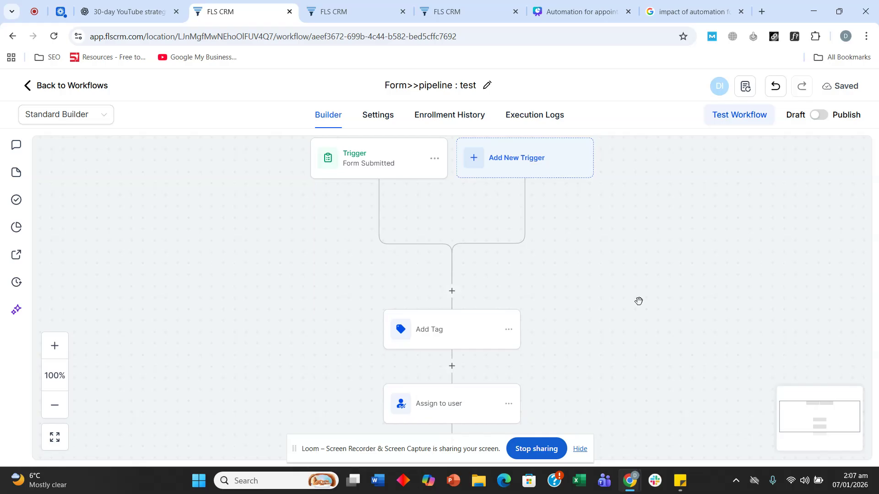
{"action": "scroll", "coordinate": [627, 232], "scroll_direction": "down", "scroll_amount": 1}
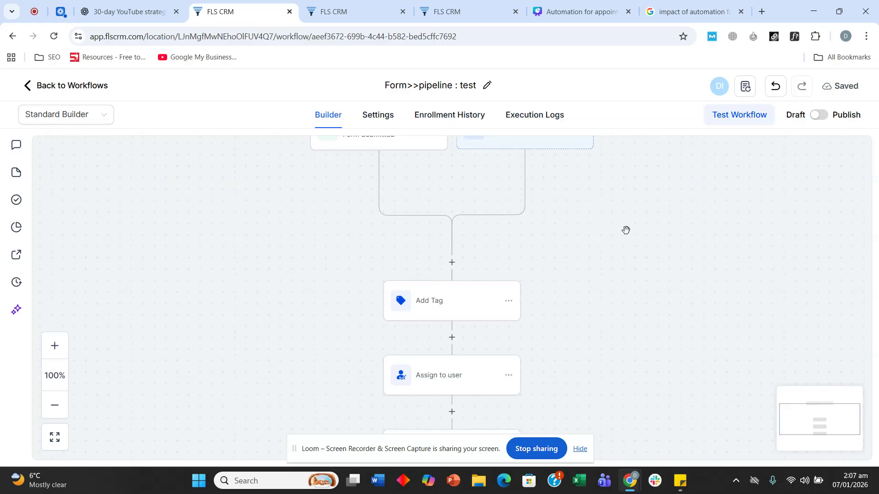
{"action": "scroll", "coordinate": [620, 242], "scroll_direction": "up", "scroll_amount": 2}
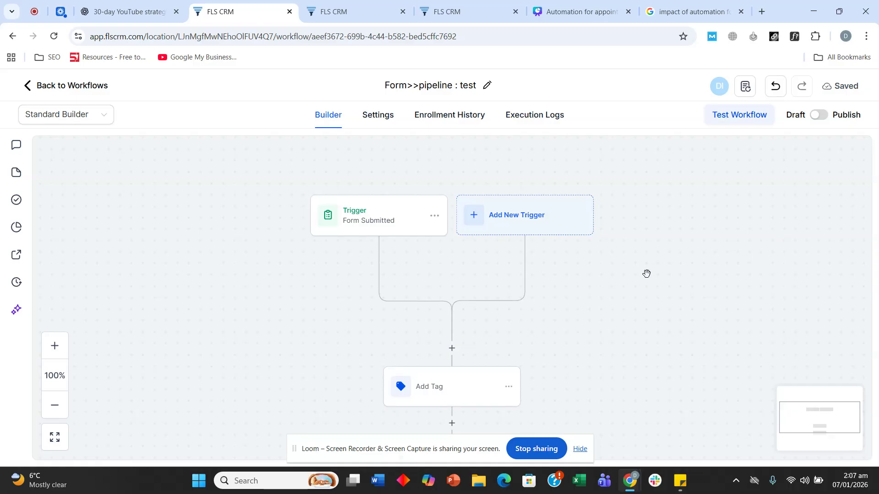
{"action": "scroll", "coordinate": [647, 274], "scroll_direction": "down", "scroll_amount": 10}
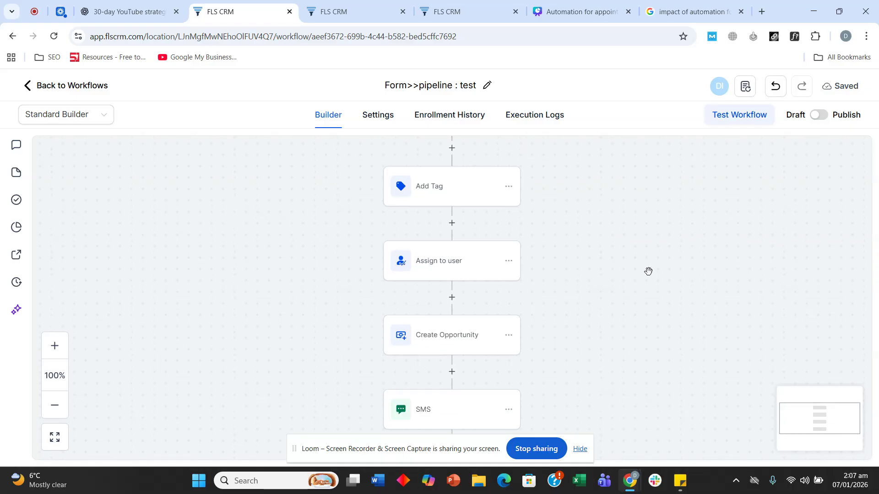
{"action": "scroll", "coordinate": [647, 271], "scroll_direction": "up", "scroll_amount": 10}
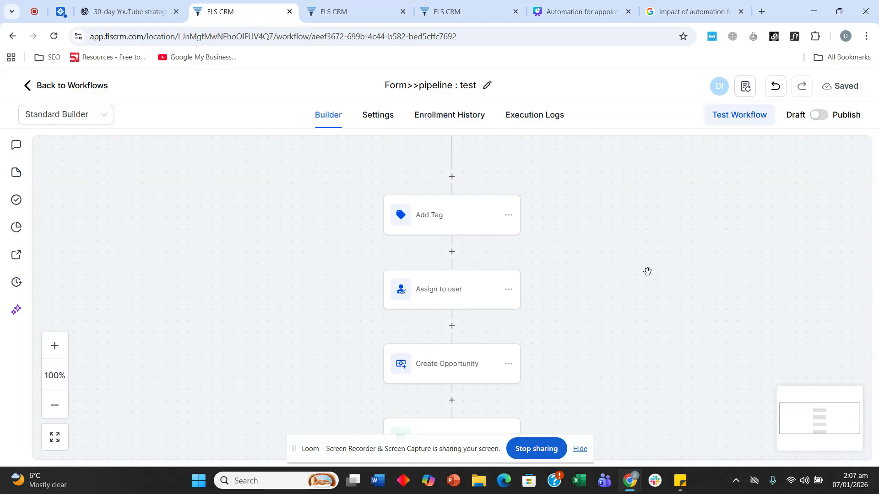
{"action": "scroll", "coordinate": [614, 276], "scroll_direction": "up", "scroll_amount": 1}
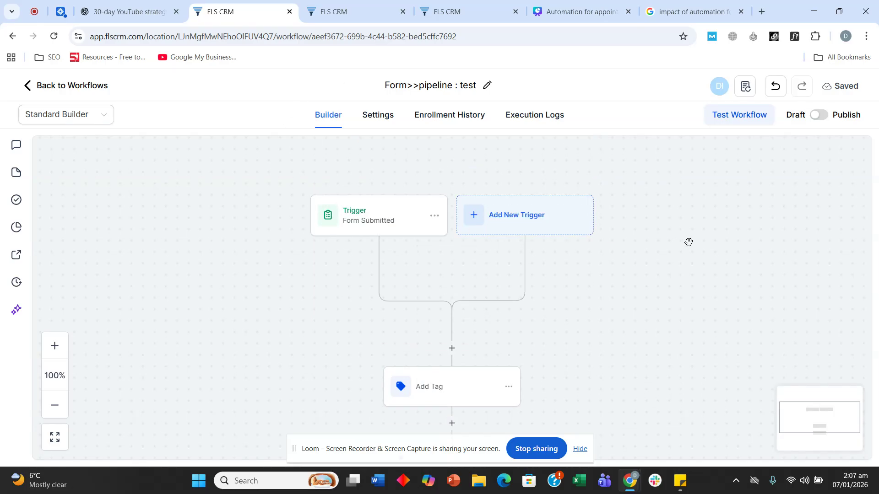
{"action": "scroll", "coordinate": [690, 242], "scroll_direction": "down", "scroll_amount": 1}
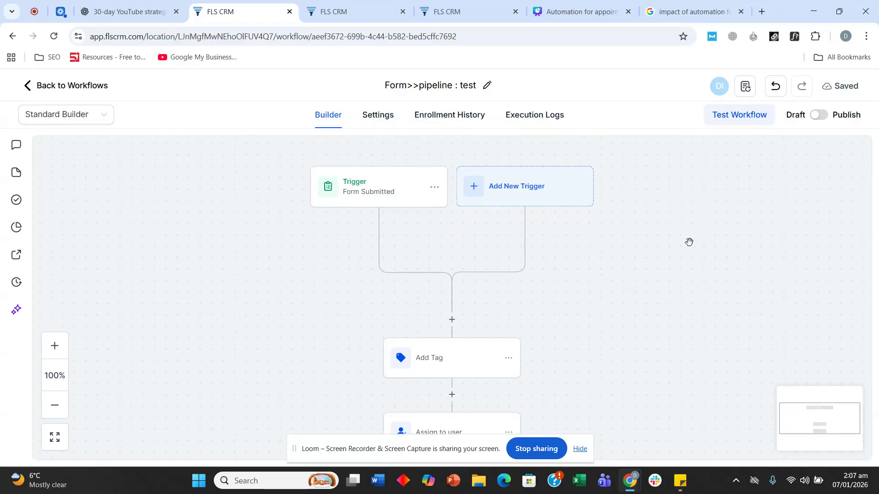
{"action": "scroll", "coordinate": [689, 242], "scroll_direction": "down", "scroll_amount": 1}
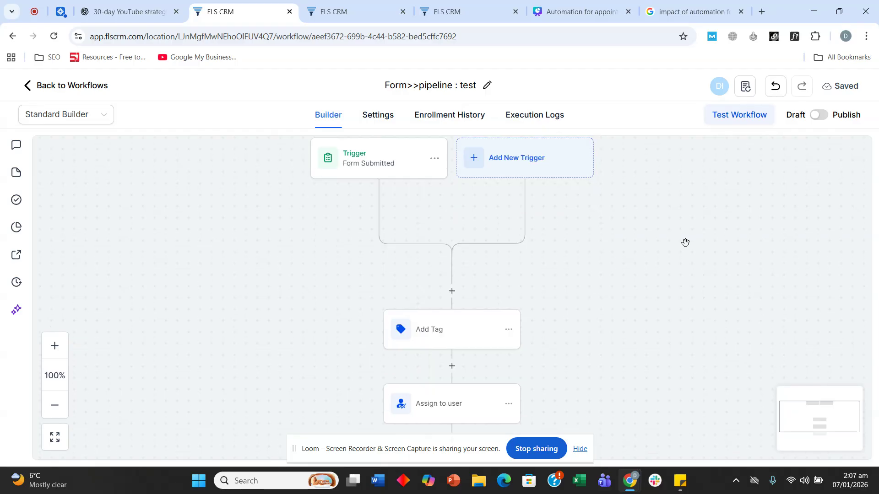
{"action": "scroll", "coordinate": [682, 242], "scroll_direction": "down", "scroll_amount": 3}
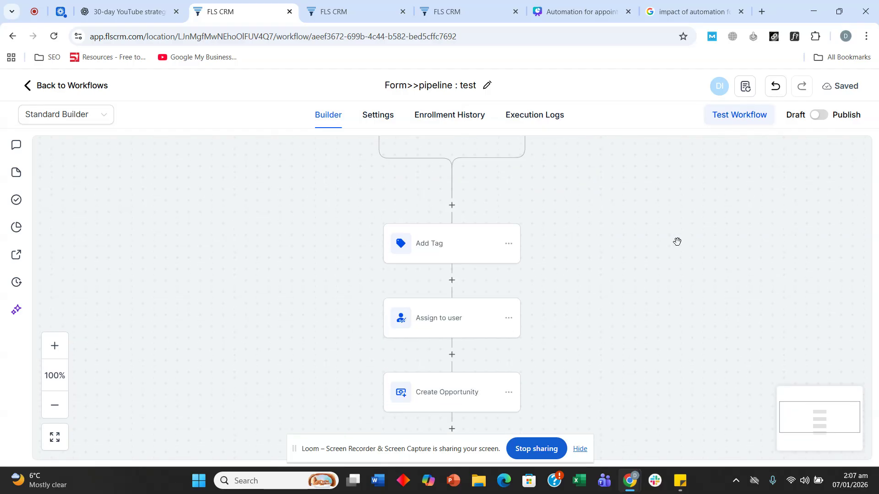
{"action": "scroll", "coordinate": [682, 243], "scroll_direction": "down", "scroll_amount": 2}
{"action": "scroll", "coordinate": [683, 242], "scroll_direction": "up", "scroll_amount": 4}
{"action": "scroll", "coordinate": [684, 241], "scroll_direction": "up", "scroll_amount": 5}
Open the Add Trigger panel, close it without changes, and scroll through the workflow
{"action": "left_click", "coordinate": [519, 280]}
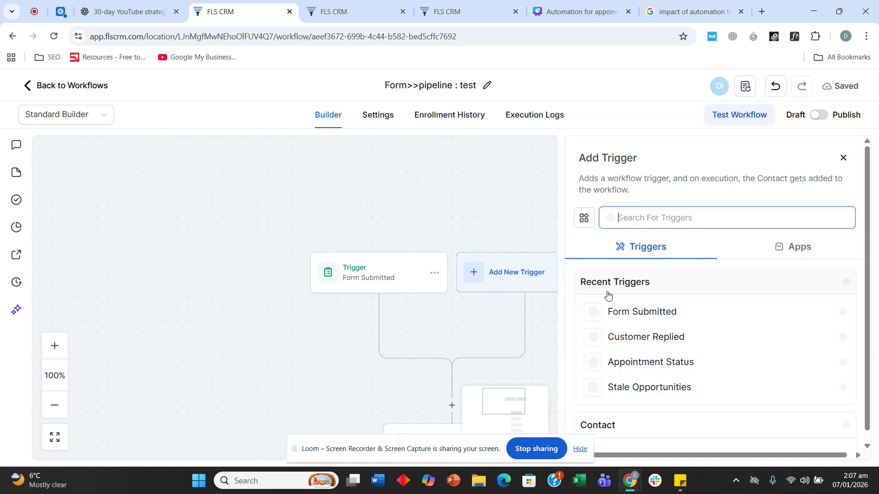
{"action": "left_click", "coordinate": [843, 157]}
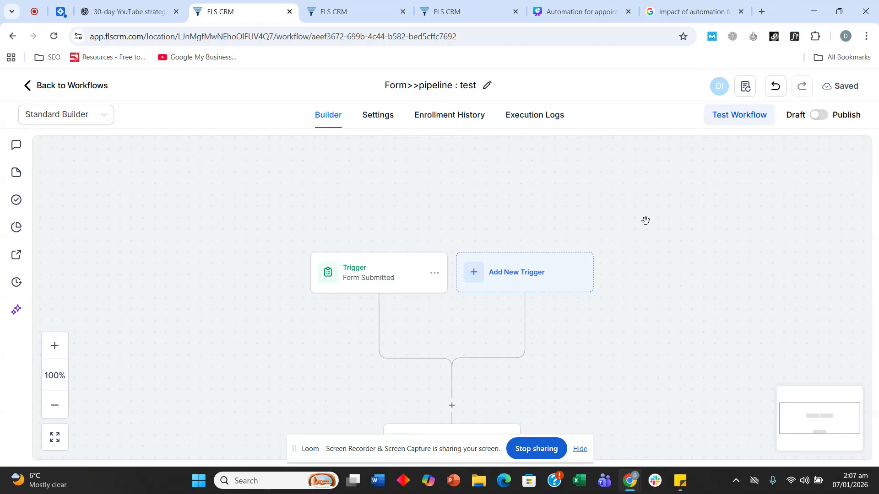
{"action": "scroll", "coordinate": [510, 169], "scroll_direction": "down", "scroll_amount": 7}
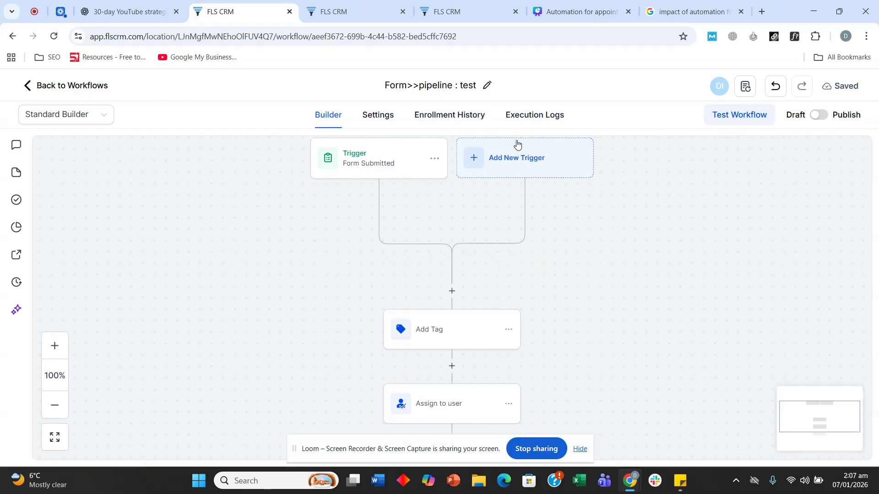
{"action": "scroll", "coordinate": [631, 246], "scroll_direction": "down", "scroll_amount": 3}
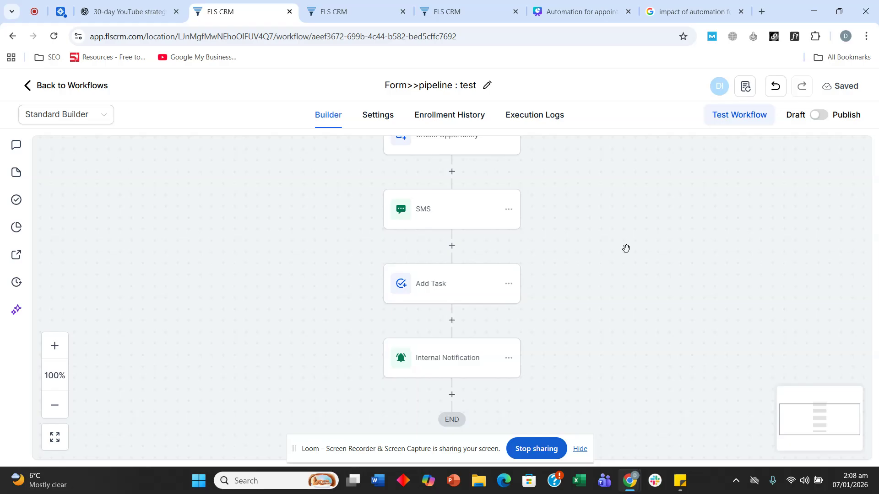
{"action": "scroll", "coordinate": [625, 247], "scroll_direction": "up", "scroll_amount": 1}
{"action": "scroll", "coordinate": [557, 314], "scroll_direction": "up", "scroll_amount": 6}
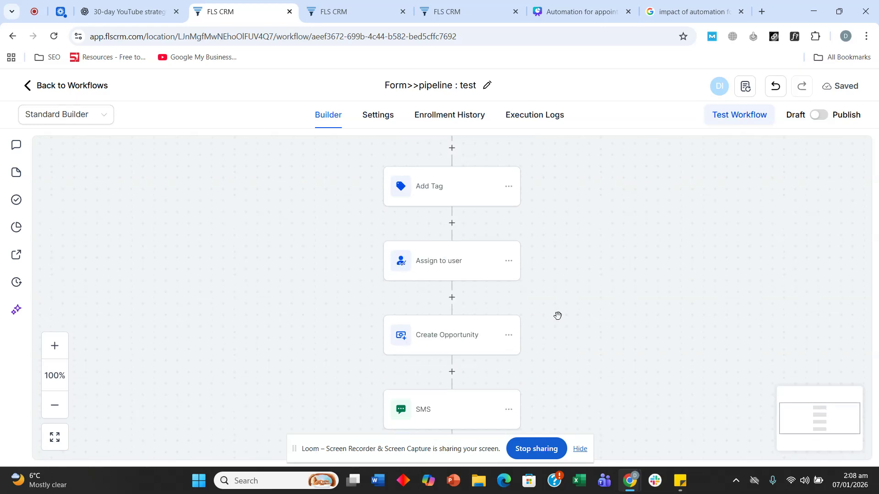
{"action": "scroll", "coordinate": [476, 271], "scroll_direction": "up", "scroll_amount": 2}
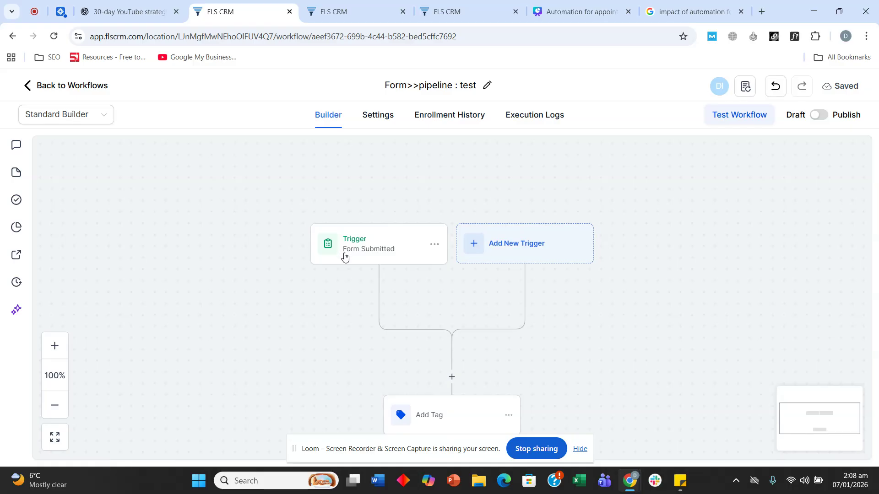
{"action": "scroll", "coordinate": [279, 220], "scroll_direction": "down", "scroll_amount": 1}
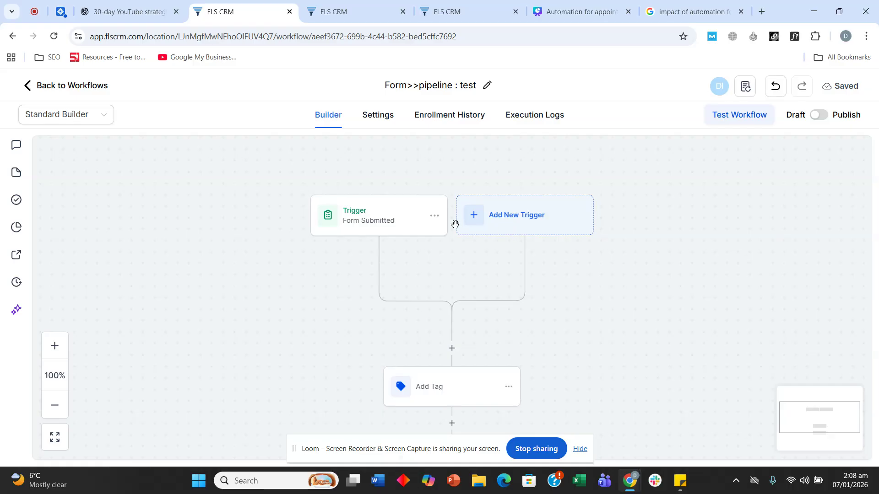
Return to the Workflow List and bring up the Form>>pipeline : test actions menu
{"action": "left_click", "coordinate": [70, 87]}
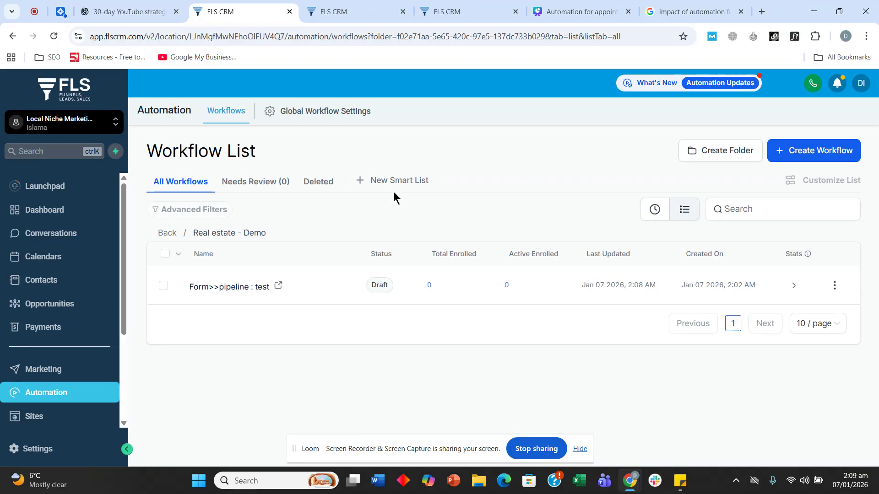
{"action": "left_click", "coordinate": [834, 285]}
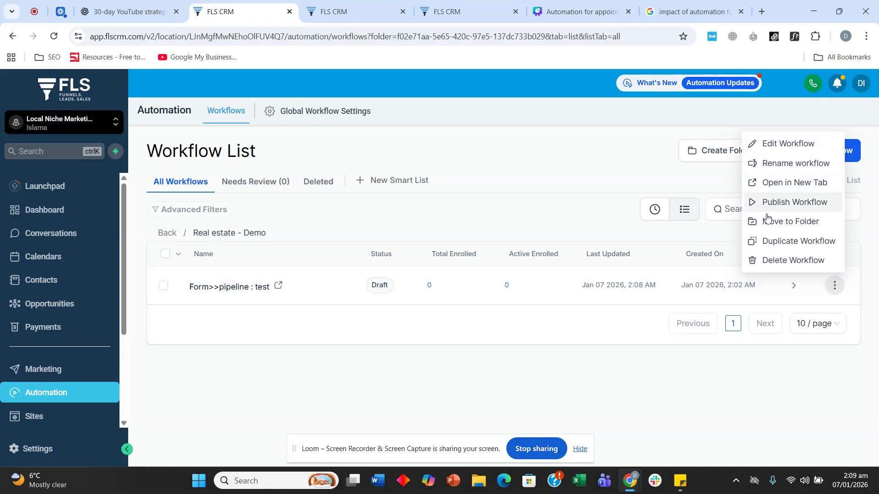
Duplicate Form>>pipeline : test and name the copy 'Survey>>pipeline : test'
{"action": "left_click", "coordinate": [794, 241]}
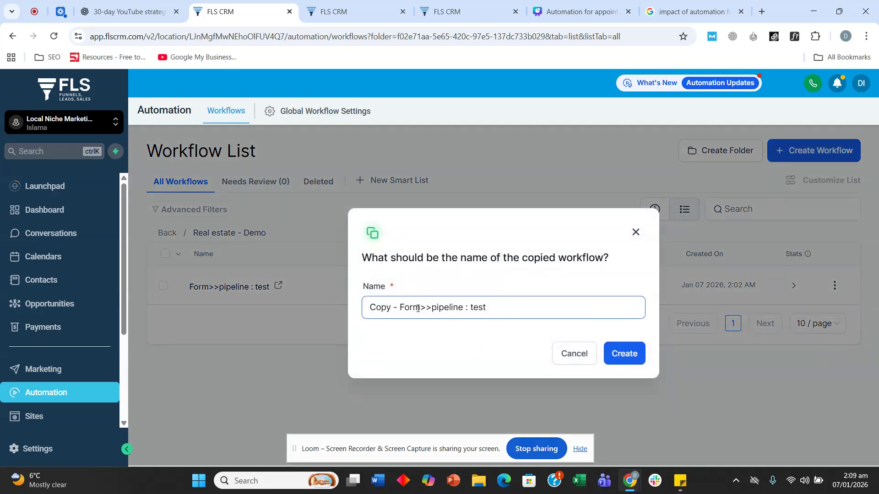
{"action": "left_click_drag", "start_coordinate": [421, 307], "coordinate": [341, 308]}
{"action": "type", "text": "Surve"}
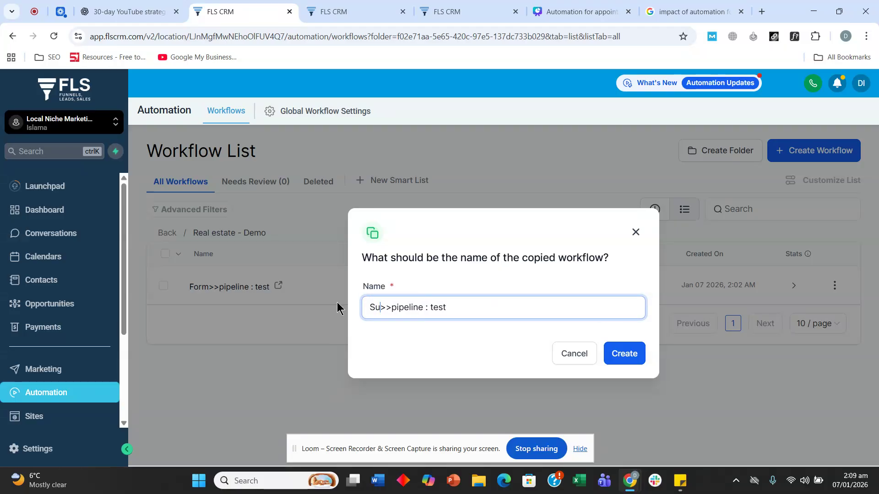
{"action": "type", "text": "y"}
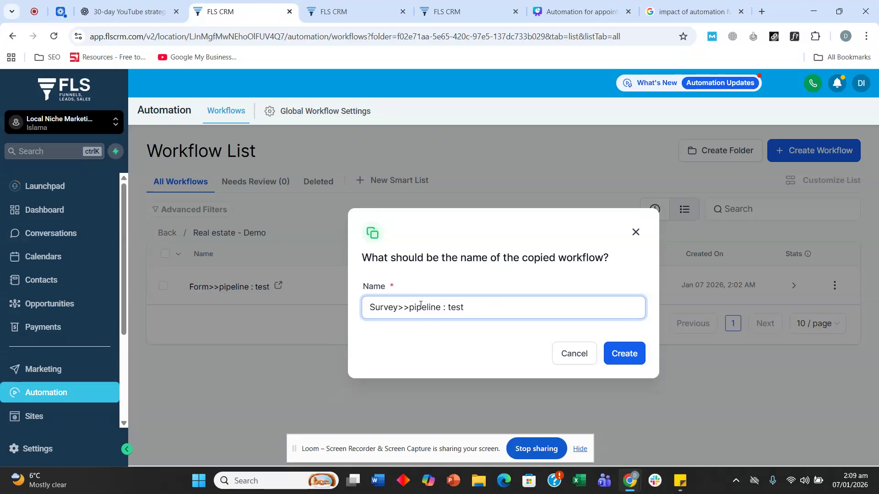
{"action": "left_click", "coordinate": [625, 355]}
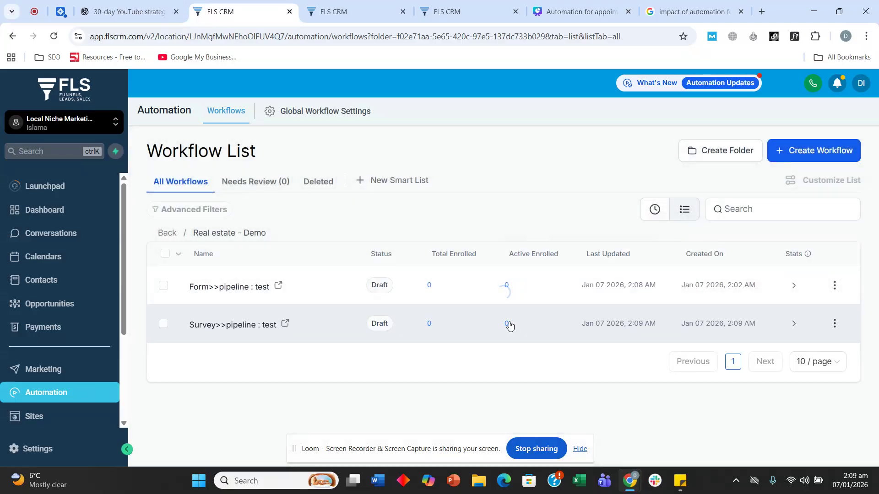
Open Survey>>pipeline : test and delete its old Form Submitted trigger
{"action": "left_click", "coordinate": [242, 328]}
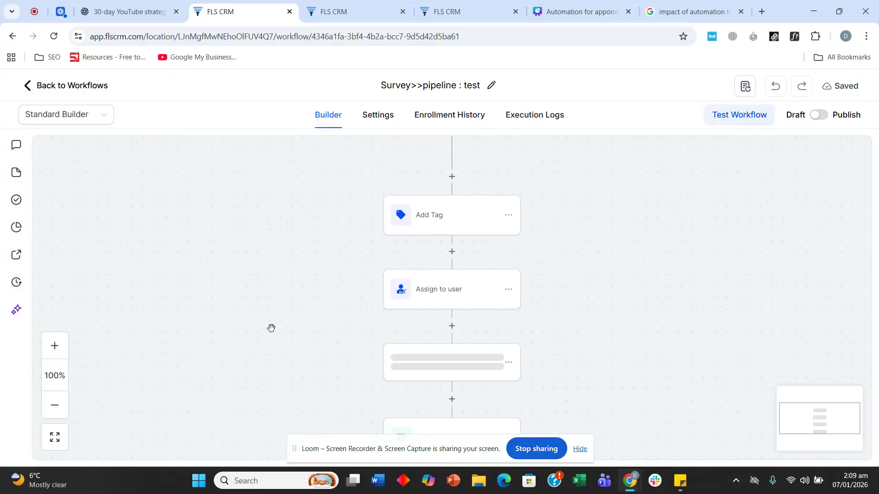
{"action": "left_click", "coordinate": [377, 222]}
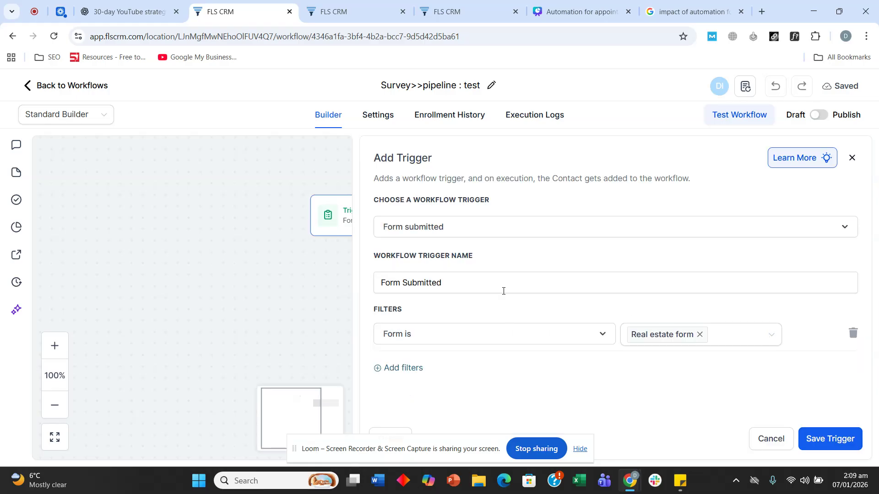
{"action": "left_click", "coordinate": [518, 232]}
{"action": "left_click", "coordinate": [781, 439]}
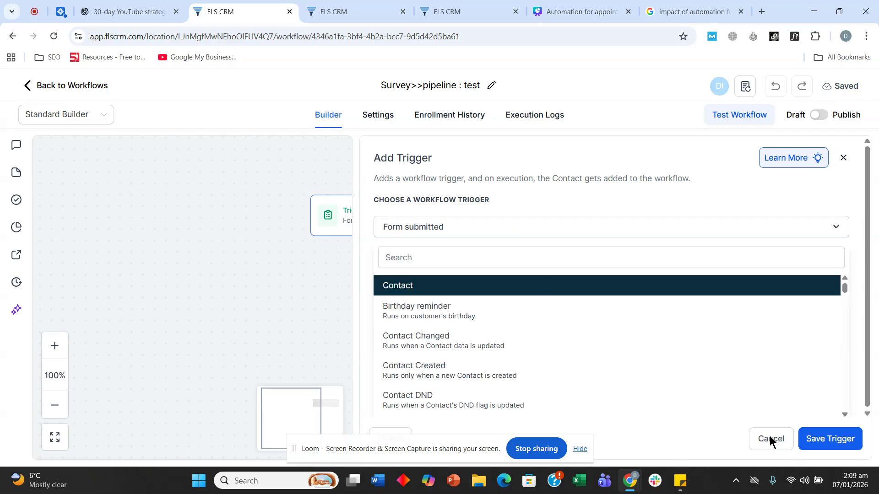
{"action": "left_click", "coordinate": [435, 216]}
{"action": "left_click", "coordinate": [411, 275]}
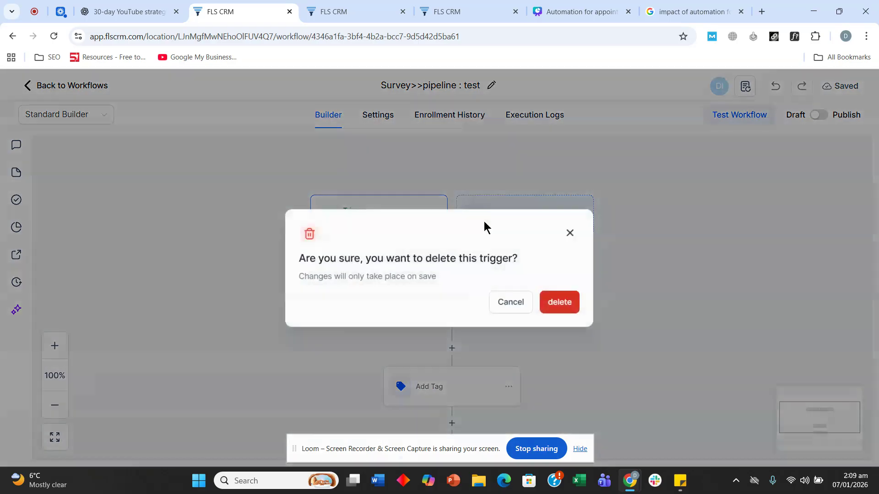
{"action": "left_click", "coordinate": [559, 301]}
Add and save a Survey Submitted trigger filtered to the Real estate survey
{"action": "left_click", "coordinate": [438, 285]}
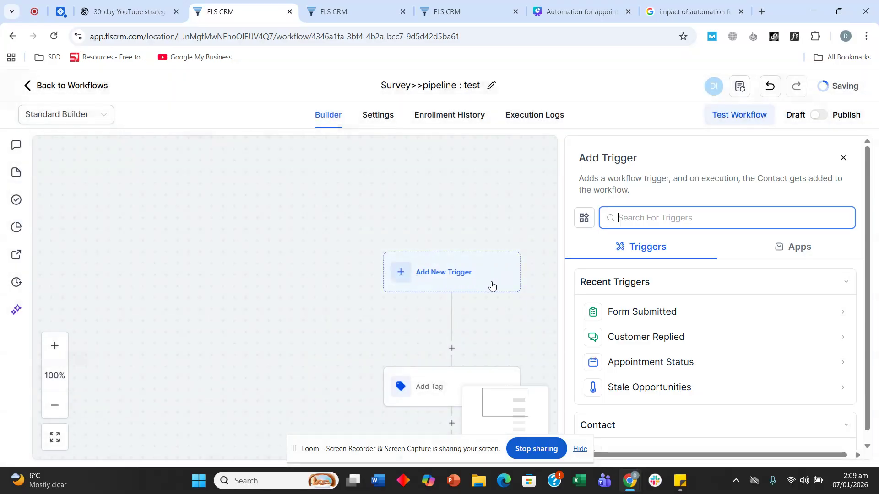
{"action": "type", "text": "survey"}
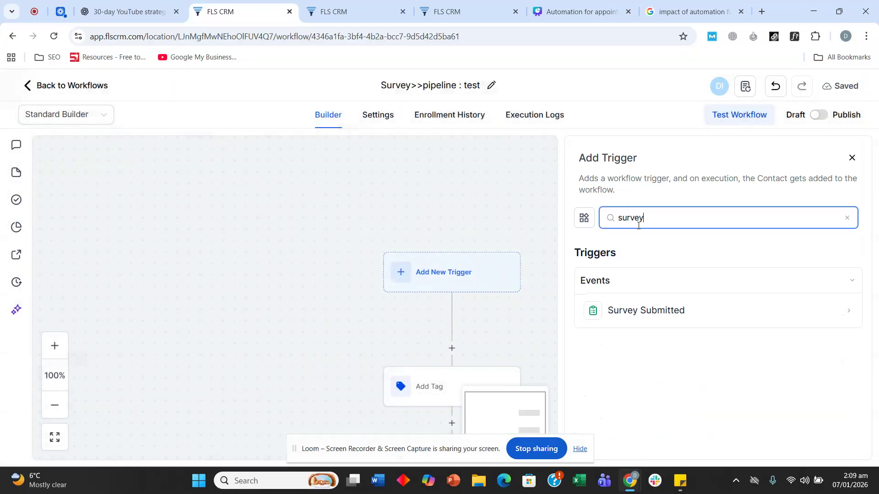
{"action": "left_click", "coordinate": [634, 310]}
{"action": "left_click", "coordinate": [414, 323]}
{"action": "left_click", "coordinate": [439, 333]}
{"action": "scroll", "coordinate": [451, 320], "scroll_direction": "down", "scroll_amount": 3}
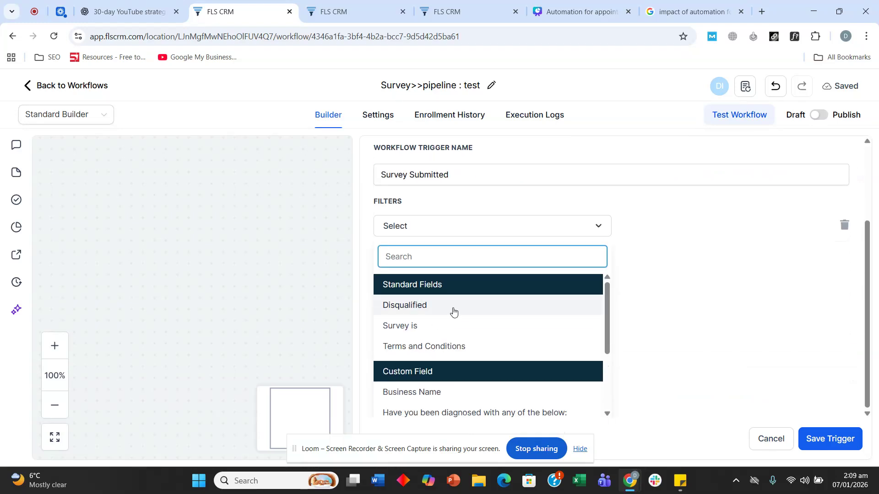
{"action": "left_click", "coordinate": [442, 332]}
{"action": "left_click", "coordinate": [671, 339]}
{"action": "left_click", "coordinate": [666, 362]}
{"action": "left_click", "coordinate": [810, 439]}
{"action": "scroll", "coordinate": [284, 248], "scroll_direction": "down", "scroll_amount": 3}
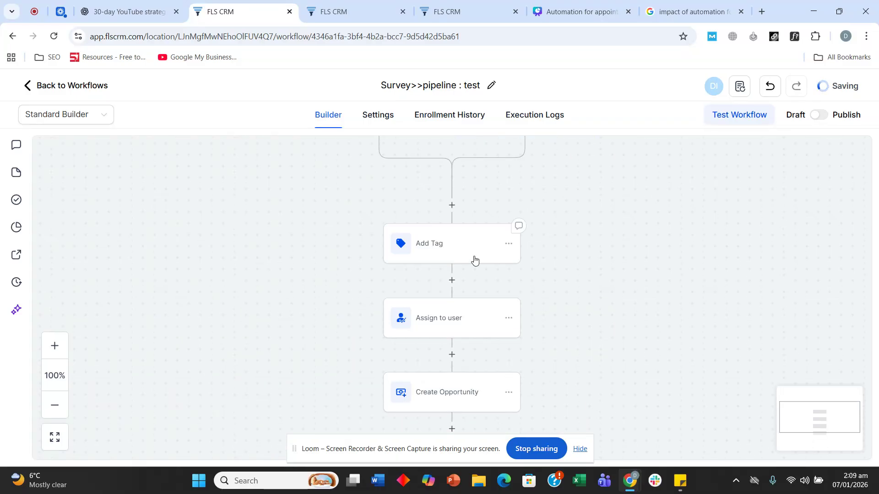
Replace the website tag with a new 'survey' tag in Add Tag and save it
{"action": "left_click", "coordinate": [474, 259]}
{"action": "left_click", "coordinate": [626, 274]}
{"action": "type", "text": "survey"}
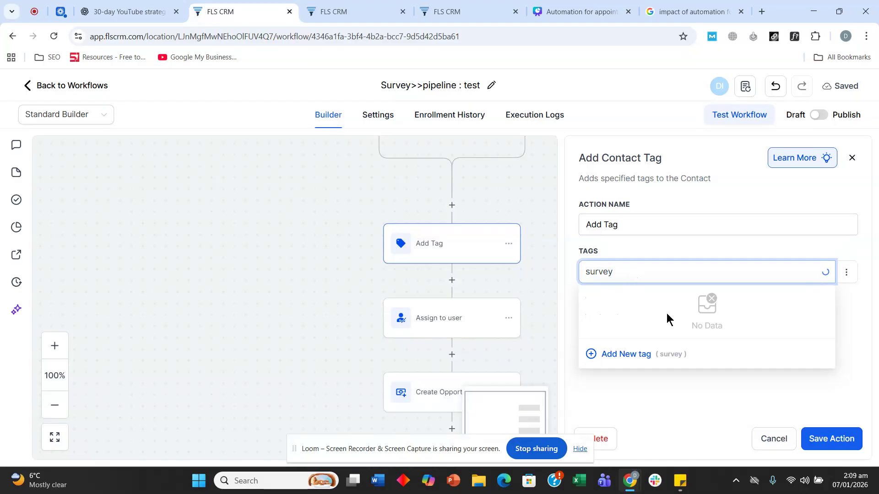
{"action": "left_click", "coordinate": [611, 355]}
{"action": "scroll", "coordinate": [235, 221], "scroll_direction": "down", "scroll_amount": 2}
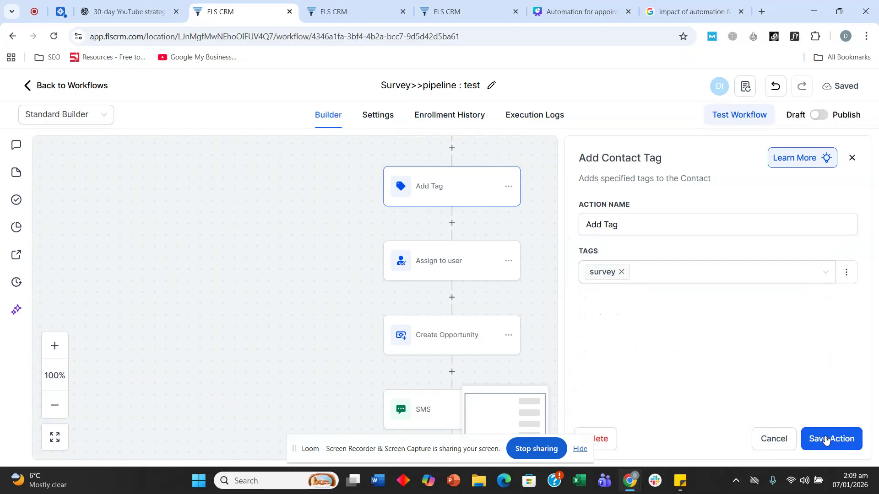
{"action": "left_click", "coordinate": [826, 439]}
Re-save the Assign to user and Create Opportunity actions, then open the SMS message
{"action": "left_click", "coordinate": [439, 267]}
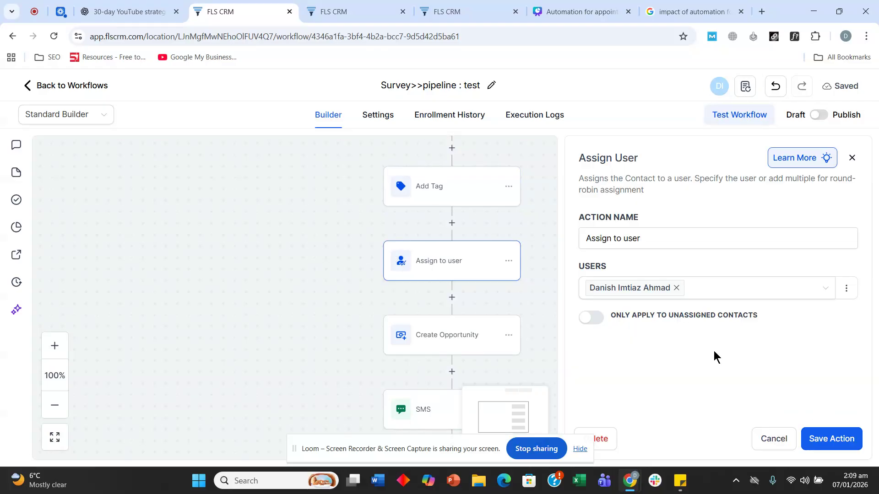
{"action": "left_click", "coordinate": [816, 430]}
{"action": "left_click", "coordinate": [425, 336]}
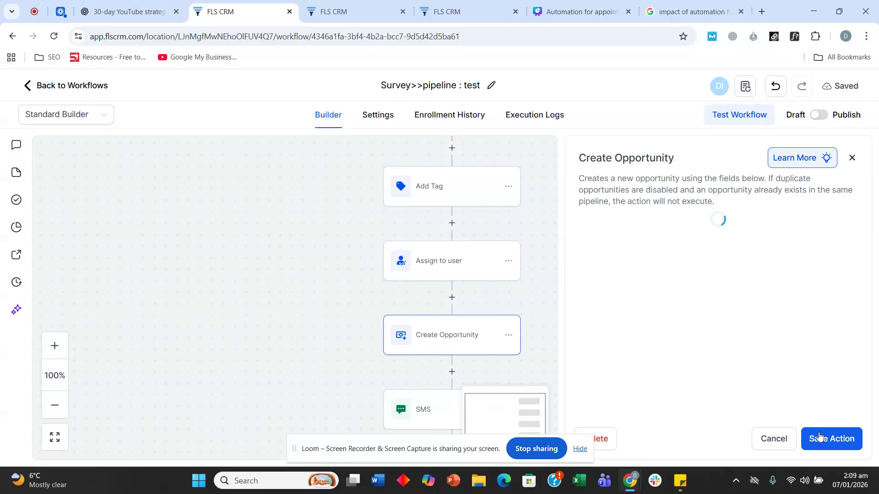
{"action": "left_click", "coordinate": [819, 438]}
{"action": "scroll", "coordinate": [274, 271], "scroll_direction": "down", "scroll_amount": 3}
{"action": "left_click", "coordinate": [436, 284]}
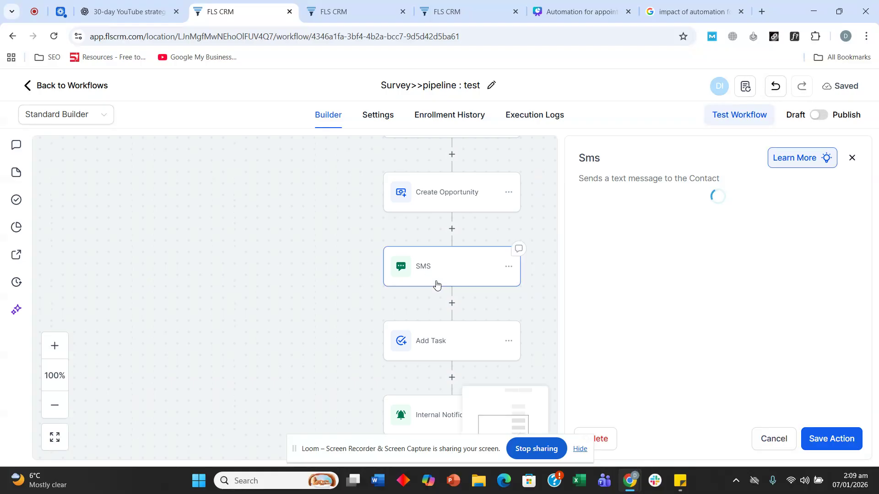
{"action": "scroll", "coordinate": [723, 293], "scroll_direction": "down", "scroll_amount": 3}
{"action": "left_click", "coordinate": [751, 290]}
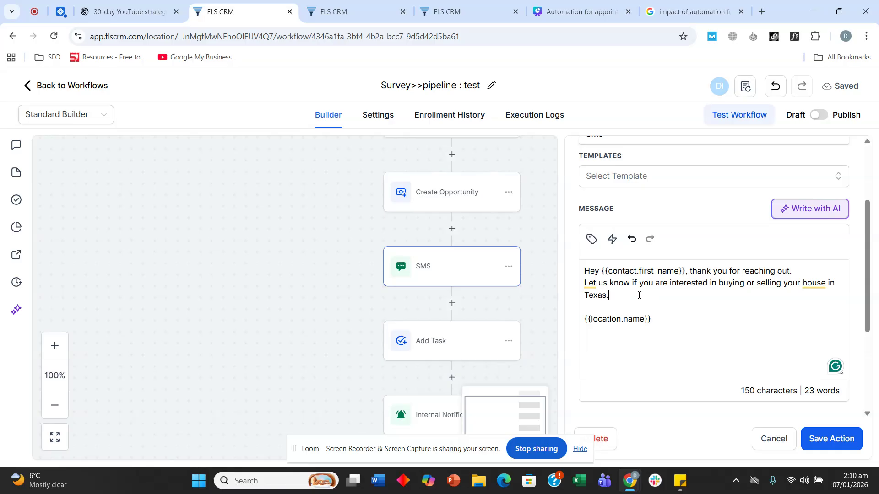
Replace the second sentence with 'We are running a special offer for buying your house in Texas.'
{"action": "left_click_drag", "start_coordinate": [634, 295], "coordinate": [585, 284]}
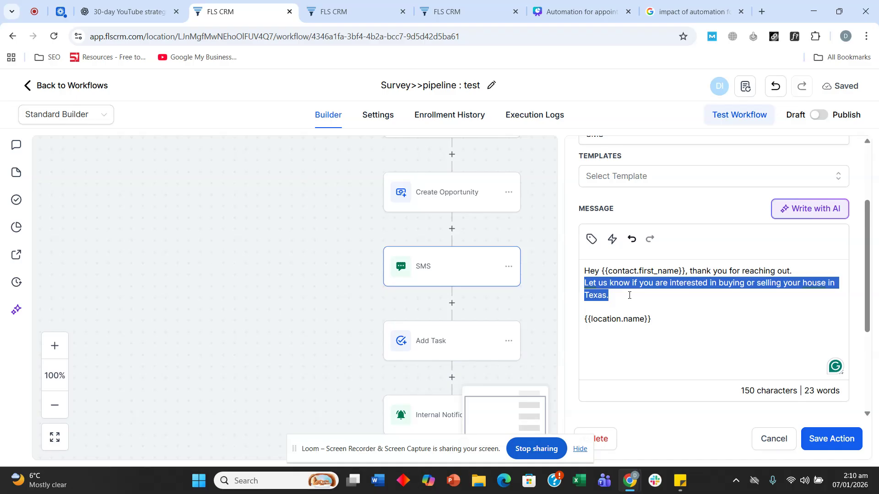
{"action": "key", "text": "BackSpace"}
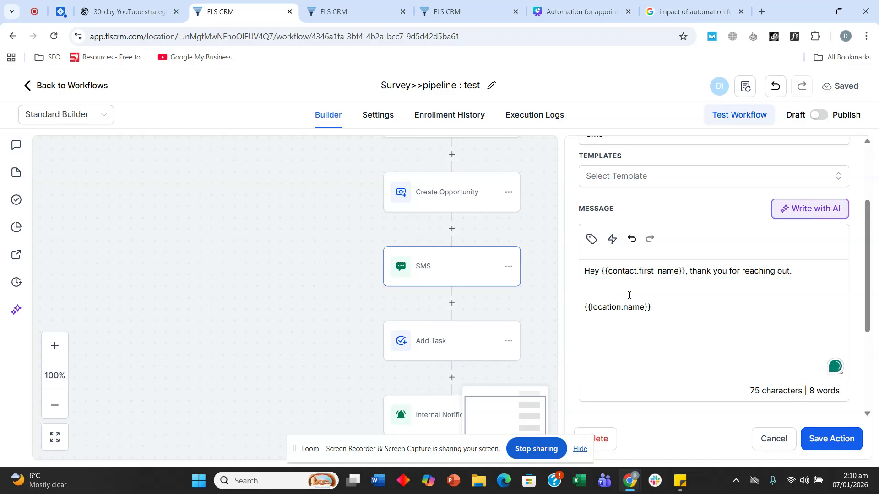
{"action": "type", "text": "WE"}
{"action": "key", "text": "BackSpace"}
{"action": "key", "text": "BackSpace"}
{"action": "type", "text": "e are running a special offer "}
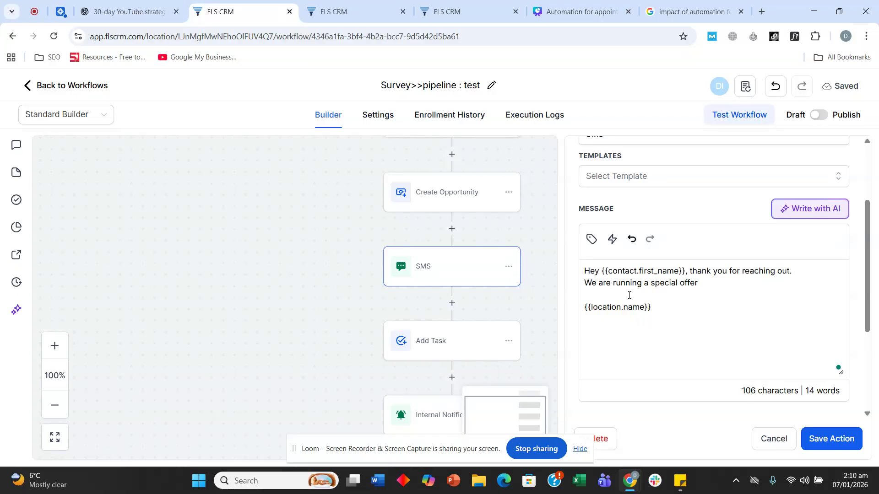
{"action": "type", "text": "for biu"}
{"action": "type", "text": "syn"}
{"action": "key", "text": "BackSpace"}
{"action": "key", "text": "BackSpace"}
{"action": "key", "text": "BackSpace"}
{"action": "key", "text": "BackSpace"}
{"action": "key", "text": "BackSpace"}
{"action": "type", "text": "uying your "}
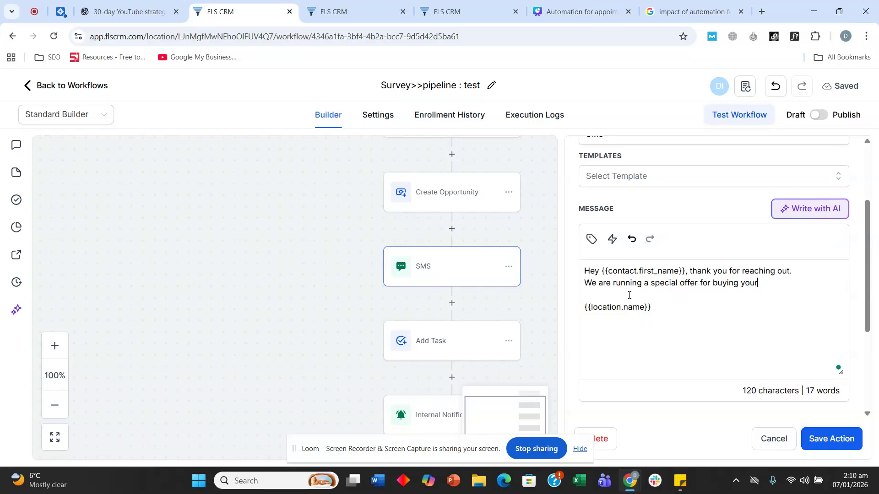
{"action": "type", "text": "house in texas"}
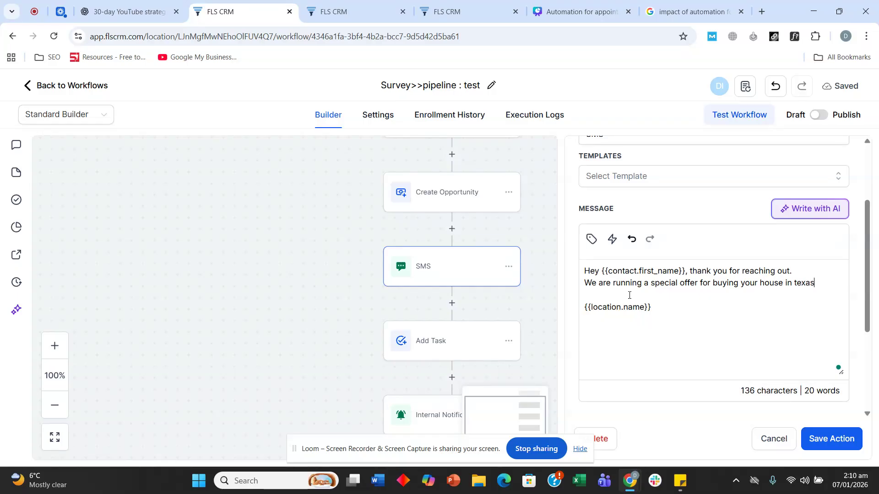
{"action": "type", "text": "."}
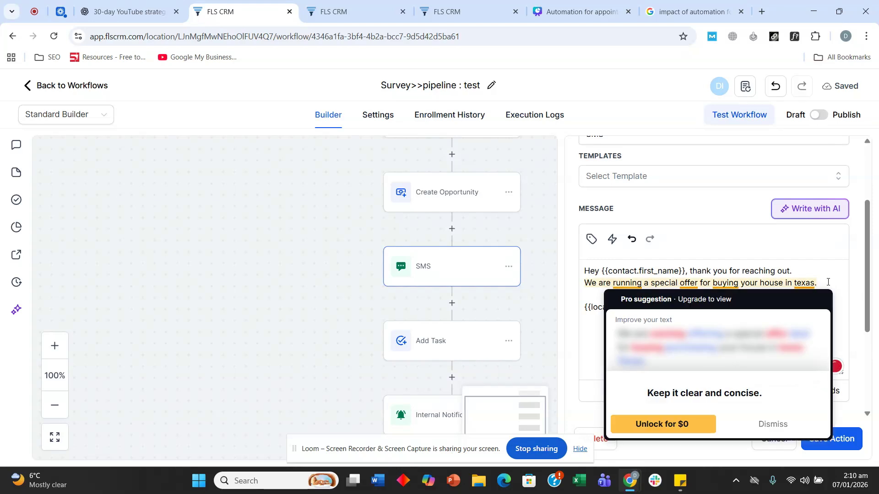
{"action": "left_click", "coordinate": [784, 315]}
Append 'Free assessment of your house.' and save the SMS action
{"action": "left_click", "coordinate": [825, 284]}
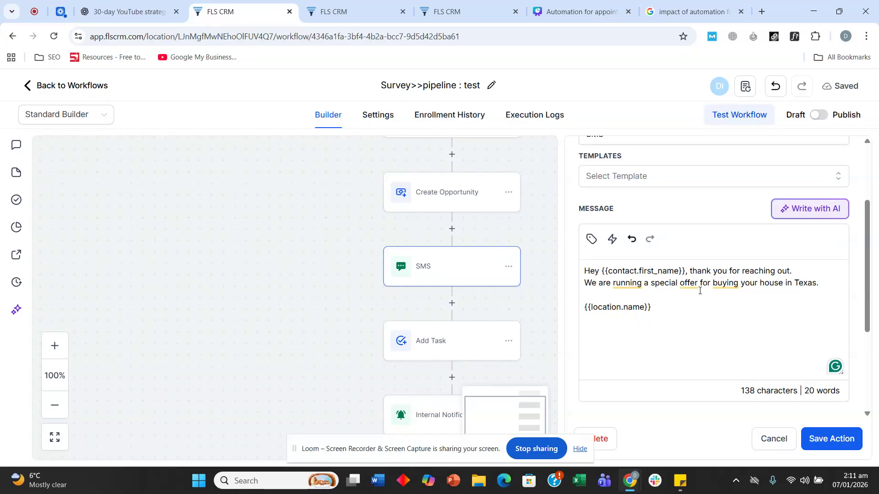
{"action": "left_click", "coordinate": [824, 286]}
{"action": "type", "text": "Free assew"}
{"action": "key", "text": "BackSpace"}
{"action": "type", "text": "ssment "}
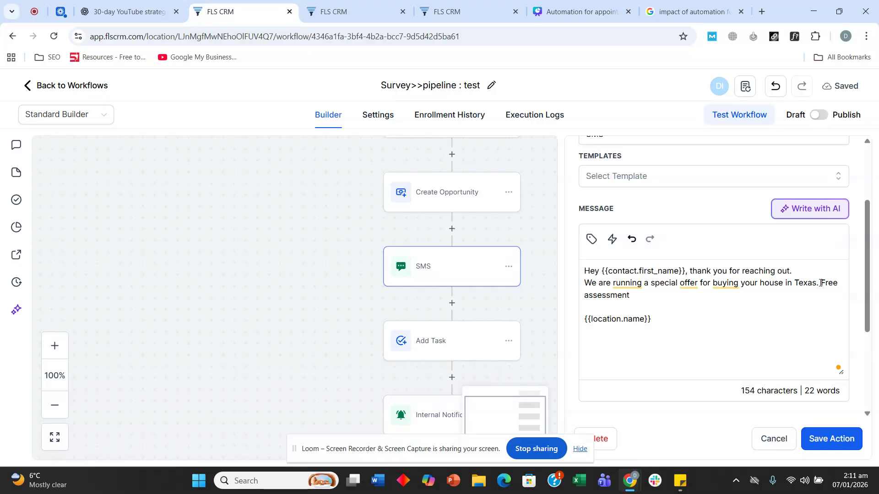
{"action": "type", "text": "of your house."}
{"action": "left_click", "coordinate": [749, 306]}
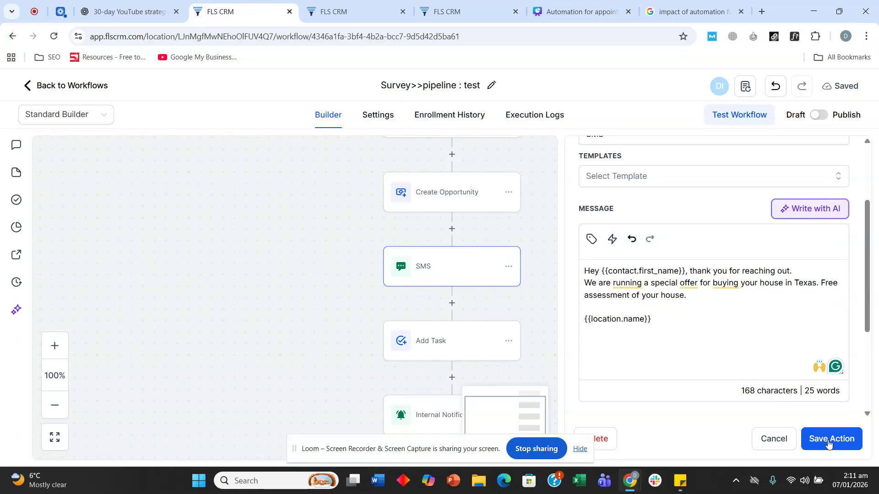
{"action": "left_click", "coordinate": [828, 443]}
{"action": "scroll", "coordinate": [412, 256], "scroll_direction": "down", "scroll_amount": 2}
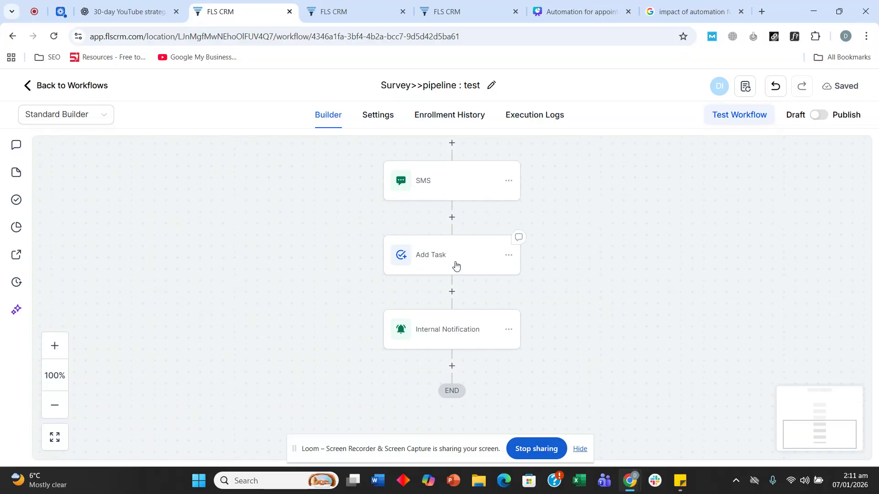
Review the Add Task action's title and description, then save it unchanged
{"action": "left_click", "coordinate": [455, 265]}
{"action": "left_click", "coordinate": [636, 288]}
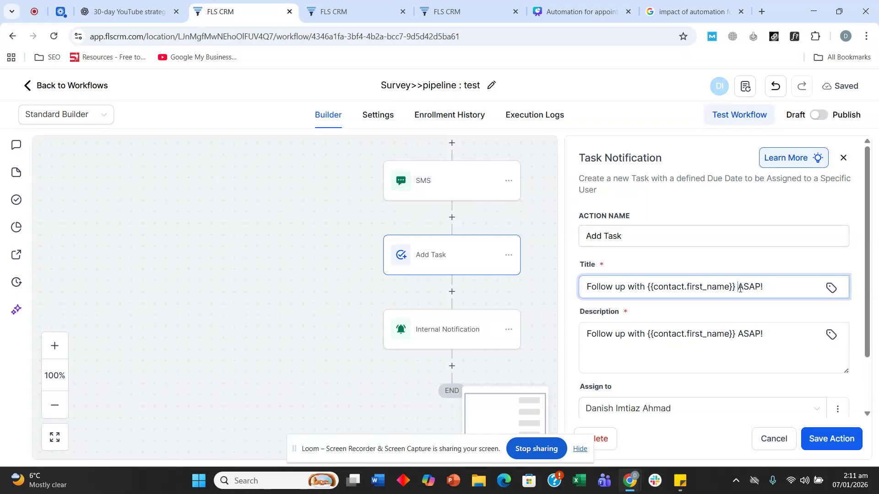
{"action": "left_click", "coordinate": [675, 338]}
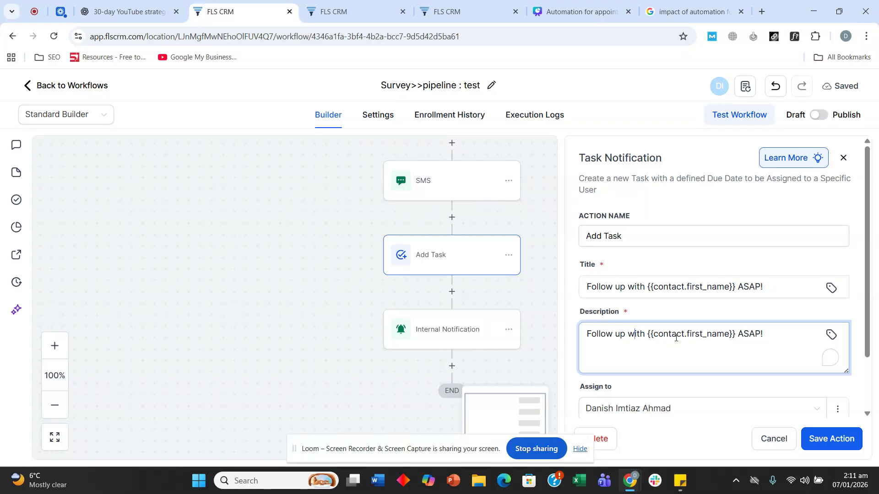
{"action": "left_click", "coordinate": [773, 337]}
{"action": "left_click", "coordinate": [817, 437]}
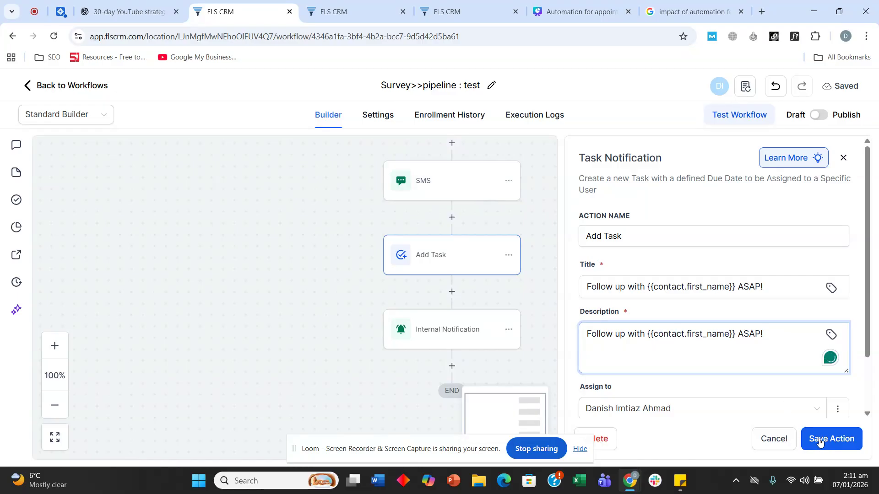
Change the Internal Notification subject to 'A new lead came for selling his house' and save
{"action": "left_click", "coordinate": [430, 340]}
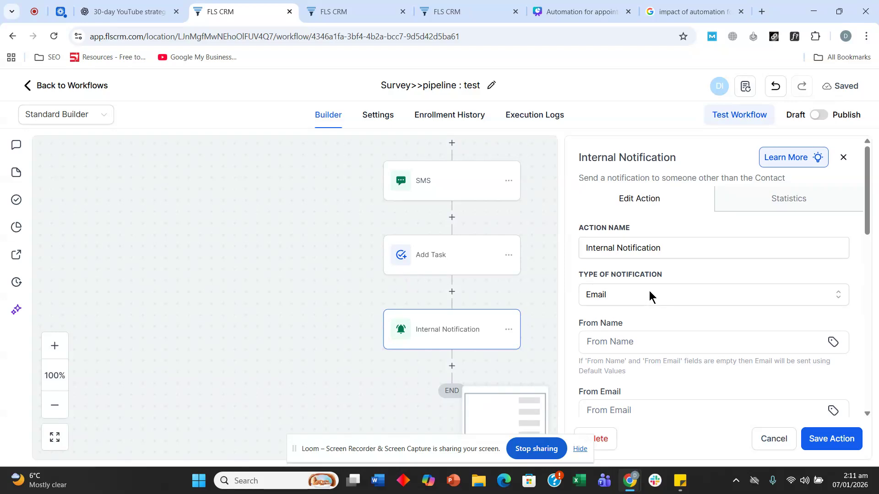
{"action": "scroll", "coordinate": [648, 290], "scroll_direction": "down", "scroll_amount": 6}
{"action": "left_click", "coordinate": [660, 246]}
{"action": "left_click", "coordinate": [697, 247]}
{"action": "left_click_drag", "start_coordinate": [702, 246], "coordinate": [741, 245]}
{"action": "left_click", "coordinate": [695, 247]}
{"action": "type", "text": "se"}
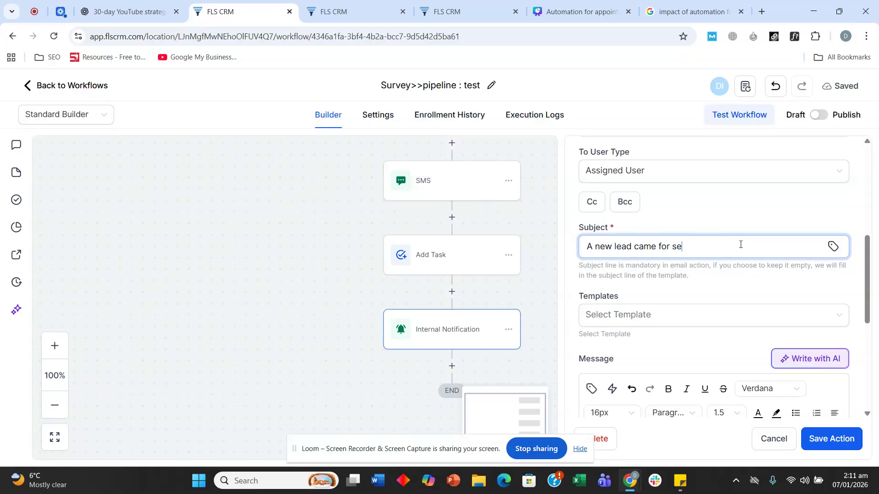
{"action": "type", "text": "lling his house"}
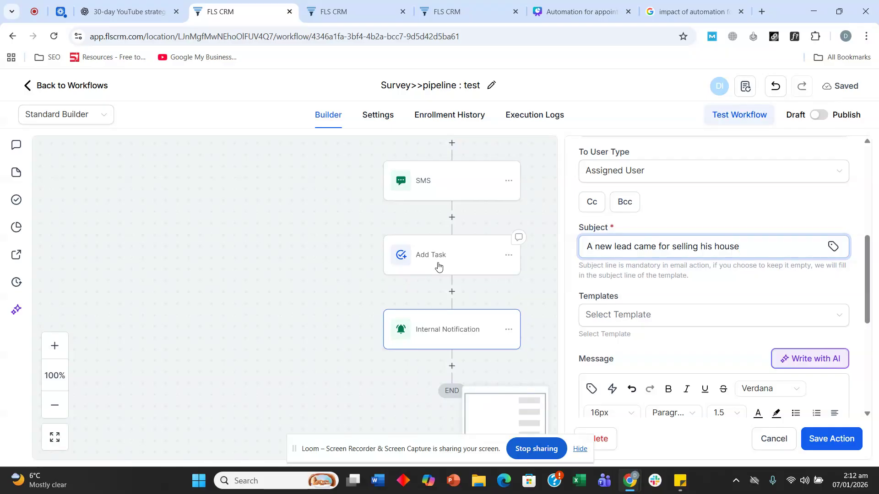
{"action": "scroll", "coordinate": [698, 252], "scroll_direction": "down", "scroll_amount": 3}
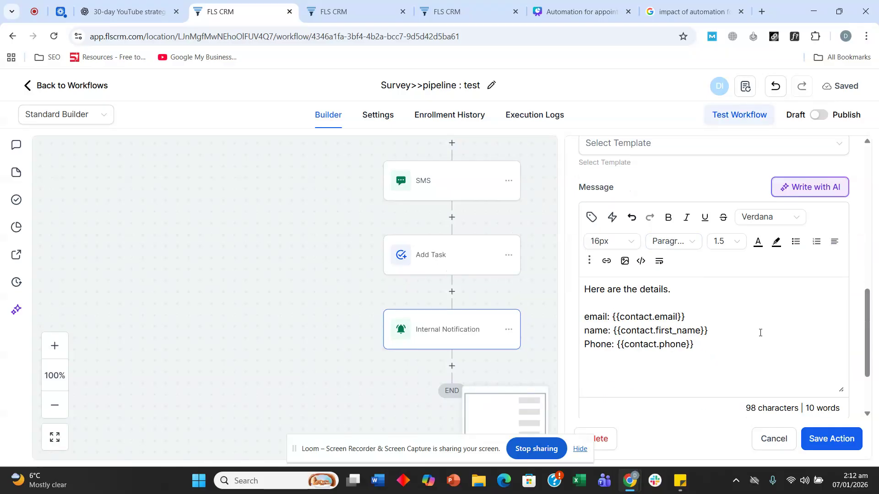
{"action": "scroll", "coordinate": [732, 336], "scroll_direction": "up", "scroll_amount": 2}
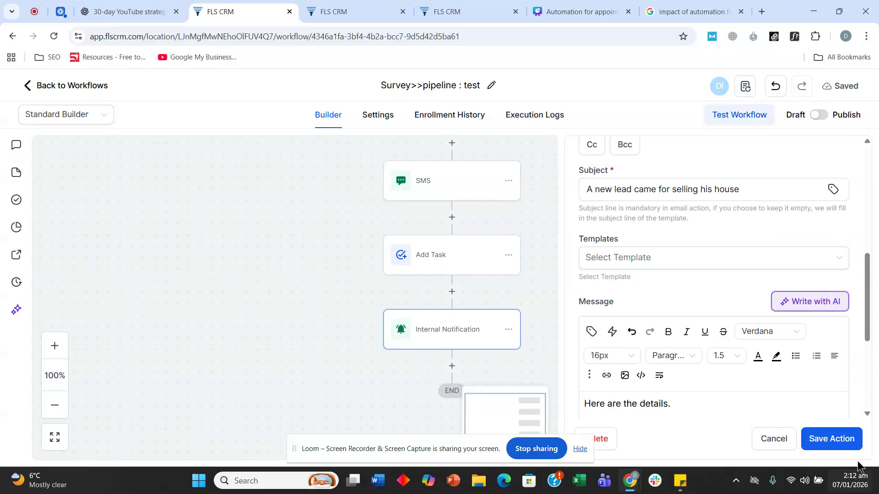
{"action": "left_click", "coordinate": [836, 439]}
{"action": "scroll", "coordinate": [403, 241], "scroll_direction": "up", "scroll_amount": 3}
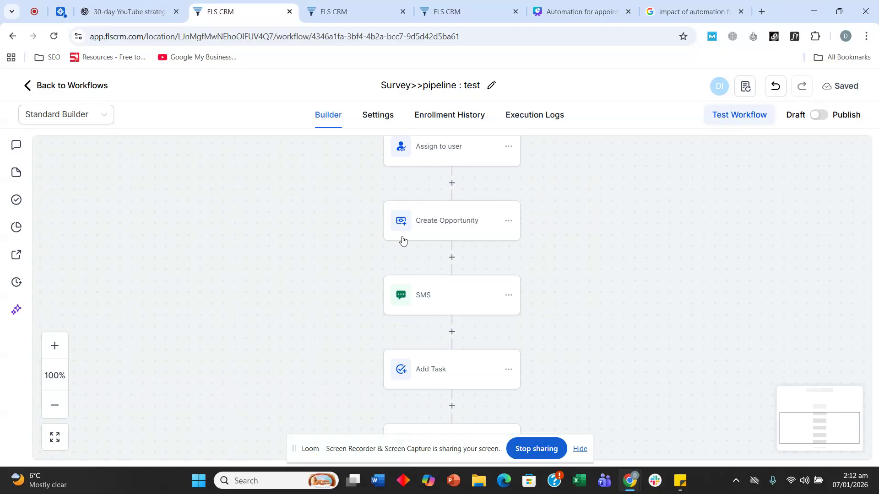
Duplicate the Survey>>pipeline : test workflow as a draft named 'Quiz>>pipeline : test'
{"action": "left_click", "coordinate": [98, 86]}
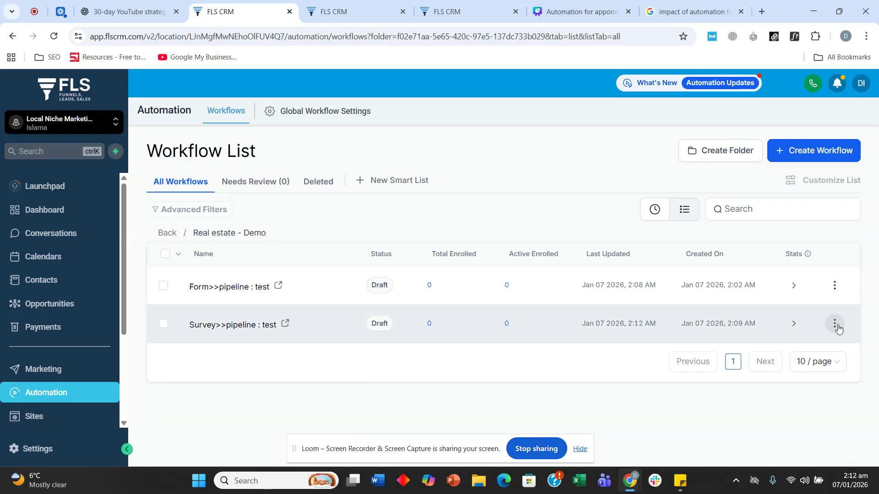
{"action": "left_click", "coordinate": [836, 326]}
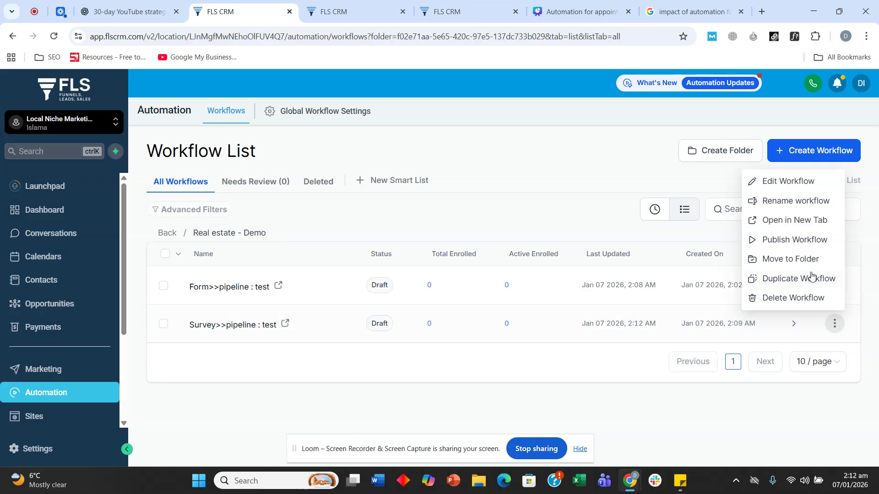
{"action": "left_click", "coordinate": [798, 279]}
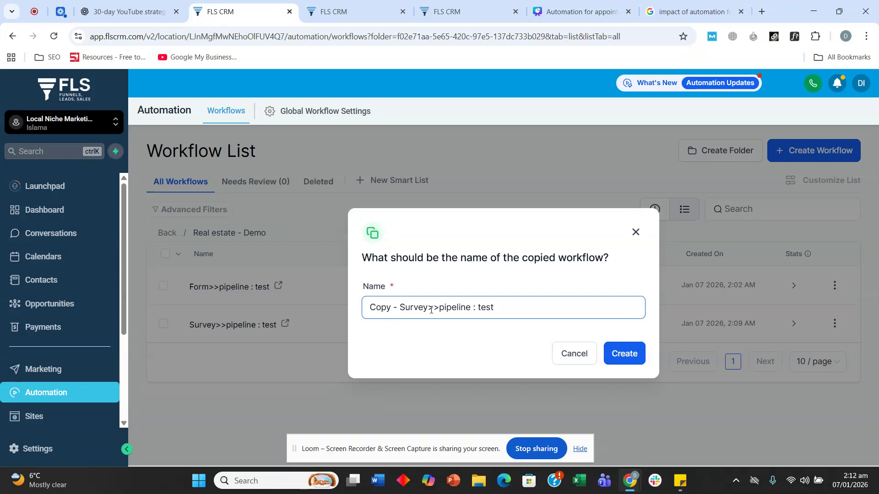
{"action": "left_click_drag", "start_coordinate": [428, 309], "coordinate": [298, 310]}
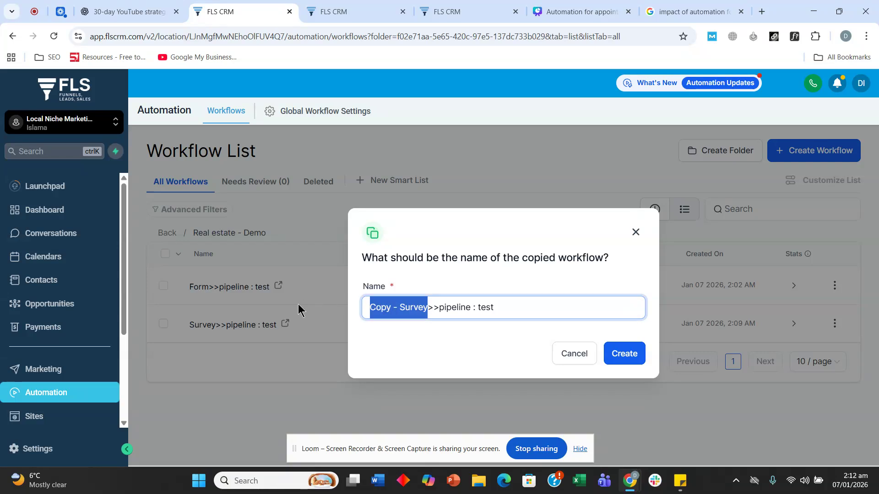
{"action": "type", "text": "Quiz"}
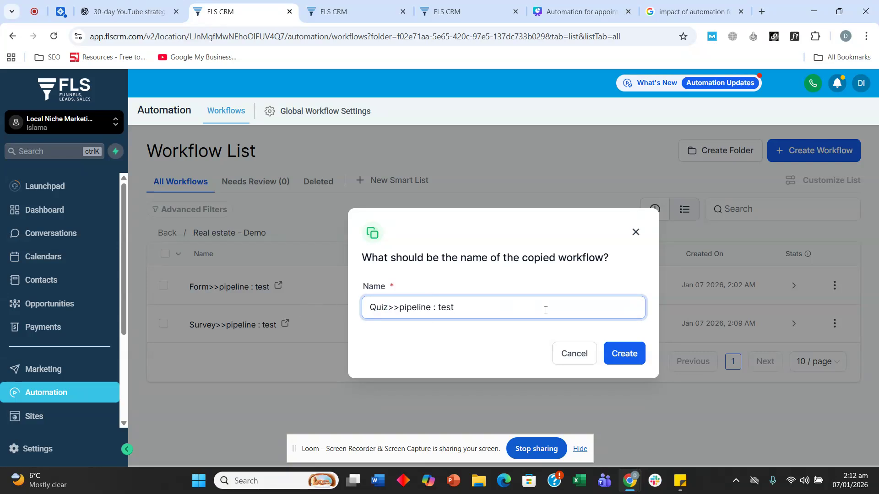
{"action": "left_click", "coordinate": [631, 360]}
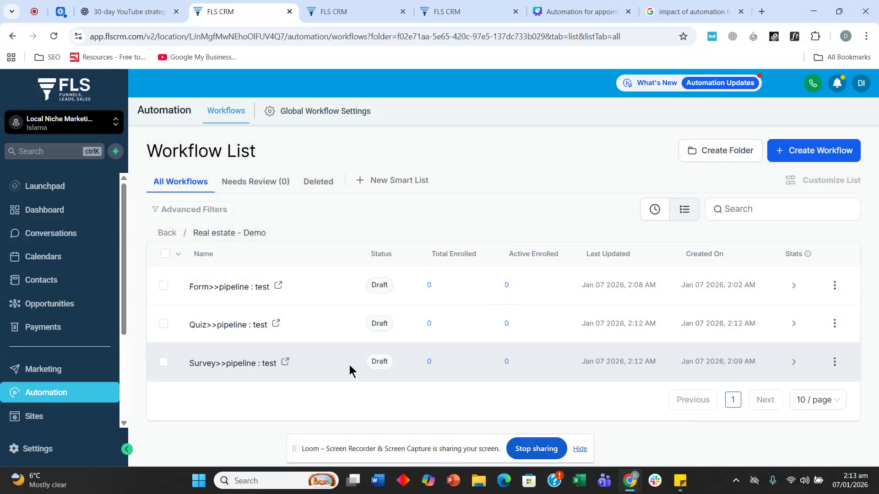
Open Quiz>>pipeline : test and delete its inherited Survey Submitted trigger
{"action": "left_click", "coordinate": [219, 325]}
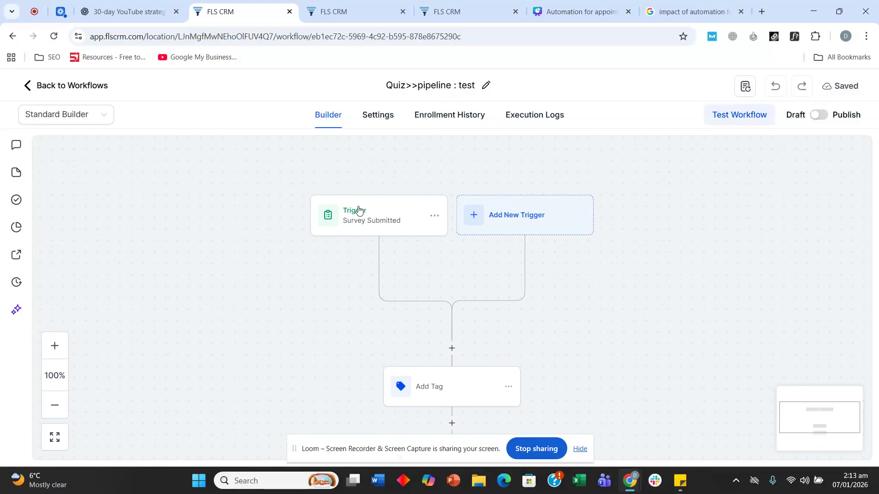
{"action": "left_click", "coordinate": [434, 216]}
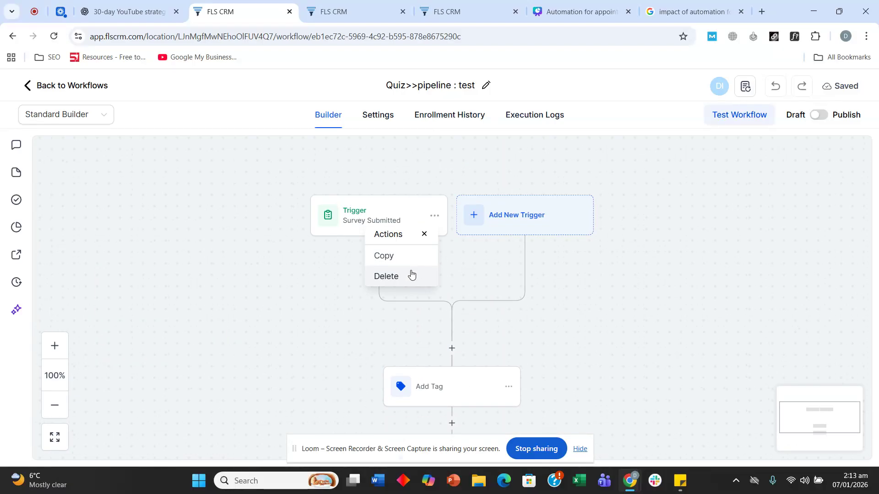
{"action": "left_click", "coordinate": [411, 275]}
{"action": "left_click", "coordinate": [553, 298]}
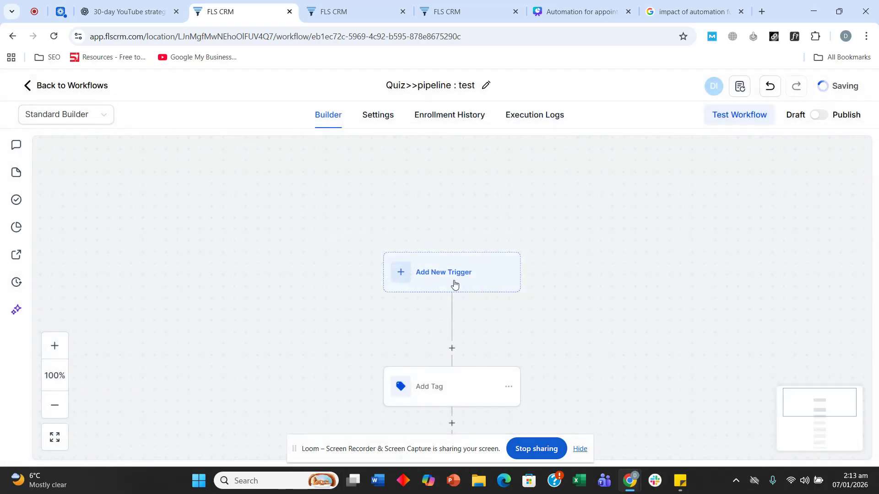
Add a Quiz Submitted trigger filtered to Quiz Name Is Real estate quiz
{"action": "left_click", "coordinate": [454, 284]}
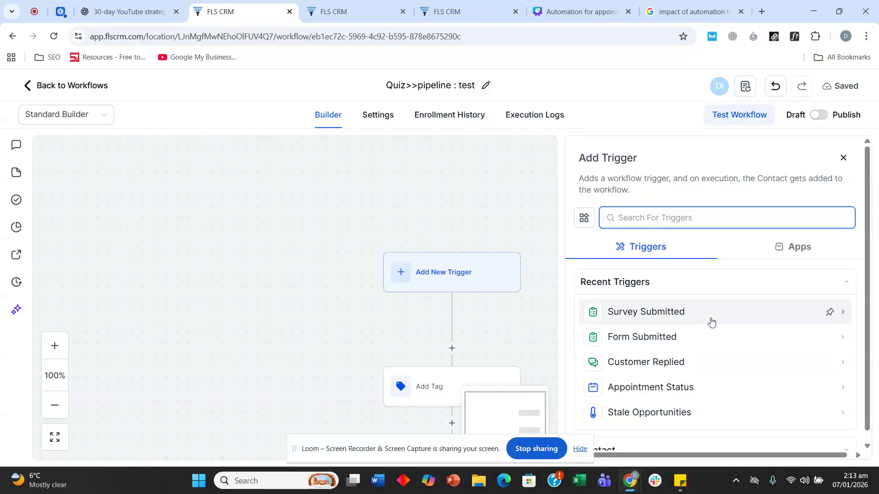
{"action": "scroll", "coordinate": [713, 322], "scroll_direction": "down", "scroll_amount": 2}
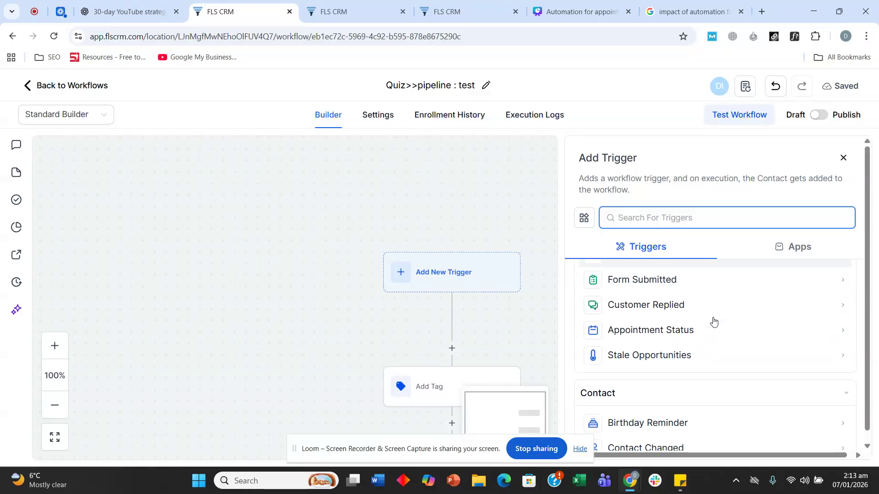
{"action": "scroll", "coordinate": [713, 322], "scroll_direction": "down", "scroll_amount": 6}
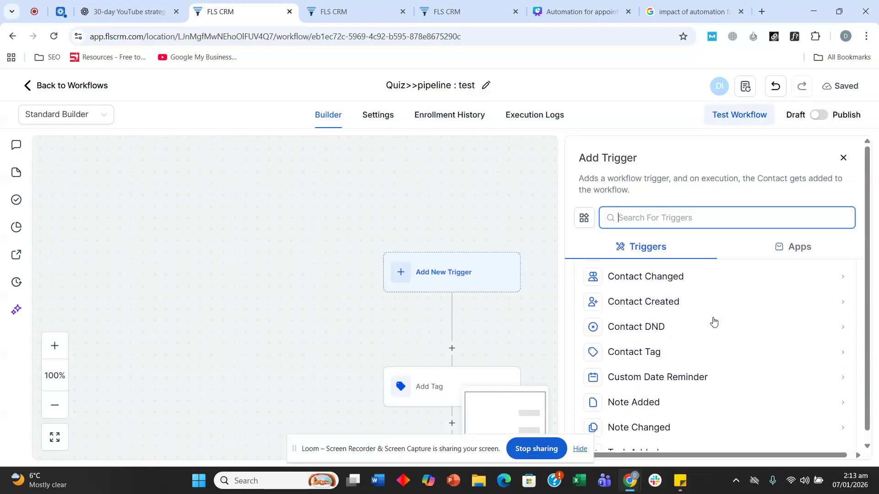
{"action": "scroll", "coordinate": [714, 321], "scroll_direction": "up", "scroll_amount": 10}
{"action": "left_click", "coordinate": [704, 218]}
{"action": "type", "text": "quiz"}
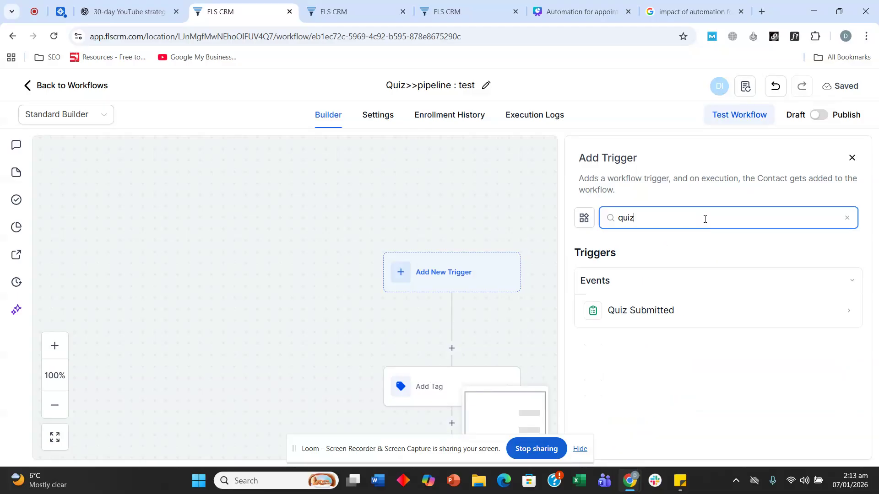
{"action": "left_click", "coordinate": [699, 307]}
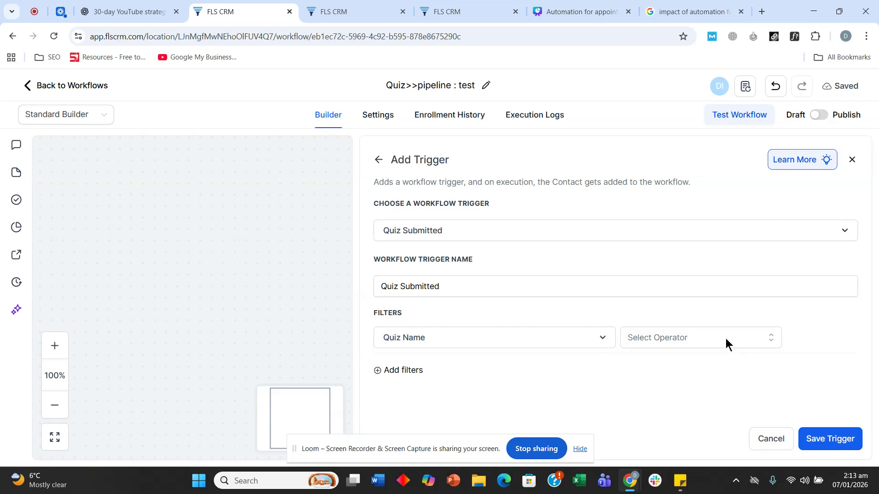
{"action": "left_click", "coordinate": [726, 338]}
{"action": "left_click", "coordinate": [649, 367]}
{"action": "left_click", "coordinate": [732, 339]}
{"action": "left_click", "coordinate": [706, 392]}
{"action": "left_click", "coordinate": [838, 435]}
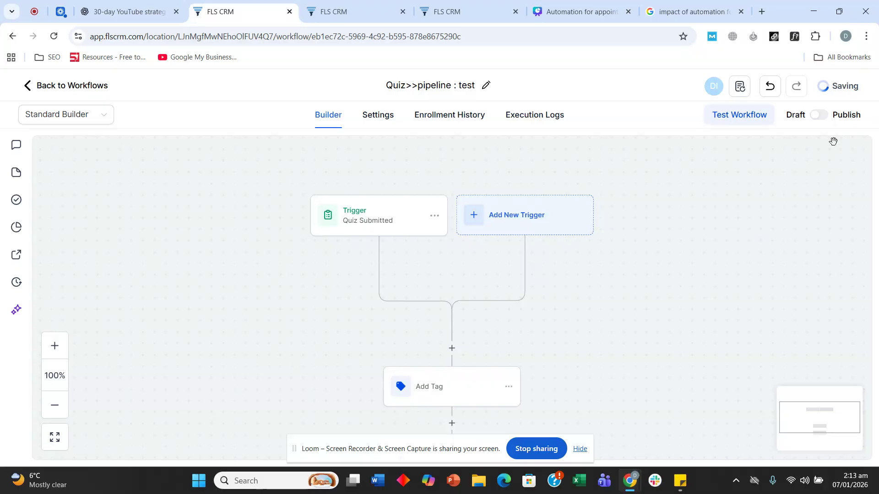
Replace the Add Tag step's survey tag with a new quiz tag and save it
{"action": "scroll", "coordinate": [358, 358], "scroll_direction": "down", "scroll_amount": 1}
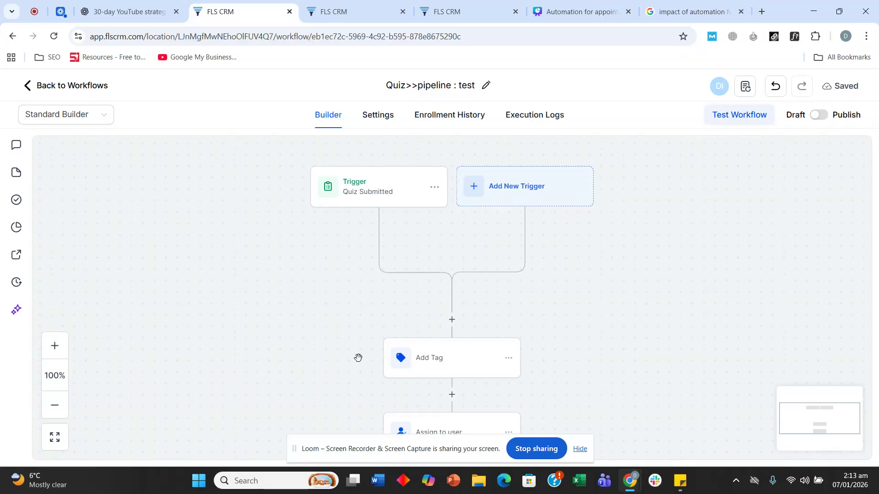
{"action": "left_click", "coordinate": [412, 359]}
{"action": "left_click", "coordinate": [623, 273]}
{"action": "type", "text": "quiz"}
{"action": "left_click", "coordinate": [592, 355]}
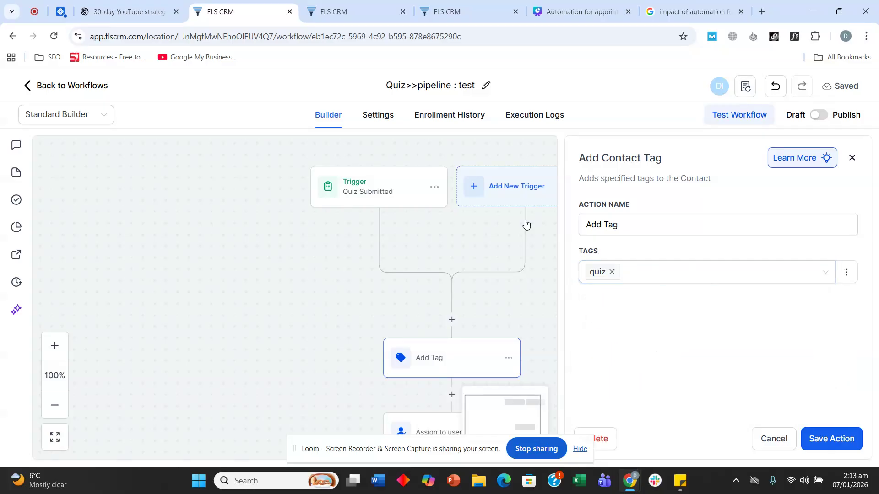
{"action": "left_click", "coordinate": [843, 439]}
{"action": "scroll", "coordinate": [467, 284], "scroll_direction": "down", "scroll_amount": 10}
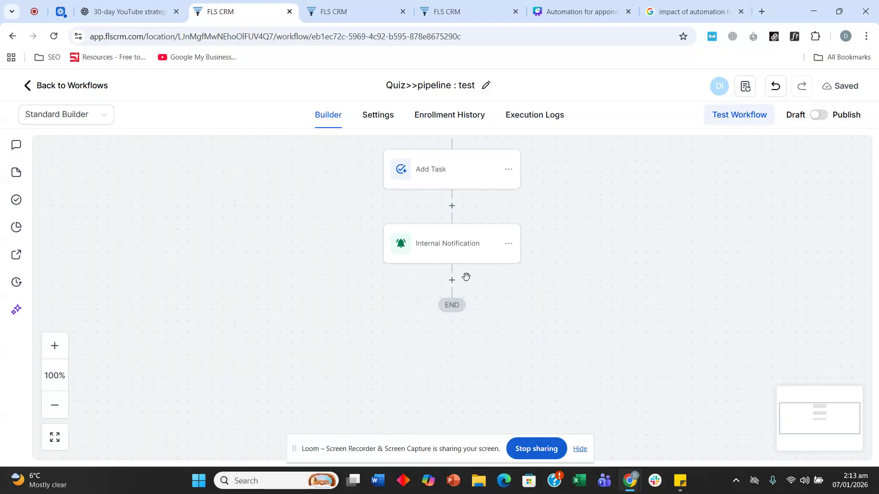
Add an If / Else condition step after Internal Notification
{"action": "left_click", "coordinate": [452, 281]}
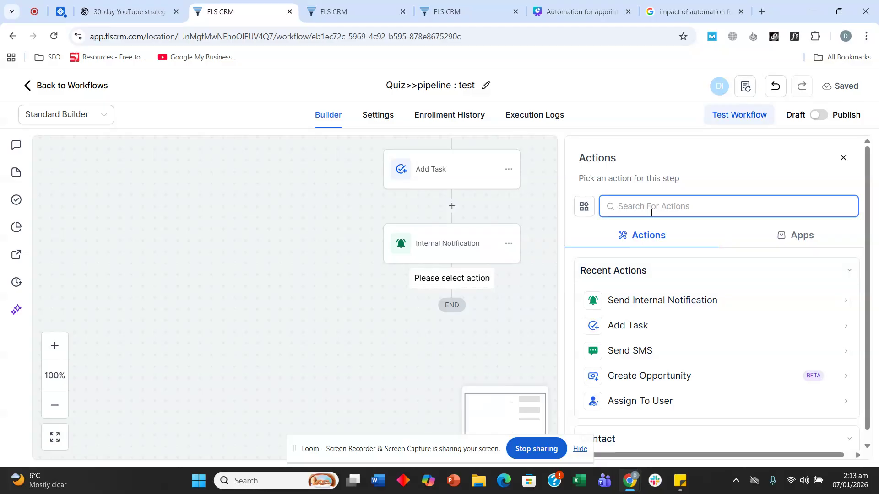
{"action": "type", "text": "wo"}
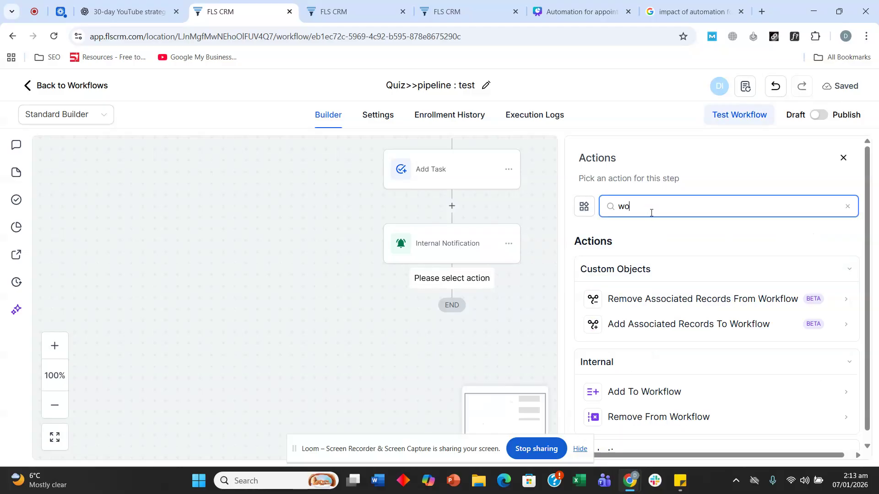
{"action": "key", "text": "BackSpace"}
{"action": "key", "text": "BackSpace"}
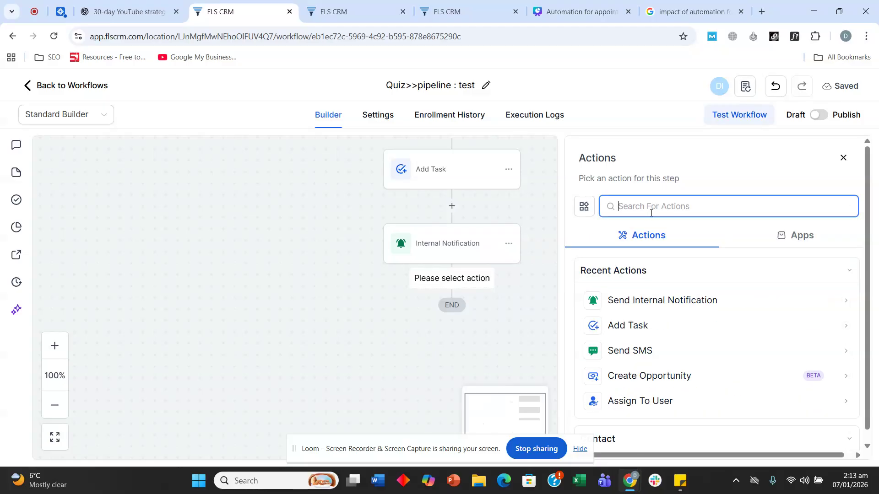
{"action": "type", "text": "if"}
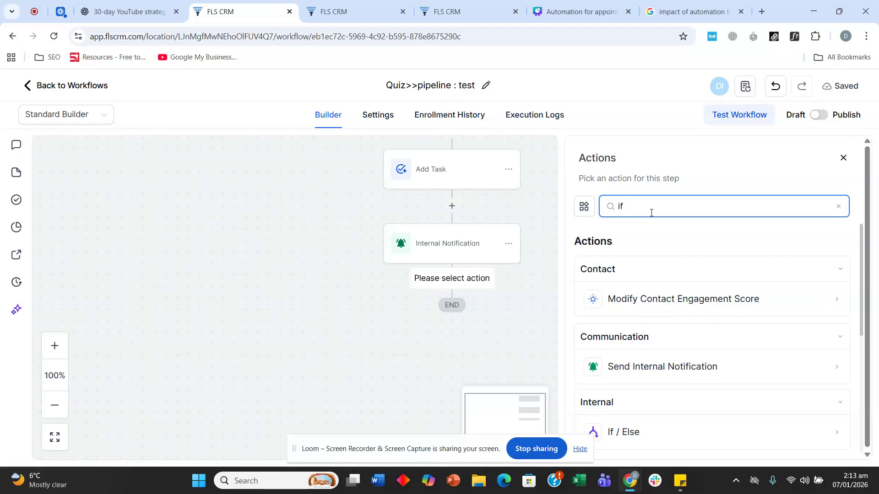
{"action": "scroll", "coordinate": [648, 343], "scroll_direction": "down", "scroll_amount": 3}
{"action": "left_click", "coordinate": [644, 318]}
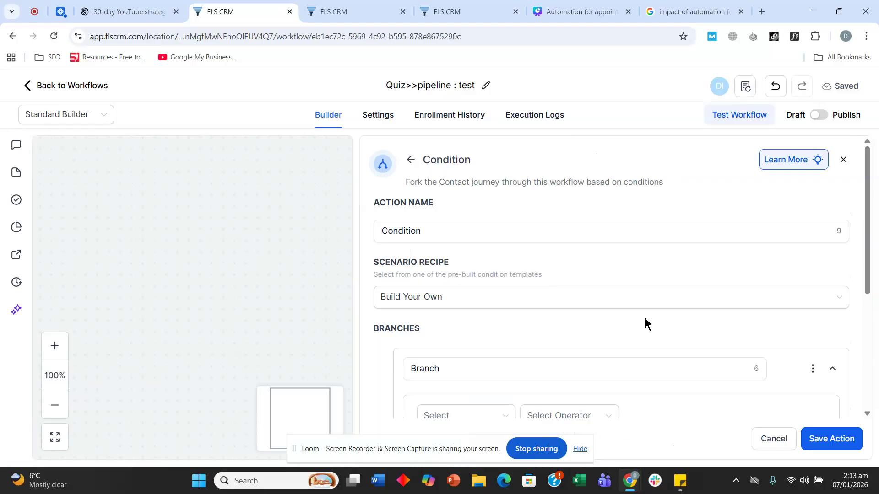
Set the branch condition to Workflow Trigger Is Quiz Submitted and save it
{"action": "scroll", "coordinate": [500, 333], "scroll_direction": "down", "scroll_amount": 3}
{"action": "left_click", "coordinate": [475, 306]}
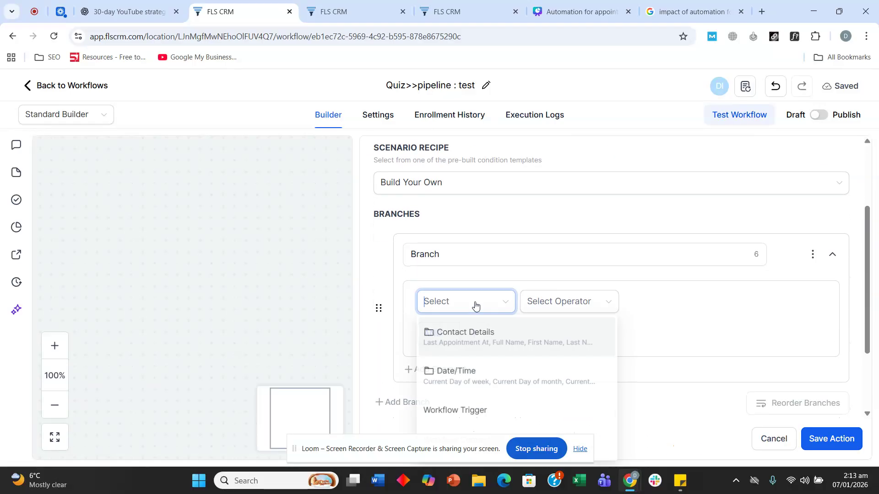
{"action": "type", "text": "work"}
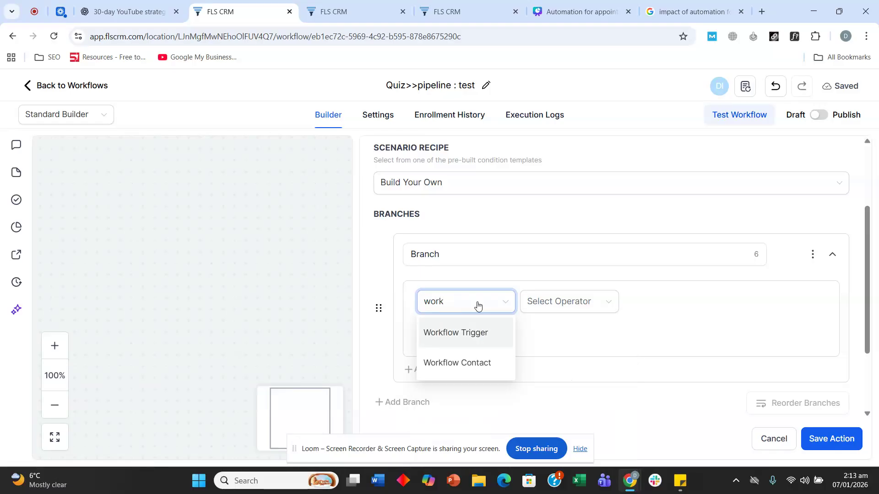
{"action": "left_click", "coordinate": [476, 333]}
{"action": "left_click", "coordinate": [579, 306]}
{"action": "left_click", "coordinate": [568, 327]}
{"action": "left_click", "coordinate": [682, 306]}
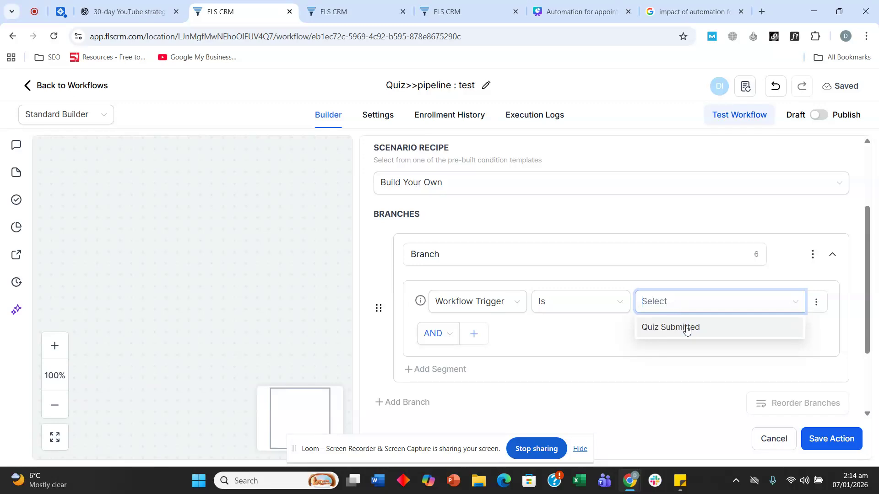
{"action": "left_click", "coordinate": [686, 329]}
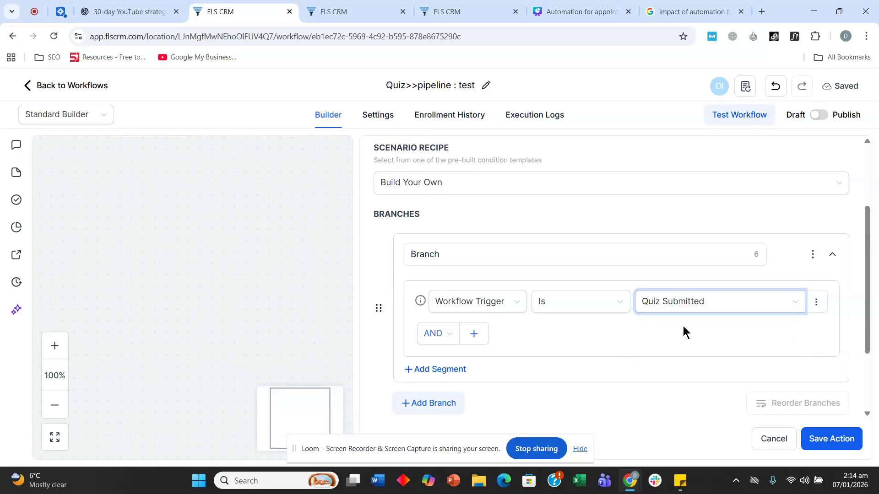
{"action": "scroll", "coordinate": [682, 326], "scroll_direction": "down", "scroll_amount": 1}
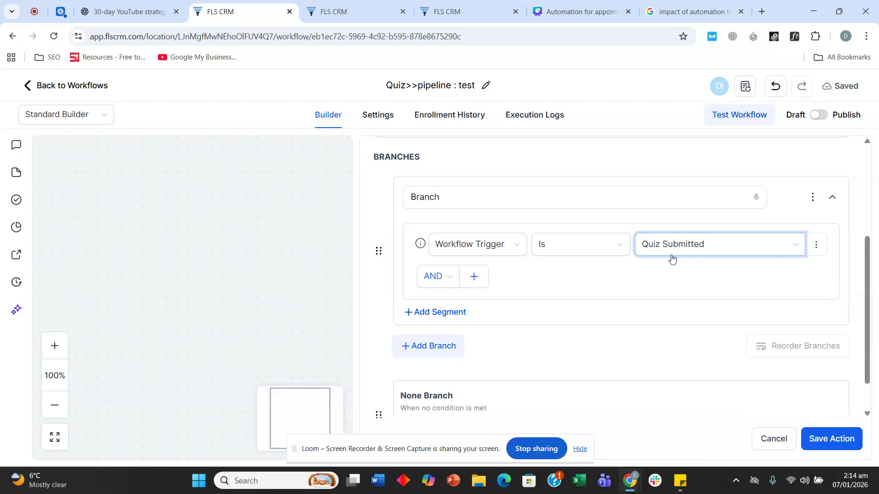
{"action": "left_click", "coordinate": [834, 439]}
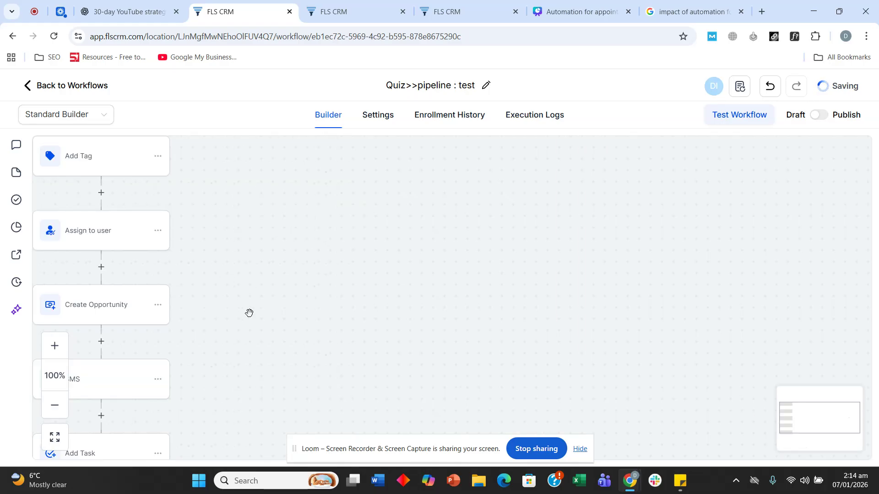
Add Form Submitted as a second trigger for the workflow
{"action": "left_click_drag", "start_coordinate": [249, 311], "coordinate": [517, 219]}
{"action": "left_click_drag", "start_coordinate": [541, 328], "coordinate": [588, 128]}
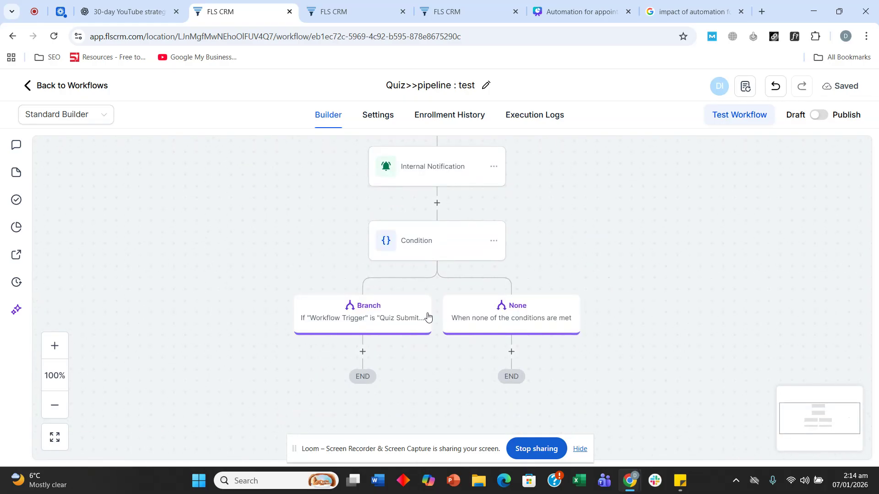
{"action": "left_click_drag", "start_coordinate": [749, 221], "coordinate": [747, 238]}
{"action": "scroll", "coordinate": [748, 238], "scroll_direction": "up", "scroll_amount": 15}
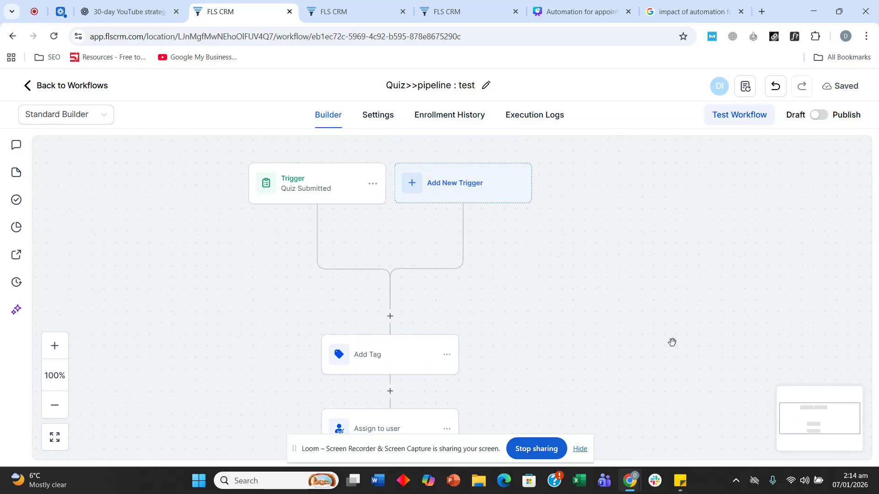
{"action": "left_click", "coordinate": [436, 236]}
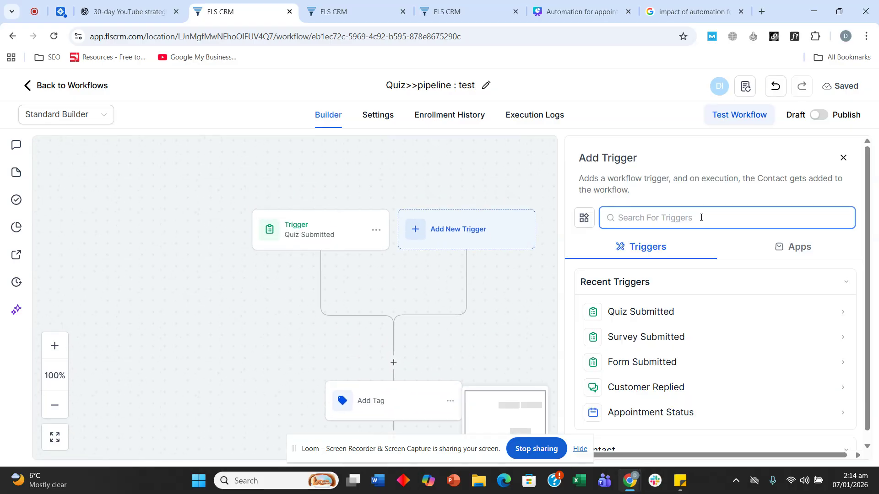
{"action": "type", "text": "form"}
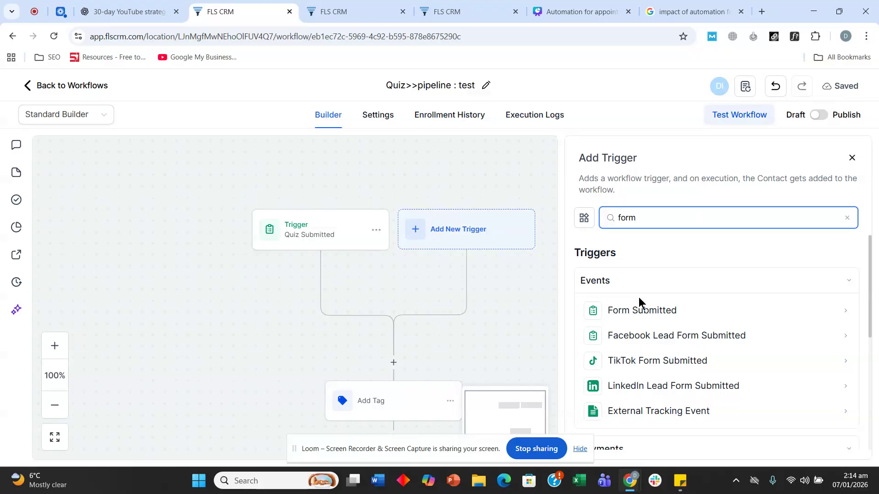
{"action": "left_click", "coordinate": [641, 310]}
Filter the Form Submitted trigger to Form is Real estate form
{"action": "left_click", "coordinate": [399, 324]}
{"action": "left_click", "coordinate": [432, 338]}
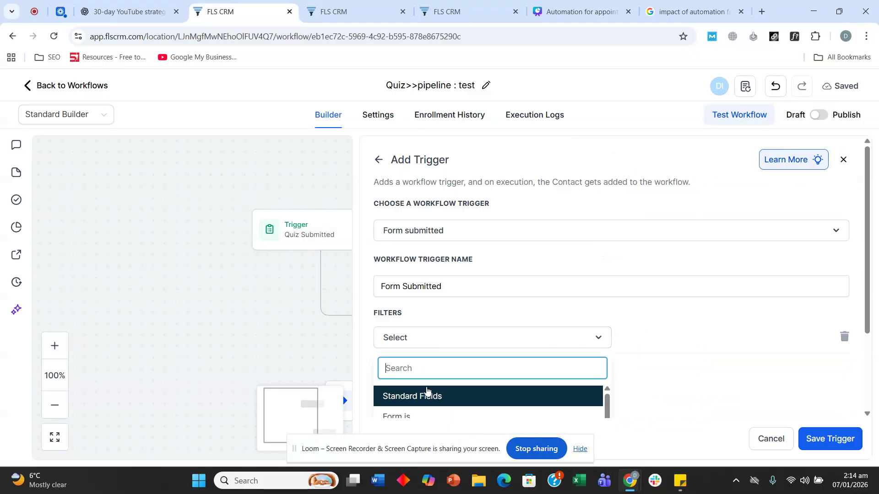
{"action": "scroll", "coordinate": [426, 391], "scroll_direction": "down", "scroll_amount": 5}
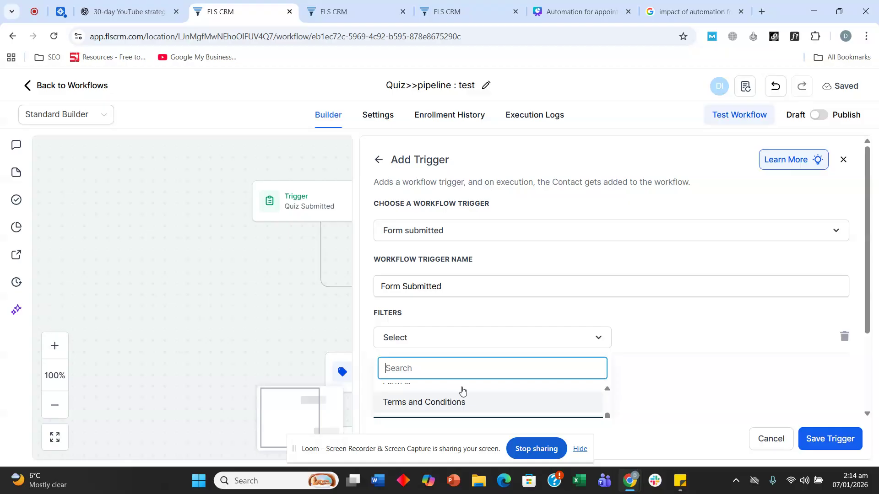
{"action": "scroll", "coordinate": [462, 391], "scroll_direction": "up", "scroll_amount": 3}
{"action": "left_click", "coordinate": [440, 416]}
{"action": "left_click", "coordinate": [655, 337]}
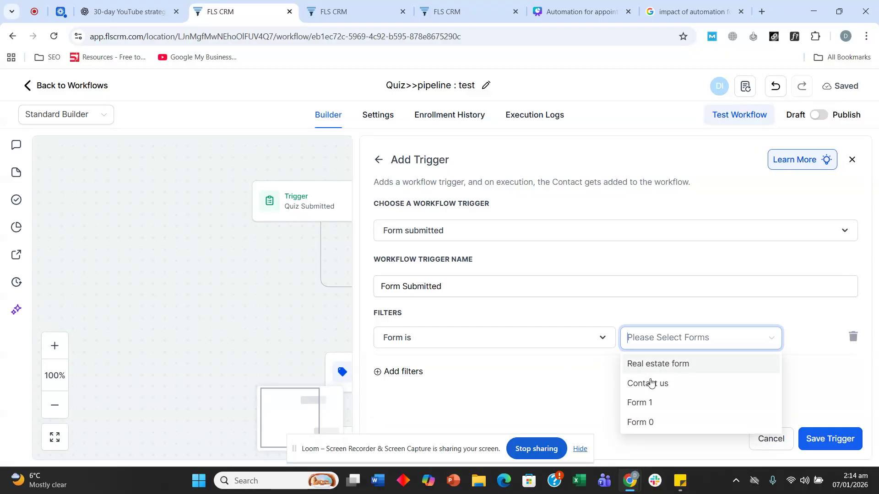
{"action": "left_click", "coordinate": [671, 365]}
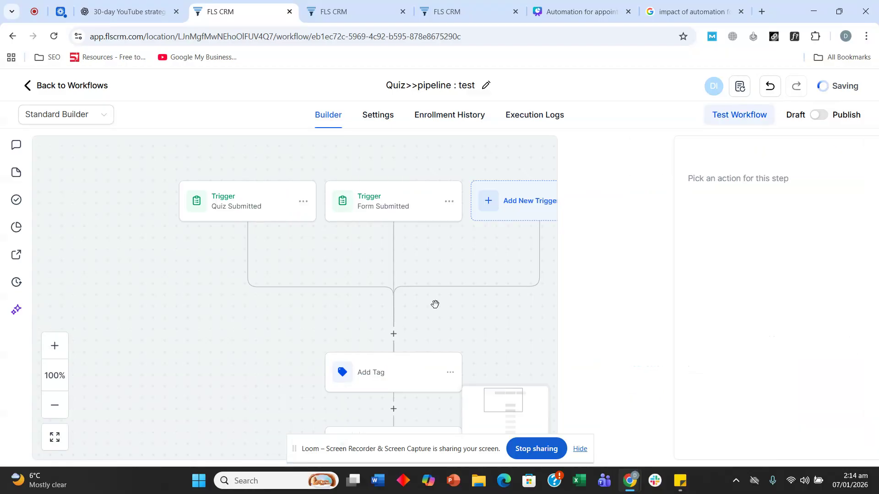
{"action": "scroll", "coordinate": [320, 249], "scroll_direction": "down", "scroll_amount": 15}
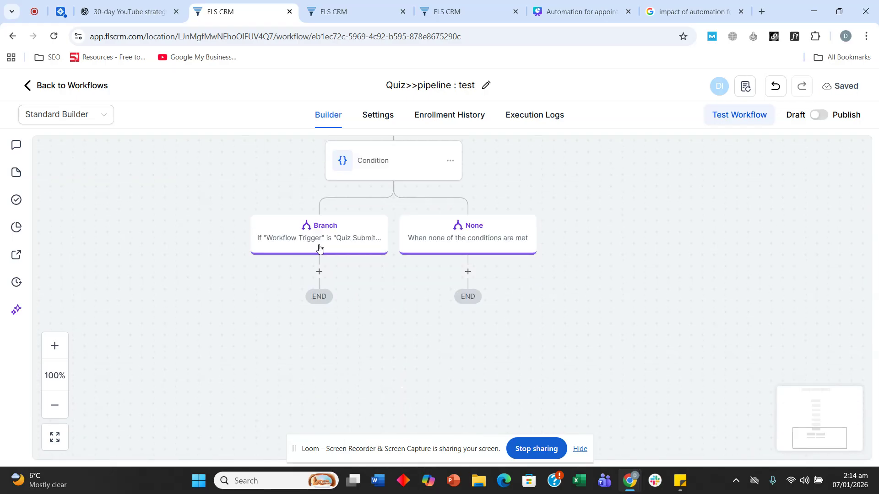
Duplicate the Quiz Submitted branch and make the copy check Workflow Trigger Is Form Submitted
{"action": "left_click", "coordinate": [336, 242]}
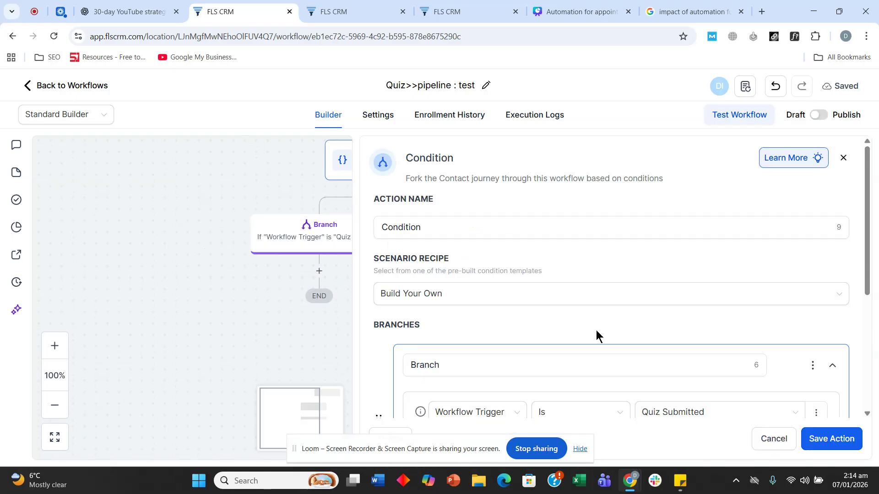
{"action": "scroll", "coordinate": [596, 336], "scroll_direction": "down", "scroll_amount": 3}
{"action": "left_click", "coordinate": [811, 252]}
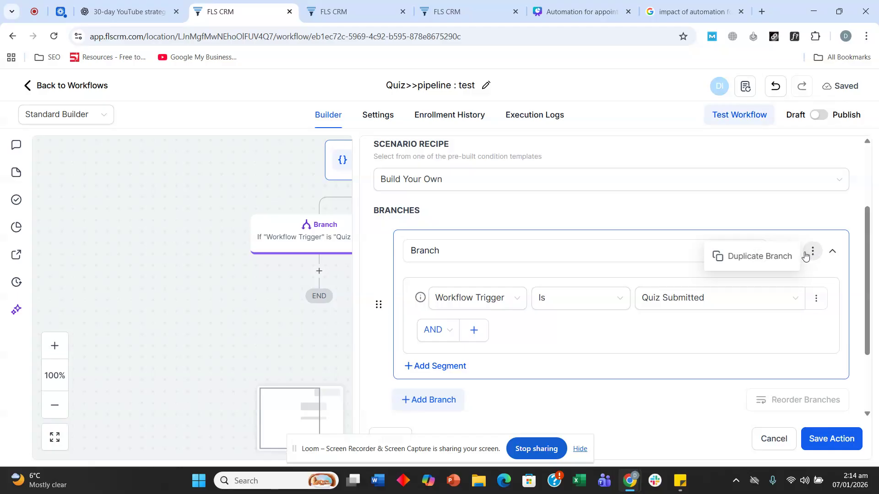
{"action": "left_click", "coordinate": [775, 257]}
{"action": "scroll", "coordinate": [524, 269], "scroll_direction": "down", "scroll_amount": 3}
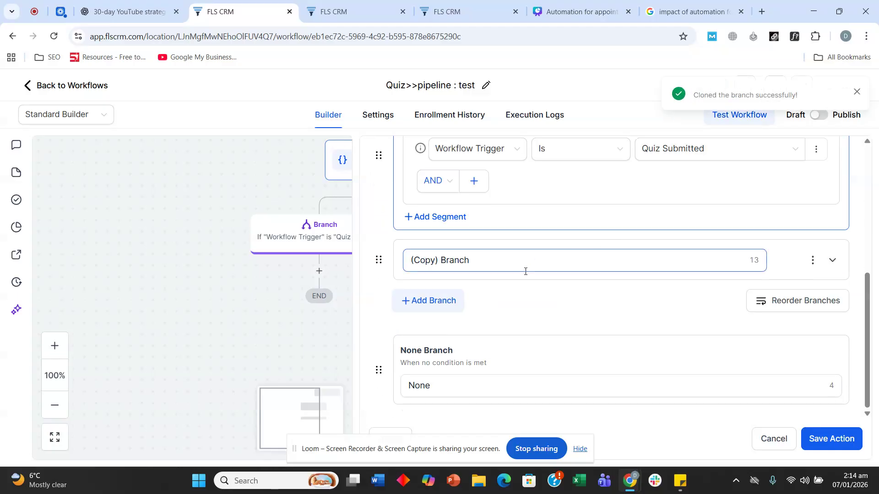
{"action": "left_click", "coordinate": [826, 261]}
{"action": "left_click", "coordinate": [682, 308]}
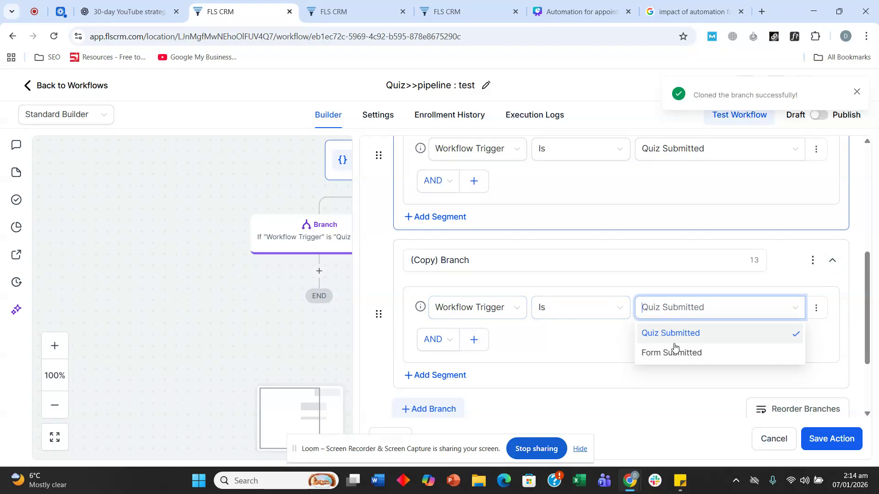
{"action": "left_click", "coordinate": [672, 353]}
{"action": "left_click", "coordinate": [829, 439]}
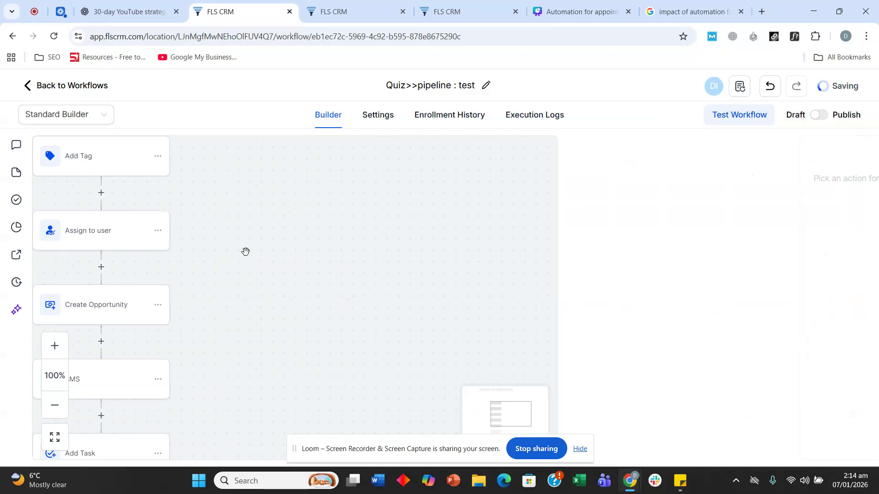
{"action": "scroll", "coordinate": [308, 293], "scroll_direction": "down", "scroll_amount": 8}
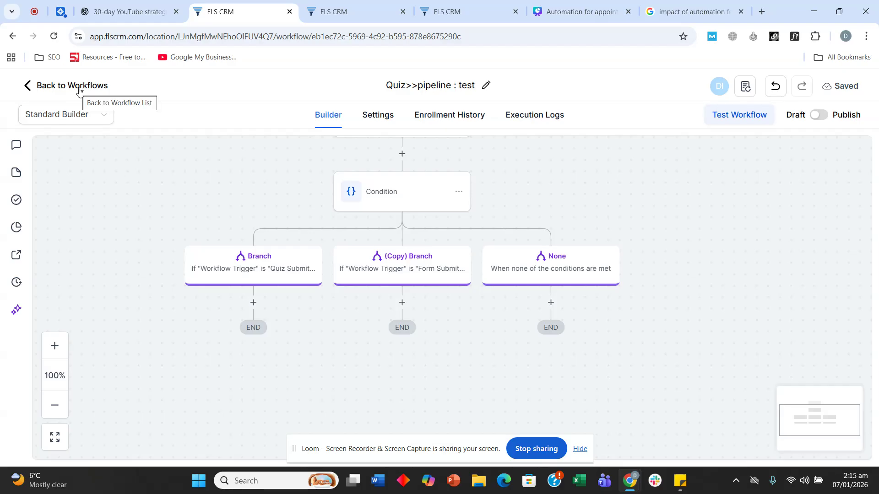
Delete the Condition step with its branches and return to the workflow list
{"action": "scroll", "coordinate": [588, 188], "scroll_direction": "up", "scroll_amount": 4}
{"action": "scroll", "coordinate": [393, 279], "scroll_direction": "down", "scroll_amount": 1}
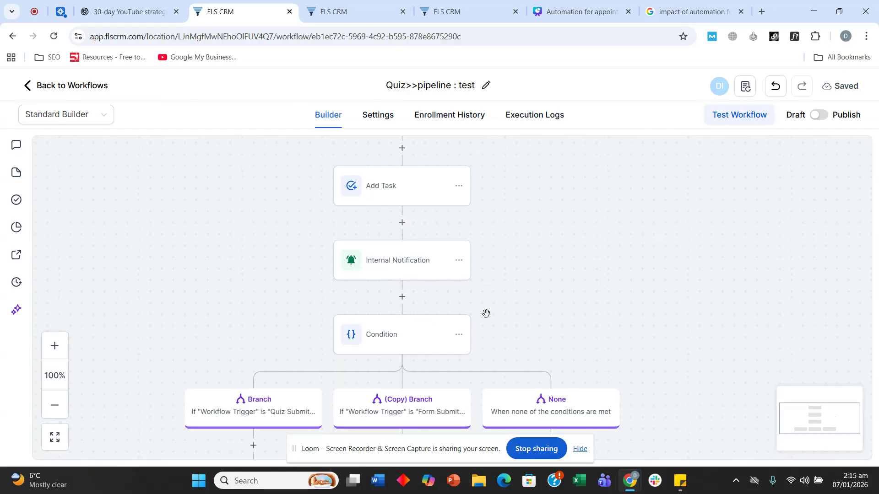
{"action": "left_click", "coordinate": [458, 335]}
{"action": "scroll", "coordinate": [513, 302], "scroll_direction": "down", "scroll_amount": 2}
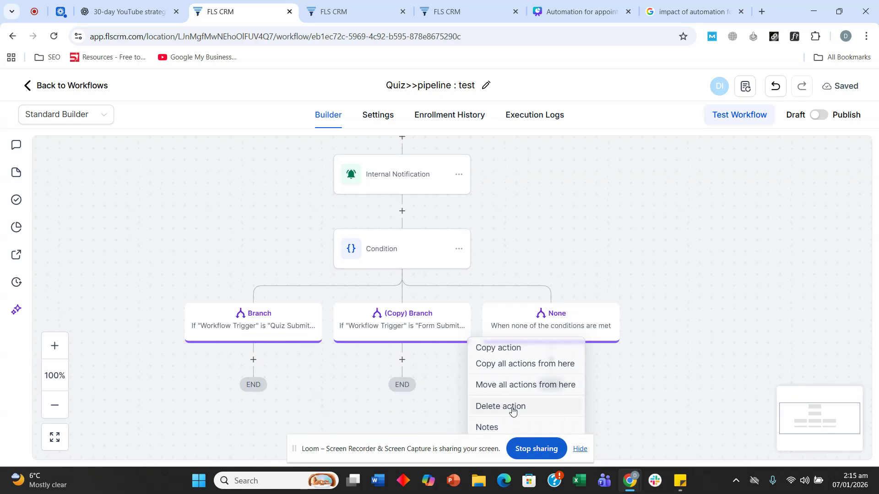
{"action": "left_click", "coordinate": [512, 407]}
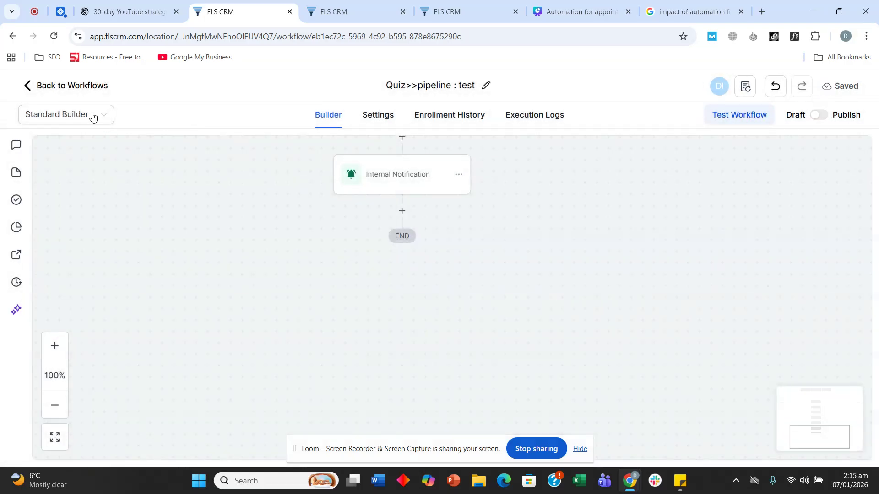
{"action": "left_click", "coordinate": [71, 88]}
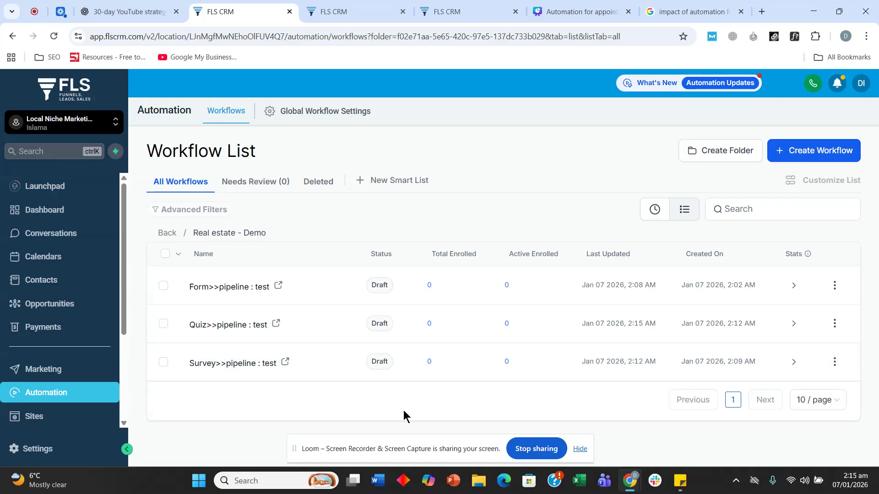
Create a blank workflow from scratch and name it 'Follow-up'
{"action": "left_click", "coordinate": [812, 156]}
{"action": "left_click", "coordinate": [729, 177]}
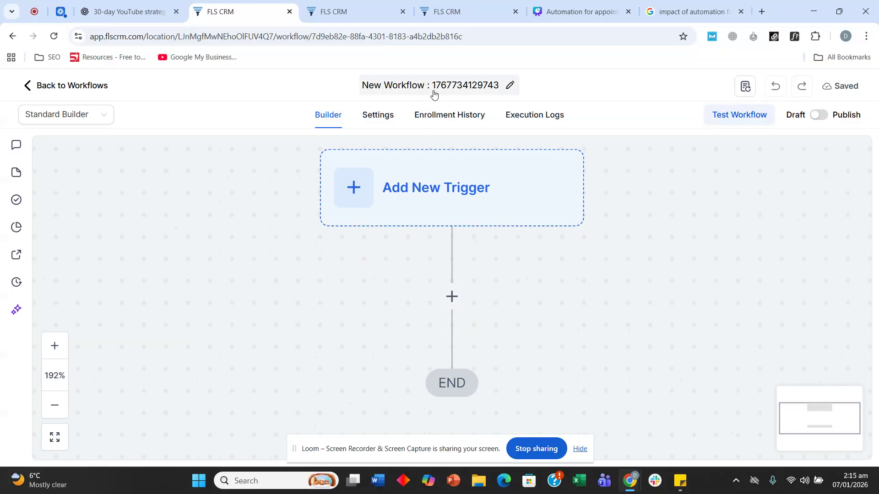
{"action": "left_click", "coordinate": [437, 85]}
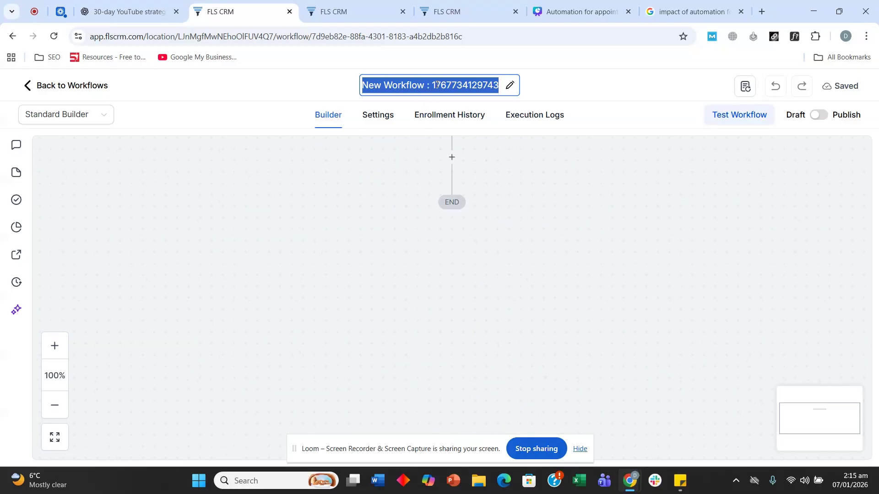
{"action": "type", "text": "Follow-"}
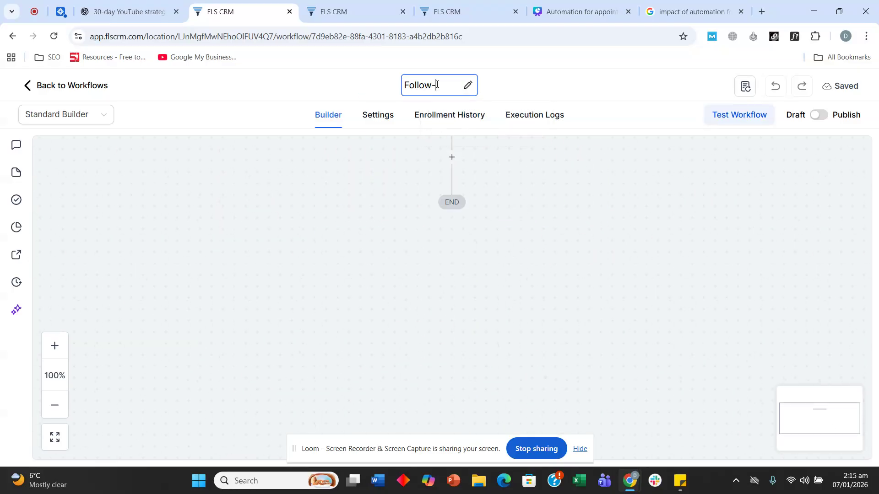
{"action": "type", "text": "up"}
{"action": "left_click", "coordinate": [569, 259]}
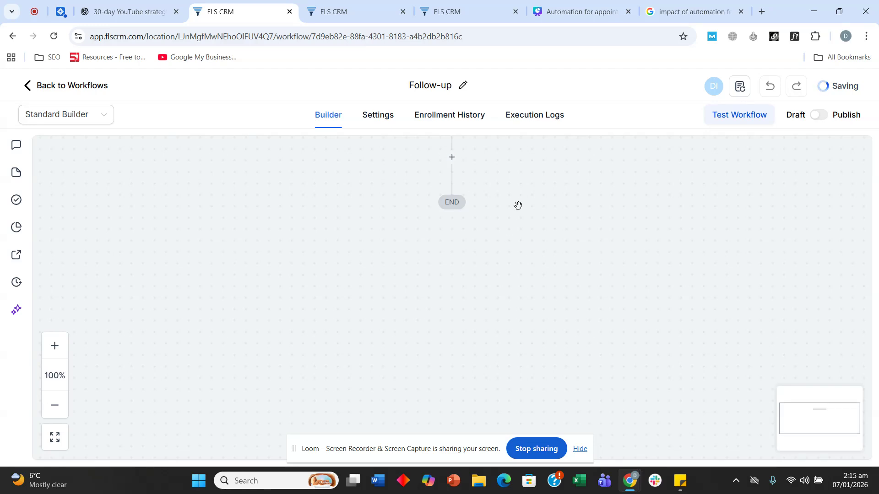
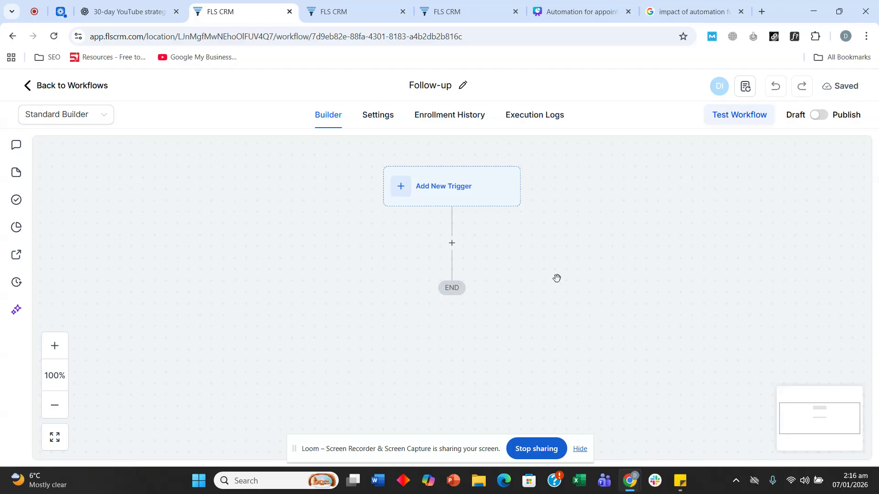
Add a Send SMS action as the first step under the Follow-up workflow's trigger
{"action": "scroll", "coordinate": [503, 248], "scroll_direction": "down", "scroll_amount": 1}
{"action": "scroll", "coordinate": [504, 248], "scroll_direction": "up", "scroll_amount": 1}
{"action": "left_click", "coordinate": [451, 243]}
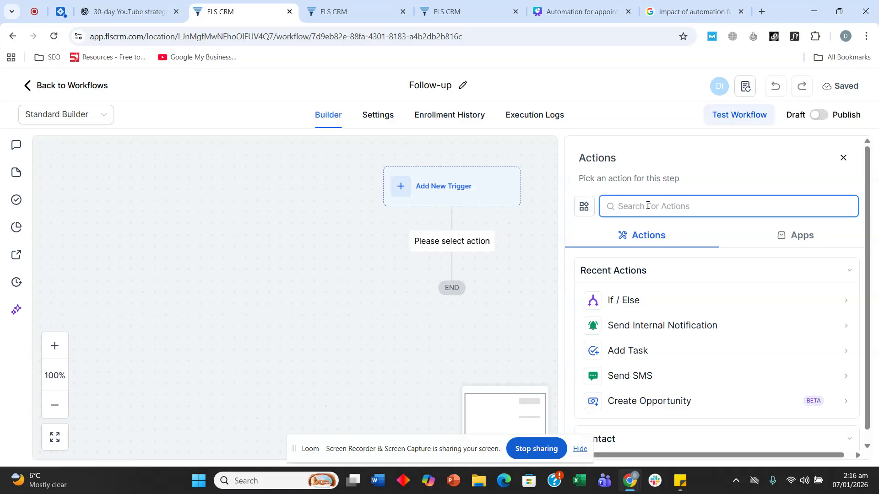
{"action": "type", "text": "sms"}
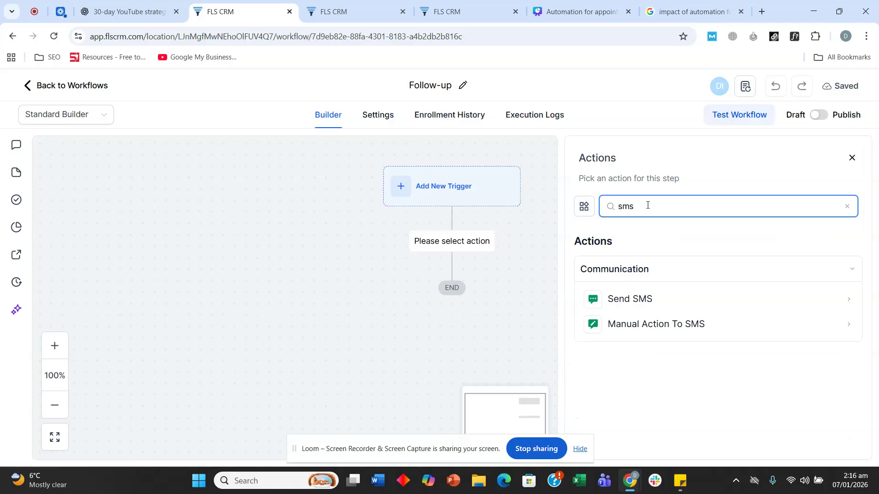
{"action": "left_click", "coordinate": [634, 304]}
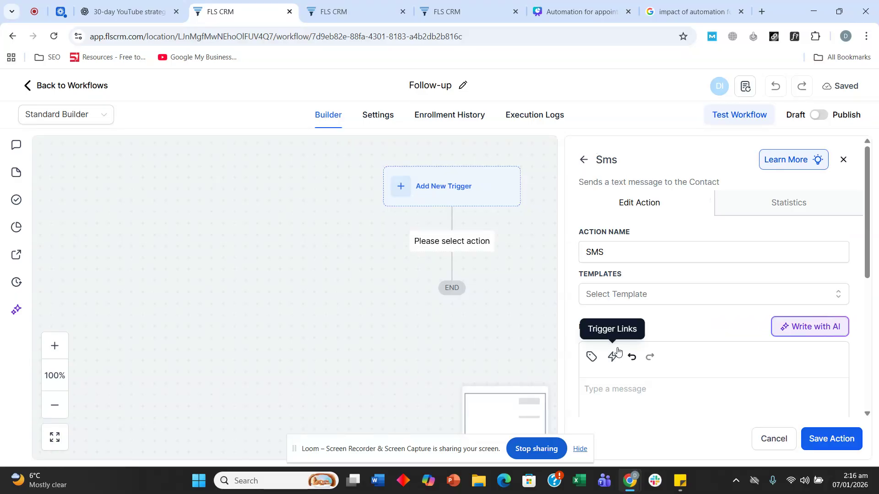
{"action": "scroll", "coordinate": [617, 351], "scroll_direction": "down", "scroll_amount": 3}
Write and save the SMS 'Hi {{contact.first_name}}, are you still interested in selling your house?'
{"action": "left_click", "coordinate": [643, 300]}
{"action": "type", "text": "Hi"}
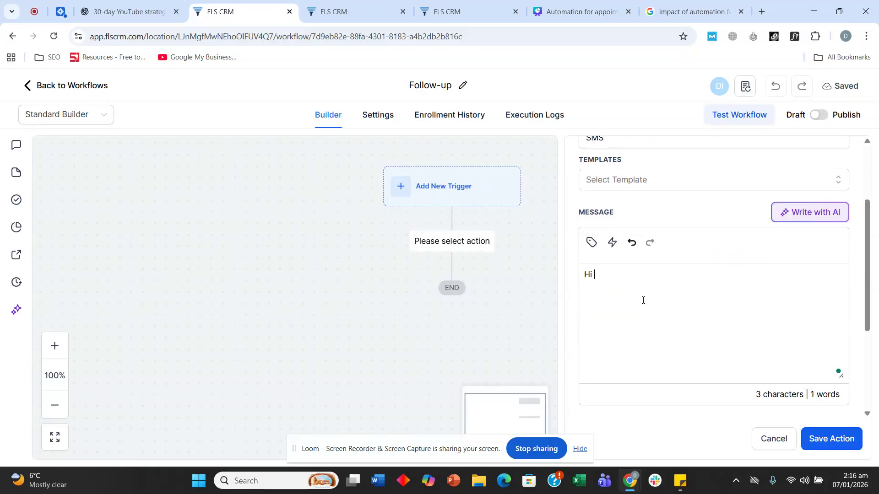
{"action": "left_click", "coordinate": [591, 242]}
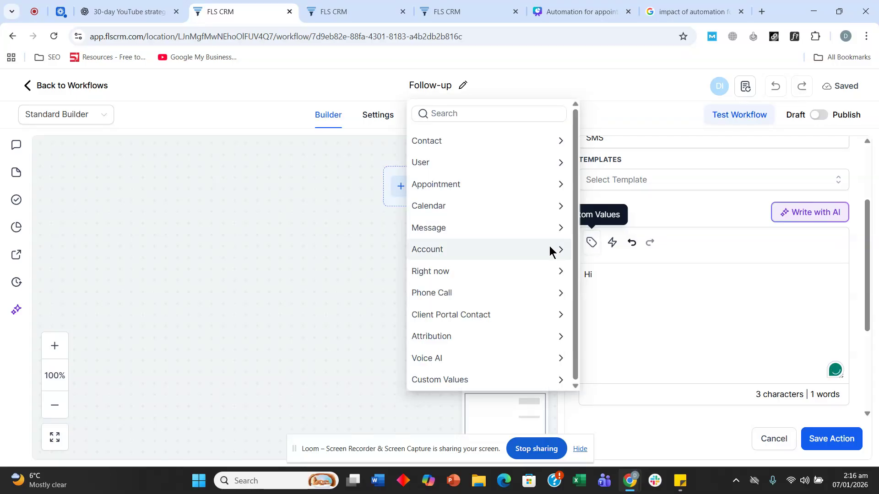
{"action": "left_click", "coordinate": [501, 145]}
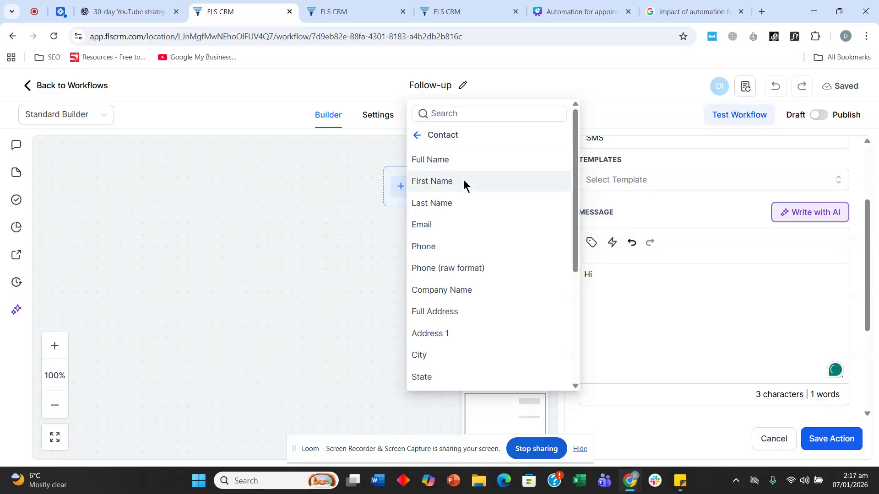
{"action": "left_click", "coordinate": [463, 180]}
{"action": "type", "text": ", "}
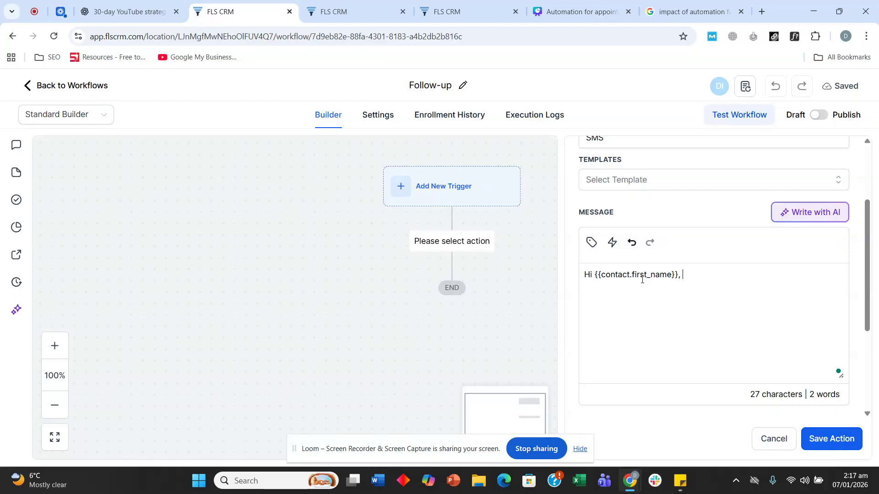
{"action": "type", "text": "are you still interest"}
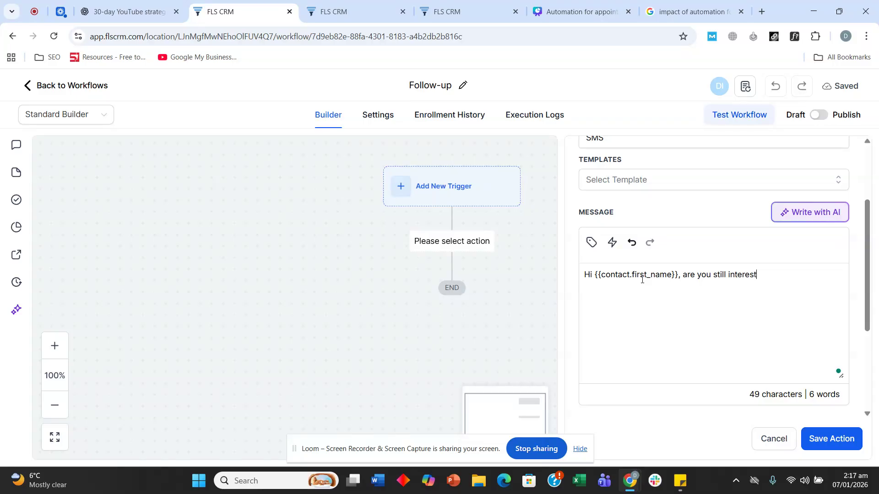
{"action": "type", "text": "ed in selling"}
{"action": "key", "text": "BackSpace"}
{"action": "key", "text": "BackSpace"}
{"action": "key", "text": "BackSpace"}
{"action": "type", "text": "ng your hou"}
{"action": "key", "text": "BackSpace"}
{"action": "key", "text": "BackSpace"}
{"action": "type", "text": "ouse."}
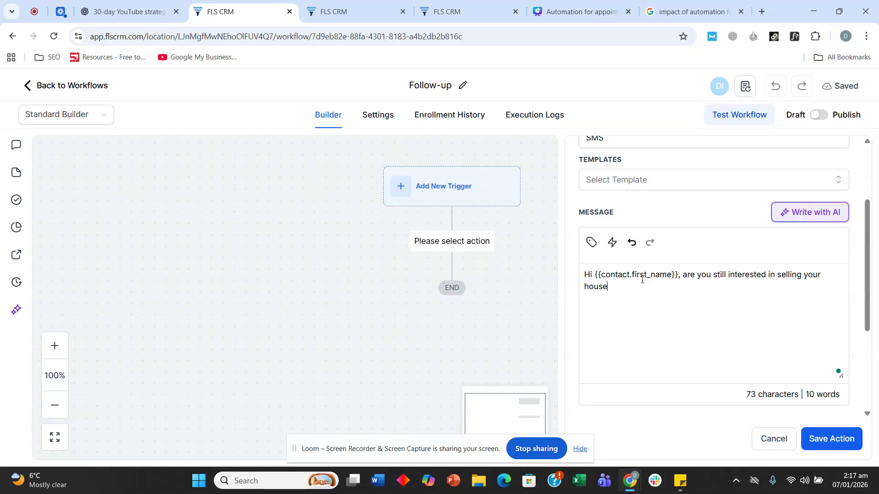
{"action": "key", "text": "Return"}
{"action": "mouse_move", "coordinate": [597, 287]}
{"action": "left_click", "coordinate": [613, 316]}
{"action": "left_click", "coordinate": [651, 289]}
{"action": "key", "text": "Return"}
{"action": "left_click", "coordinate": [835, 443]}
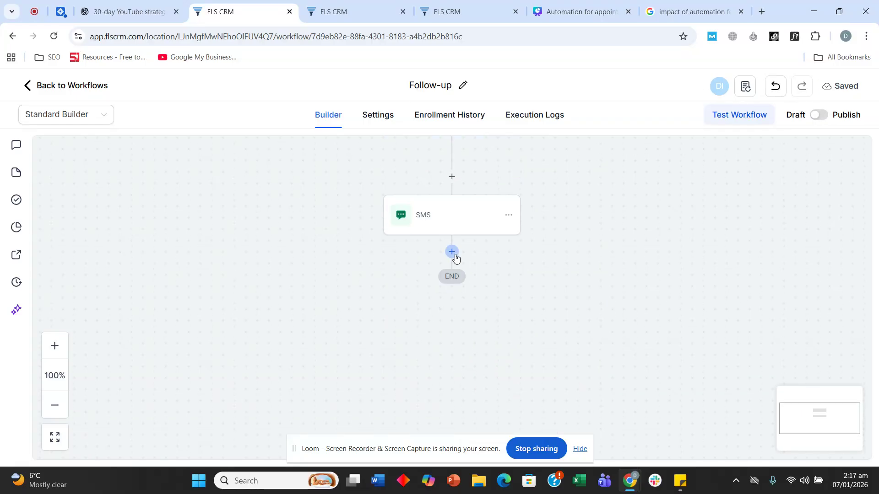
Add a 3-hour Wait after the SMS, resuming only Mon–Fri between 09:00 AM and 5:00 PM
{"action": "left_click", "coordinate": [453, 253]}
{"action": "type", "text": "wait"}
{"action": "left_click", "coordinate": [634, 296]}
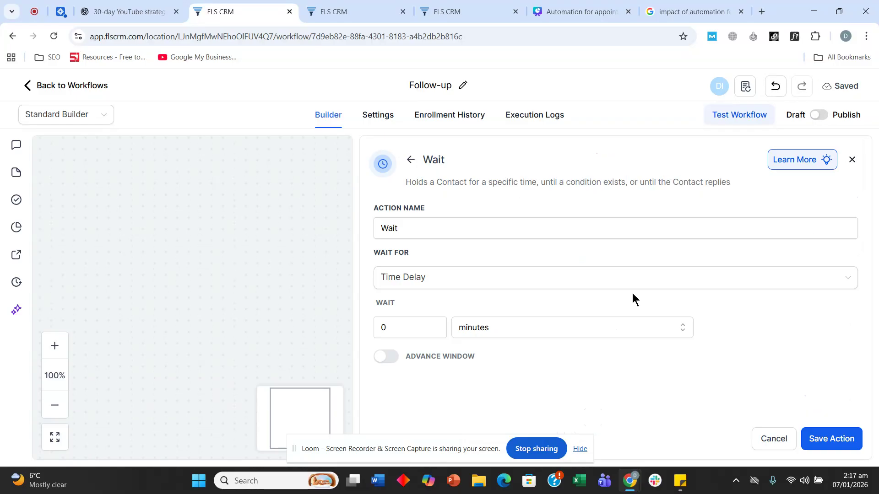
{"action": "left_click", "coordinate": [503, 327]}
{"action": "left_click", "coordinate": [492, 384]}
{"action": "left_click", "coordinate": [425, 331]}
{"action": "key", "text": "BackSpace"}
{"action": "type", "text": "3"}
{"action": "left_click", "coordinate": [605, 378]}
{"action": "left_click", "coordinate": [387, 357]}
{"action": "scroll", "coordinate": [517, 253], "scroll_direction": "down", "scroll_amount": 3}
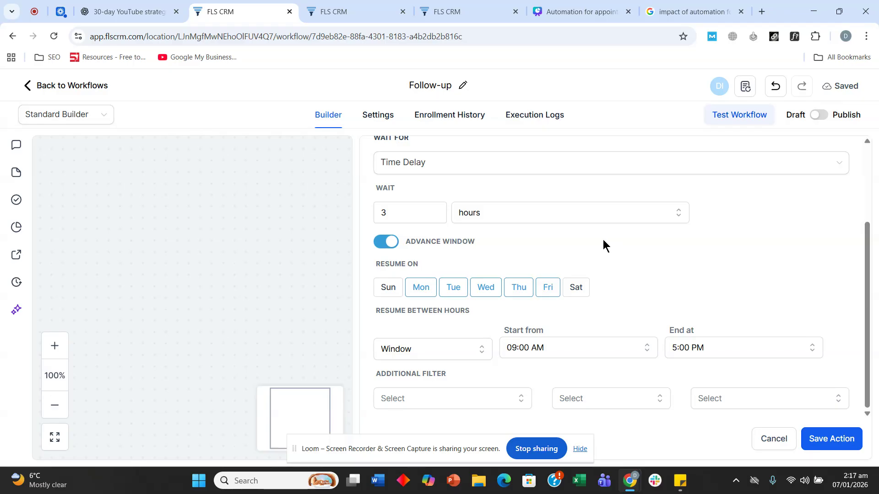
{"action": "left_click", "coordinate": [485, 219]}
{"action": "left_click", "coordinate": [492, 212]}
Save the 3-hour Wait step and add a Send SMS action below it
{"action": "left_click", "coordinate": [831, 439]}
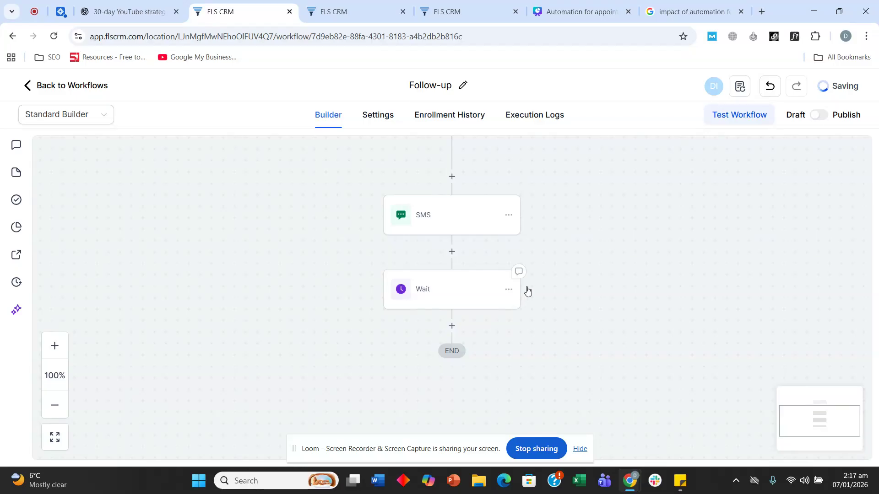
{"action": "left_click", "coordinate": [452, 269]}
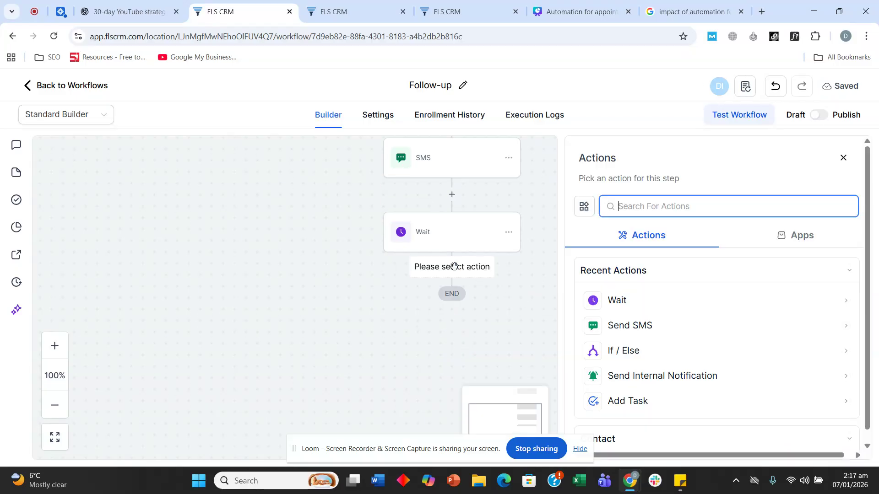
{"action": "type", "text": "sms"}
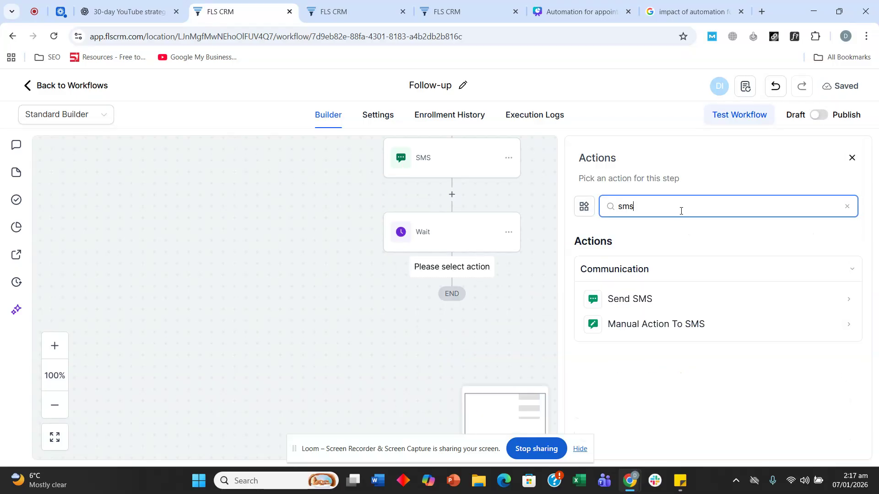
{"action": "left_click", "coordinate": [638, 302]}
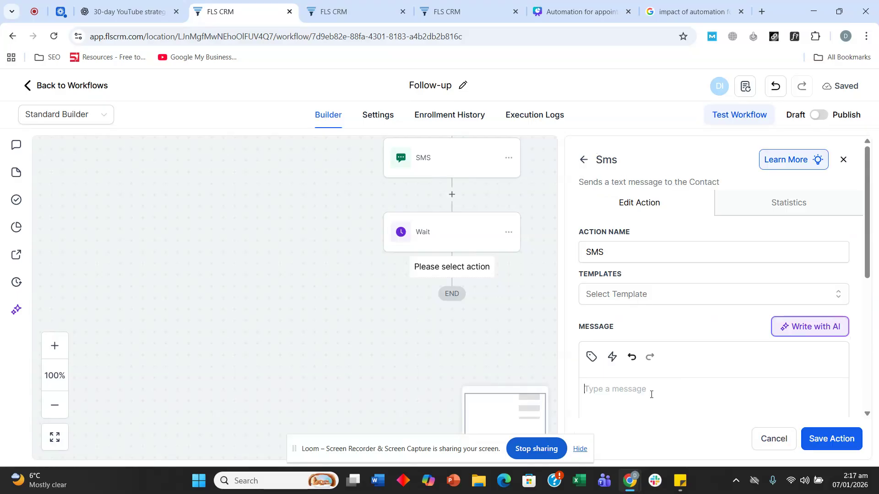
Write and save 'Hi {{contact.first_name}}, we just bought a house in Texas at $4500000. Are you still willing to sell?'
{"action": "type", "text": "Hi"}
{"action": "left_click", "coordinate": [590, 358]}
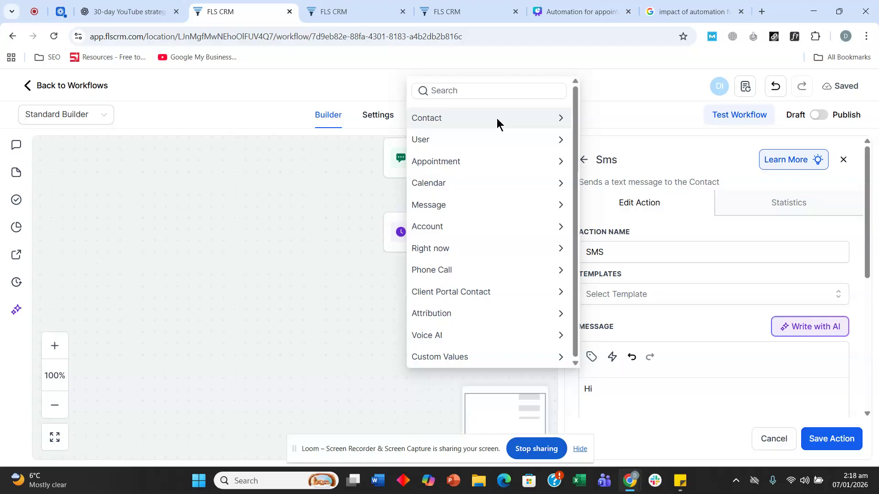
{"action": "left_click", "coordinate": [496, 118]}
{"action": "left_click", "coordinate": [473, 155]}
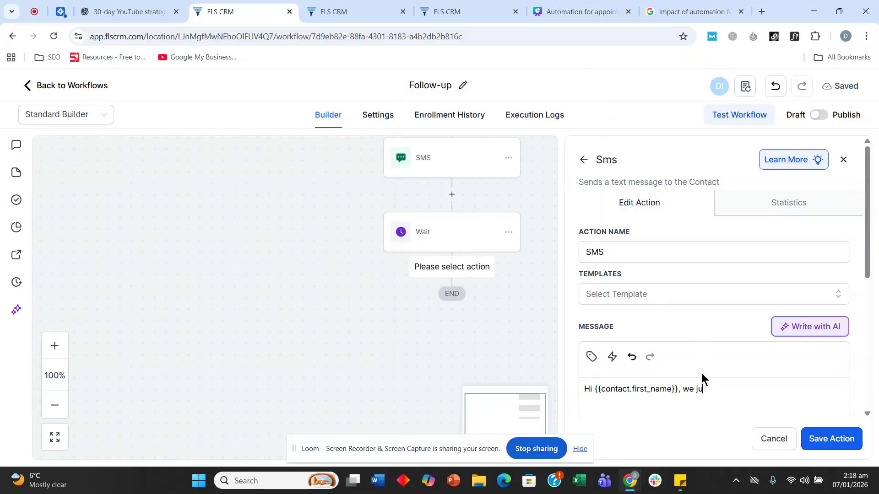
{"action": "type", "text": ", we just bougt a"}
{"action": "key", "text": "BackSpace"}
{"action": "key", "text": "BackSpace"}
{"action": "key", "text": "BackSpace"}
{"action": "key", "text": "BackSpace"}
{"action": "key", "text": "BackSpace"}
{"action": "type", "text": "ght a house in texas at"}
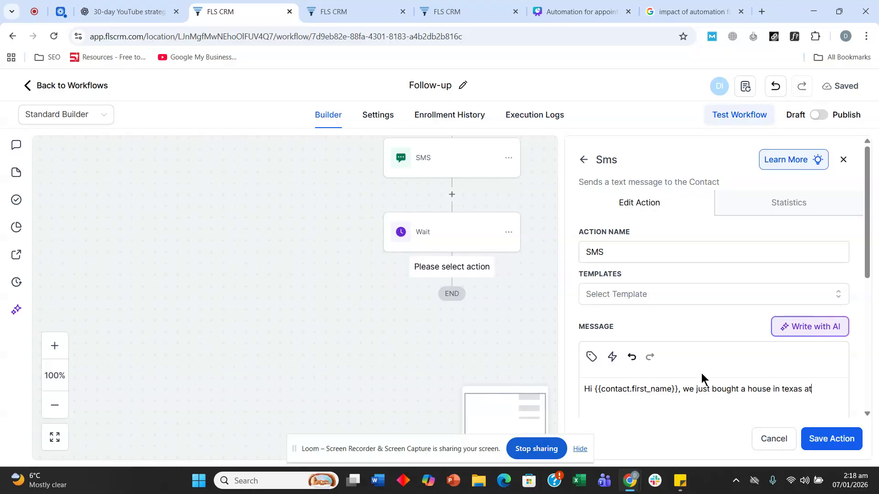
{"action": "type", "text": " $4500000. Are"}
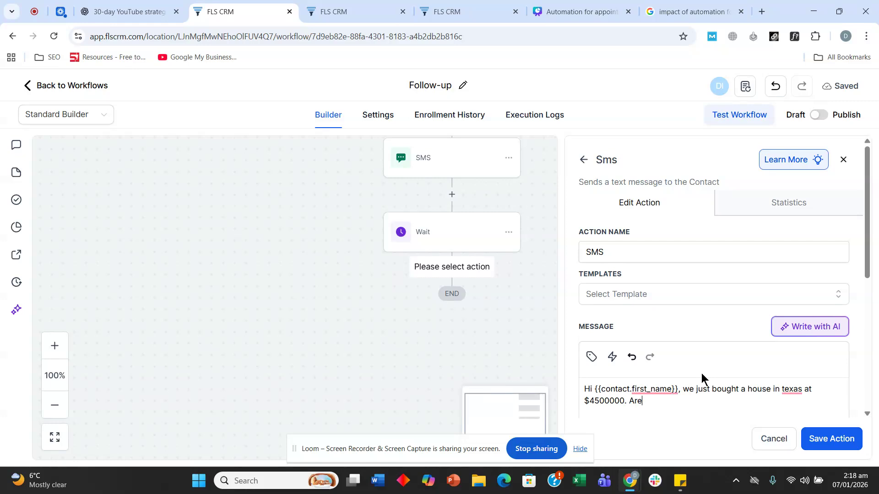
{"action": "type", "text": " you still willing to sell?"}
{"action": "scroll", "coordinate": [701, 372], "scroll_direction": "down", "scroll_amount": 4}
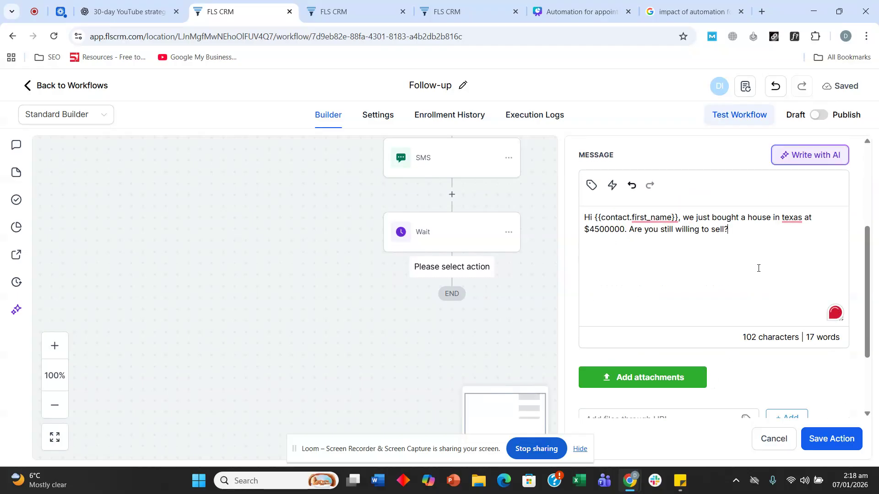
{"action": "left_click", "coordinate": [798, 222]}
{"action": "left_click", "coordinate": [796, 252]}
{"action": "left_click", "coordinate": [654, 217]}
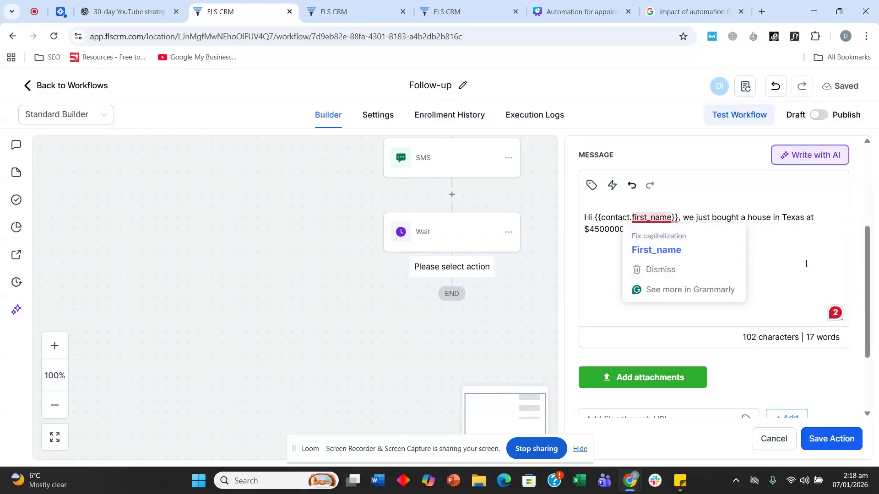
{"action": "left_click", "coordinate": [824, 374]}
{"action": "left_click", "coordinate": [838, 438]}
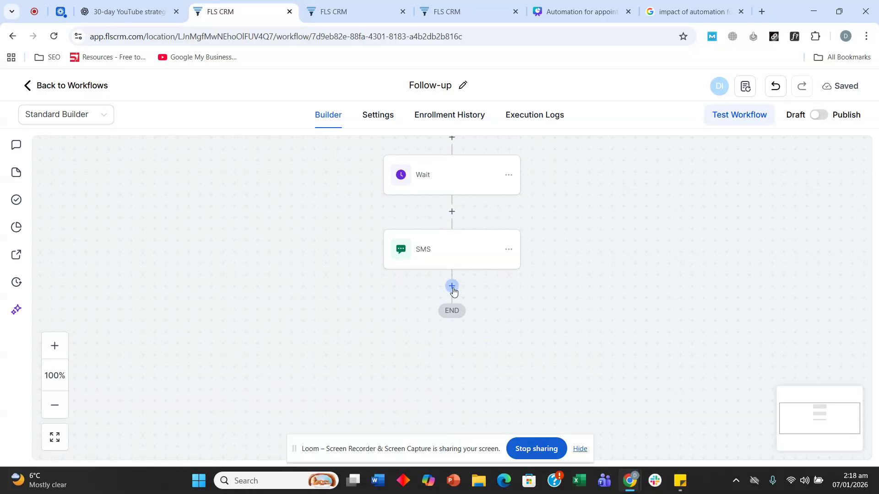
Start an SMS step below the second SMS, then cancel it
{"action": "left_click", "coordinate": [452, 288]}
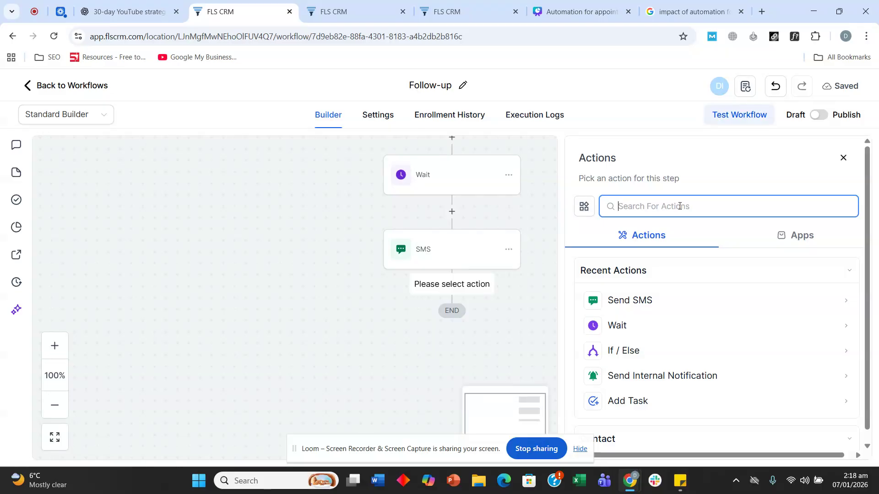
{"action": "left_click", "coordinate": [661, 300]}
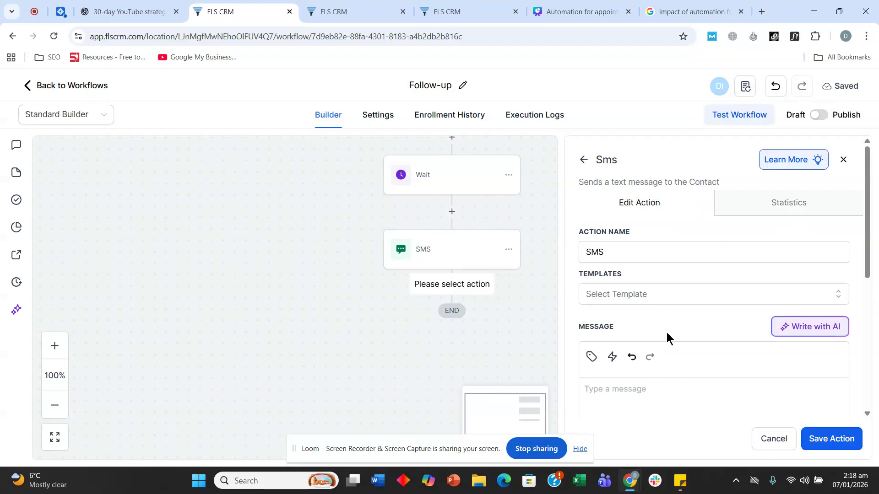
{"action": "left_click", "coordinate": [773, 438]}
Add and save a 1-day Wait resuming weekdays between 09:00 AM and 5:00 PM
{"action": "left_click", "coordinate": [451, 286]}
{"action": "type", "text": "wai"}
{"action": "left_click", "coordinate": [630, 303]}
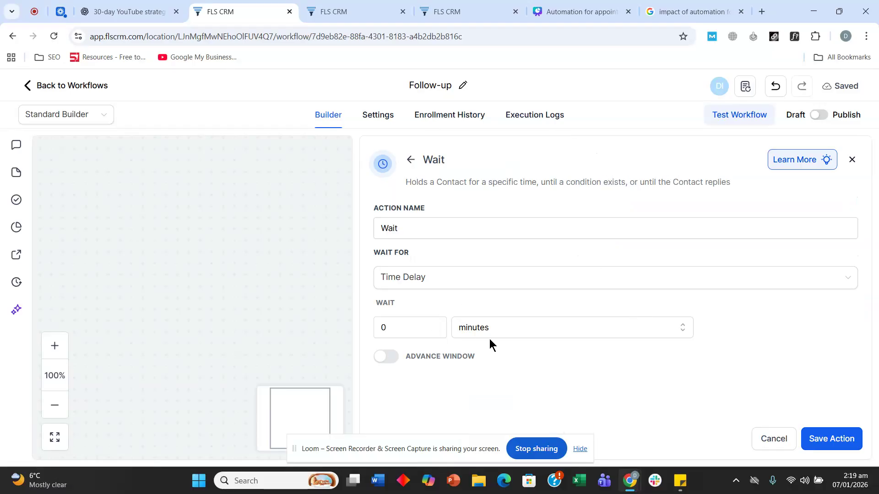
{"action": "left_click", "coordinate": [490, 337]}
{"action": "left_click", "coordinate": [490, 393]}
{"action": "left_click", "coordinate": [396, 322]}
{"action": "double_click", "coordinate": [396, 322]}
{"action": "type", "text": "1"}
{"action": "left_click", "coordinate": [406, 356]}
{"action": "scroll", "coordinate": [522, 312], "scroll_direction": "down", "scroll_amount": 3}
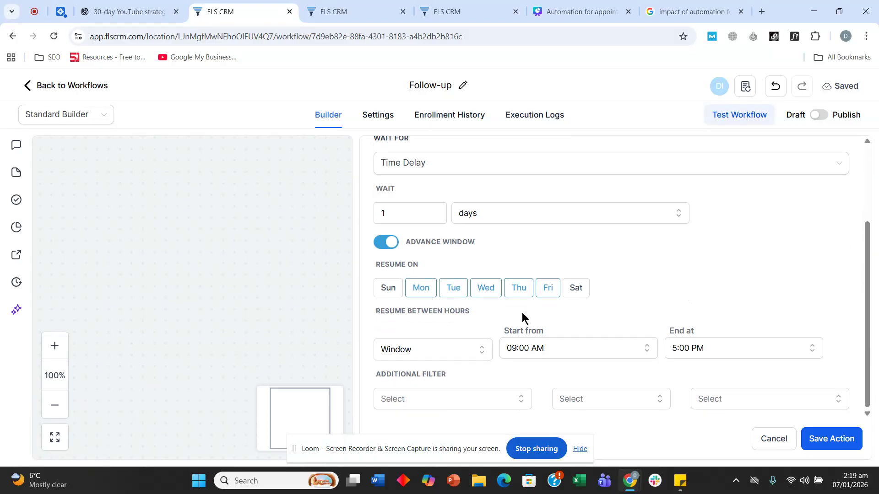
{"action": "left_click", "coordinate": [829, 439]}
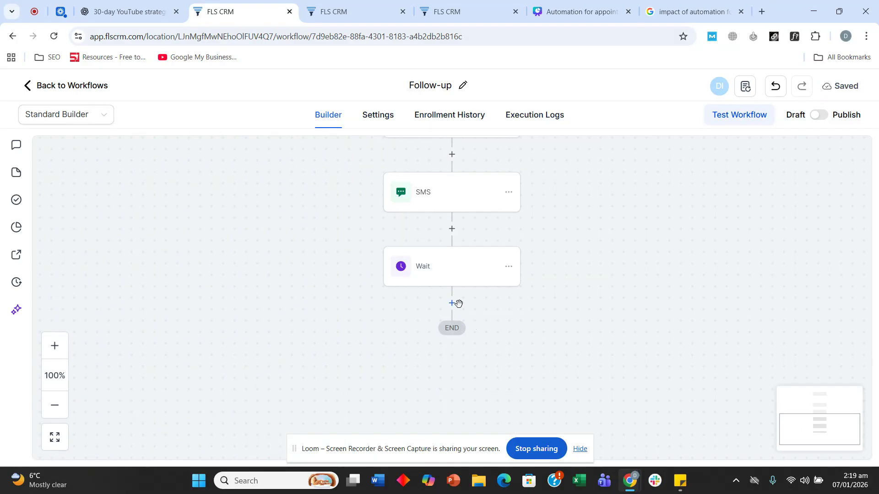
Add a Send SMS step after the Wait, starting with 'Hi' and the contact's full name
{"action": "left_click", "coordinate": [452, 303]}
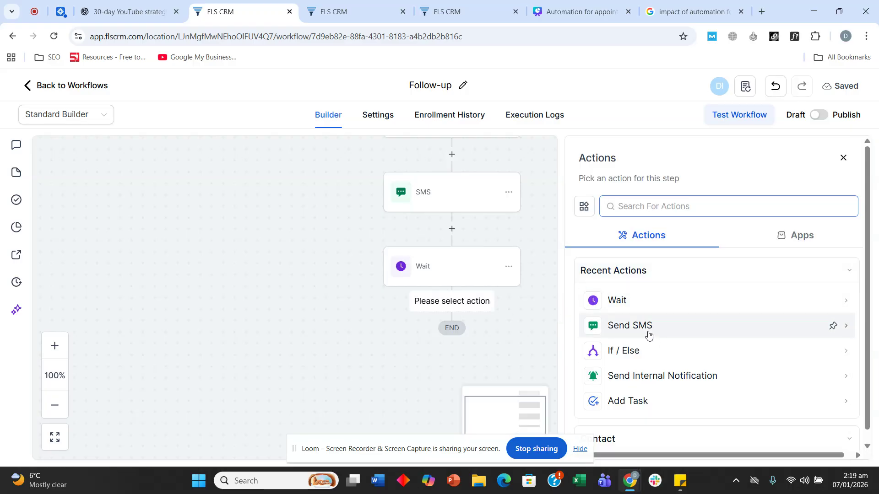
{"action": "left_click", "coordinate": [648, 335]}
{"action": "scroll", "coordinate": [648, 338], "scroll_direction": "down", "scroll_amount": 3}
{"action": "left_click", "coordinate": [631, 294]}
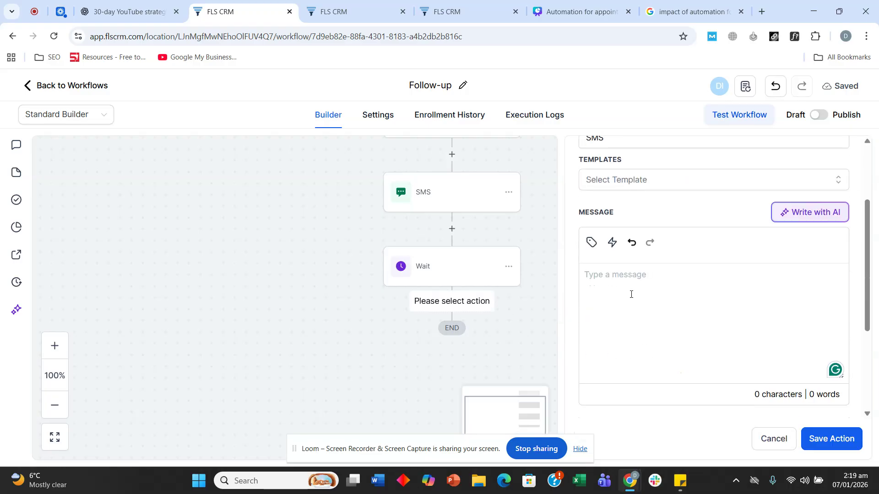
{"action": "type", "text": "Hi"}
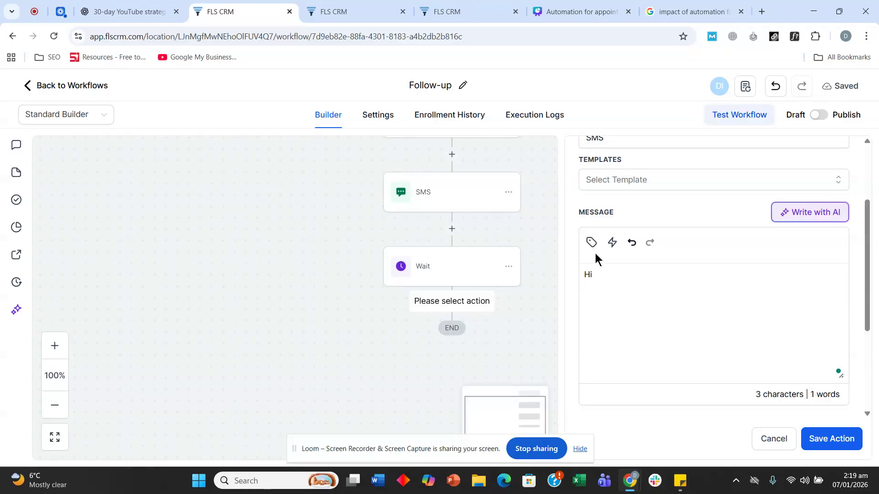
{"action": "left_click", "coordinate": [591, 243]}
{"action": "left_click", "coordinate": [481, 143]}
{"action": "left_click", "coordinate": [479, 160]}
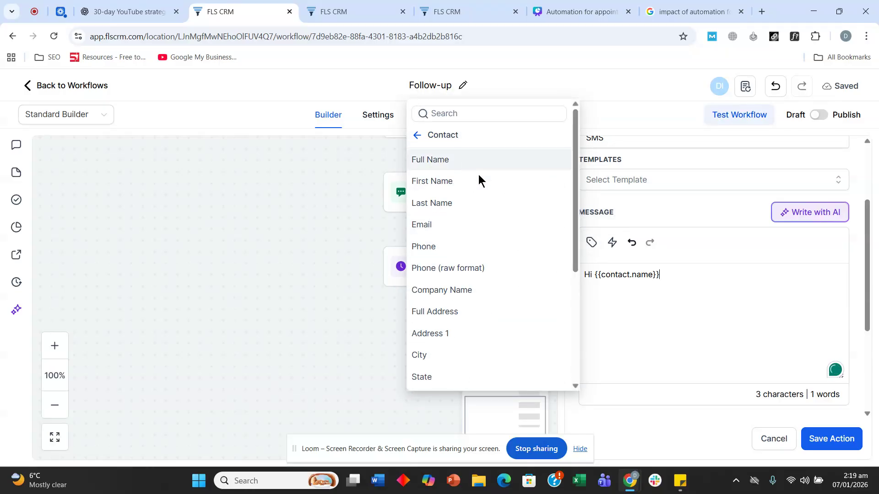
Write that the free assessment offer expires today; reply book to meet an agent in Texas
{"action": "type", "text": ", "}
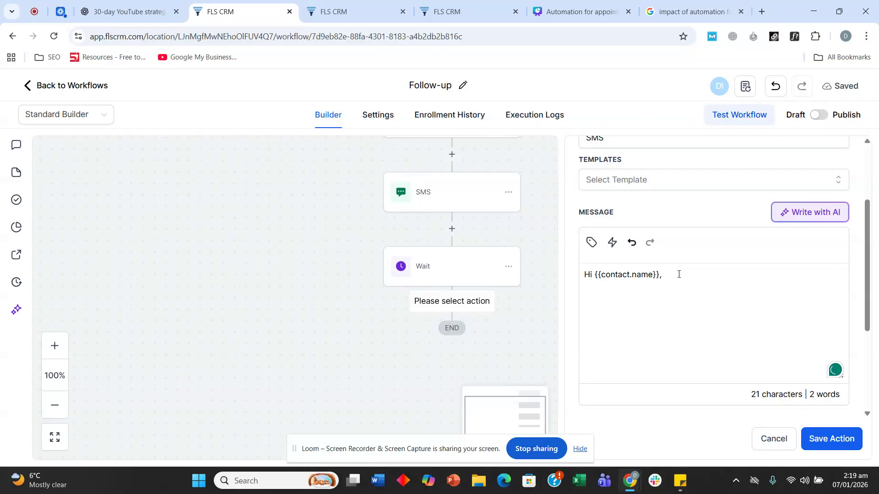
{"action": "type", "text": "this ls our last dayu"}
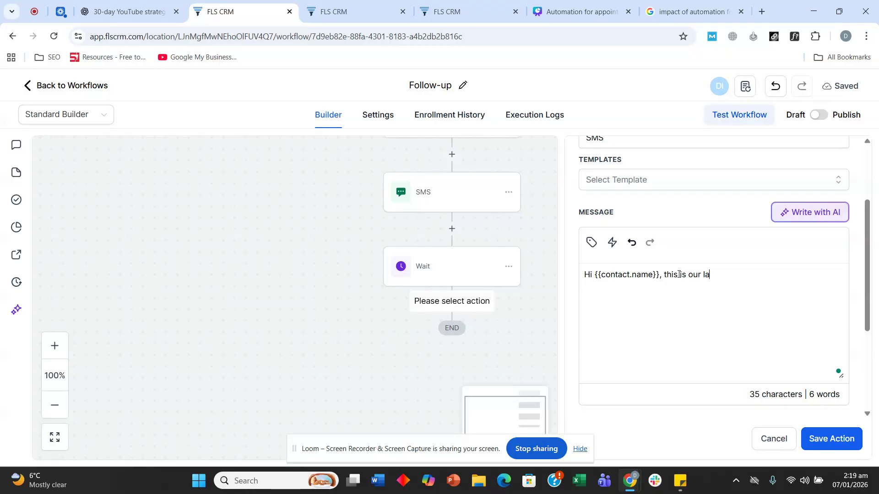
{"action": "key", "text": "BackSpace"}
{"action": "key", "text": "BackSpace"}
{"action": "type", "text": "of our"}
{"action": "key", "text": "BackSpace"}
{"action": "key", "text": "BackSpace"}
{"action": "key", "text": "BackSpace"}
{"action": "key", "text": "BackSpace"}
{"action": "key", "text": "BackSpace"}
{"action": "key", "text": "BackSpace"}
{"action": "key", "text": "BackSpace"}
{"action": "key", "text": "BackSpace"}
{"action": "key", "text": "BackSpace"}
{"action": "key", "text": "BackSpace"}
{"action": "key", "text": "BackSpace"}
{"action": "key", "text": "BackSpace"}
{"action": "key", "text": "BackSpace"}
{"action": "key", "text": "BackSpace"}
{"action": "key", "text": "BackSpace"}
{"action": "key", "text": "BackSpace"}
{"action": "key", "text": "BackSpace"}
{"action": "key", "text": "BackSpace"}
{"action": "key", "text": "BackSpace"}
{"action": "key", "text": "BackSpace"}
{"action": "key", "text": "BackSpace"}
{"action": "key", "text": "BackSpace"}
{"action": "key", "text": "BackSpace"}
{"action": "key", "text": "BackSpace"}
{"action": "key", "text": "BackSpace"}
{"action": "key", "text": "BackSpace"}
{"action": "key", "text": "BackSpace"}
{"action": "key", "text": "BackSpace"}
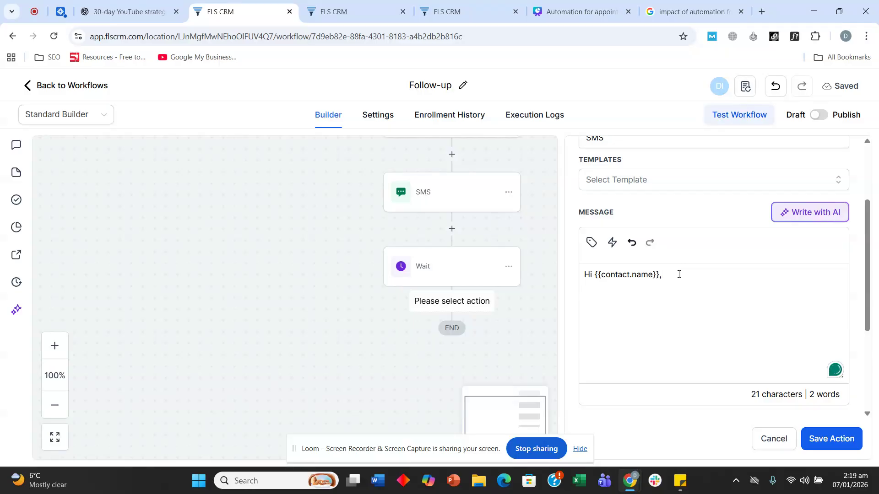
{"action": "type", "text": "free"}
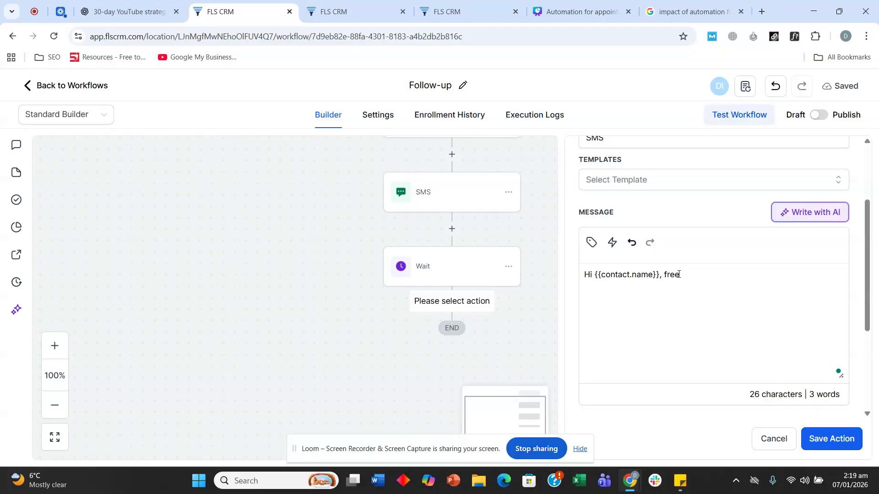
{"action": "type", "text": " assessment of"}
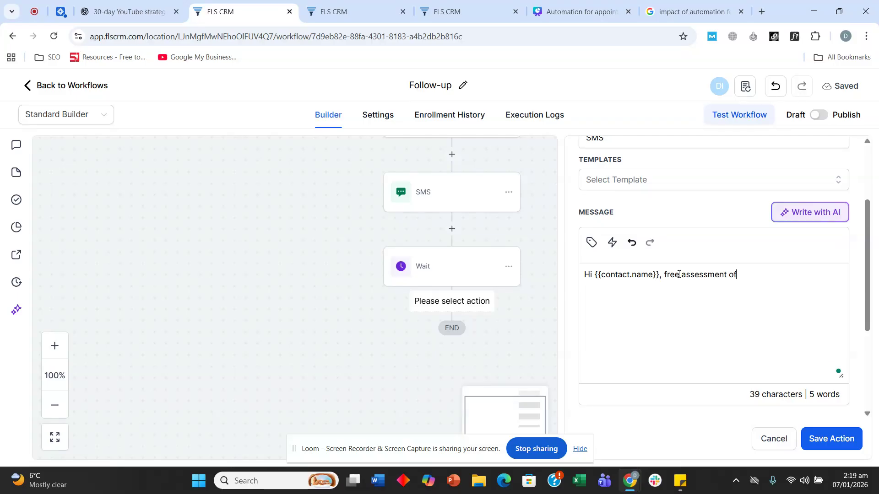
{"action": "type", "text": "fer will expire "}
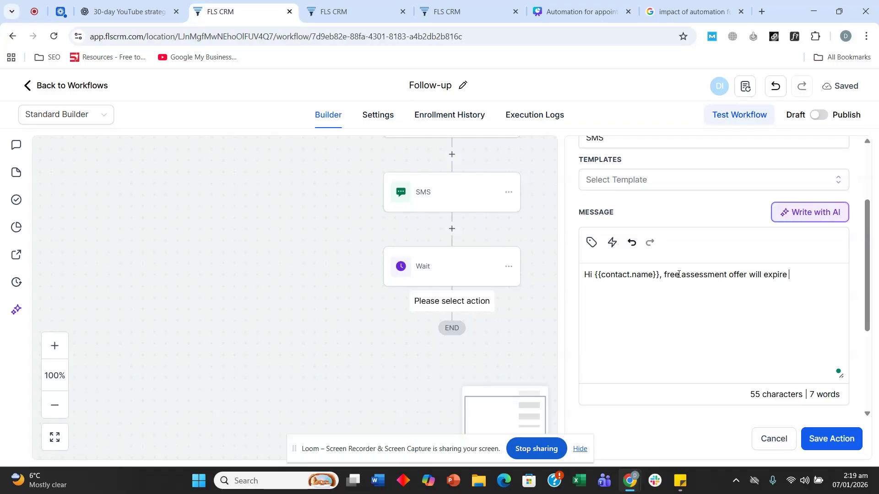
{"action": "type", "text": "today. B"}
{"action": "key", "text": "BackSpace"}
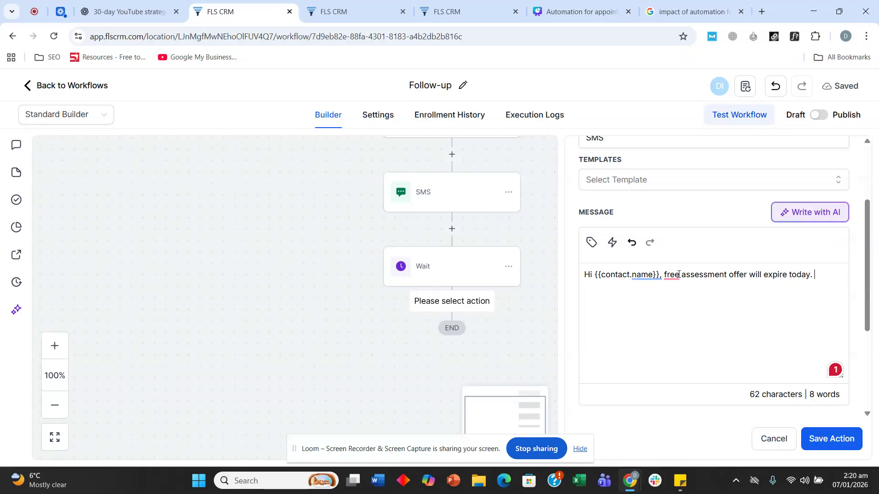
{"action": "type", "text": "Rerly bokk"}
{"action": "key", "text": "BackSpace"}
{"action": "key", "text": "BackSpace"}
{"action": "key", "text": "BackSpace"}
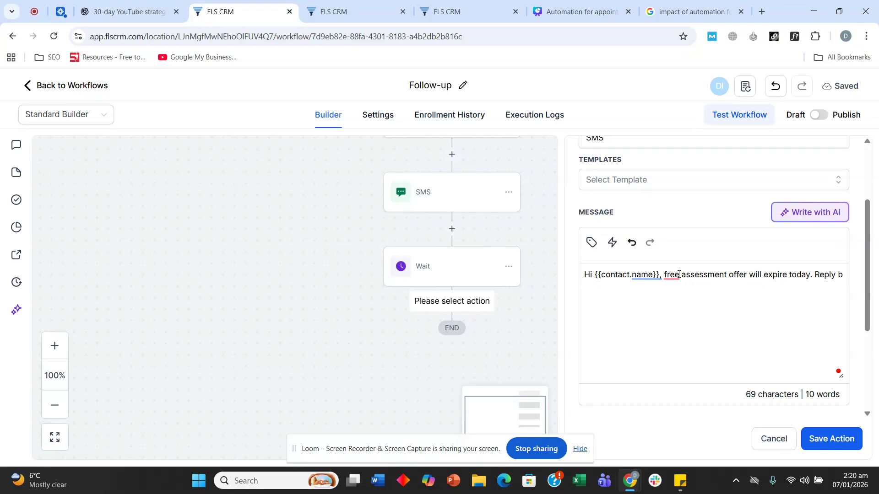
{"action": "type", "text": "ook to schedule a meeting with one of our agents in Texas."}
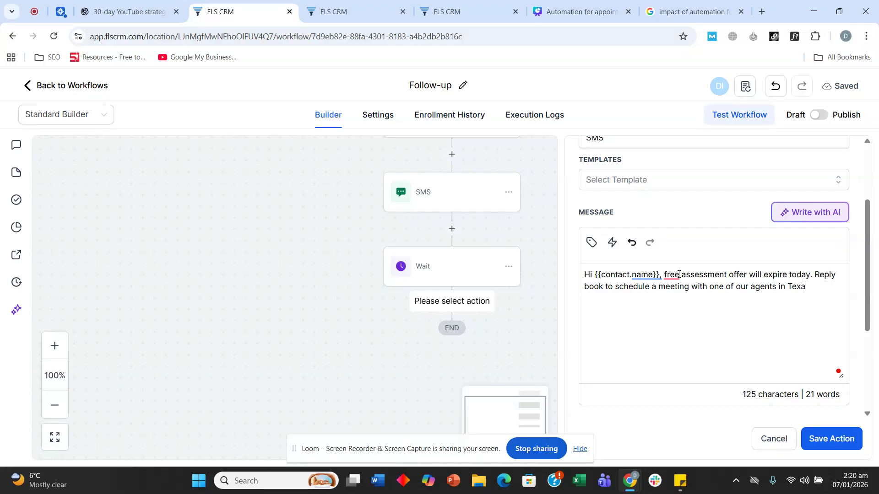
Accept the grammar suggestions for 'the free' and 'book', then save the SMS step
{"action": "mouse_move", "coordinate": [678, 273]}
{"action": "left_click", "coordinate": [684, 307]}
{"action": "mouse_move", "coordinate": [616, 287]}
{"action": "left_click", "coordinate": [626, 320]}
{"action": "left_click", "coordinate": [831, 439]}
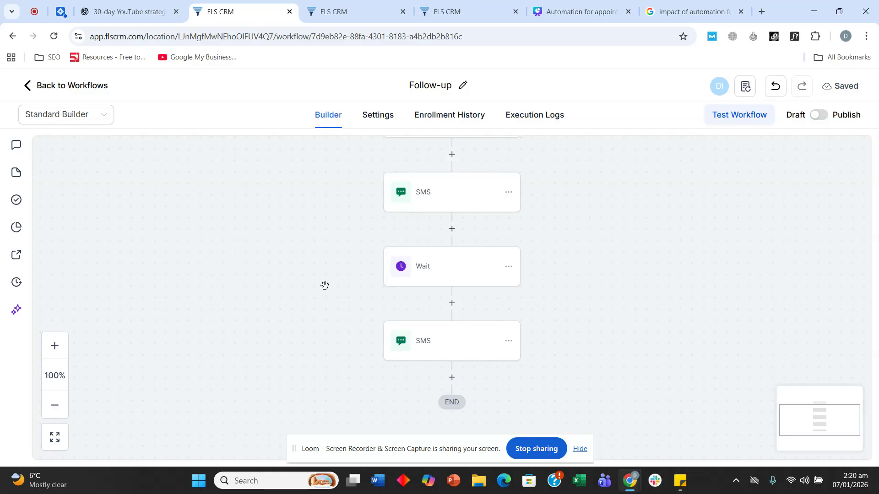
Turn on Stop on response, return to the workflow list, and switch to the Canva presentation
{"action": "scroll", "coordinate": [666, 293], "scroll_direction": "up", "scroll_amount": 5}
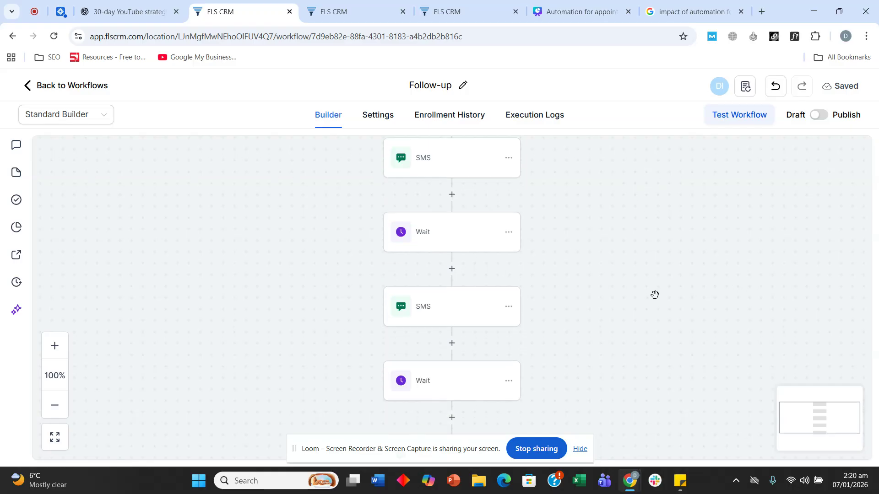
{"action": "scroll", "coordinate": [632, 239], "scroll_direction": "down", "scroll_amount": 1}
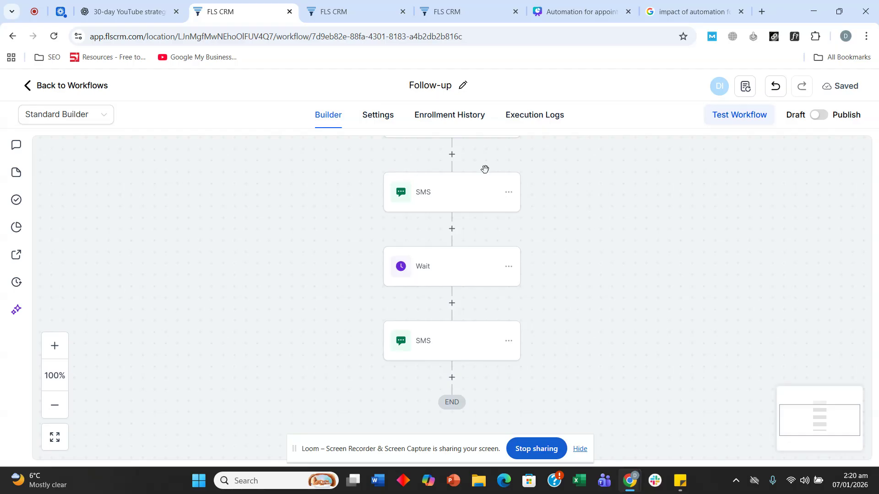
{"action": "scroll", "coordinate": [600, 272], "scroll_direction": "down", "scroll_amount": 1}
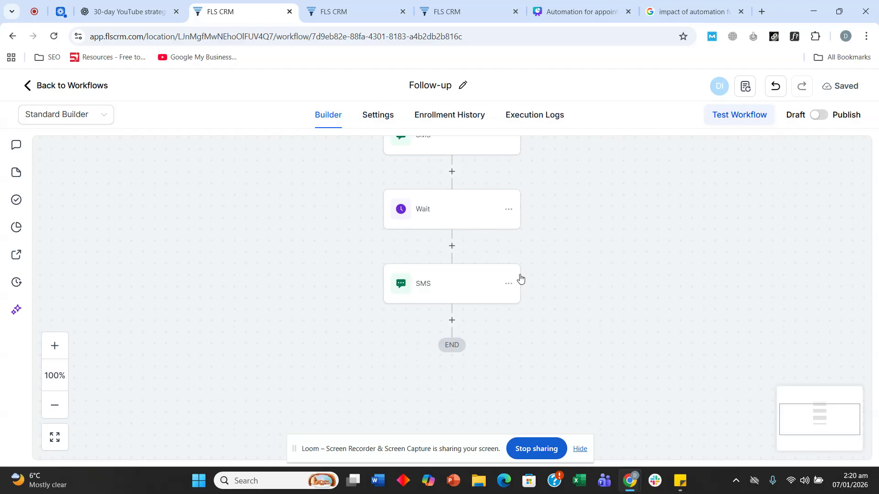
{"action": "left_click", "coordinate": [376, 115]}
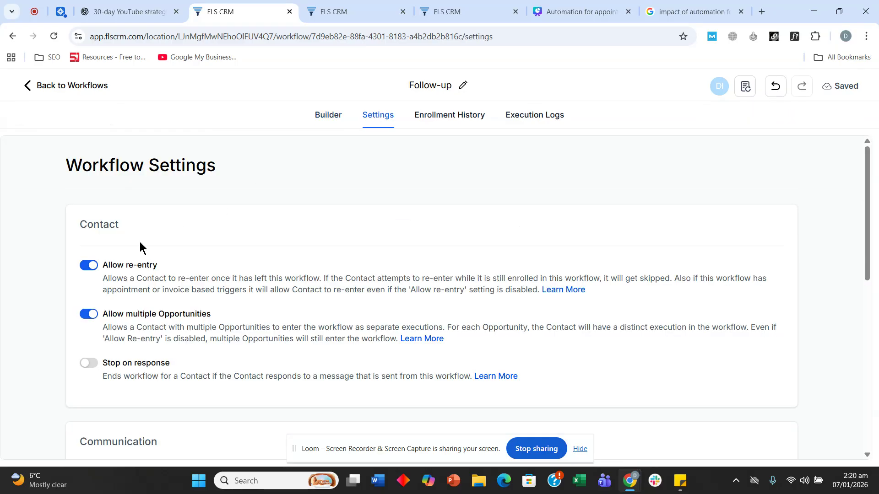
{"action": "scroll", "coordinate": [123, 275], "scroll_direction": "down", "scroll_amount": 3}
{"action": "left_click", "coordinate": [87, 249]}
{"action": "left_click", "coordinate": [45, 86]}
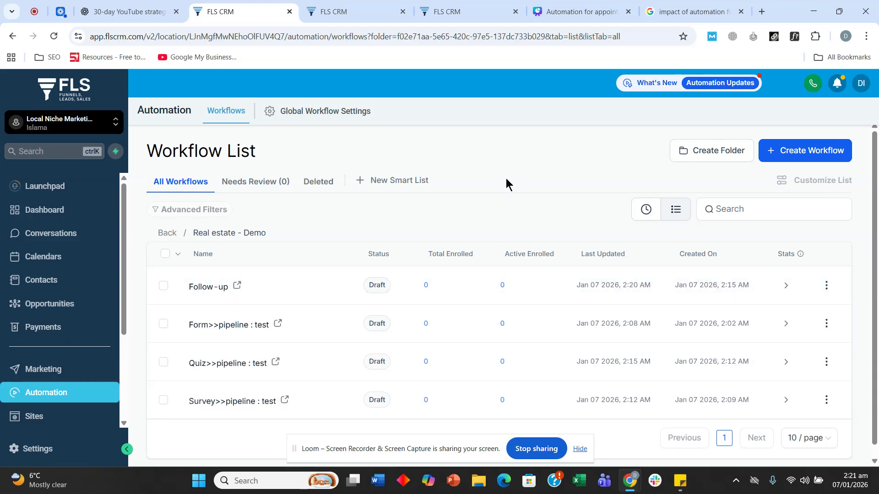
{"action": "left_click", "coordinate": [554, 8]}
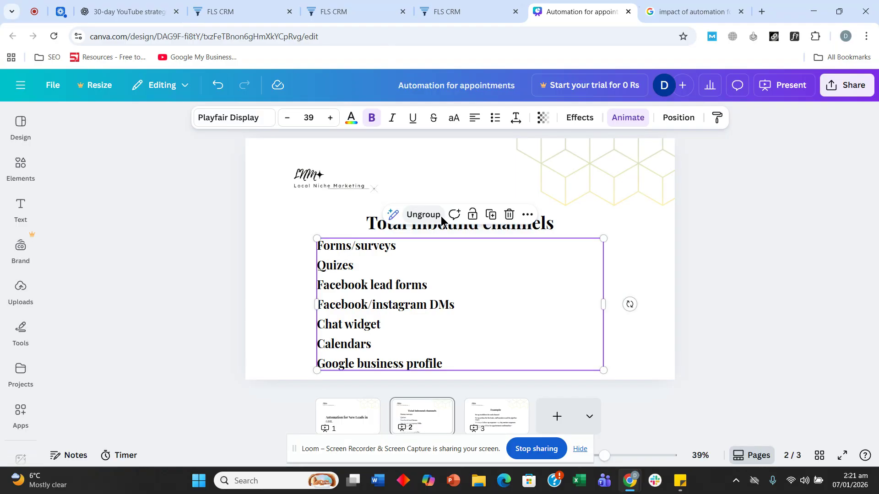
Review the Facebook lead forms, Facebook/instagram DMs and Chat widget channels, then return to FLS CRM
{"action": "left_click", "coordinate": [359, 288]}
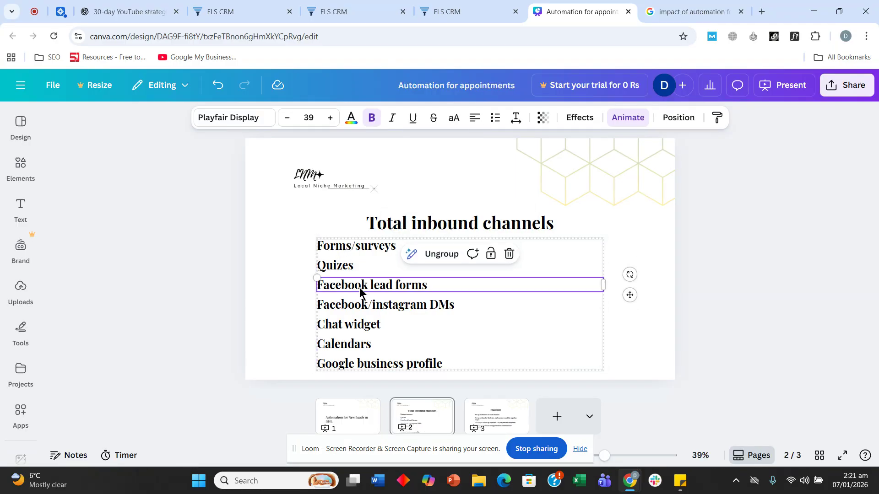
{"action": "left_click", "coordinate": [364, 315]}
{"action": "left_click", "coordinate": [361, 327]}
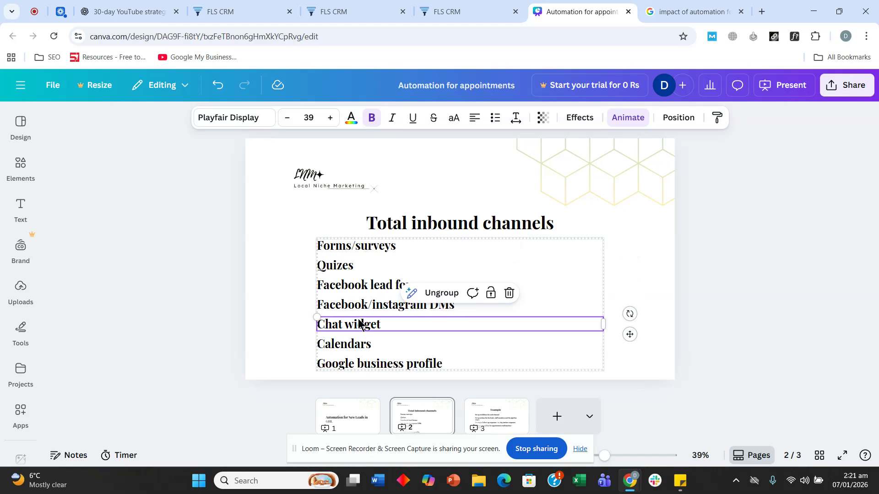
{"action": "left_click", "coordinate": [251, 7]}
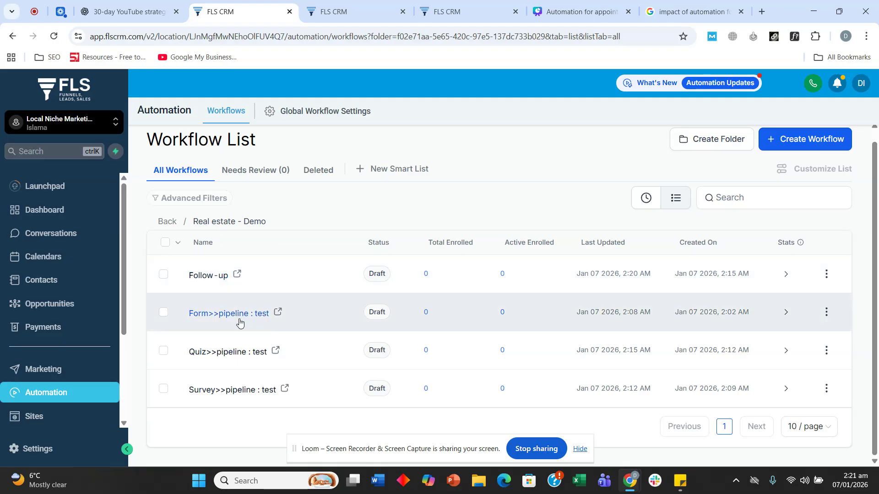
Duplicate Form>>pipeline : test as 'Facebook lead forms>>pipeline : test' and open the copy
{"action": "left_click", "coordinate": [826, 313]}
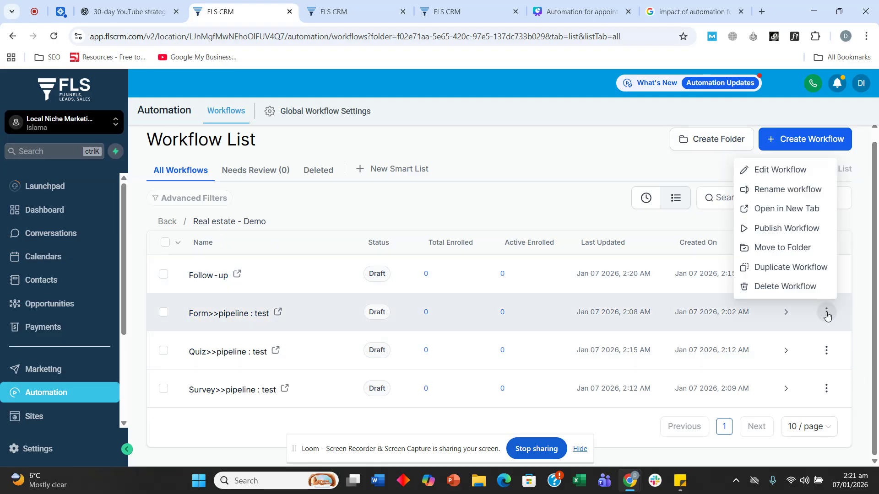
{"action": "left_click", "coordinate": [778, 268]}
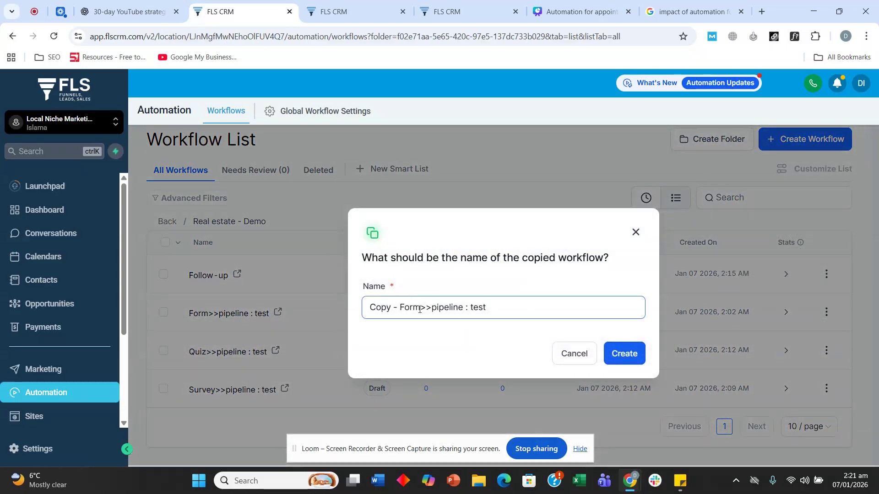
{"action": "left_click_drag", "start_coordinate": [420, 307], "coordinate": [350, 306]}
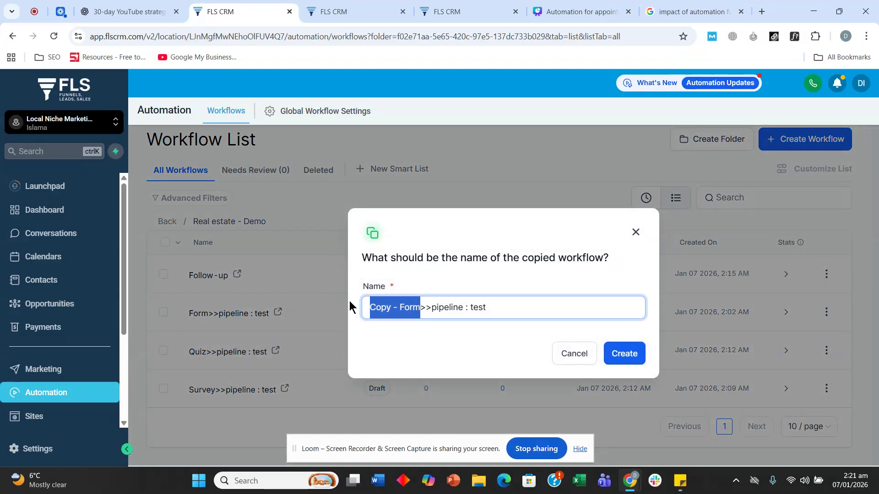
{"action": "type", "text": "Facb"}
{"action": "key", "text": "BackSpace"}
{"action": "type", "text": "ebook lead forms"}
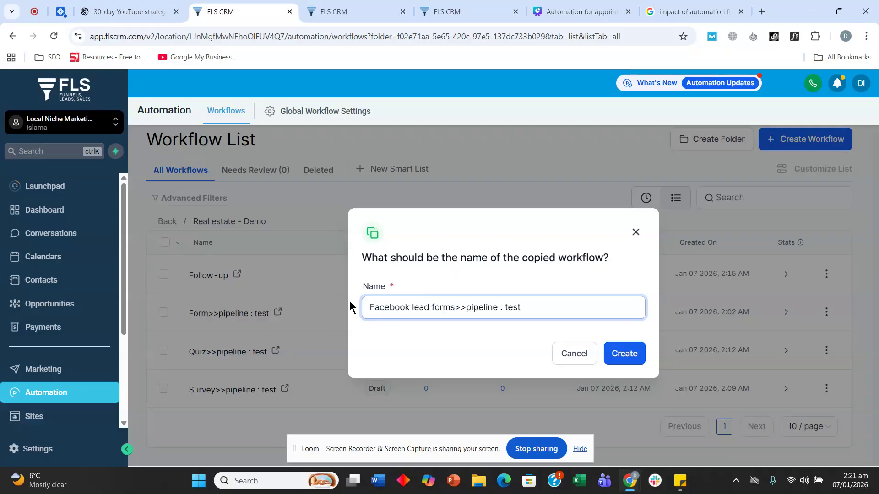
{"action": "left_click", "coordinate": [624, 353]}
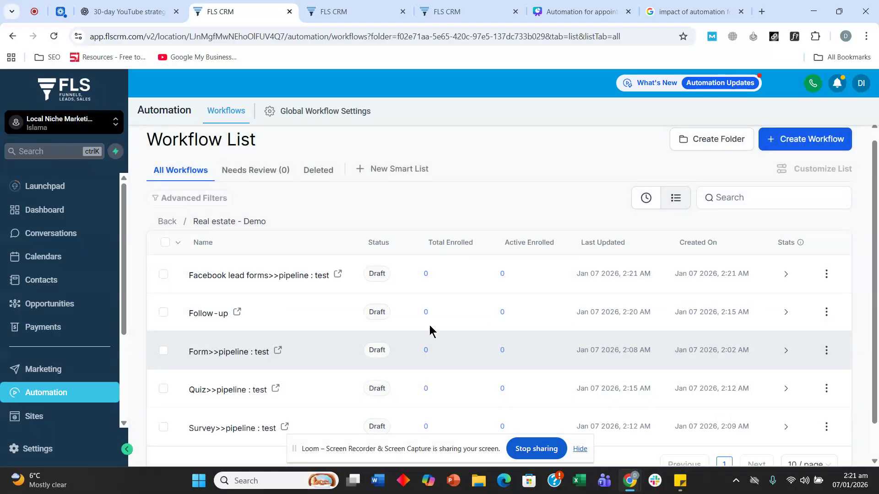
{"action": "left_click", "coordinate": [278, 273]}
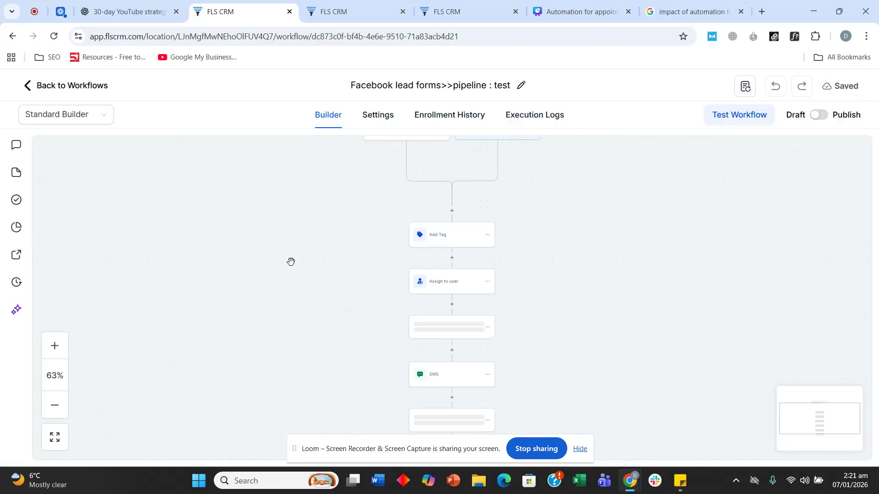
{"action": "left_click", "coordinate": [432, 160]}
{"action": "left_click", "coordinate": [390, 220]}
{"action": "left_click", "coordinate": [559, 304]}
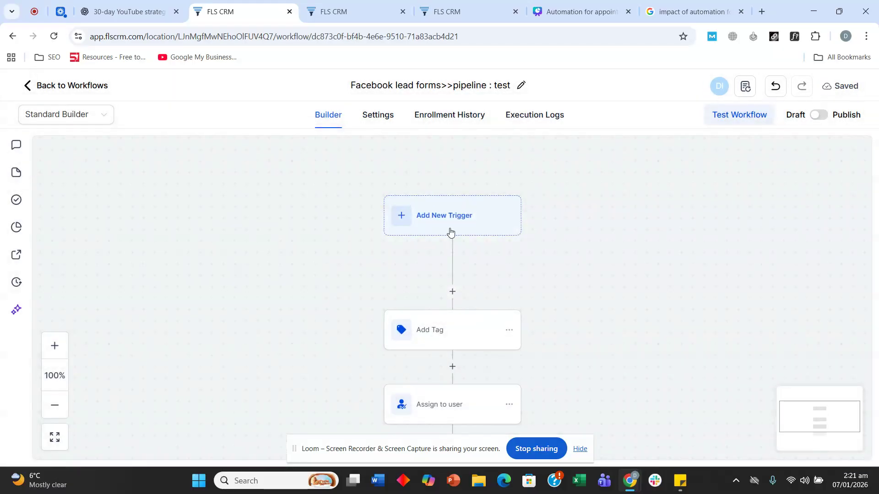
{"action": "left_click", "coordinate": [425, 220]}
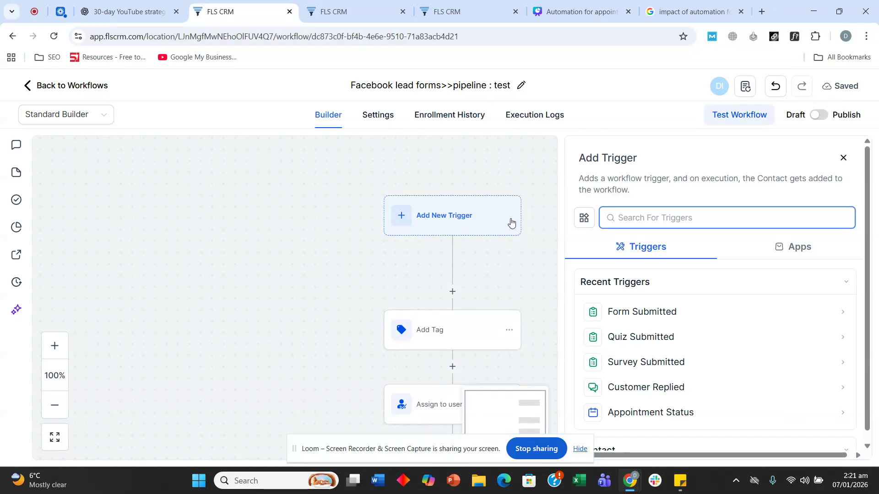
{"action": "type", "text": "faceb"}
{"action": "left_click", "coordinate": [638, 311]}
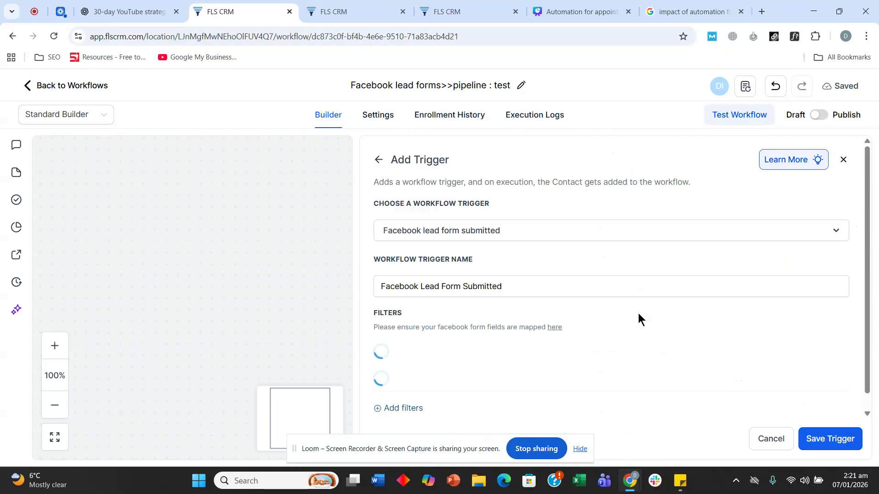
{"action": "scroll", "coordinate": [511, 239], "scroll_direction": "down", "scroll_amount": 1}
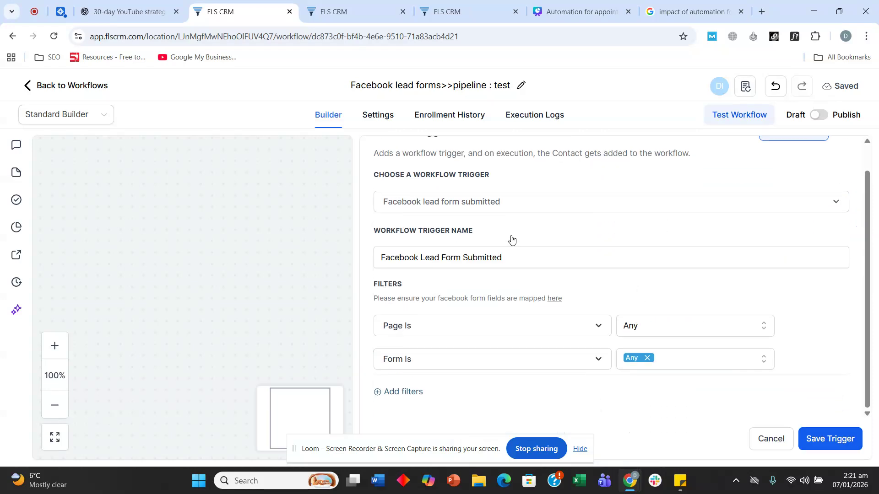
{"action": "left_click", "coordinate": [655, 327]}
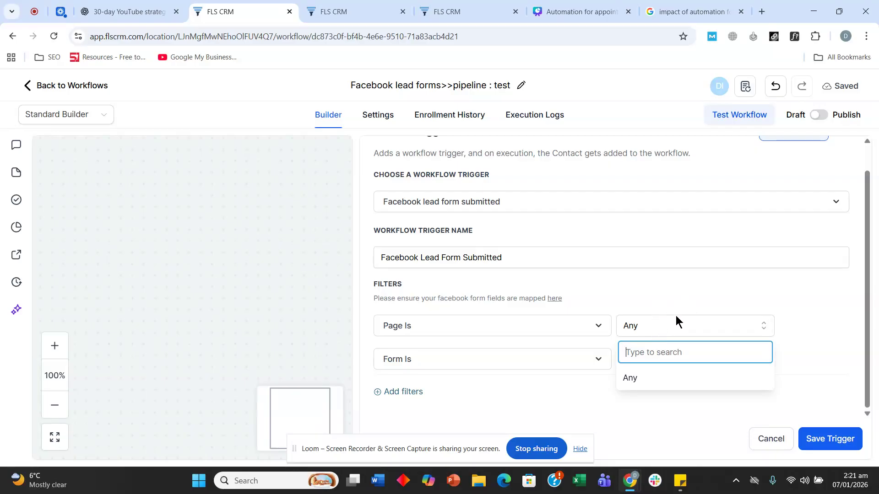
{"action": "left_click", "coordinate": [662, 300]}
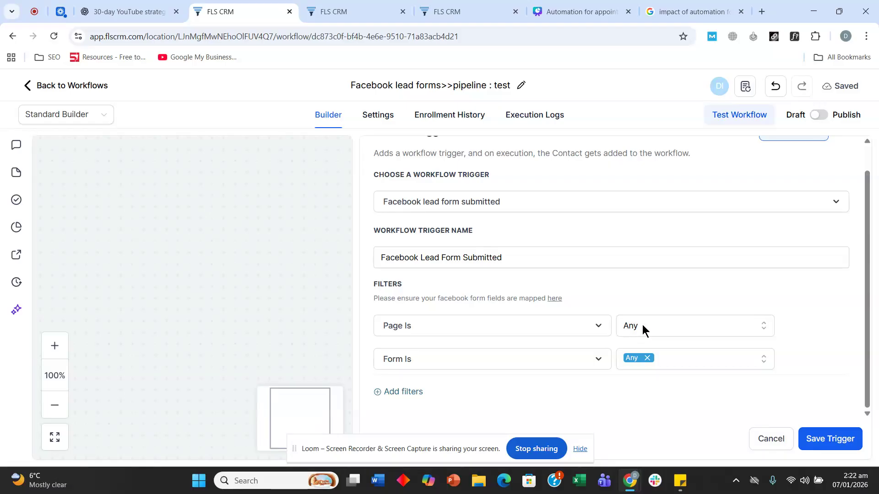
{"action": "left_click", "coordinate": [642, 325]}
{"action": "left_click", "coordinate": [641, 325]}
{"action": "left_click", "coordinate": [640, 333]}
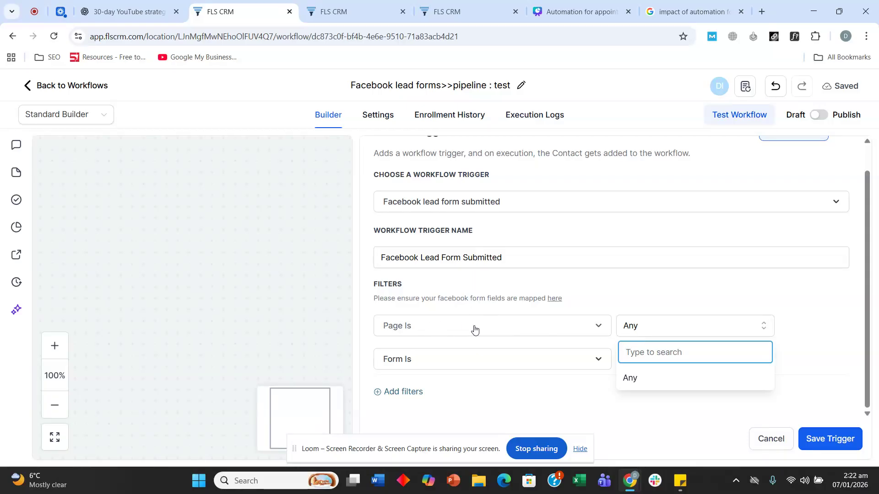
{"action": "left_click", "coordinate": [658, 300]}
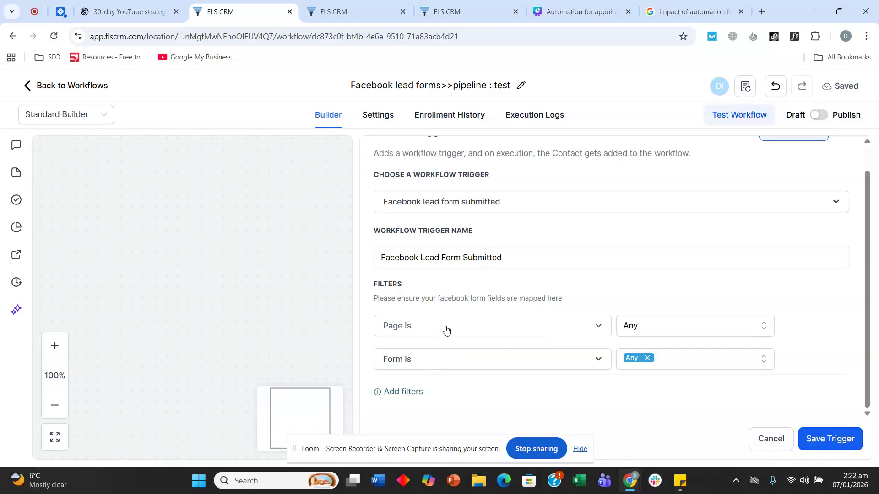
{"action": "left_click", "coordinate": [649, 333]}
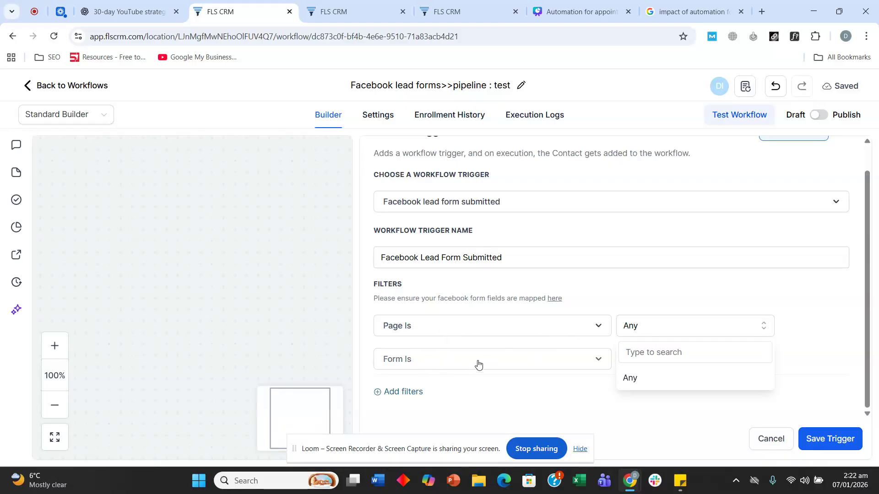
{"action": "left_click", "coordinate": [600, 376]}
{"action": "left_click", "coordinate": [643, 366]}
{"action": "left_click", "coordinate": [653, 362]}
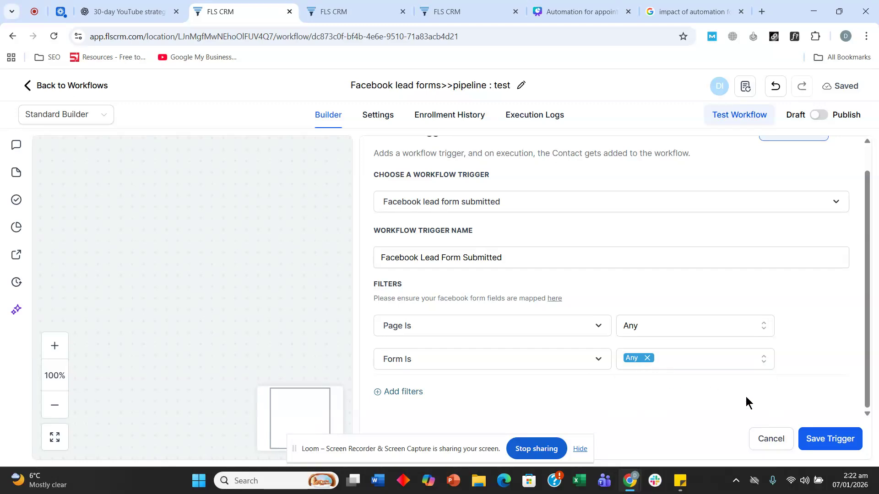
{"action": "left_click", "coordinate": [769, 441]}
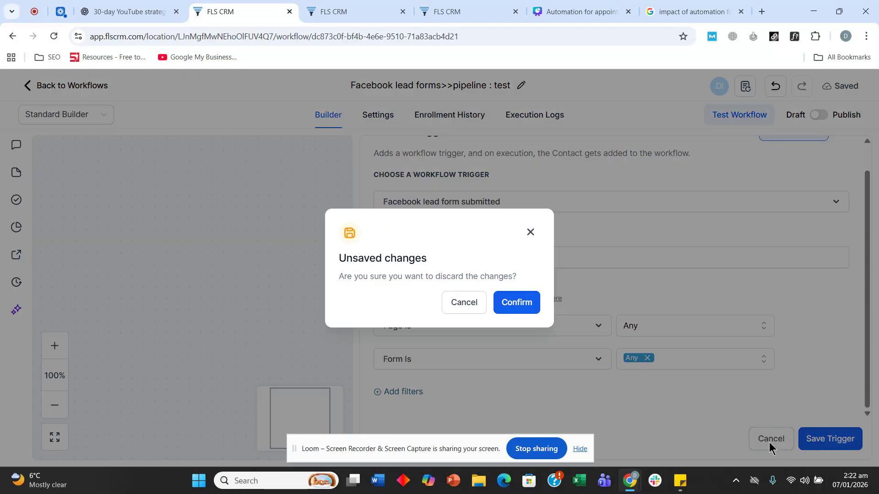
{"action": "left_click", "coordinate": [524, 311]}
Review the Create Opportunity, SMS, Add Task and Internal Notification steps, then go back to the workflows list
{"action": "scroll", "coordinate": [431, 215], "scroll_direction": "down", "scroll_amount": 5}
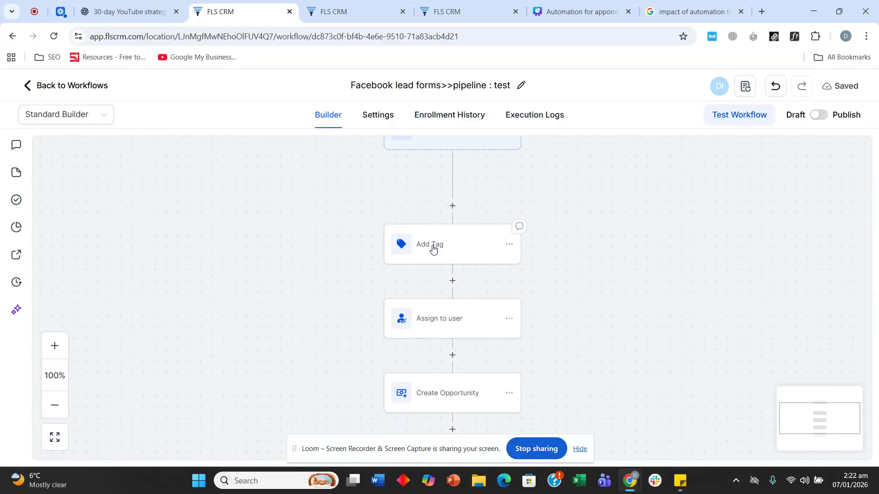
{"action": "scroll", "coordinate": [441, 251], "scroll_direction": "down", "scroll_amount": 3}
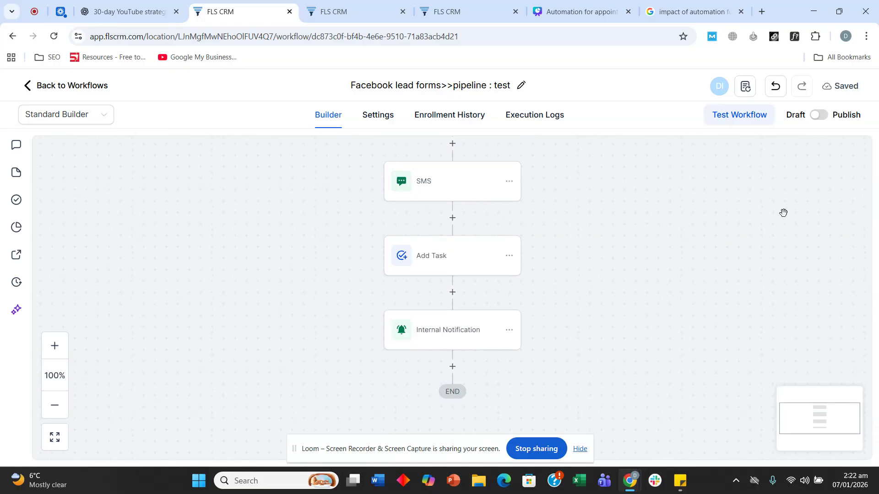
{"action": "scroll", "coordinate": [659, 268], "scroll_direction": "up", "scroll_amount": 1}
{"action": "scroll", "coordinate": [659, 267], "scroll_direction": "up", "scroll_amount": 1}
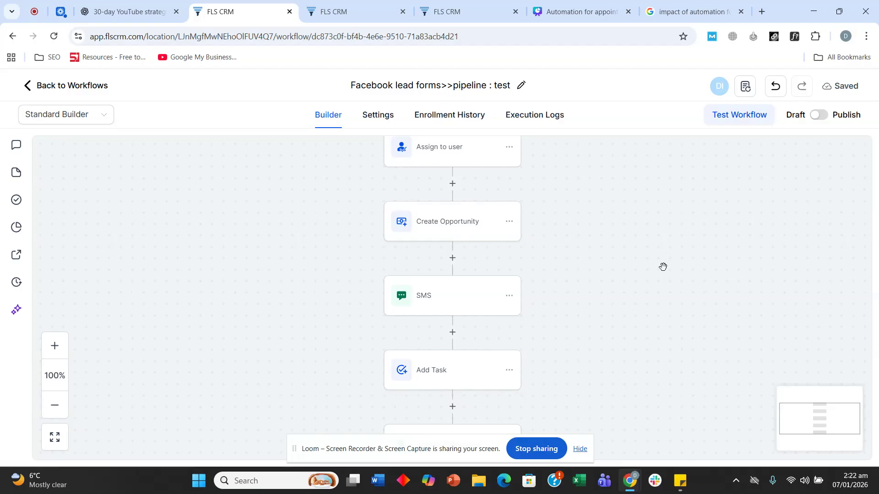
{"action": "scroll", "coordinate": [662, 266], "scroll_direction": "down", "scroll_amount": 2}
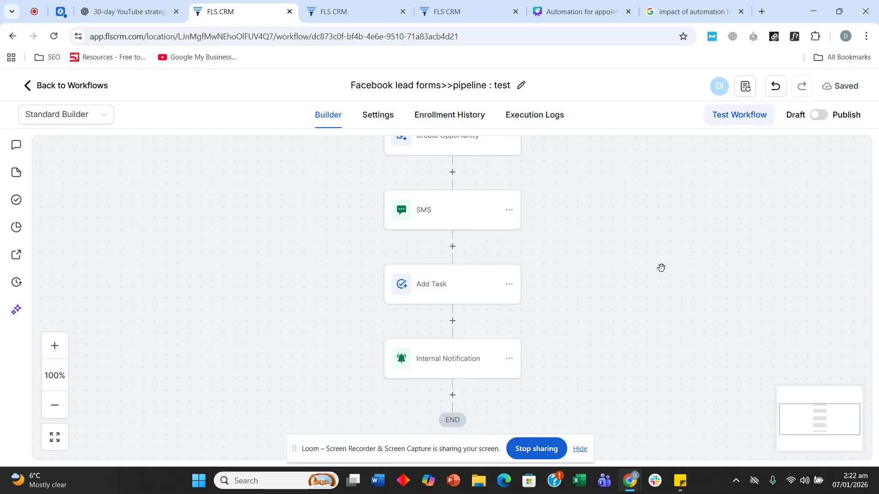
{"action": "scroll", "coordinate": [714, 256], "scroll_direction": "down", "scroll_amount": 1}
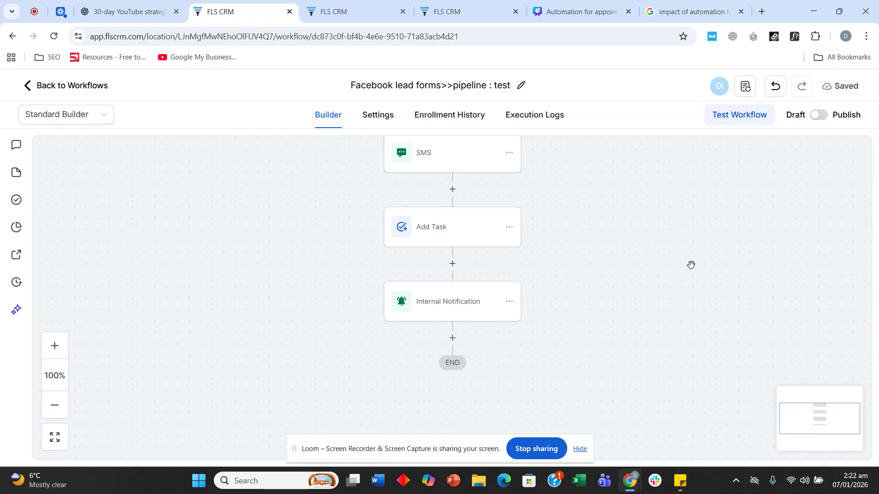
{"action": "left_click", "coordinate": [87, 86]}
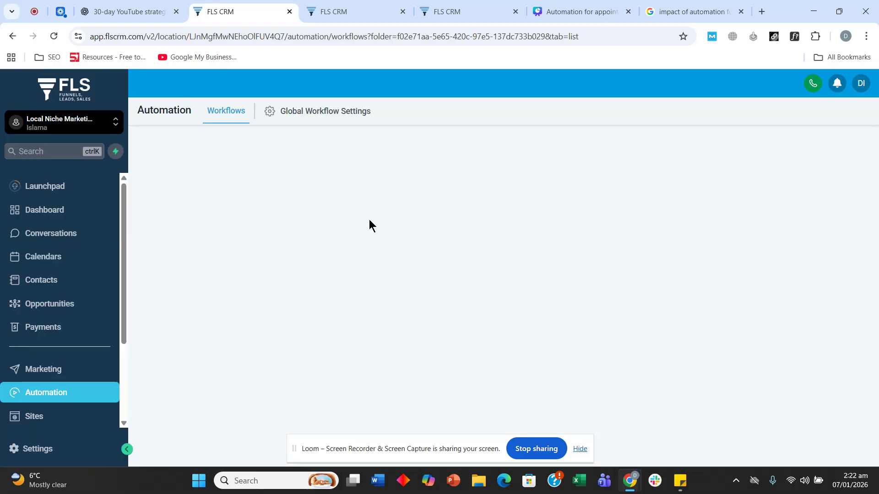
Go to Settings > Integrations and open Facebook Form Fields Mapping, which shows no lead forms
{"action": "scroll", "coordinate": [32, 343], "scroll_direction": "down", "scroll_amount": 3}
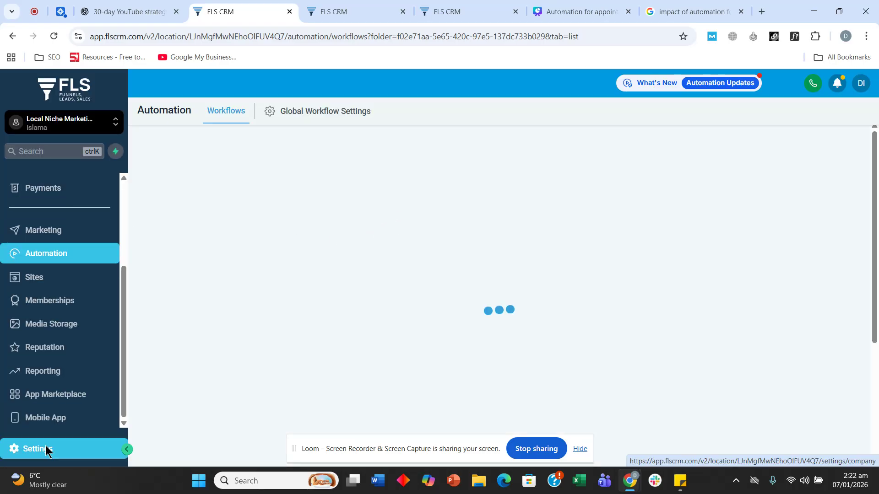
{"action": "left_click", "coordinate": [46, 451]}
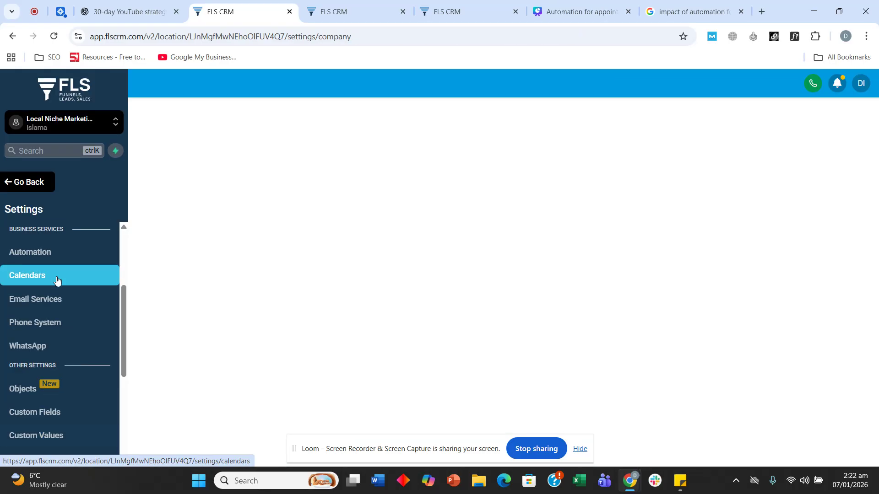
{"action": "scroll", "coordinate": [57, 280], "scroll_direction": "down", "scroll_amount": 1}
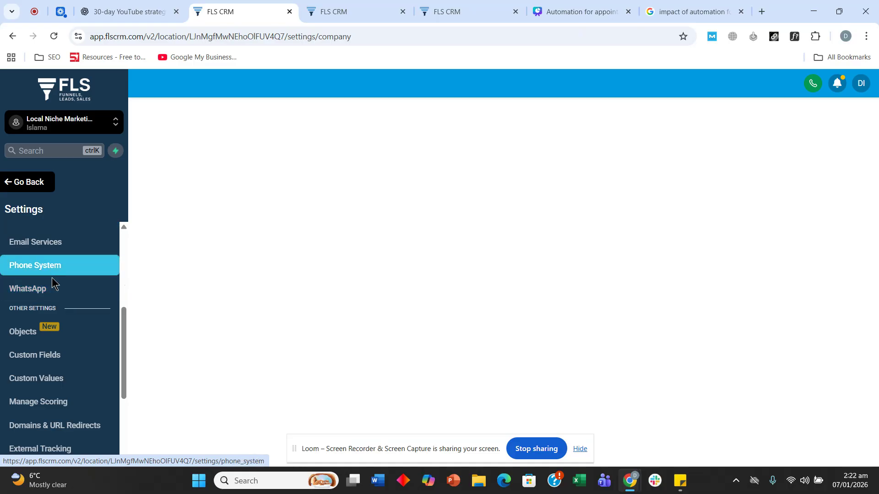
{"action": "scroll", "coordinate": [48, 321], "scroll_direction": "down", "scroll_amount": 2}
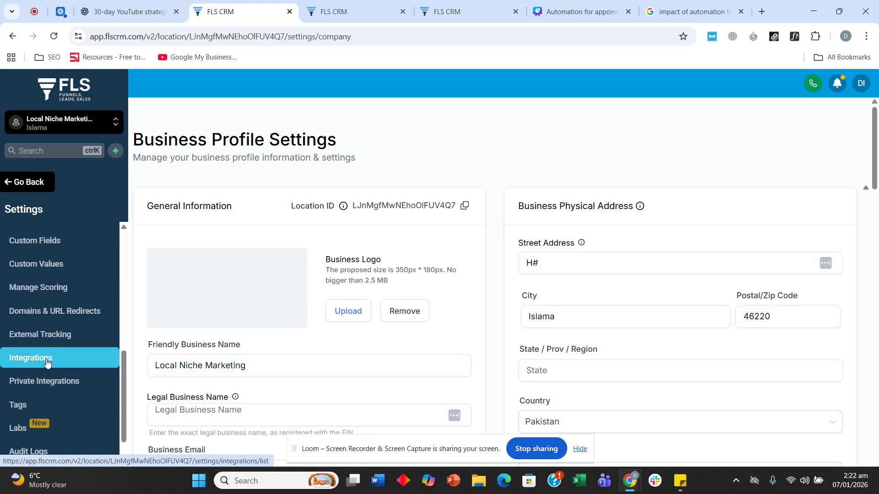
{"action": "left_click", "coordinate": [46, 363]}
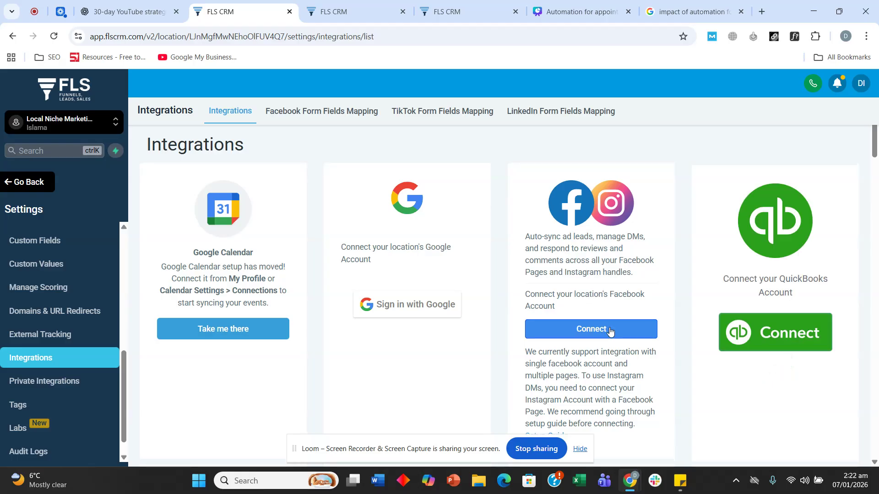
{"action": "scroll", "coordinate": [604, 304], "scroll_direction": "down", "scroll_amount": 1}
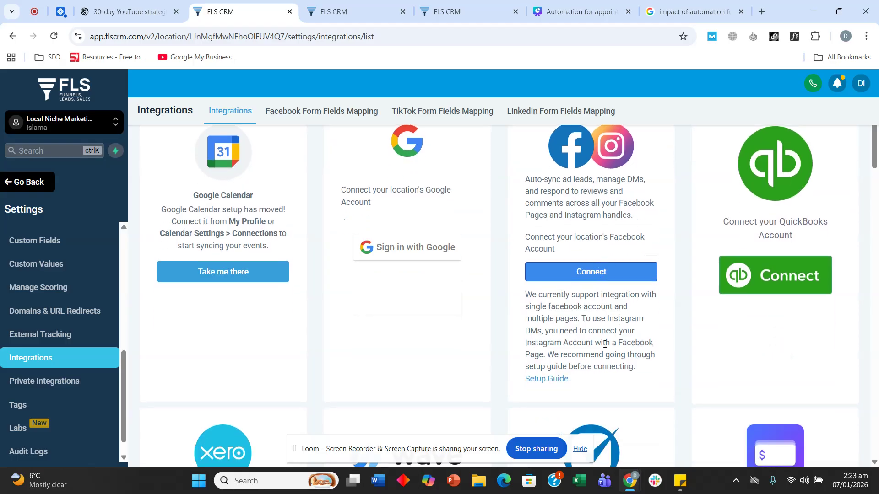
{"action": "scroll", "coordinate": [604, 344], "scroll_direction": "up", "scroll_amount": 1}
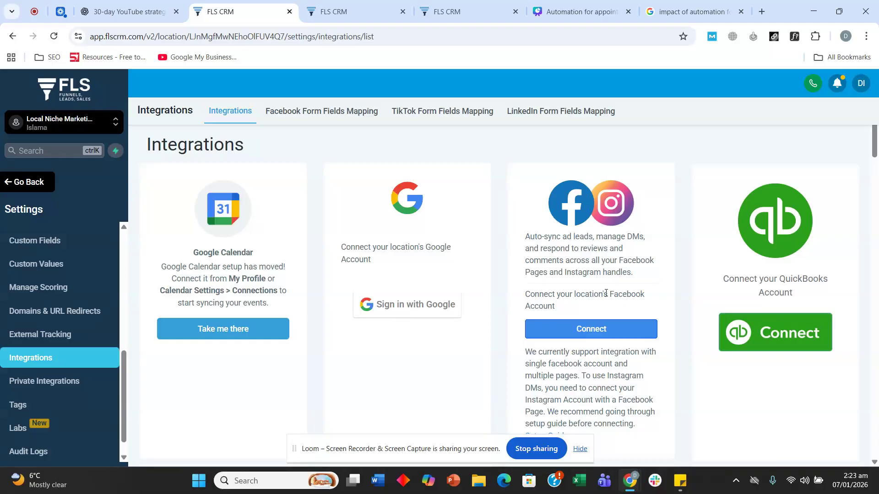
{"action": "left_click", "coordinate": [321, 118]}
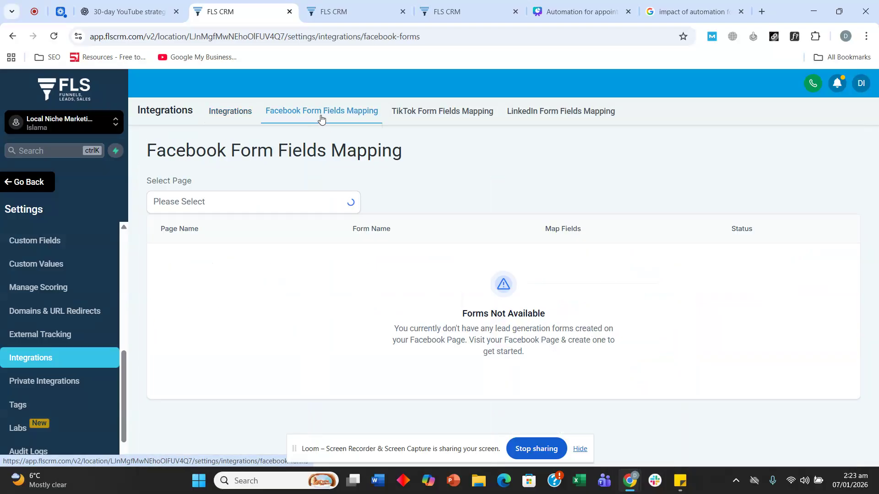
Check which Facebook pages can be selected, then return from settings to the workflows
{"action": "left_click", "coordinate": [346, 200]}
{"action": "left_click", "coordinate": [450, 178]}
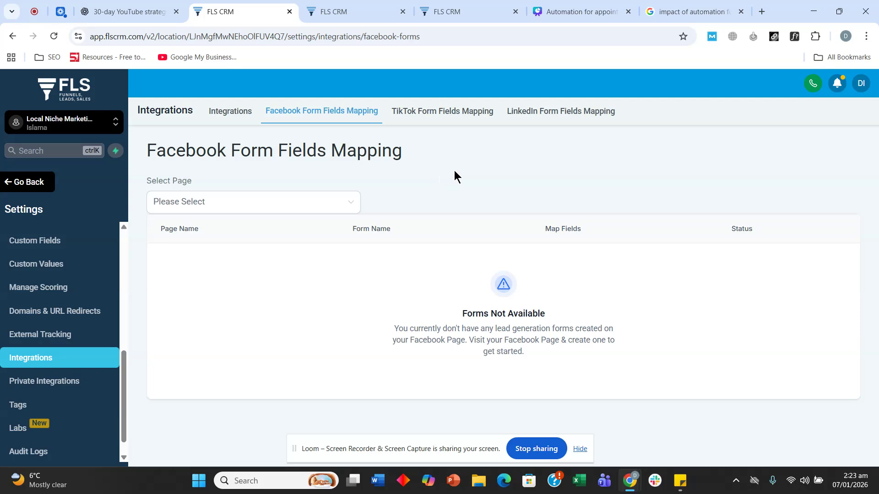
{"action": "left_click", "coordinate": [30, 182]}
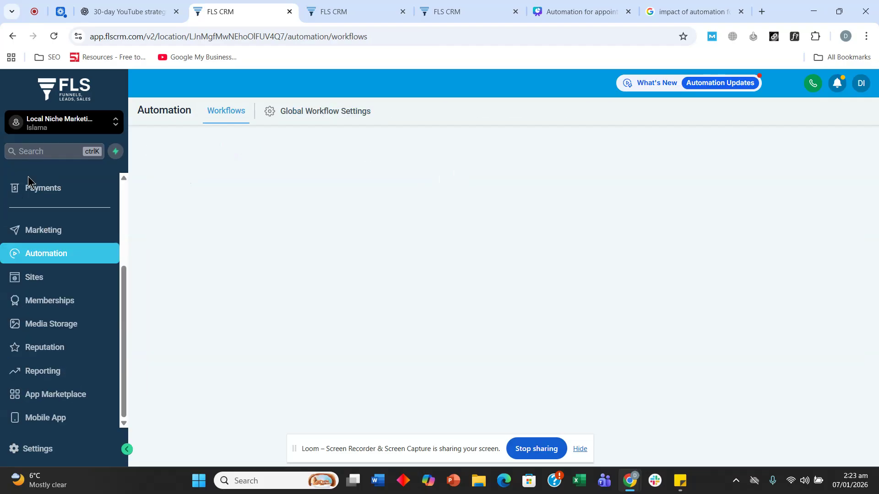
Review the Facebook lead forms and Facebook/Instagram DMs lines on the Canva slide, then return to the CRM
{"action": "left_click", "coordinate": [553, 14]}
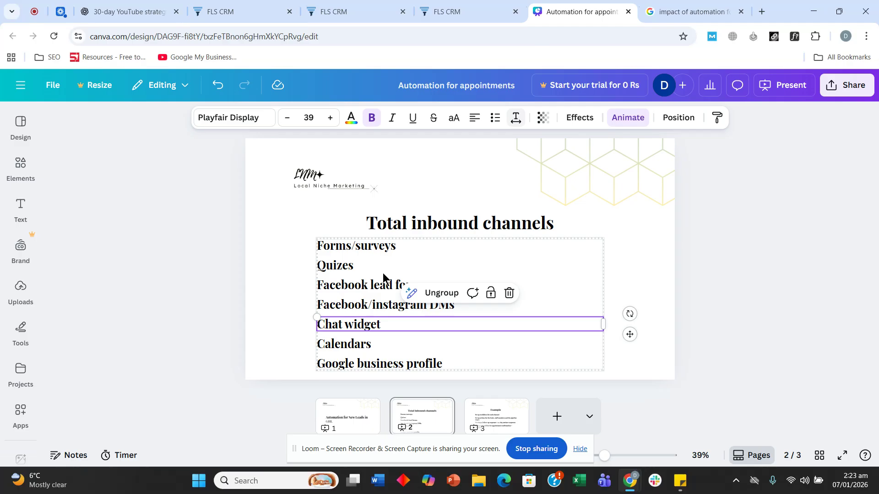
{"action": "left_click", "coordinate": [383, 280]}
{"action": "left_click", "coordinate": [353, 309]}
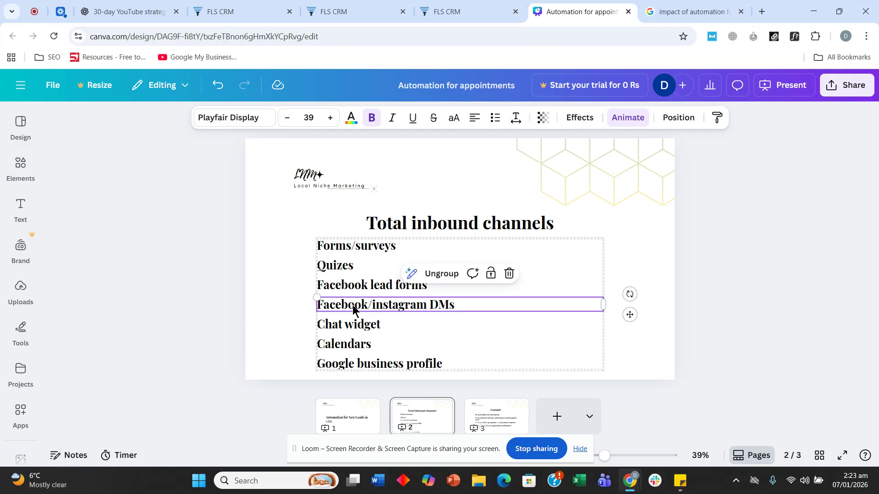
{"action": "left_click", "coordinate": [353, 310]}
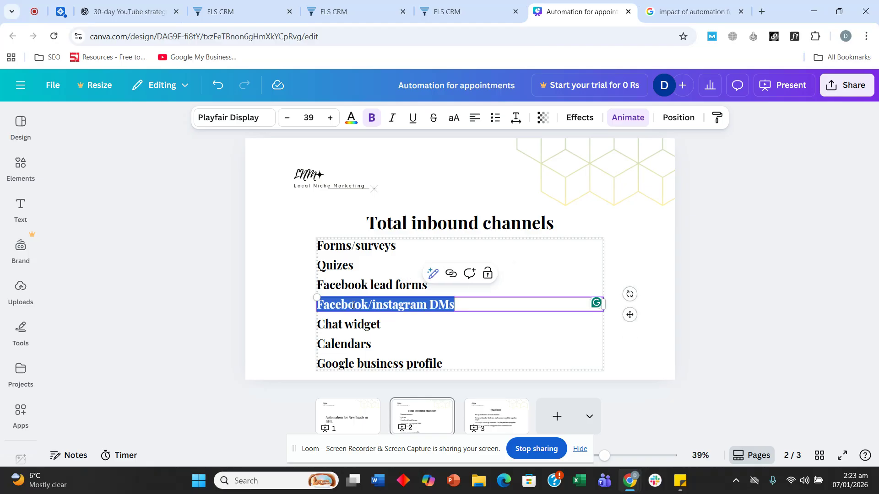
{"action": "left_click", "coordinate": [243, 10]}
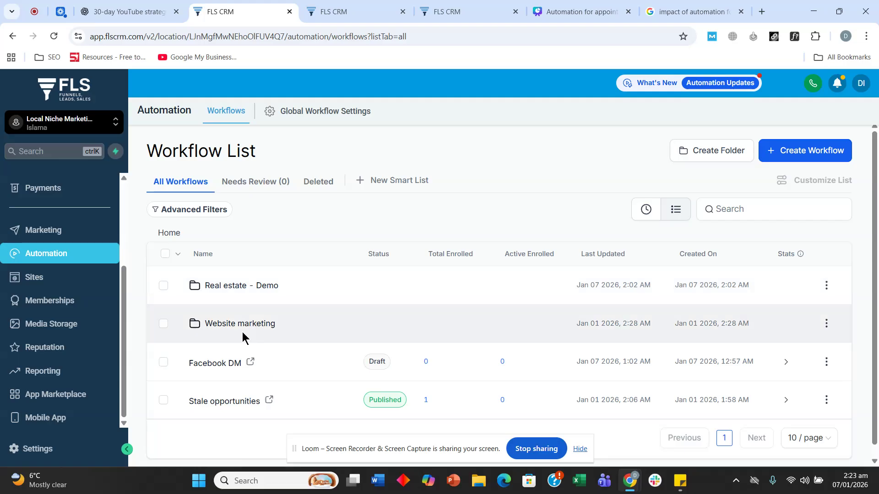
Open the Real estate - Demo folder and duplicate the Form>>pipeline : test workflow
{"action": "scroll", "coordinate": [252, 278], "scroll_direction": "down", "scroll_amount": 1}
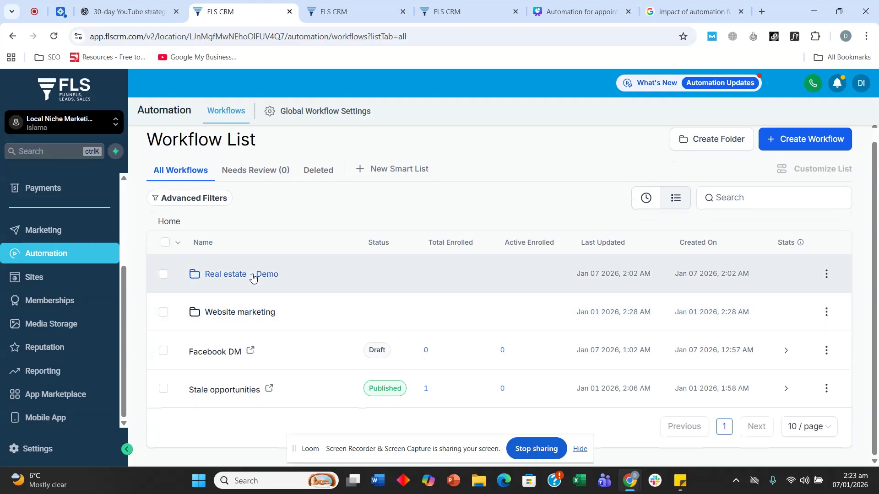
{"action": "left_click", "coordinate": [252, 275]}
{"action": "scroll", "coordinate": [450, 271], "scroll_direction": "down", "scroll_amount": 1}
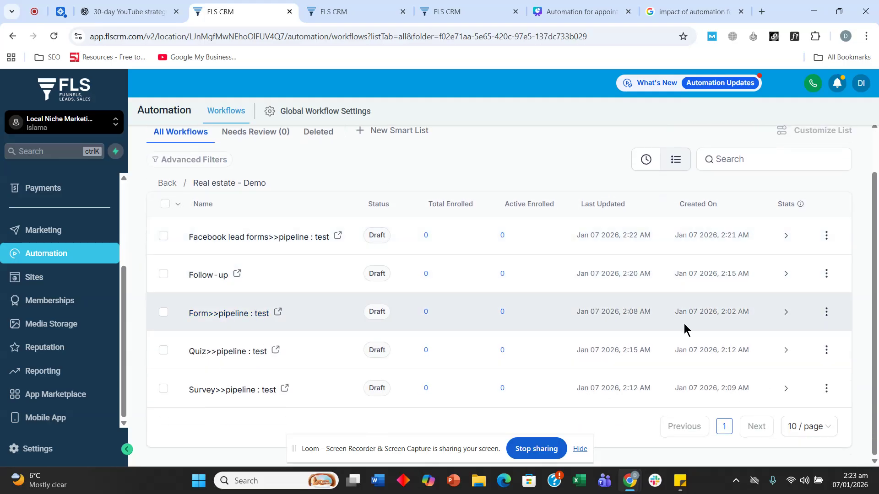
{"action": "left_click", "coordinate": [826, 315]}
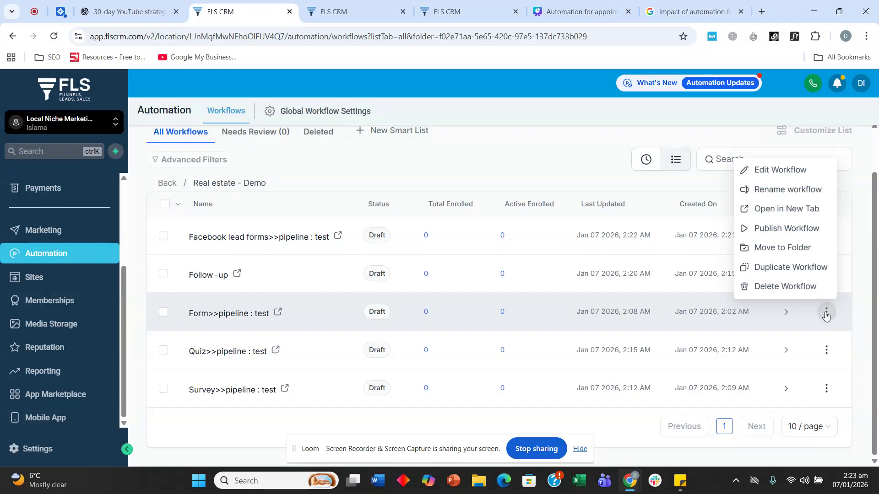
{"action": "left_click", "coordinate": [776, 269]}
Name the copy 'Facebook Dm>>pipeline : test', create it, and open the new workflow
{"action": "left_click", "coordinate": [427, 304]}
{"action": "left_click_drag", "start_coordinate": [419, 307], "coordinate": [369, 307]}
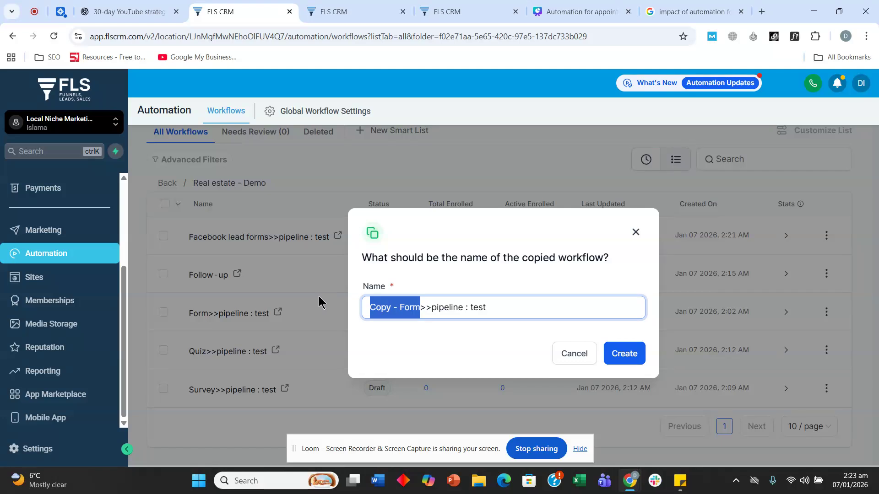
{"action": "type", "text": "Fac"}
{"action": "type", "text": "ebook "}
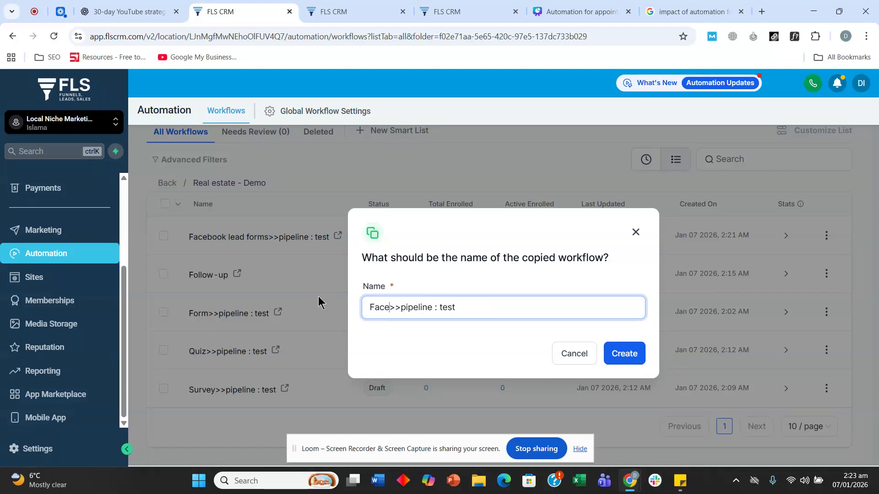
{"action": "type", "text": "Dm"}
{"action": "left_click", "coordinate": [623, 352]}
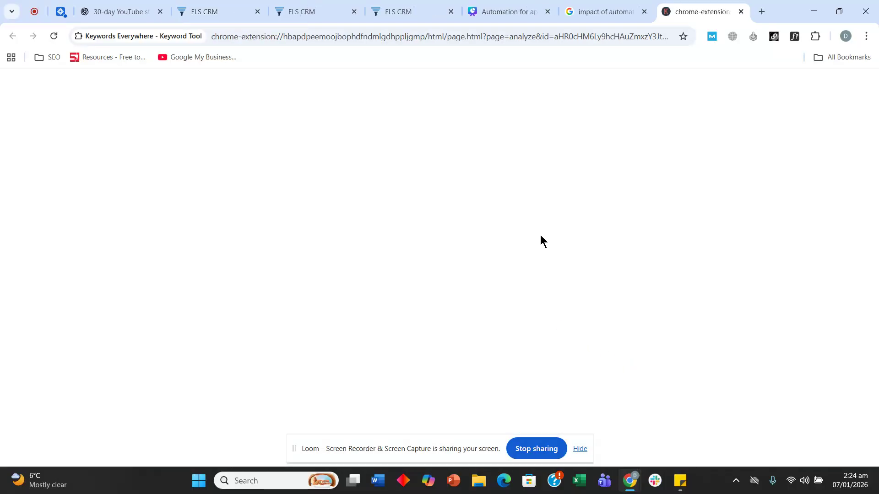
{"action": "left_click", "coordinate": [742, 12]}
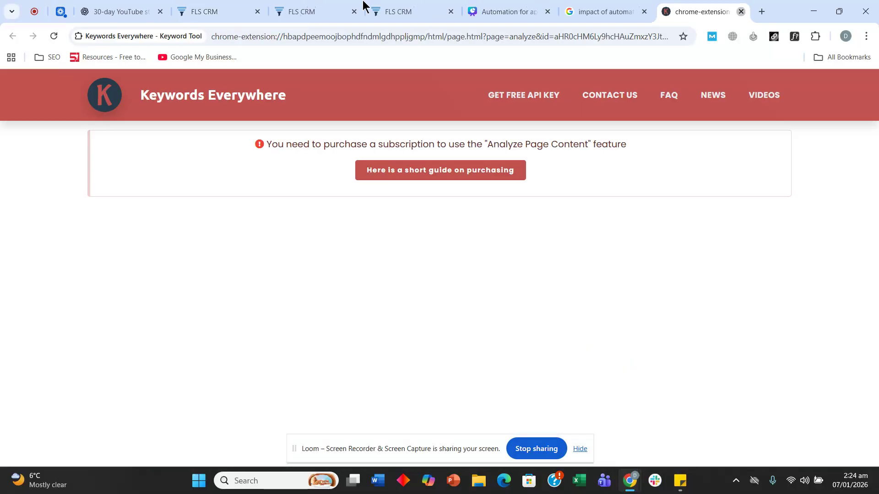
{"action": "left_click", "coordinate": [298, 7]}
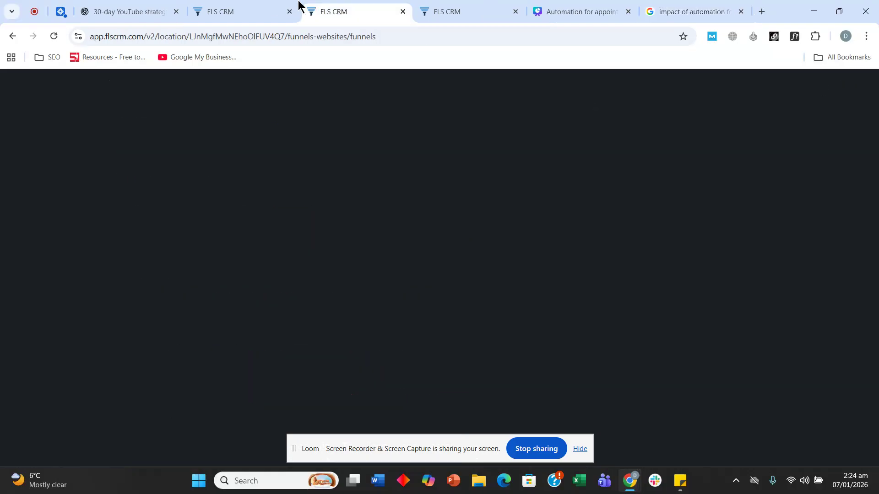
{"action": "left_click", "coordinate": [298, 6]}
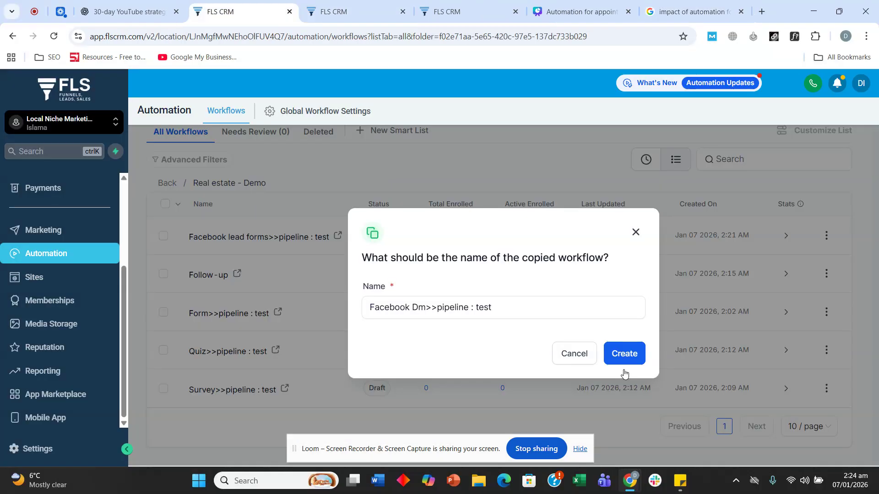
{"action": "left_click", "coordinate": [617, 357]}
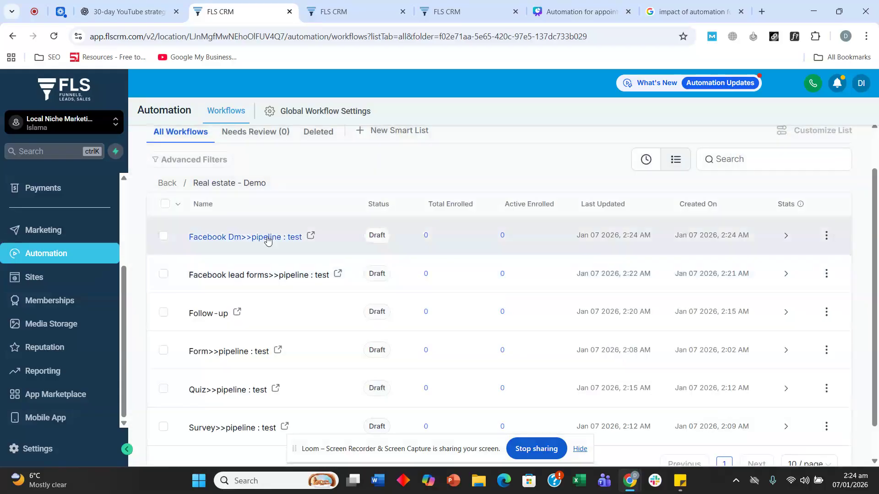
{"action": "left_click", "coordinate": [289, 237]}
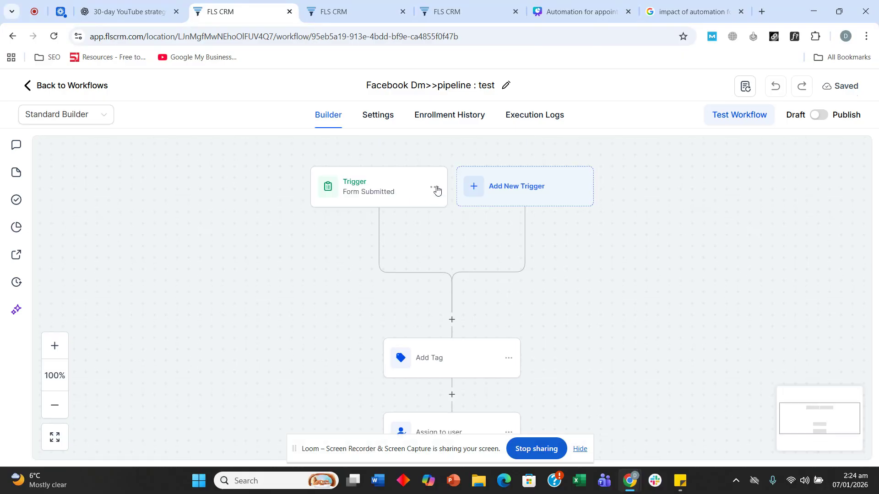
Delete the workflow's existing Form Submitted trigger
{"action": "left_click", "coordinate": [436, 189]}
{"action": "left_click", "coordinate": [409, 256]}
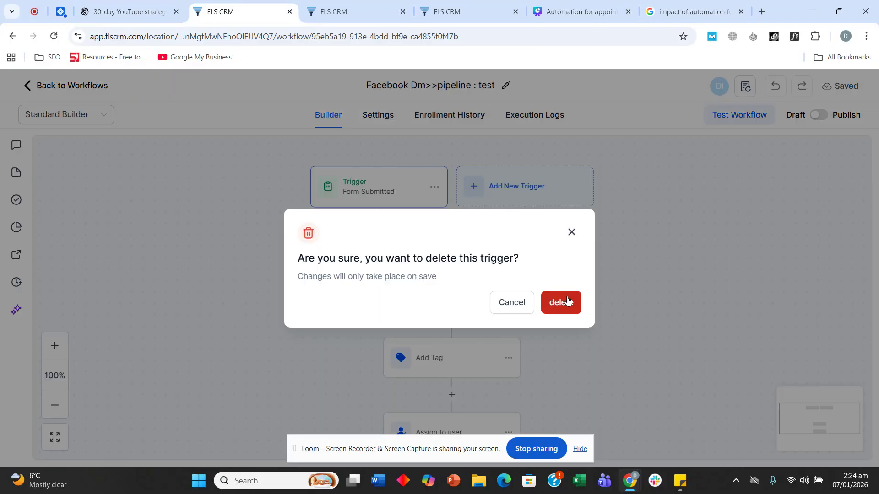
{"action": "left_click", "coordinate": [565, 300]}
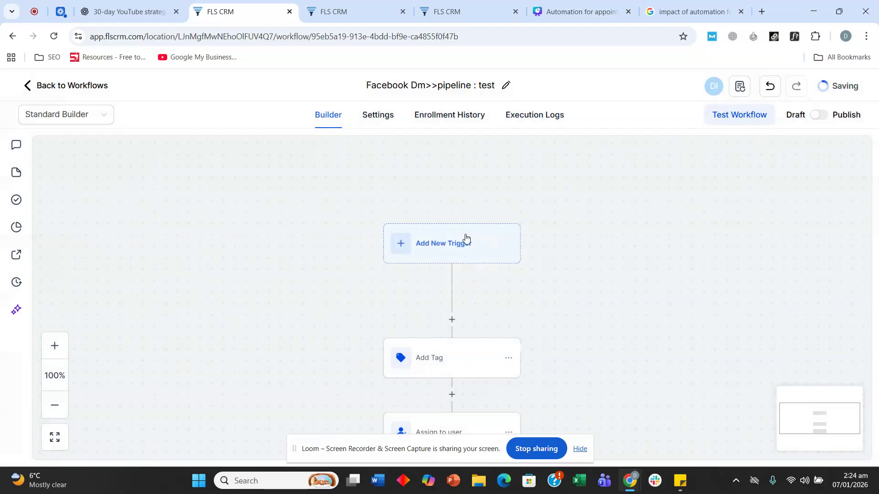
Add a new trigger and choose Customer Replied from the trigger list
{"action": "left_click", "coordinate": [465, 241]}
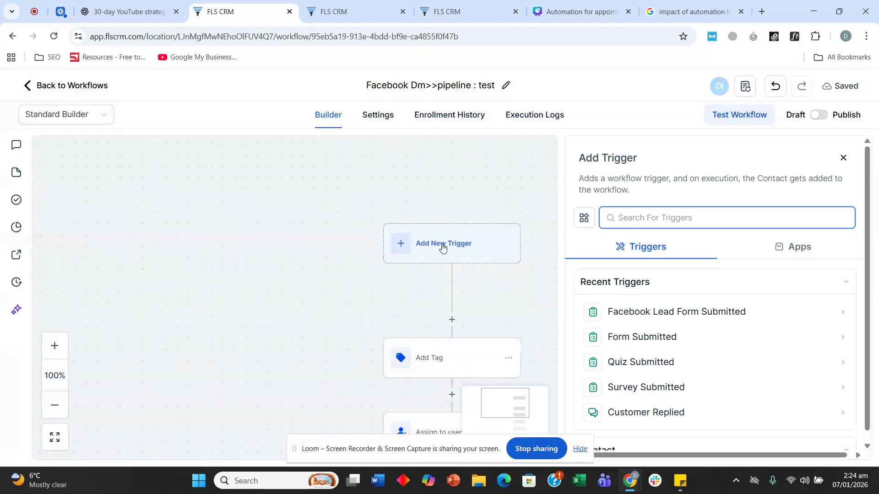
{"action": "scroll", "coordinate": [688, 289], "scroll_direction": "down", "scroll_amount": 2}
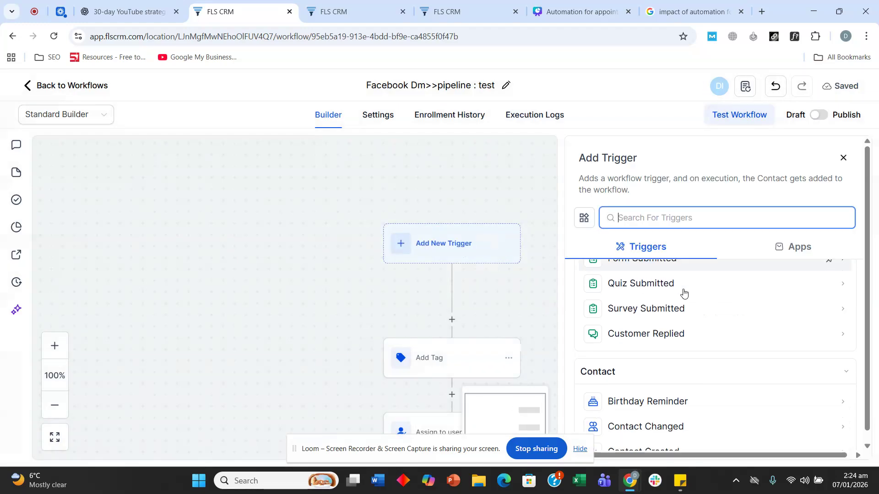
{"action": "scroll", "coordinate": [684, 293], "scroll_direction": "up", "scroll_amount": 2}
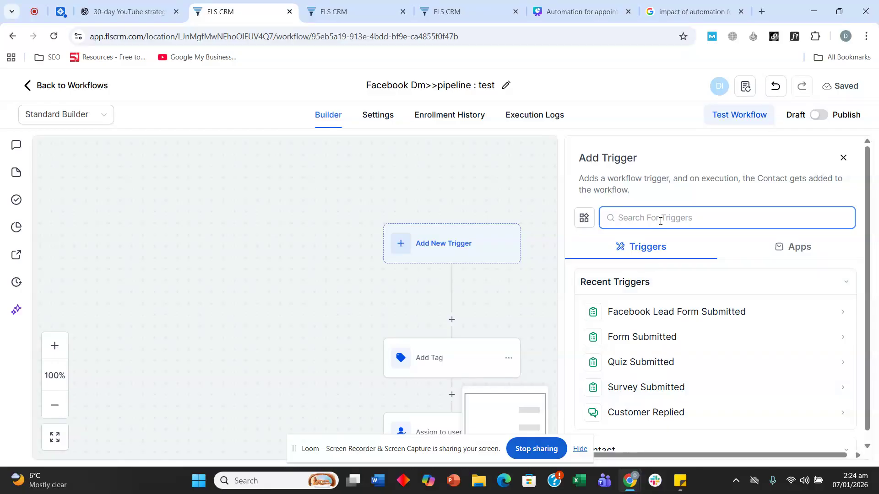
{"action": "type", "text": "face"}
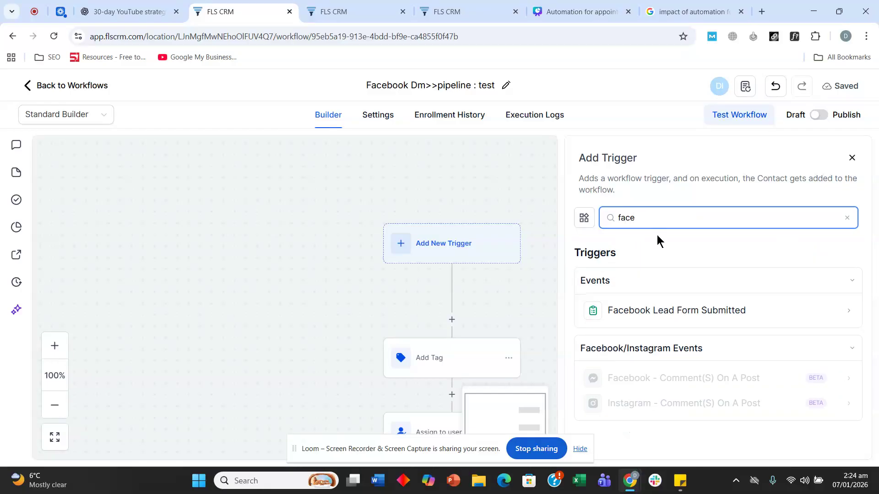
{"action": "key", "text": "ctrl+a"}
{"action": "type", "text": "dm"}
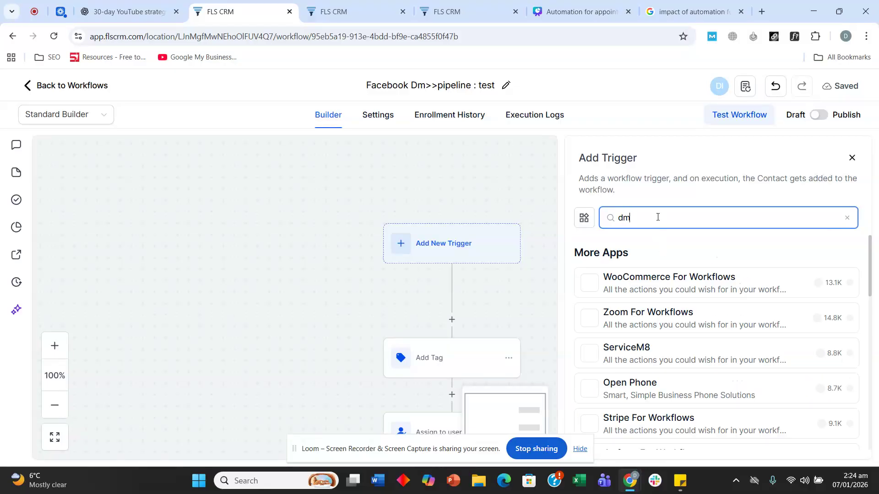
{"action": "key", "text": "BackSpace"}
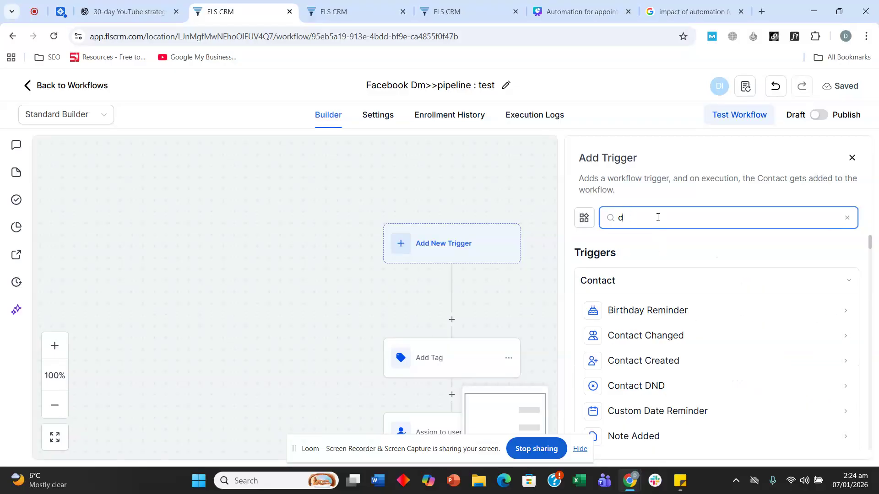
{"action": "key", "text": "BackSpace"}
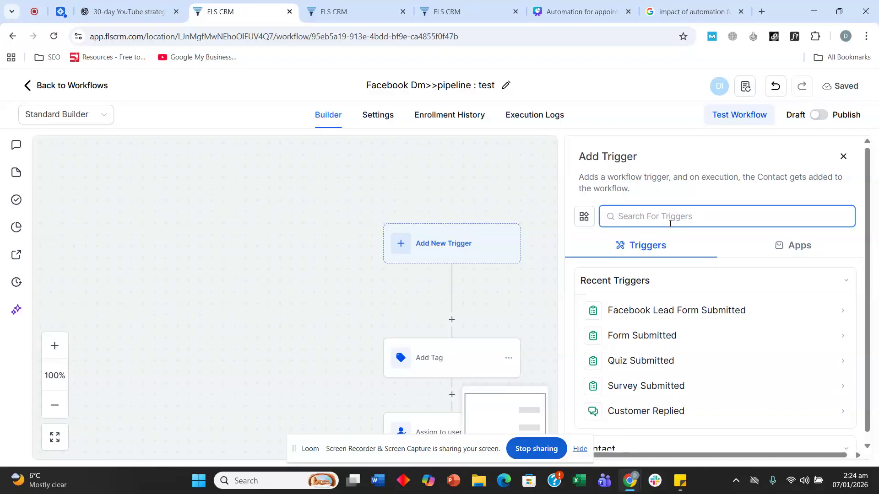
{"action": "scroll", "coordinate": [669, 293], "scroll_direction": "down", "scroll_amount": 5}
{"action": "scroll", "coordinate": [671, 294], "scroll_direction": "down", "scroll_amount": 8}
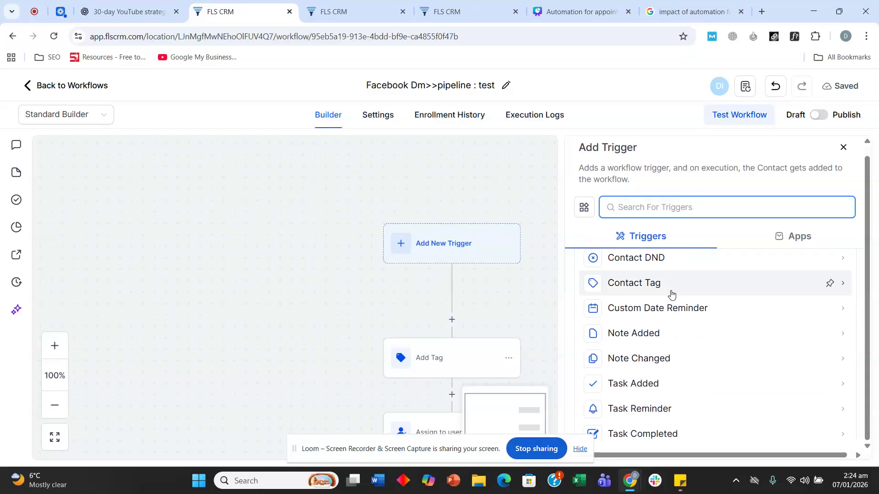
{"action": "scroll", "coordinate": [671, 294], "scroll_direction": "down", "scroll_amount": 3}
{"action": "scroll", "coordinate": [671, 295], "scroll_direction": "up", "scroll_amount": 3}
{"action": "left_click", "coordinate": [659, 347]}
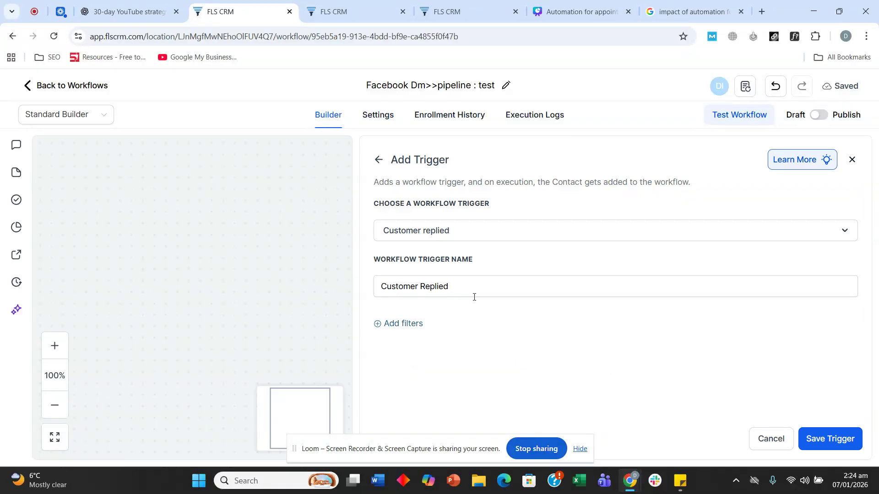
Filter the Customer Replied trigger by Reply channel = Facebook Messenger and save it
{"action": "left_click", "coordinate": [417, 324]}
{"action": "left_click", "coordinate": [414, 337]}
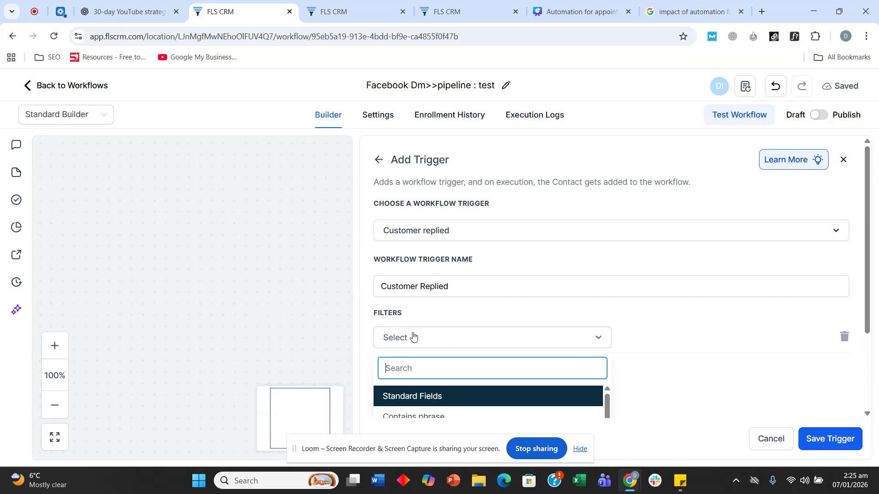
{"action": "scroll", "coordinate": [415, 296], "scroll_direction": "down", "scroll_amount": 3}
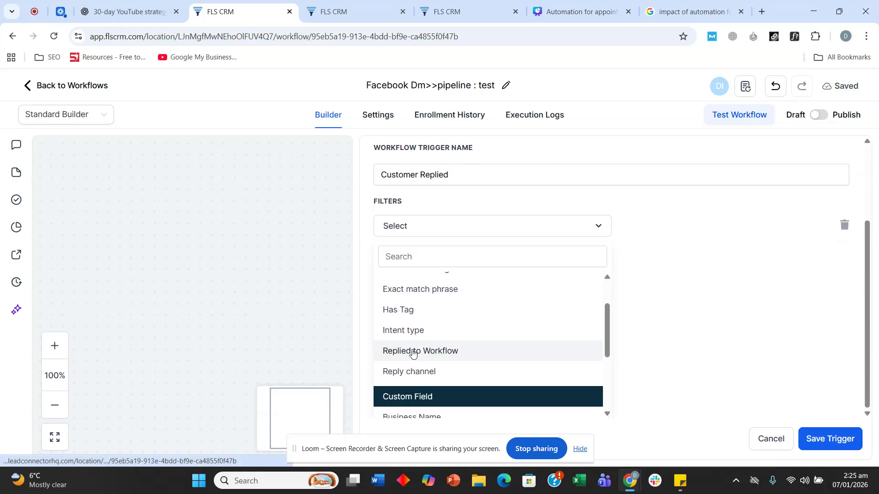
{"action": "left_click", "coordinate": [409, 351]}
{"action": "left_click", "coordinate": [466, 337]}
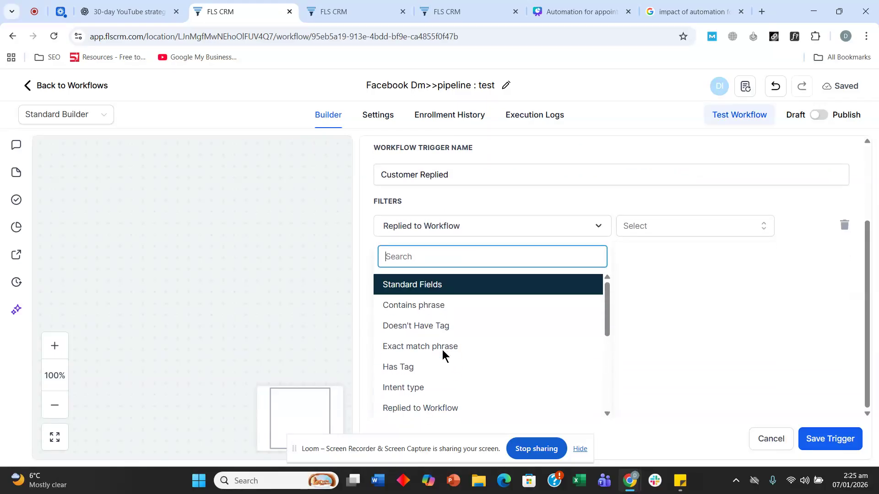
{"action": "scroll", "coordinate": [445, 353], "scroll_direction": "down", "scroll_amount": 3}
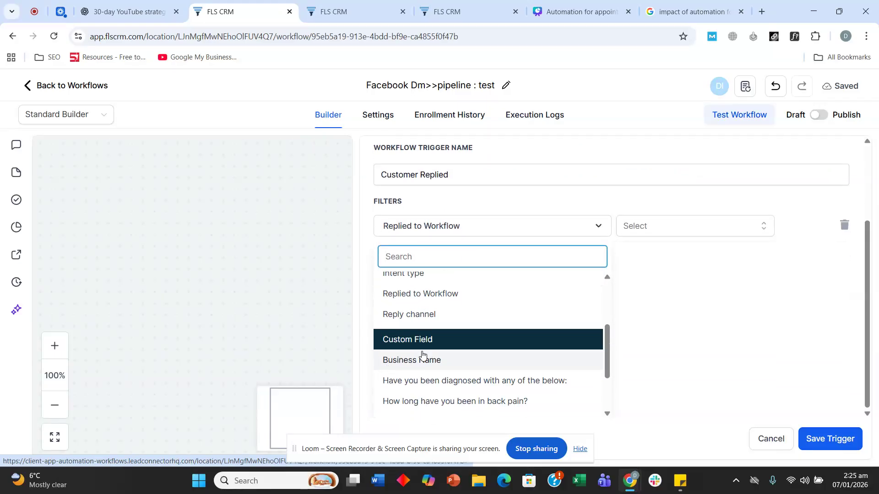
{"action": "left_click", "coordinate": [439, 317]}
{"action": "left_click", "coordinate": [677, 338]}
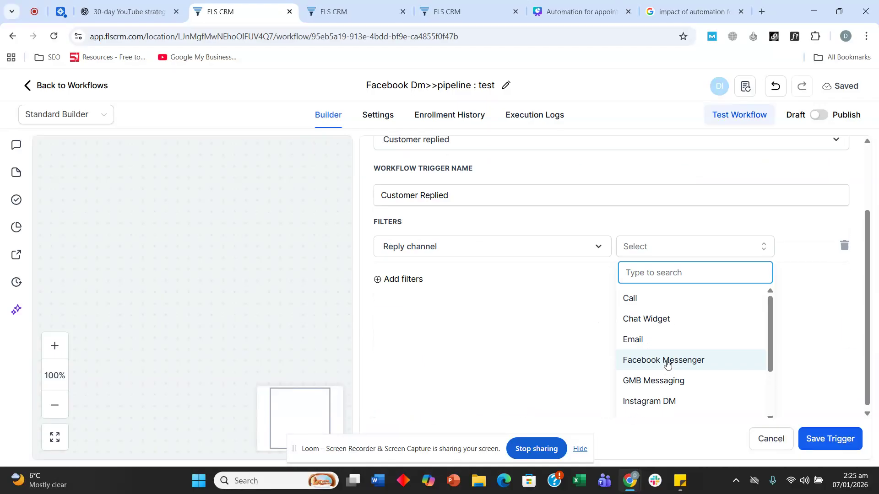
{"action": "scroll", "coordinate": [669, 388], "scroll_direction": "down", "scroll_amount": 1}
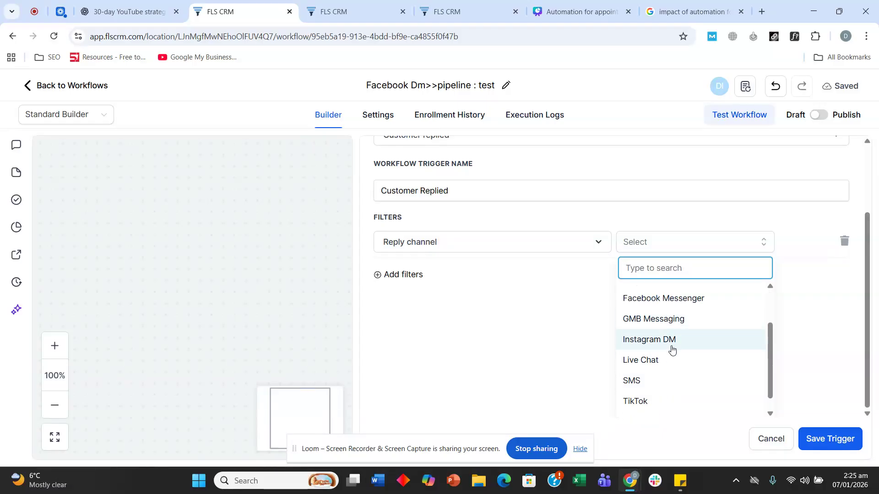
{"action": "left_click", "coordinate": [672, 308]}
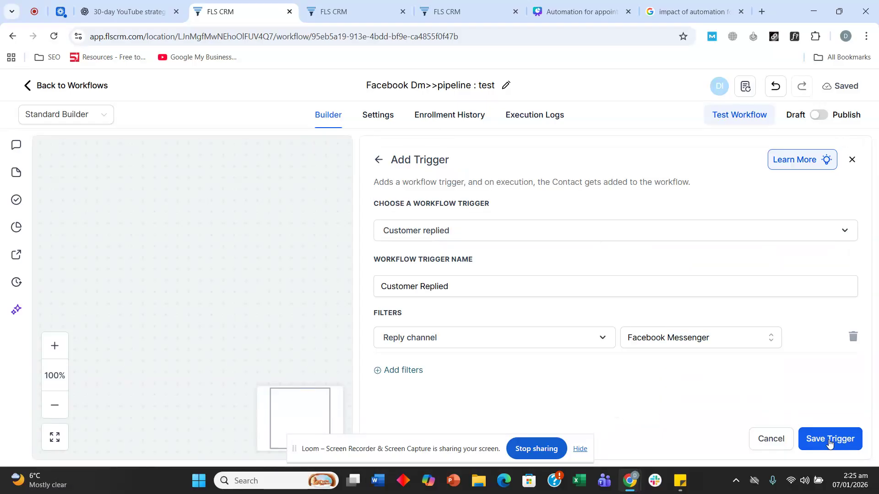
{"action": "left_click", "coordinate": [830, 439]}
Open the Add Tag step and remove its website tag
{"action": "scroll", "coordinate": [295, 252], "scroll_direction": "down", "scroll_amount": 4}
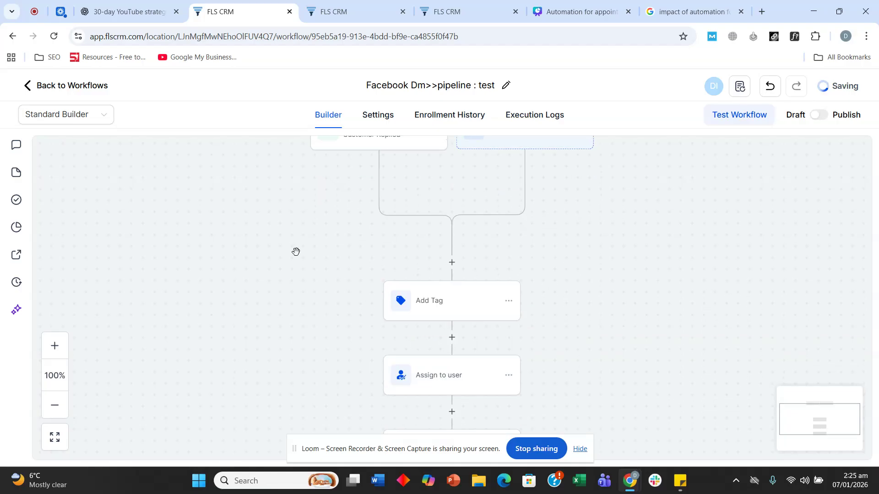
{"action": "scroll", "coordinate": [295, 252], "scroll_direction": "down", "scroll_amount": 2}
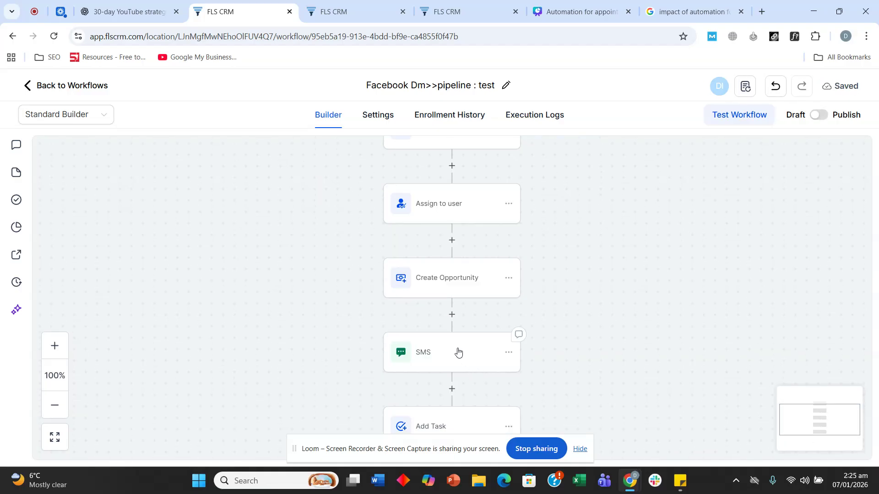
{"action": "scroll", "coordinate": [454, 352], "scroll_direction": "up", "scroll_amount": 1}
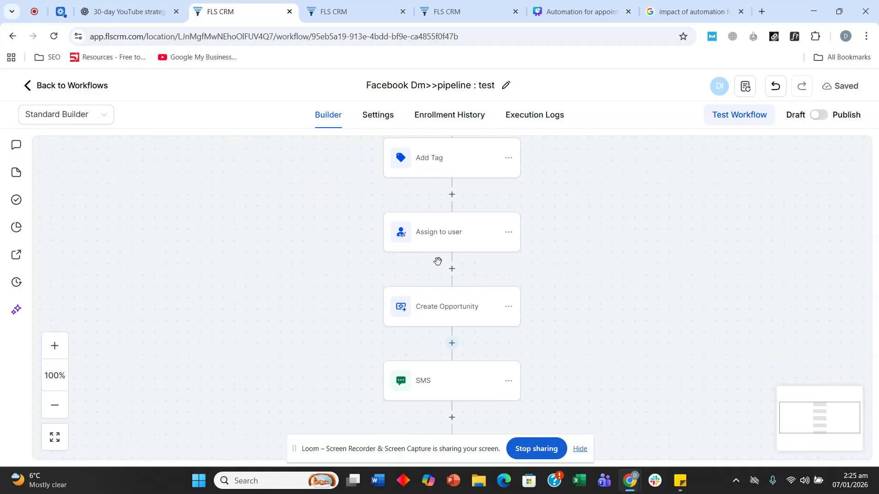
{"action": "left_click", "coordinate": [415, 167]}
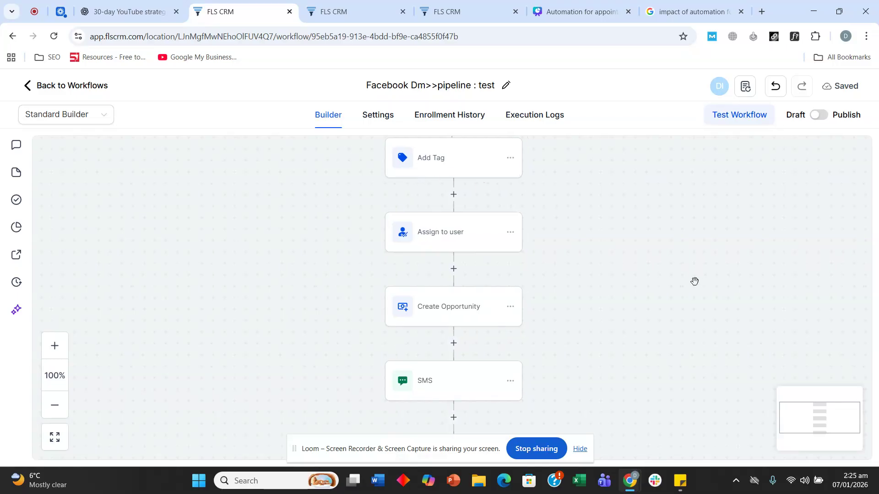
{"action": "left_click", "coordinate": [449, 174]}
{"action": "left_click", "coordinate": [625, 272]}
Create and apply a new 'facebook page' tag in the Add Tag step
{"action": "left_click", "coordinate": [645, 276]}
{"action": "type", "text": "Facebokk"}
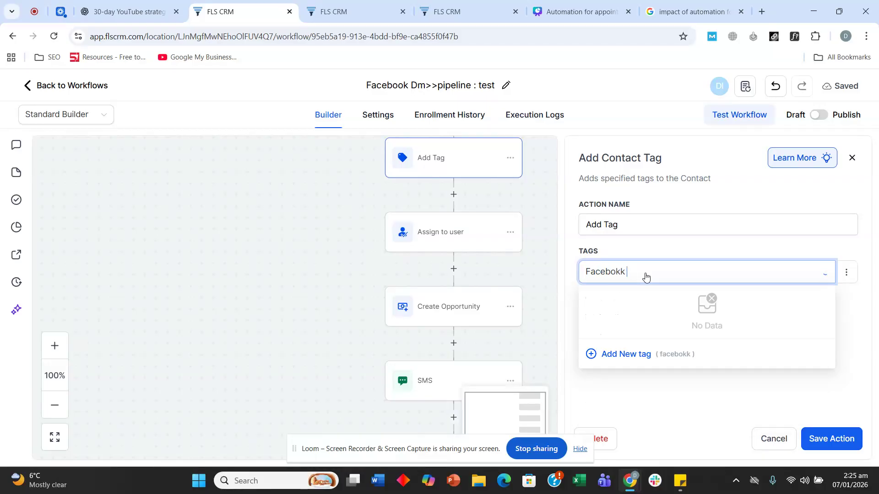
{"action": "key", "text": "BackSpace"}
{"action": "type", "text": "ok le"}
{"action": "key", "text": "BackSpace"}
{"action": "key", "text": "BackSpace"}
{"action": "key", "text": "BackSpace"}
{"action": "type", "text": "page"}
{"action": "left_click", "coordinate": [602, 354]}
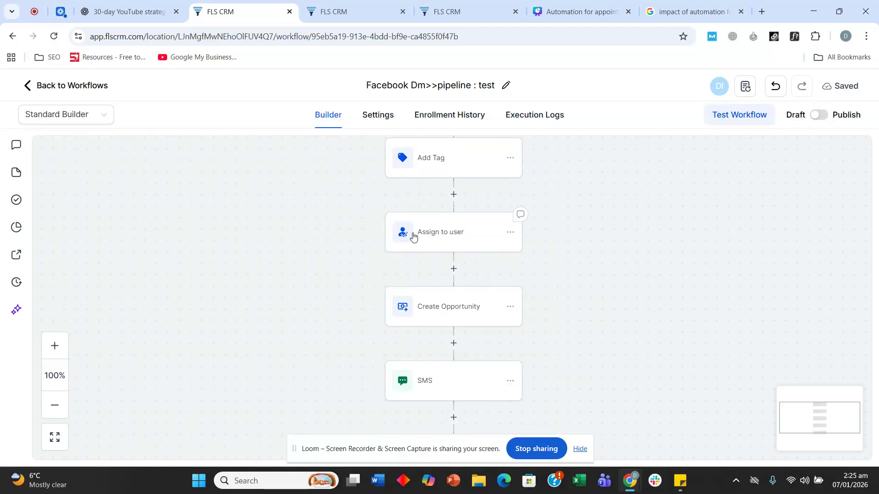
{"action": "scroll", "coordinate": [409, 235], "scroll_direction": "down", "scroll_amount": 1}
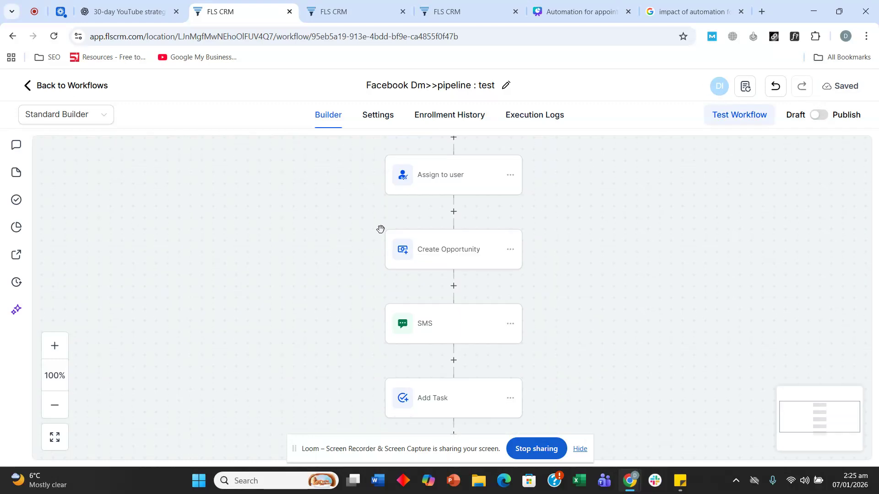
{"action": "scroll", "coordinate": [452, 258], "scroll_direction": "down", "scroll_amount": 1}
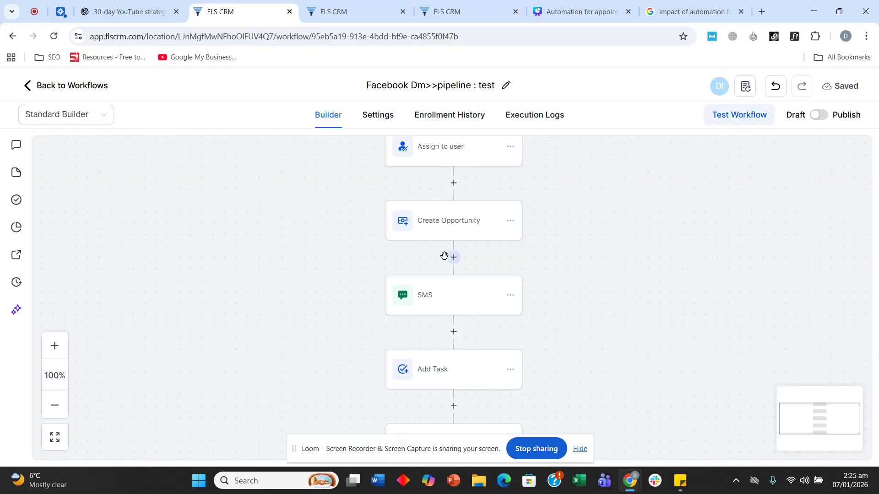
{"action": "scroll", "coordinate": [444, 260], "scroll_direction": "down", "scroll_amount": 1}
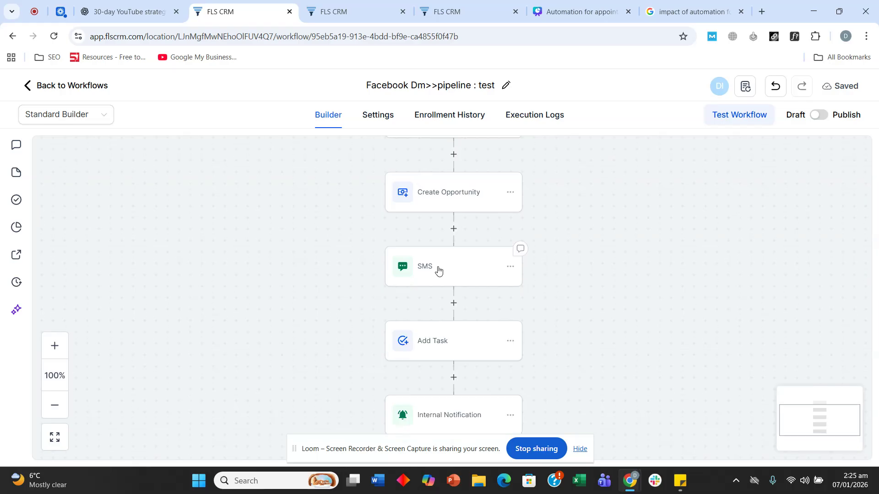
Insert a Facebook Interactive Messenger action between Create Opportunity and SMS
{"action": "left_click", "coordinate": [454, 228]}
{"action": "scroll", "coordinate": [647, 303], "scroll_direction": "down", "scroll_amount": 3}
{"action": "scroll", "coordinate": [650, 284], "scroll_direction": "up", "scroll_amount": 3}
{"action": "type", "text": "face"}
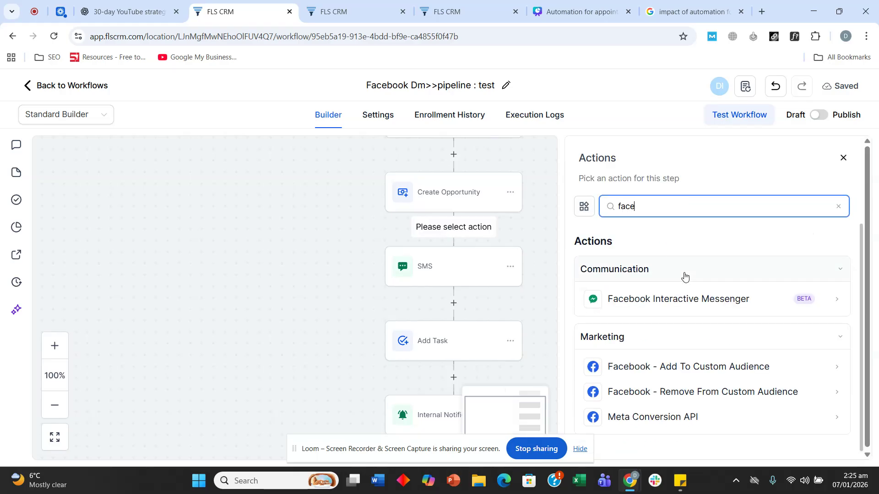
{"action": "left_click", "coordinate": [697, 306]}
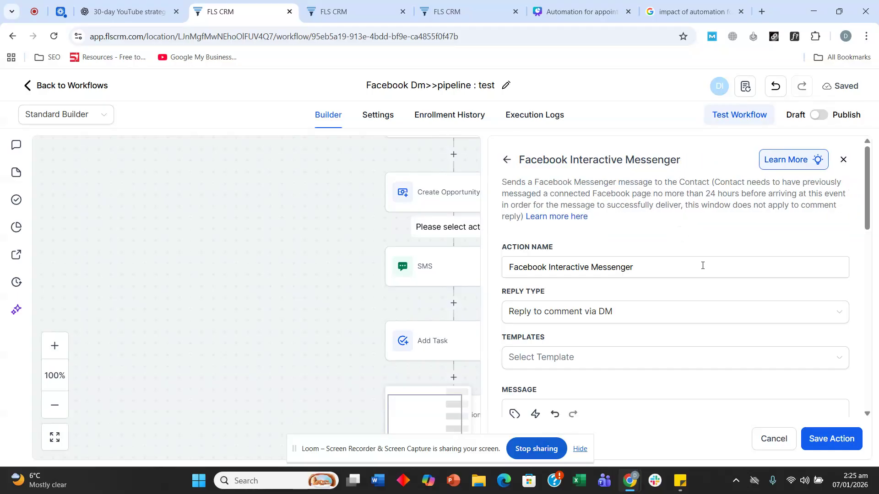
Give the Messenger step the placeholder message 'adsad' and save it
{"action": "scroll", "coordinate": [694, 270], "scroll_direction": "down", "scroll_amount": 5}
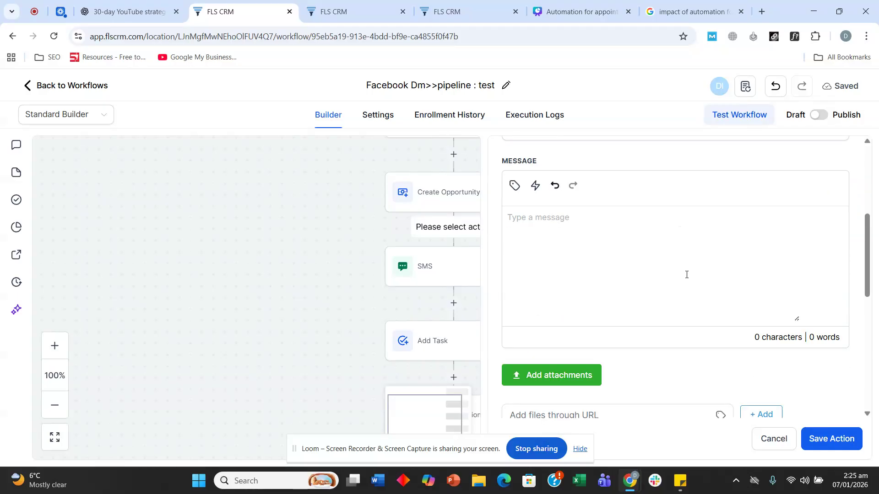
{"action": "left_click", "coordinate": [438, 271]}
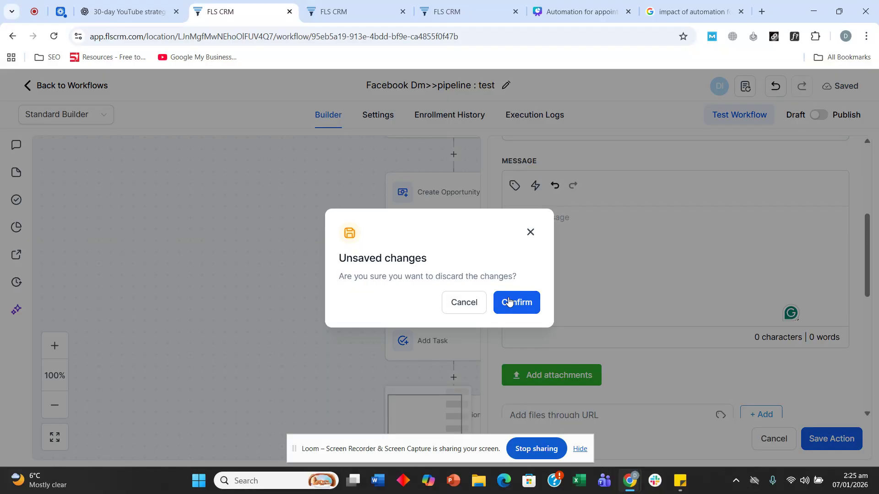
{"action": "left_click", "coordinate": [526, 232]}
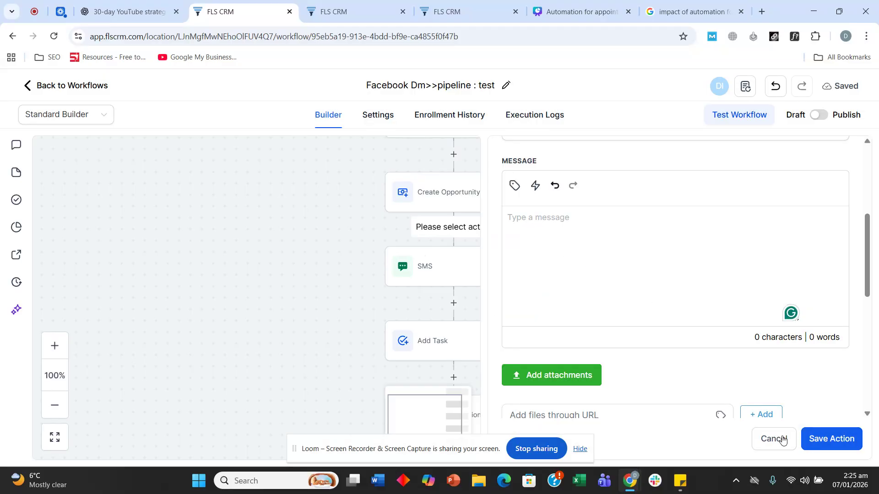
{"action": "left_click", "coordinate": [830, 437]}
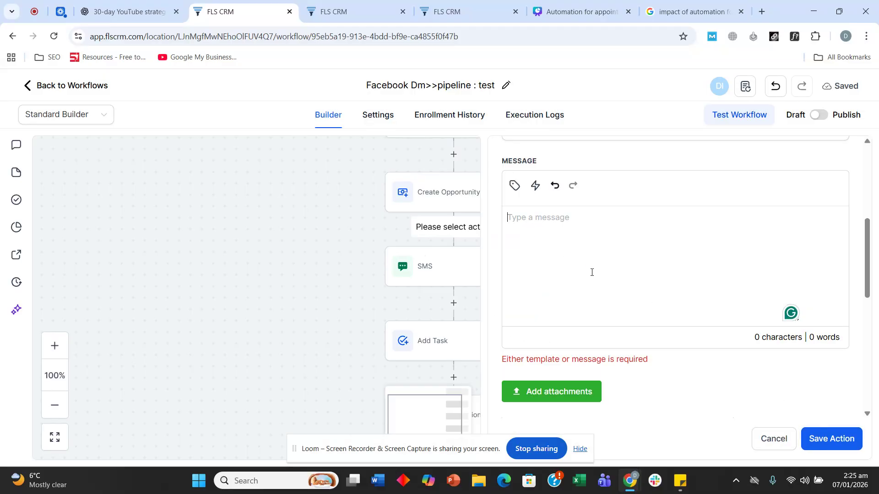
{"action": "type", "text": "adsad"}
{"action": "left_click", "coordinate": [833, 447]}
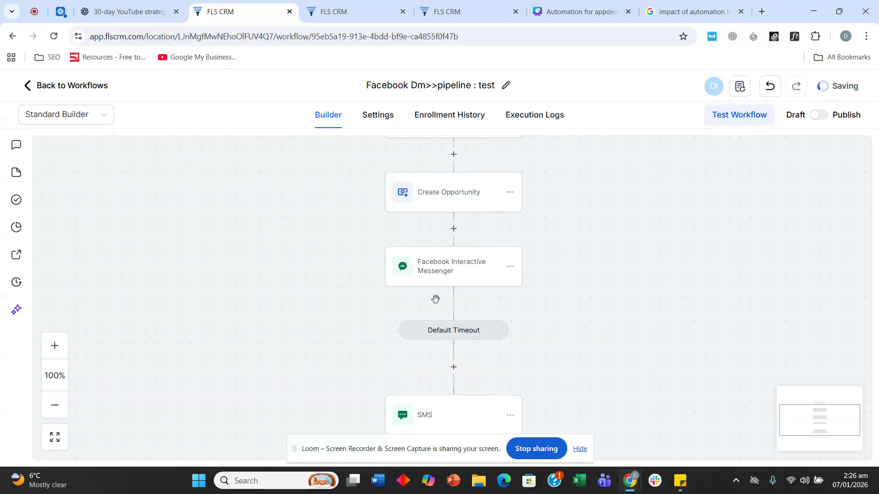
{"action": "scroll", "coordinate": [435, 299], "scroll_direction": "down", "scroll_amount": 2}
Replace the Messenger step's placeholder with the greeting copied from the SMS step
{"action": "left_click", "coordinate": [459, 330]}
{"action": "scroll", "coordinate": [631, 335], "scroll_direction": "down", "scroll_amount": 1}
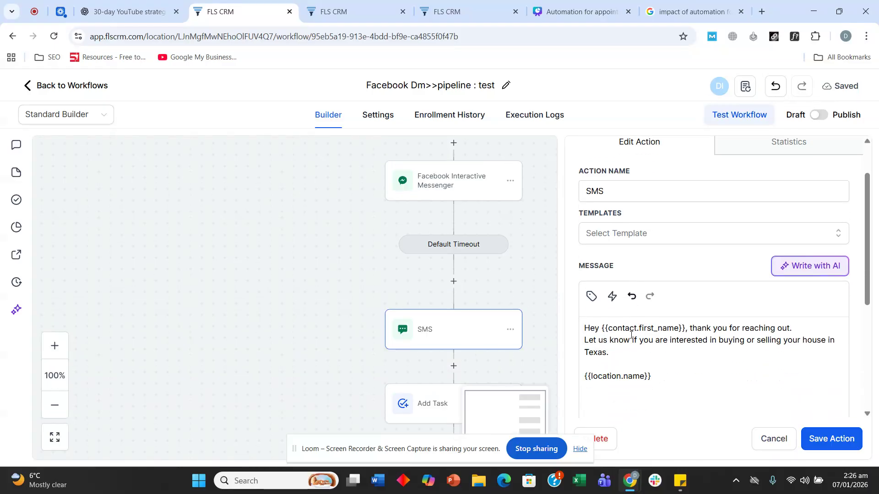
{"action": "scroll", "coordinate": [631, 335], "scroll_direction": "down", "scroll_amount": 1}
{"action": "key", "text": "ctrl+a"}
{"action": "key", "text": "ctrl+c"}
{"action": "left_click", "coordinate": [773, 438]}
{"action": "left_click", "coordinate": [445, 194]}
{"action": "scroll", "coordinate": [608, 366], "scroll_direction": "down", "scroll_amount": 5}
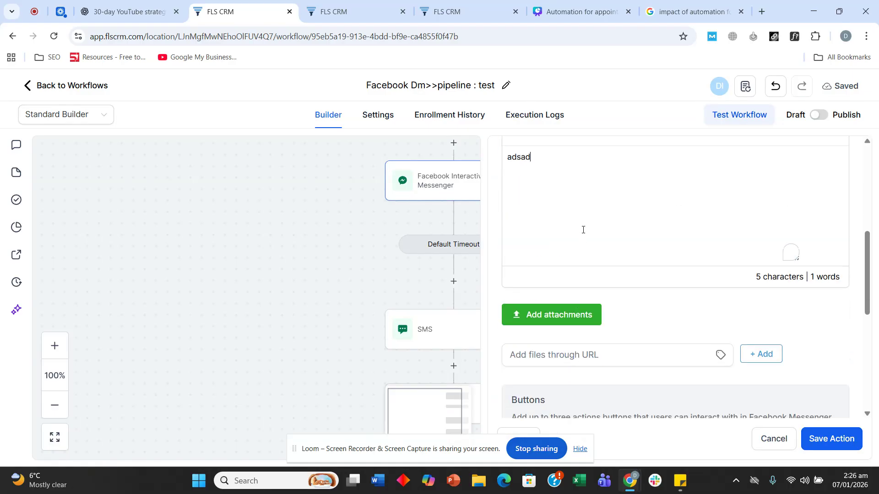
{"action": "key", "text": "ctrl+a"}
{"action": "key", "text": "ctrl+v"}
{"action": "scroll", "coordinate": [598, 211], "scroll_direction": "down", "scroll_amount": 3}
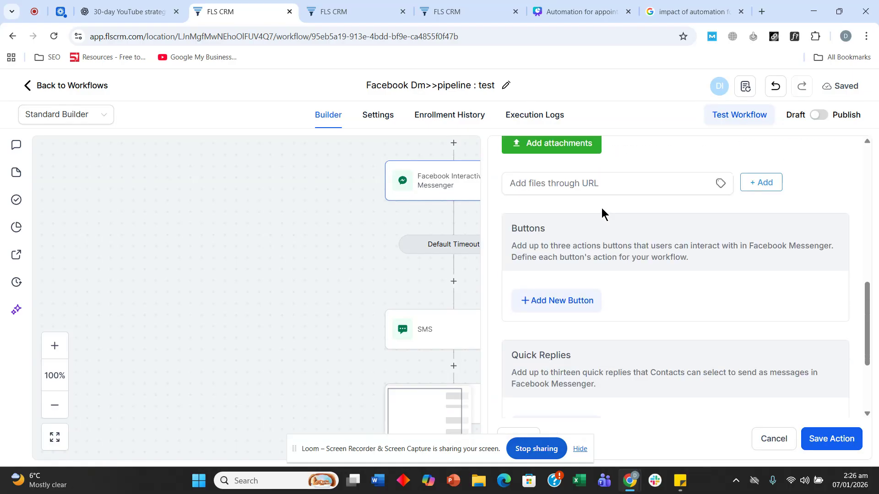
{"action": "scroll", "coordinate": [614, 247], "scroll_direction": "down", "scroll_amount": 1}
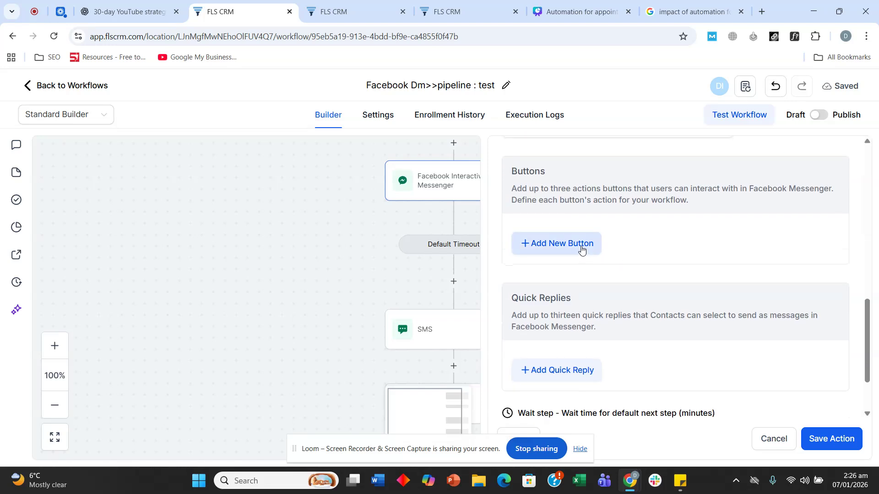
{"action": "scroll", "coordinate": [565, 239], "scroll_direction": "down", "scroll_amount": 2}
{"action": "scroll", "coordinate": [583, 312], "scroll_direction": "down", "scroll_amount": 3}
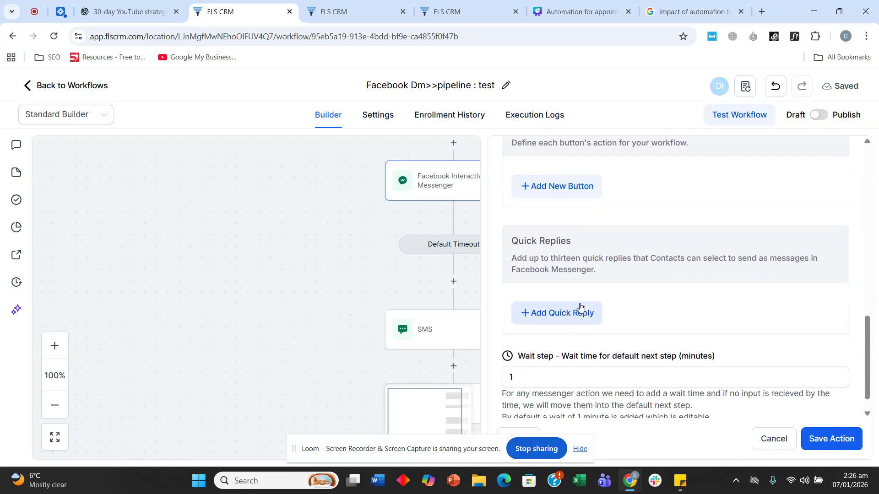
{"action": "scroll", "coordinate": [584, 299], "scroll_direction": "up", "scroll_amount": 2}
{"action": "scroll", "coordinate": [584, 299], "scroll_direction": "up", "scroll_amount": 3}
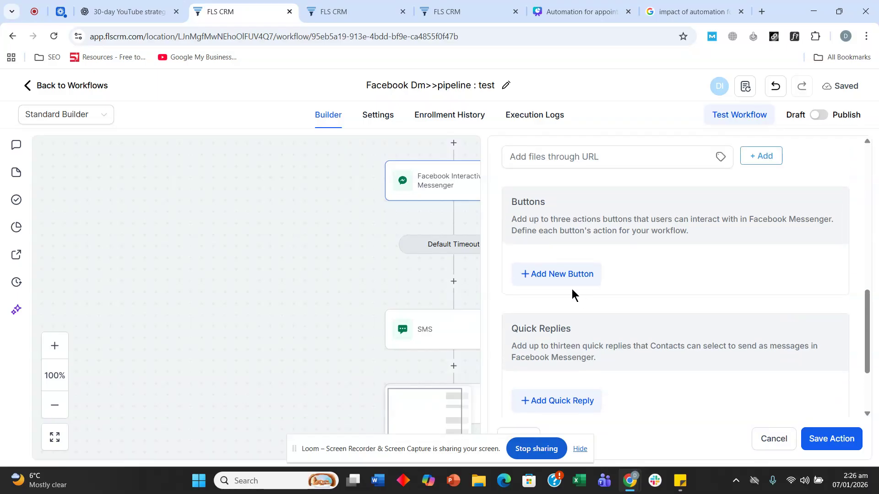
Add a new button to the Messenger message and open its condition list
{"action": "left_click", "coordinate": [552, 274]}
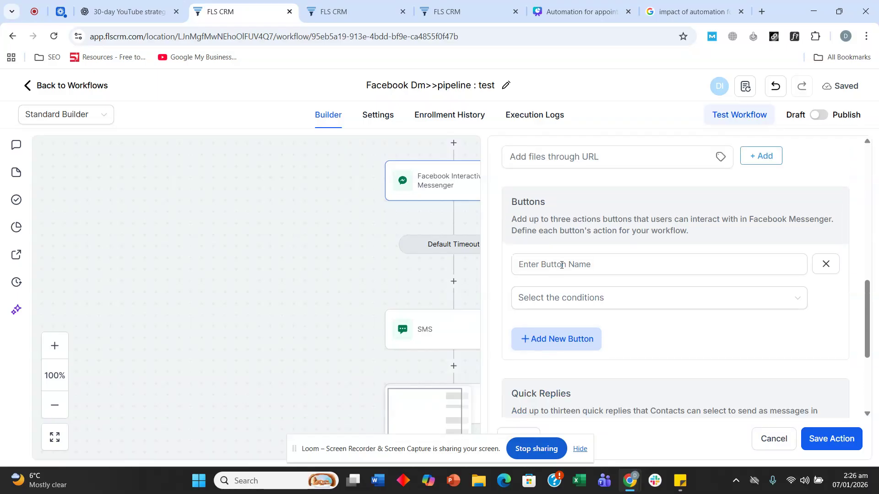
{"action": "left_click", "coordinate": [564, 264]}
{"action": "left_click", "coordinate": [669, 297]}
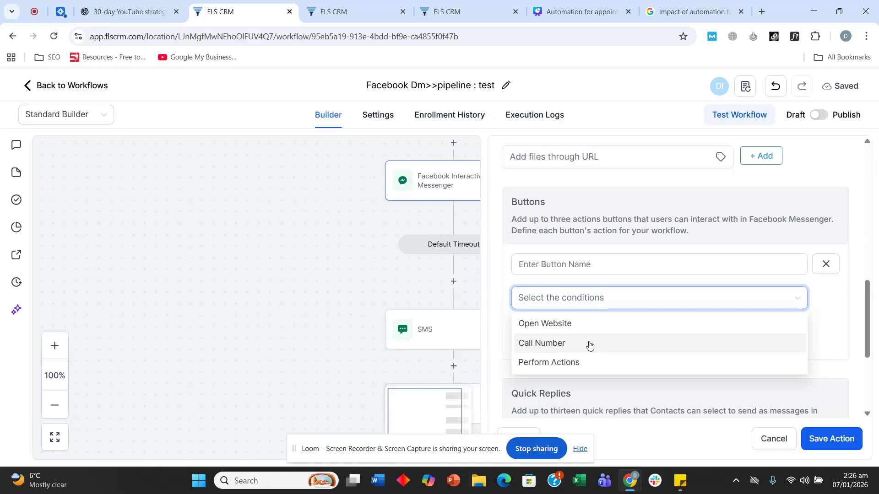
Make the new button a 'Call us now' phone-call button and begin entering its number
{"action": "left_click", "coordinate": [572, 351]}
{"action": "left_click", "coordinate": [619, 333]}
{"action": "left_click", "coordinate": [604, 268]}
{"action": "type", "text": "Call us now"}
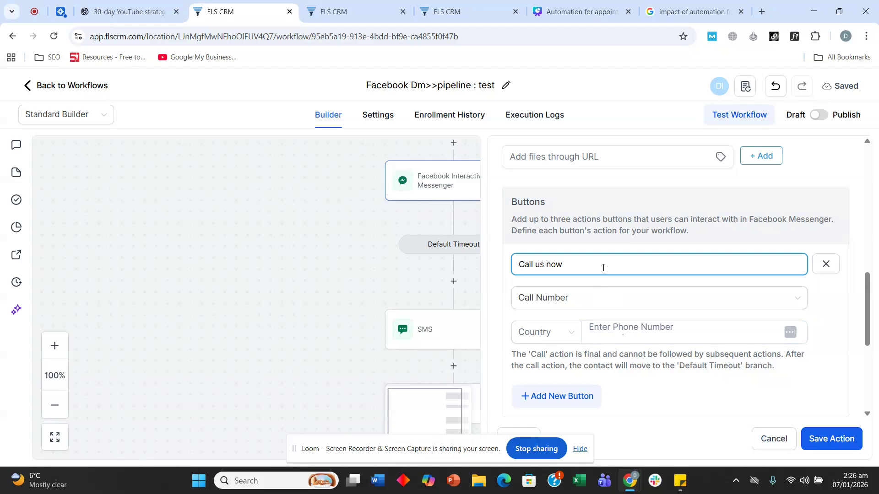
{"action": "left_click", "coordinate": [636, 337]}
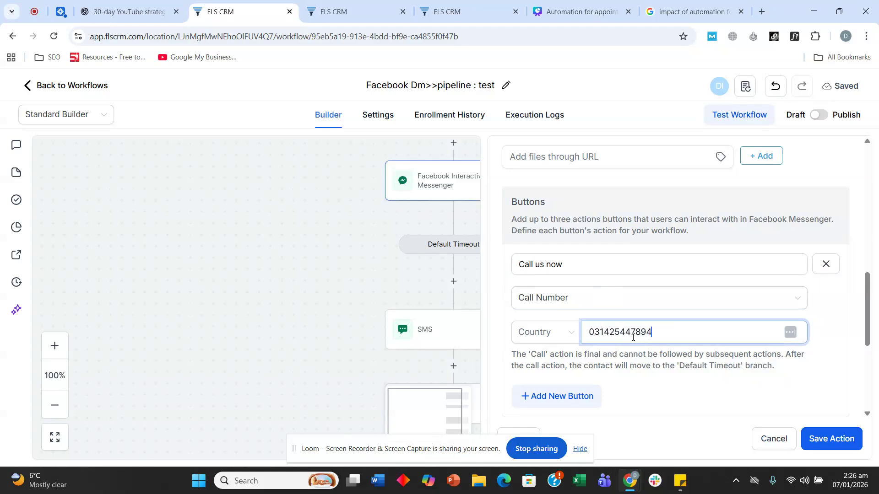
Correct the button's phone number, swapping the leading zero for a +1 prefix
{"action": "left_click", "coordinate": [852, 446]}
{"action": "left_click", "coordinate": [646, 333]}
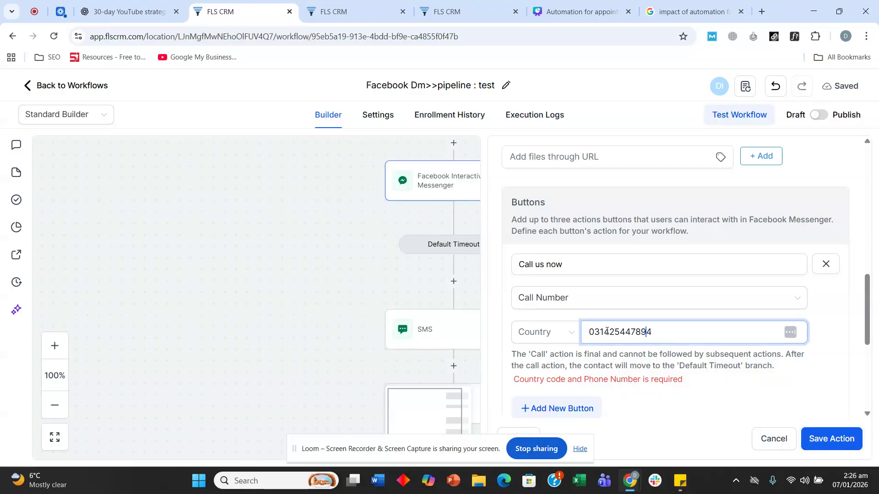
{"action": "key", "text": "BackSpace"}
{"action": "type", "text": "+1"}
{"action": "key", "text": "BackSpace"}
{"action": "type", "text": "1"}
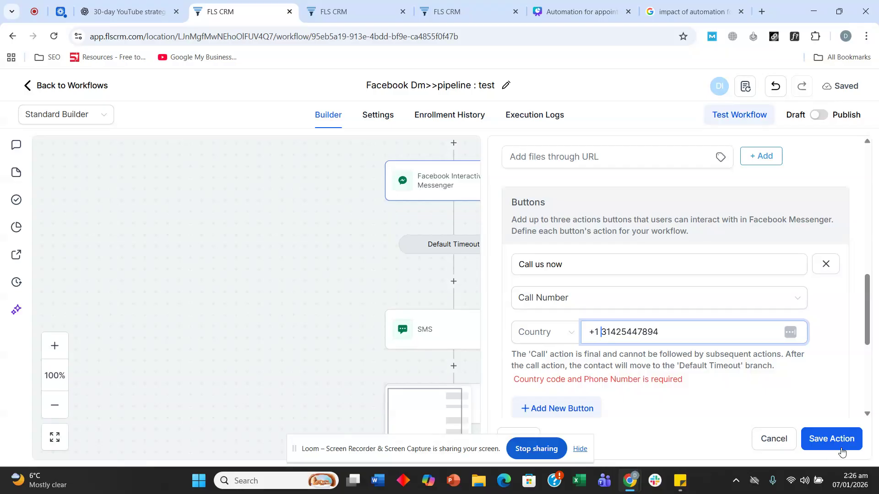
{"action": "left_click", "coordinate": [842, 448]}
{"action": "left_click", "coordinate": [699, 324]}
{"action": "key", "text": "BackSpace"}
{"action": "left_click_drag", "start_coordinate": [698, 324], "coordinate": [650, 333]}
{"action": "left_click", "coordinate": [678, 336]}
{"action": "left_click", "coordinate": [837, 445]}
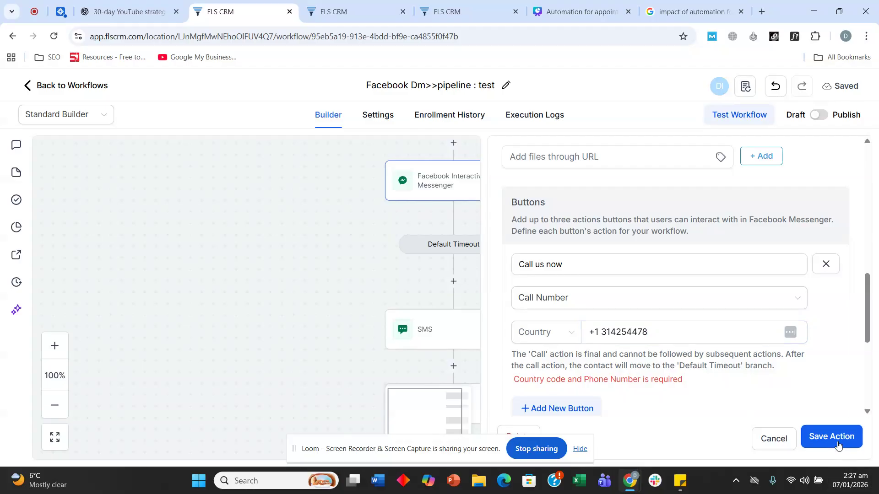
Set the call button's country to US, adjust the number, and save the action
{"action": "left_click", "coordinate": [557, 332]}
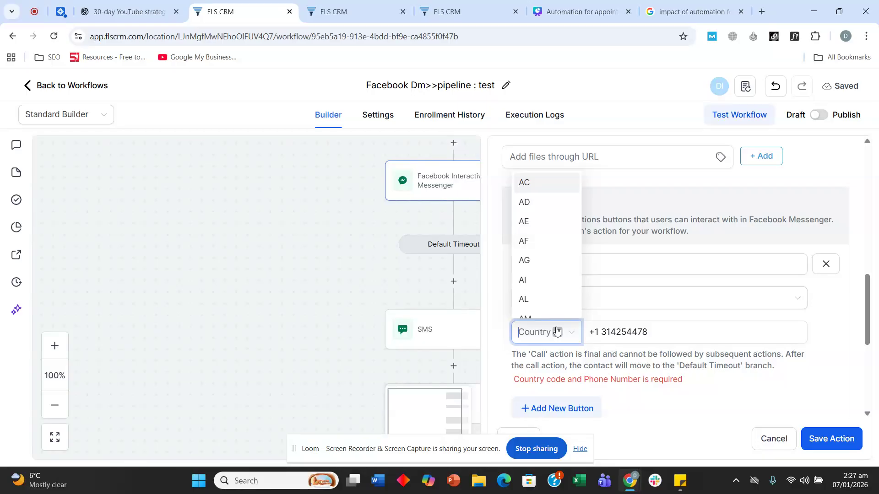
{"action": "type", "text": "us"}
{"action": "left_click", "coordinate": [523, 359]}
{"action": "left_click", "coordinate": [833, 437]}
{"action": "left_click", "coordinate": [601, 331]}
{"action": "key", "text": "BackSpace"}
{"action": "key", "text": "BackSpace"}
{"action": "type", "text": "2"}
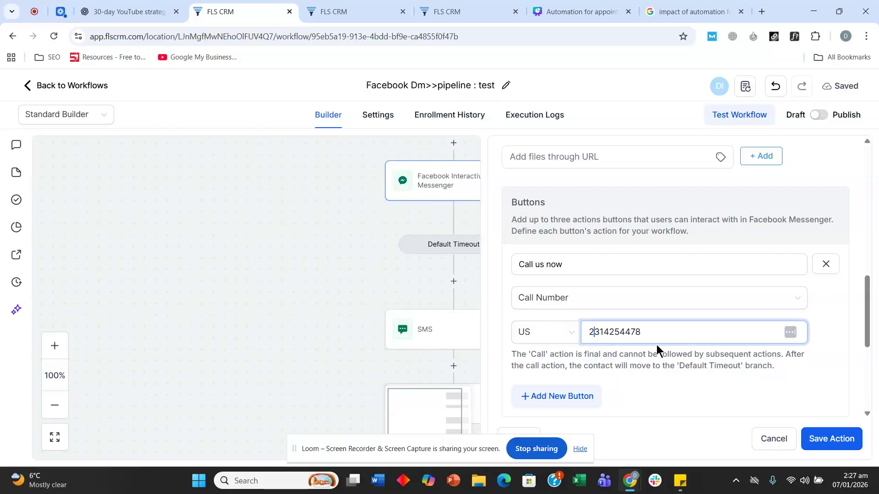
{"action": "left_click", "coordinate": [831, 438]}
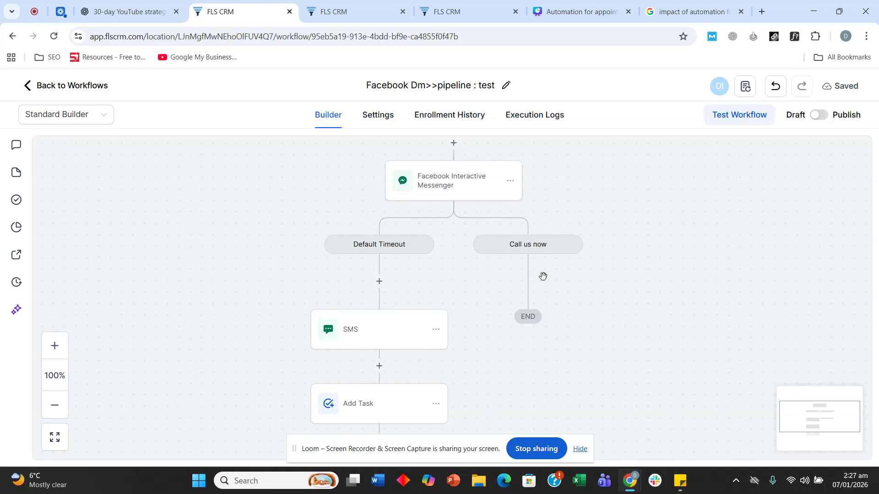
Scroll the Default Timeout branch and look at the SMS step's options without changing anything
{"action": "scroll", "coordinate": [540, 265], "scroll_direction": "down", "scroll_amount": 1}
{"action": "scroll", "coordinate": [504, 257], "scroll_direction": "up", "scroll_amount": 1}
{"action": "scroll", "coordinate": [409, 246], "scroll_direction": "down", "scroll_amount": 1}
{"action": "scroll", "coordinate": [404, 245], "scroll_direction": "down", "scroll_amount": 1}
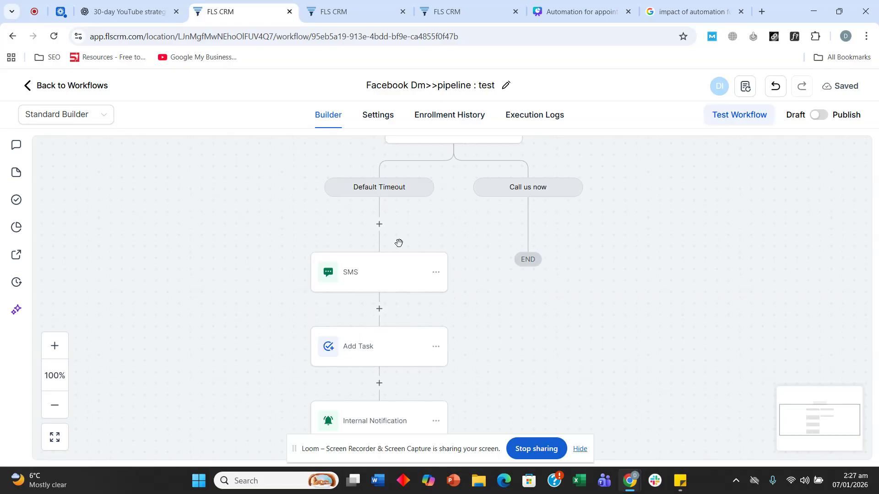
{"action": "scroll", "coordinate": [401, 247], "scroll_direction": "up", "scroll_amount": 1}
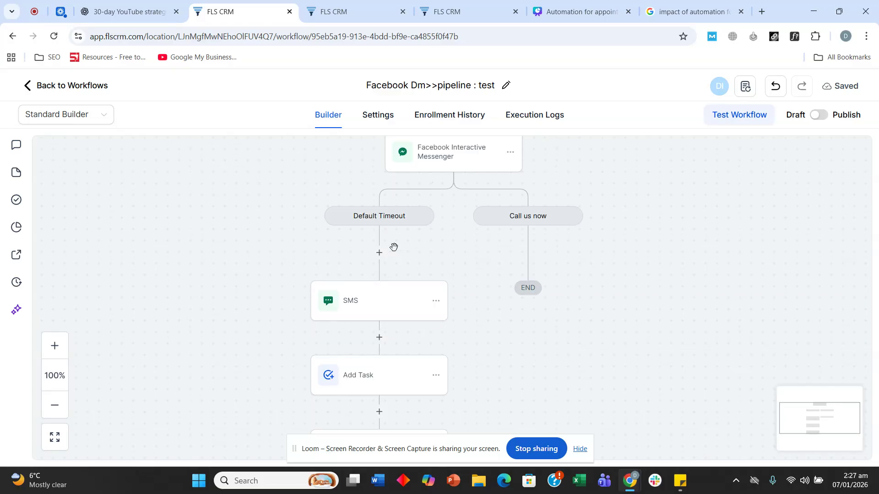
{"action": "left_click", "coordinate": [438, 302]}
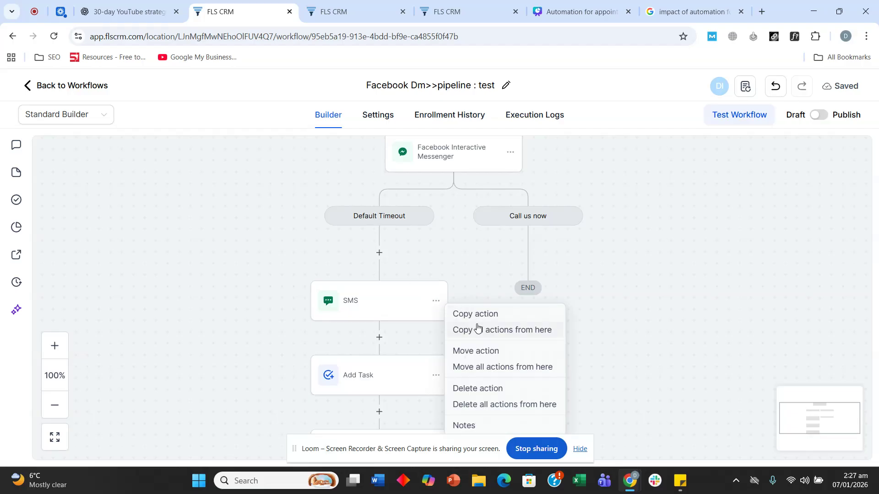
{"action": "left_click", "coordinate": [715, 250]}
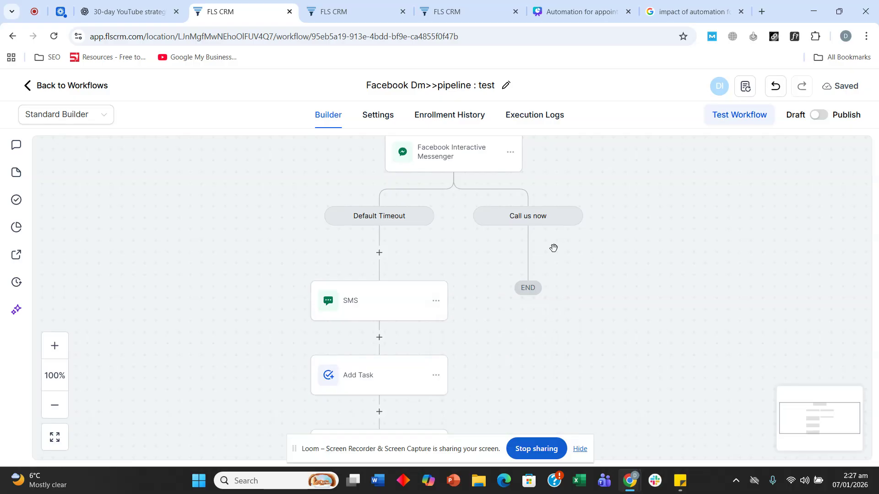
{"action": "scroll", "coordinate": [557, 263], "scroll_direction": "up", "scroll_amount": 1}
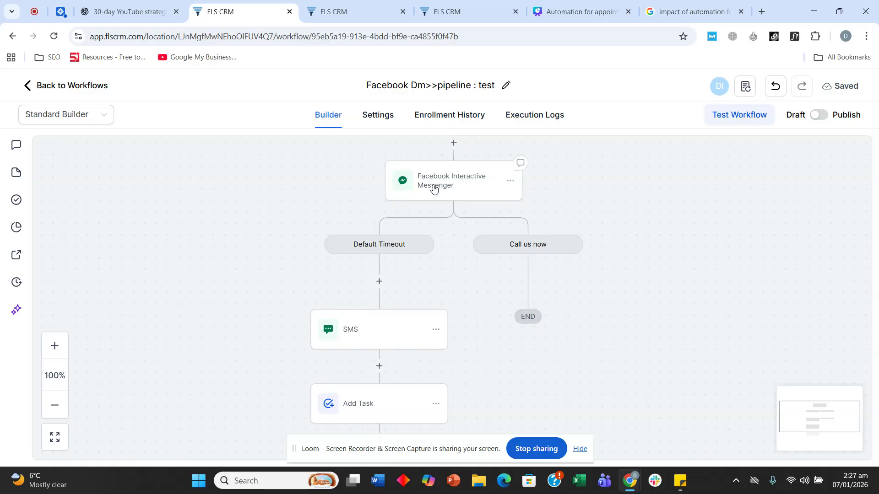
{"action": "scroll", "coordinate": [425, 190], "scroll_direction": "down", "scroll_amount": 3}
{"action": "scroll", "coordinate": [414, 206], "scroll_direction": "down", "scroll_amount": 1}
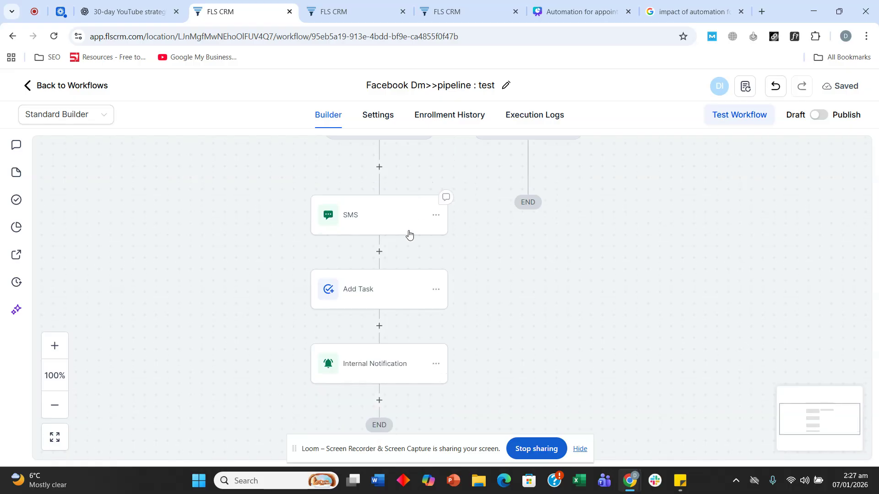
{"action": "scroll", "coordinate": [361, 320], "scroll_direction": "up", "scroll_amount": 2}
{"action": "scroll", "coordinate": [360, 290], "scroll_direction": "up", "scroll_amount": 1}
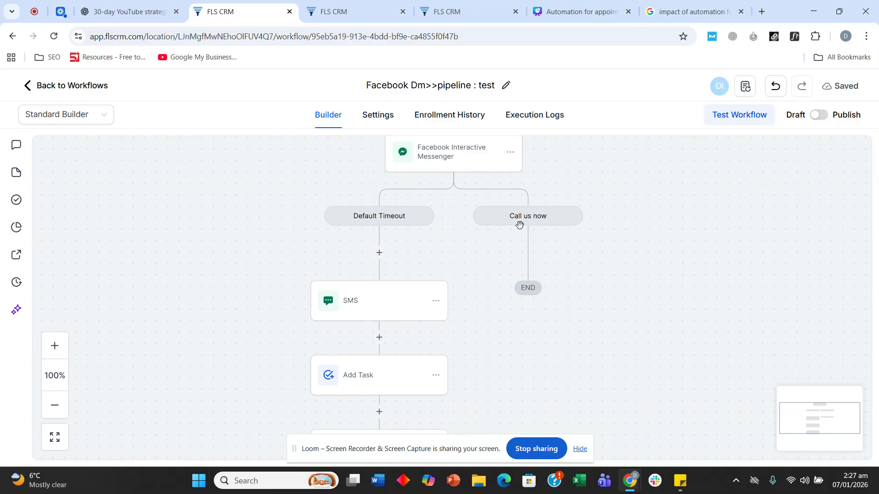
{"action": "scroll", "coordinate": [357, 218], "scroll_direction": "up", "scroll_amount": 1}
{"action": "scroll", "coordinate": [363, 215], "scroll_direction": "down", "scroll_amount": 1}
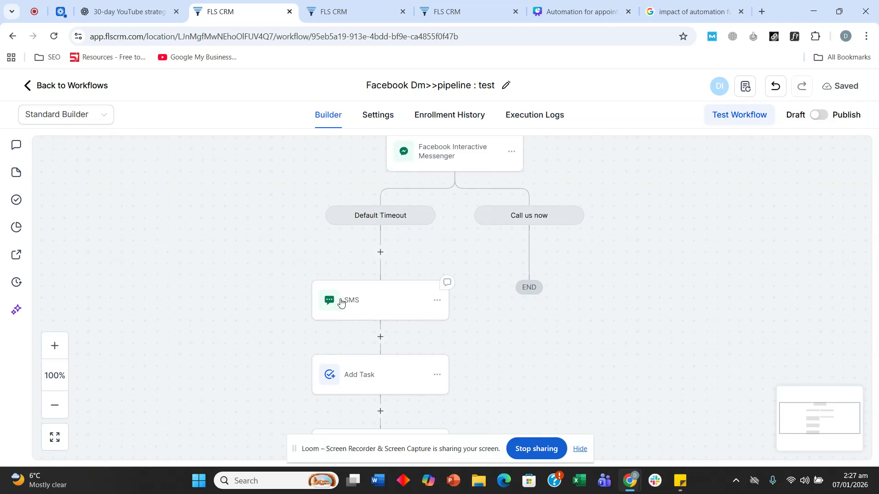
Review the SMS, Add Task and Internal Notification step settings, closing each unchanged
{"action": "left_click", "coordinate": [375, 311]}
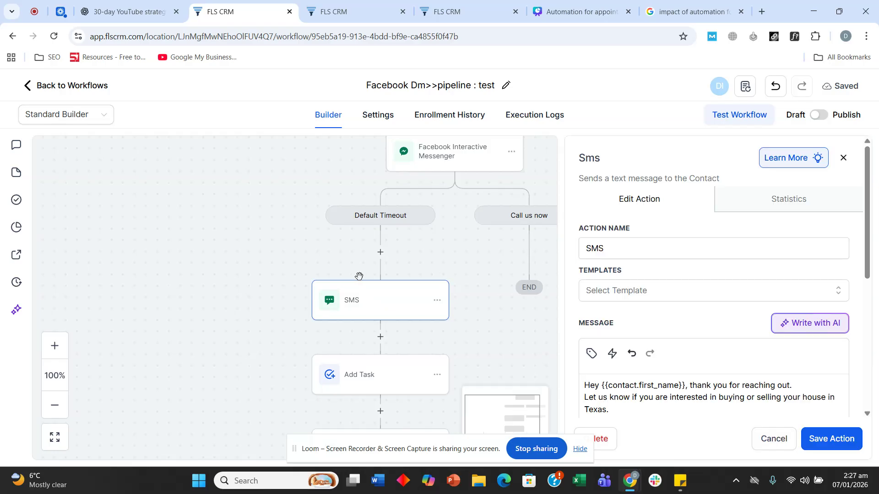
{"action": "left_click", "coordinate": [767, 438]}
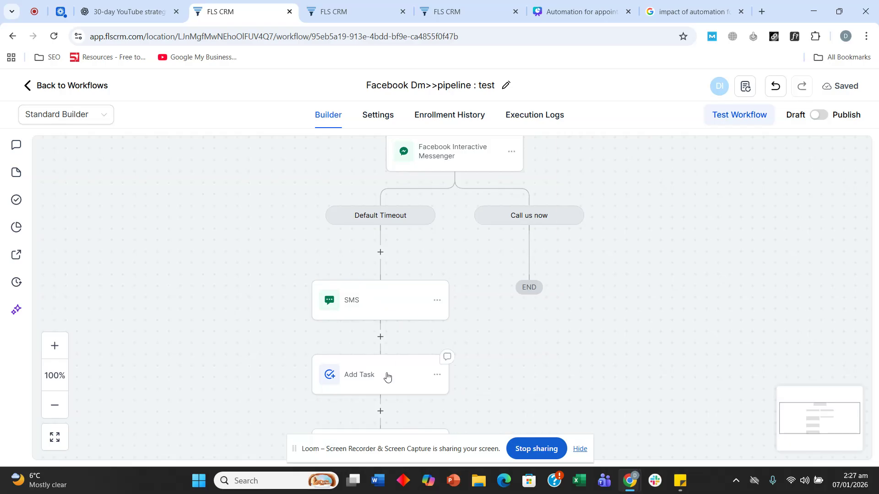
{"action": "left_click", "coordinate": [383, 388]}
{"action": "left_click", "coordinate": [773, 439]}
{"action": "scroll", "coordinate": [227, 254], "scroll_direction": "down", "scroll_amount": 1}
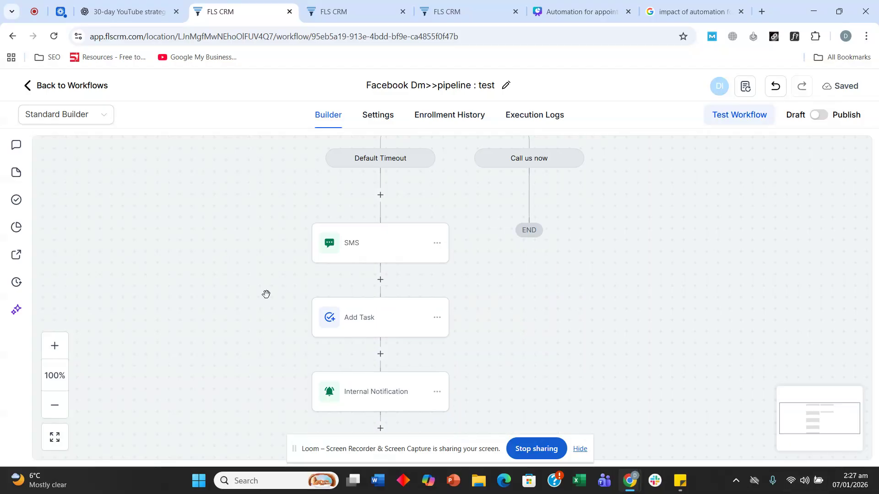
{"action": "left_click", "coordinate": [364, 400]}
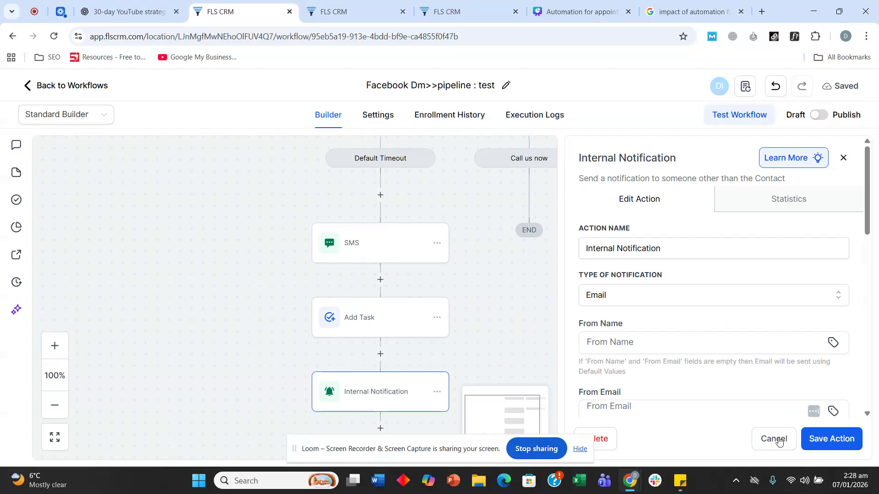
{"action": "left_click", "coordinate": [778, 440]}
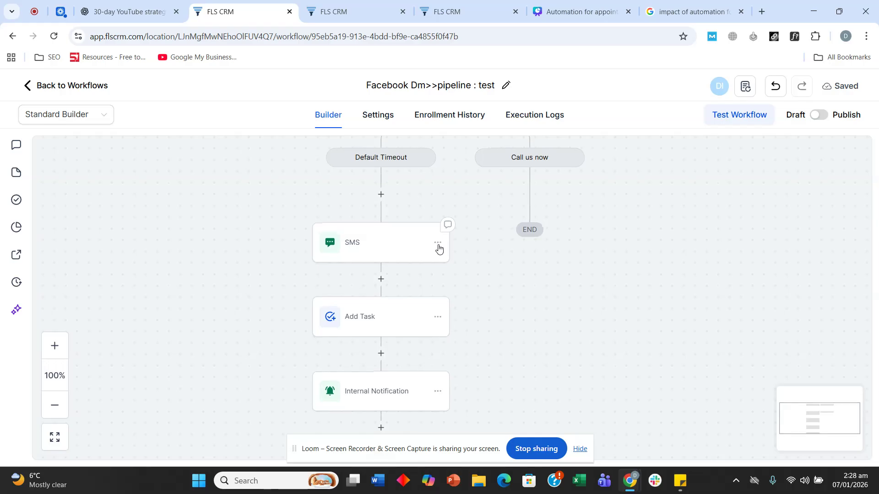
Delete the SMS step from its options menu and confirm the deletion
{"action": "left_click", "coordinate": [438, 244]}
{"action": "left_click", "coordinate": [494, 337]}
{"action": "left_click", "coordinate": [554, 308]}
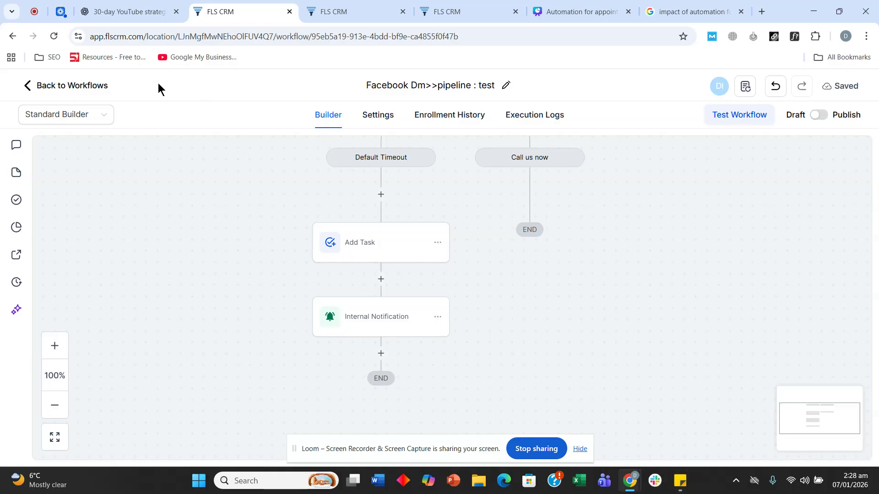
Duplicate Facebook Dm>>pipeline : test as a new workflow named 'Insta Dm>>pipeline : test'
{"action": "left_click", "coordinate": [83, 87]}
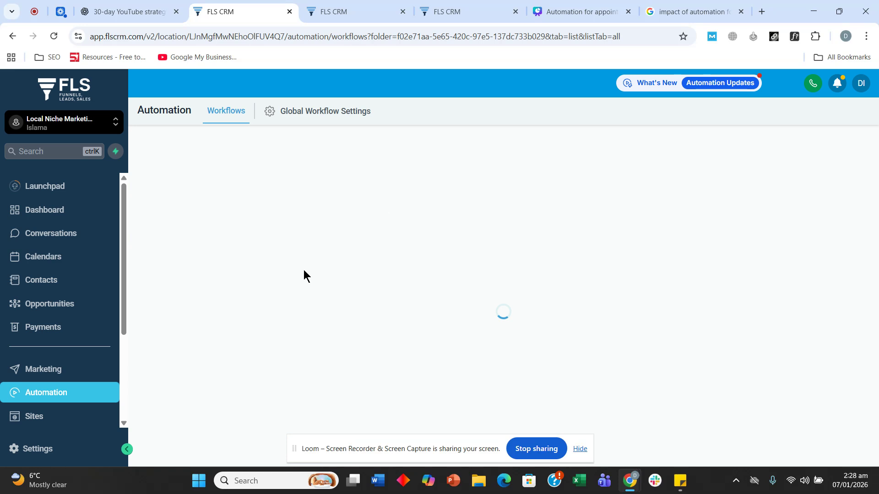
{"action": "left_click", "coordinate": [826, 228]}
{"action": "left_click", "coordinate": [753, 351]}
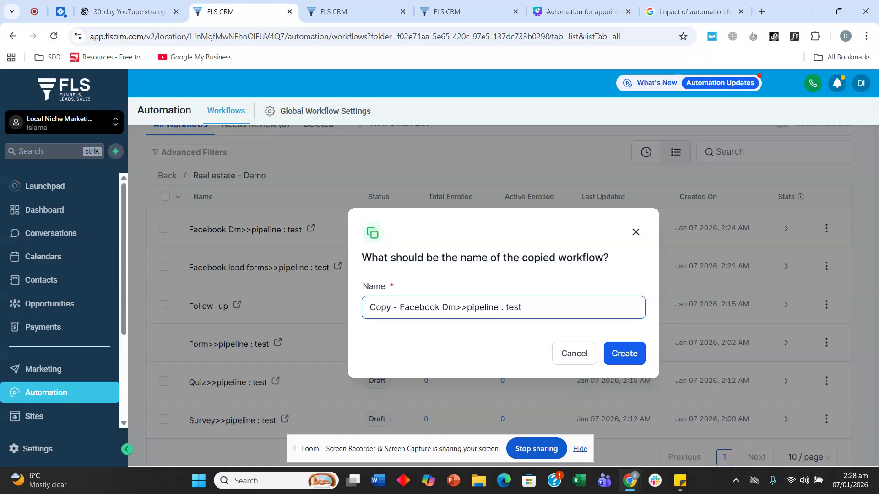
{"action": "left_click_drag", "start_coordinate": [433, 307], "coordinate": [345, 300]}
{"action": "type", "text": "K"}
{"action": "key", "text": "BackSpace"}
{"action": "type", "text": "Insta"}
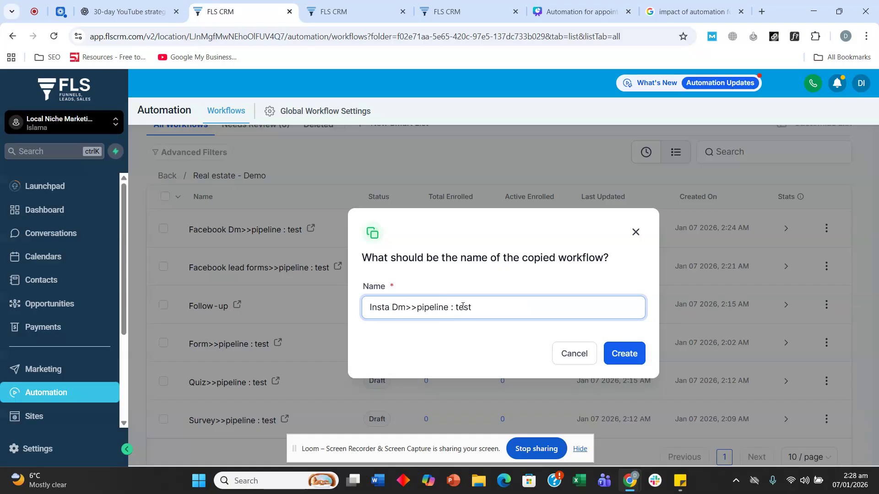
{"action": "left_click", "coordinate": [622, 354]}
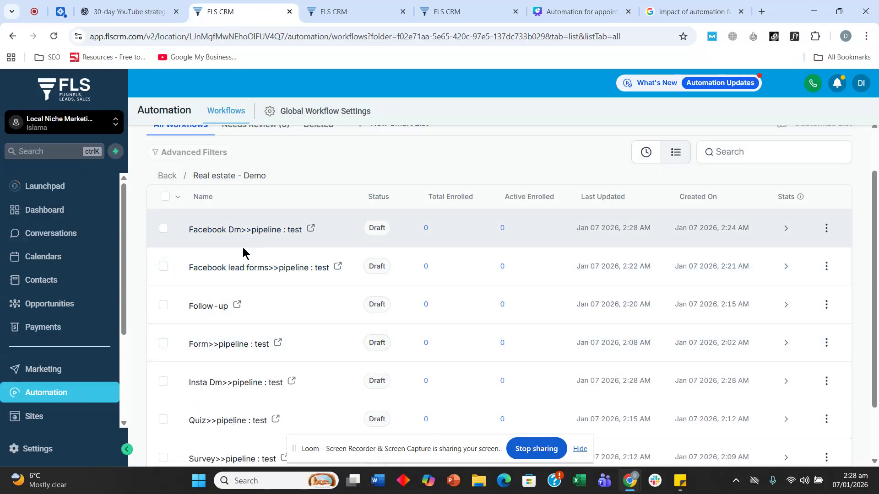
{"action": "scroll", "coordinate": [233, 268], "scroll_direction": "down", "scroll_amount": 2}
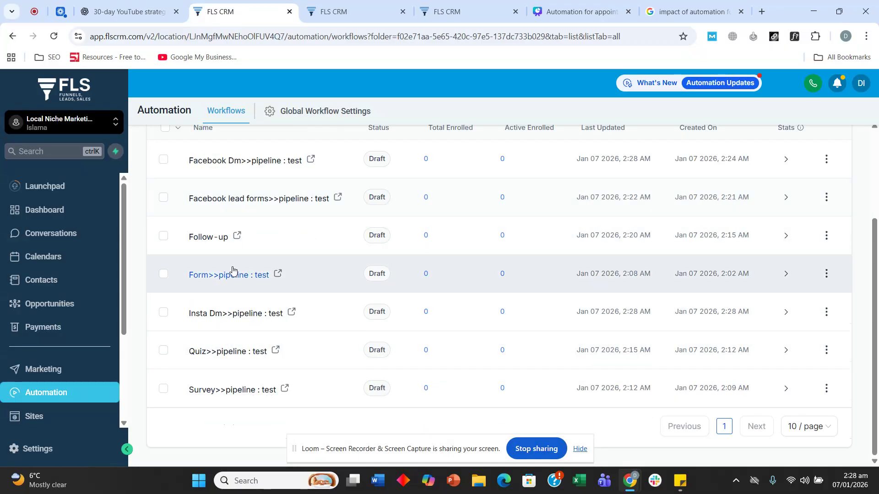
In Insta Dm>>pipeline : test, set the Customer Replied trigger's reply channel to Instagram DM
{"action": "left_click", "coordinate": [219, 315]}
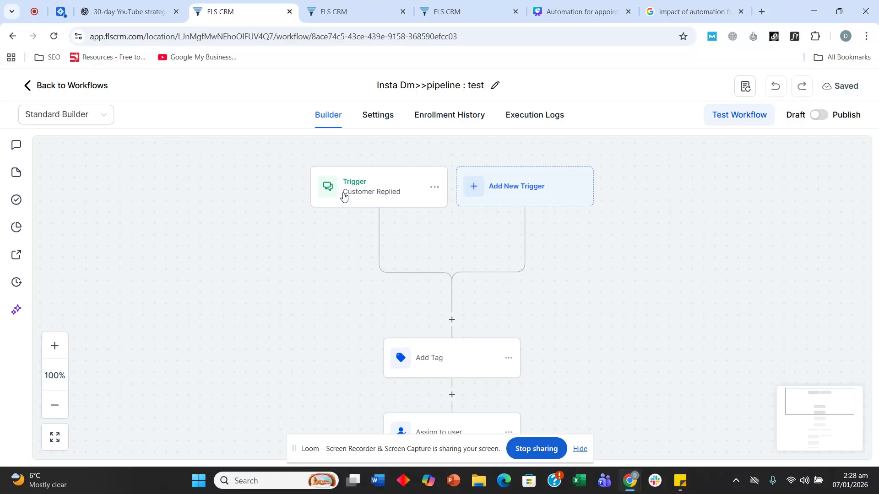
{"action": "left_click", "coordinate": [346, 189]}
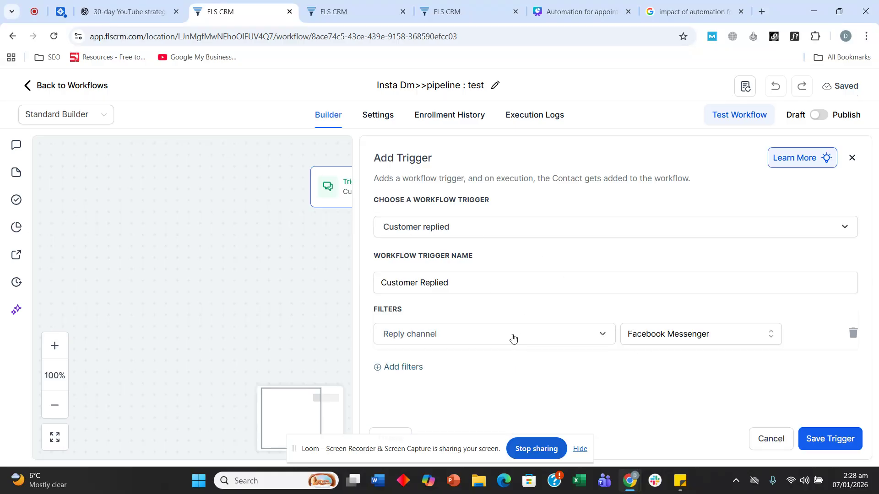
{"action": "left_click", "coordinate": [675, 342]}
{"action": "scroll", "coordinate": [674, 350], "scroll_direction": "down", "scroll_amount": 2}
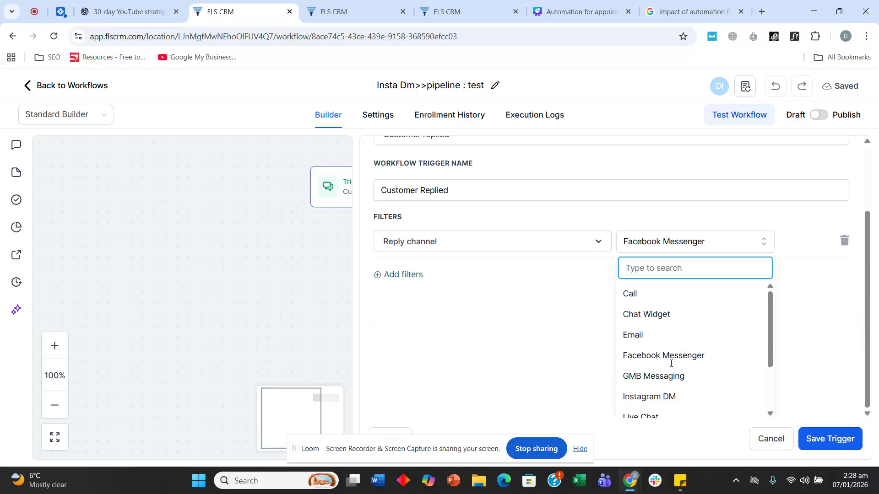
{"action": "left_click", "coordinate": [666, 395]}
Save the Instagram DM trigger and copy the Facebook Interactive Messenger step's greeting message
{"action": "left_click", "coordinate": [829, 439]}
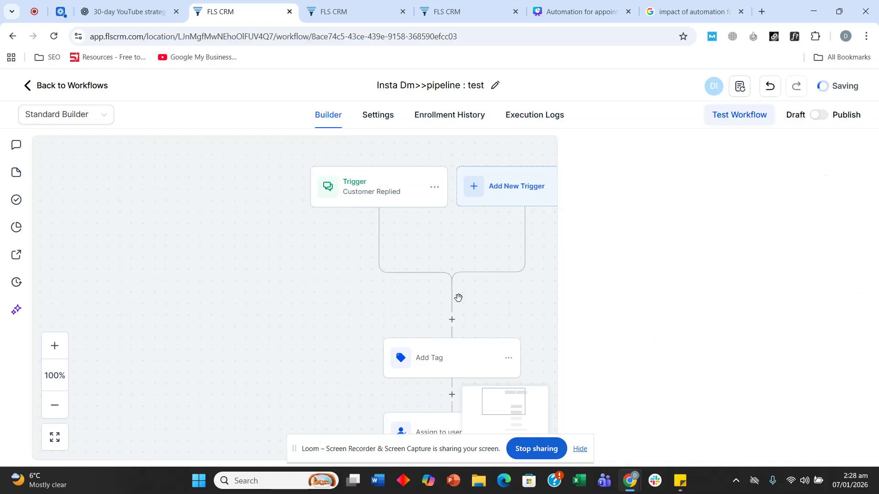
{"action": "scroll", "coordinate": [604, 274], "scroll_direction": "down", "scroll_amount": 5}
{"action": "scroll", "coordinate": [594, 259], "scroll_direction": "down", "scroll_amount": 3}
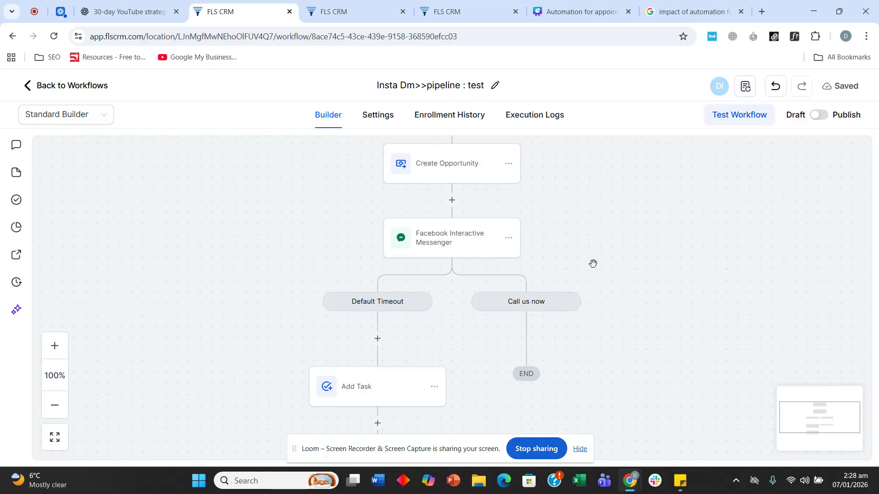
{"action": "left_click", "coordinate": [429, 236]}
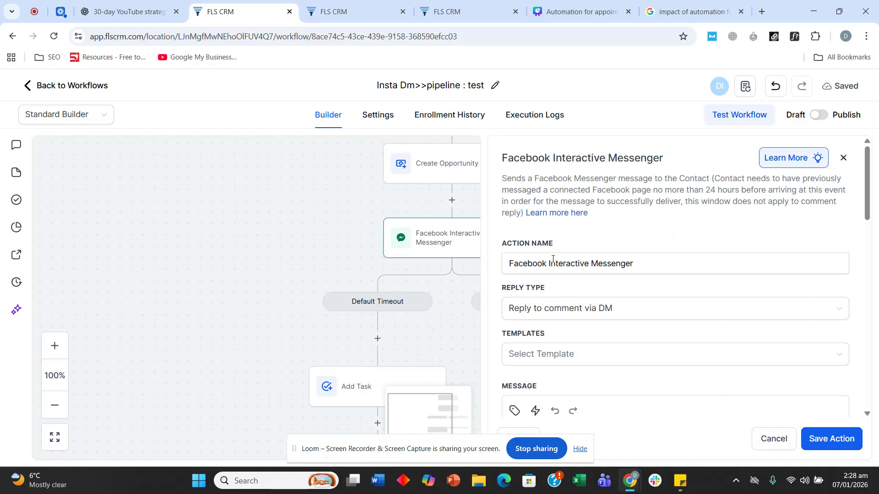
{"action": "left_click", "coordinate": [646, 266]}
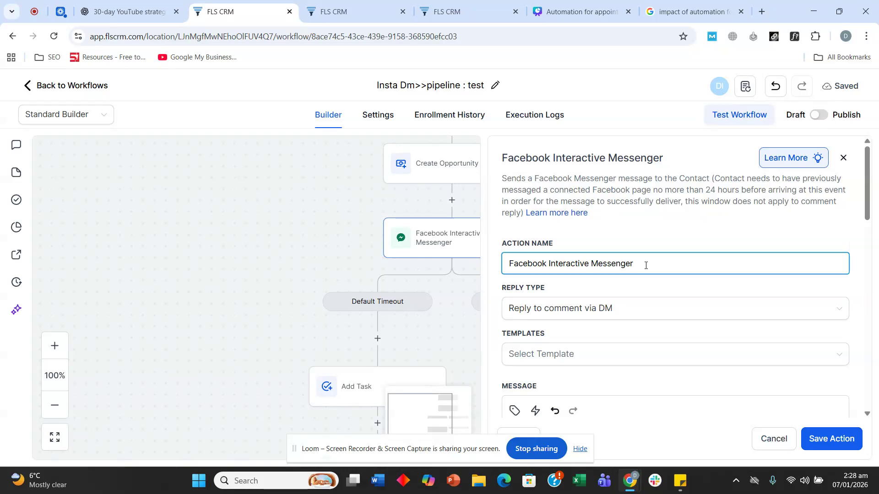
{"action": "scroll", "coordinate": [628, 250], "scroll_direction": "down", "scroll_amount": 3}
{"action": "scroll", "coordinate": [617, 252], "scroll_direction": "up", "scroll_amount": 3}
{"action": "scroll", "coordinate": [634, 269], "scroll_direction": "down", "scroll_amount": 5}
{"action": "key", "text": "ctrl+a"}
{"action": "key", "text": "ctrl+c"}
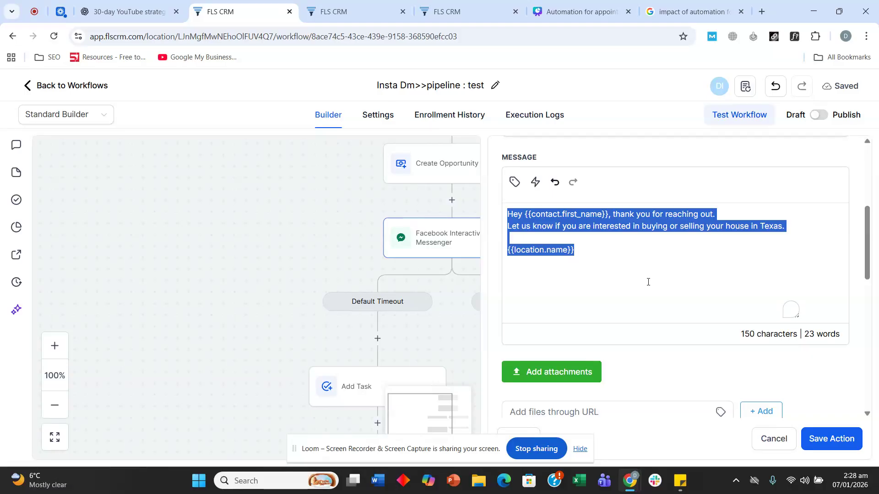
{"action": "left_click", "coordinate": [832, 438]}
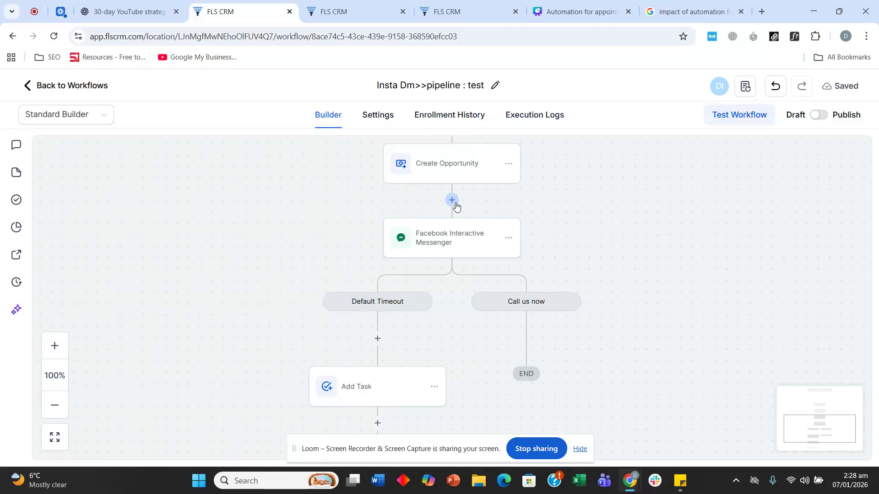
Add an Instagram Interactive Messenger step after Create Opportunity with the pasted greeting
{"action": "left_click", "coordinate": [452, 200]}
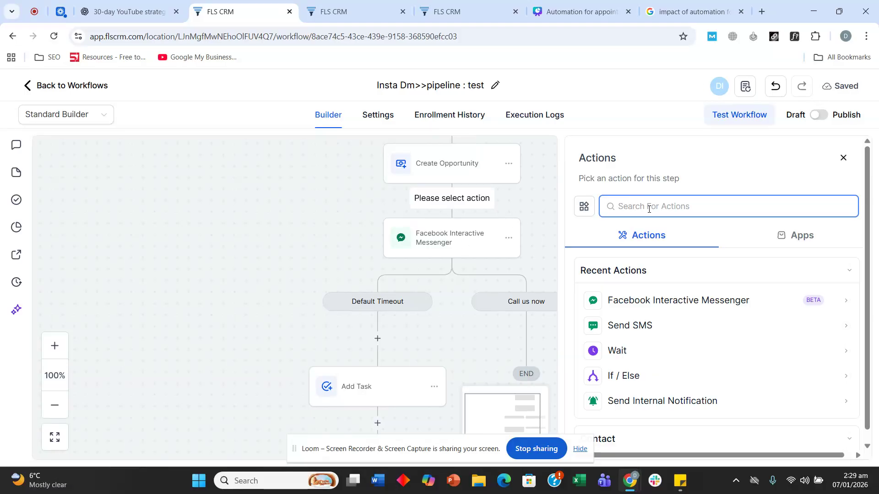
{"action": "type", "text": "ins"}
{"action": "left_click", "coordinate": [677, 325]}
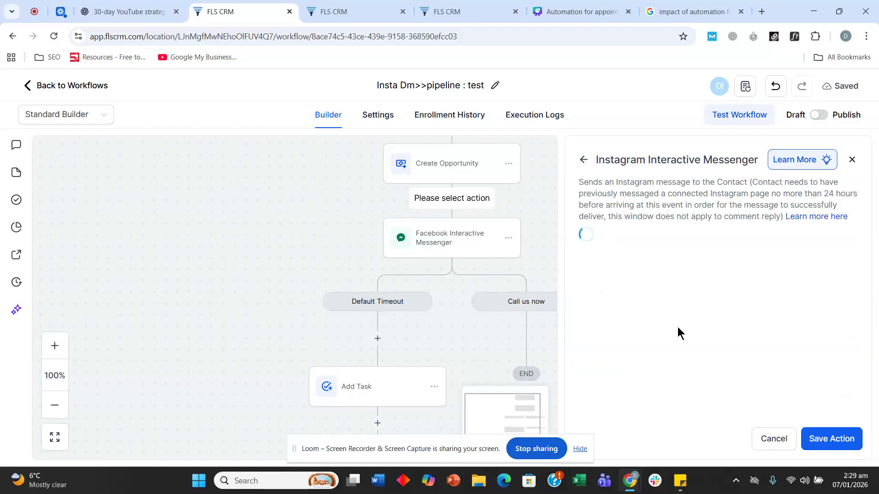
{"action": "scroll", "coordinate": [631, 362], "scroll_direction": "down", "scroll_amount": 5}
{"action": "left_click", "coordinate": [578, 251]}
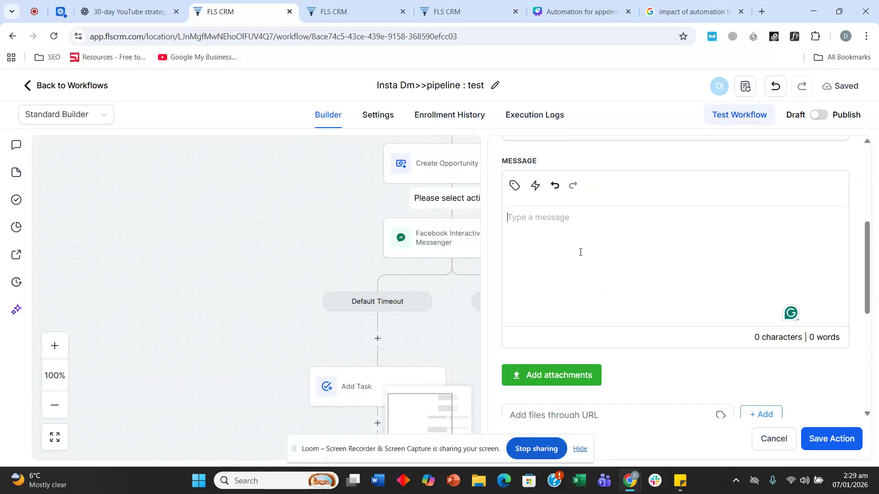
{"action": "key", "text": "ctrl+v"}
{"action": "left_click", "coordinate": [832, 438]}
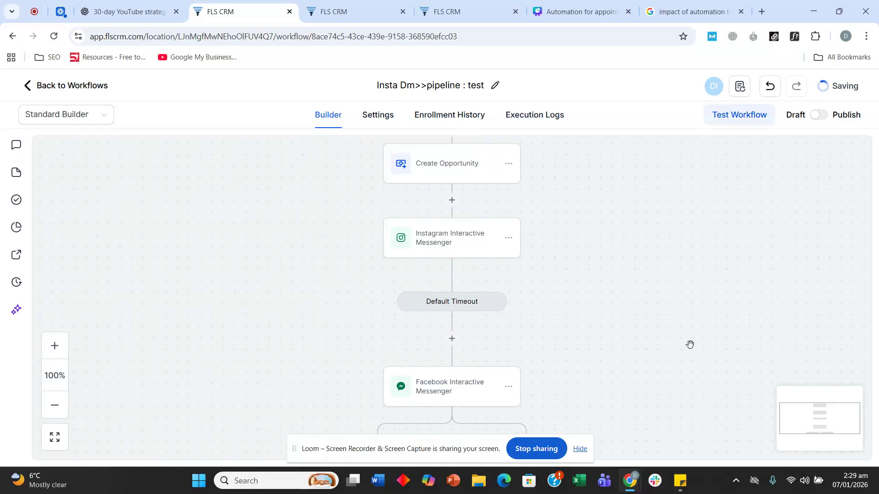
{"action": "left_click", "coordinate": [436, 248]}
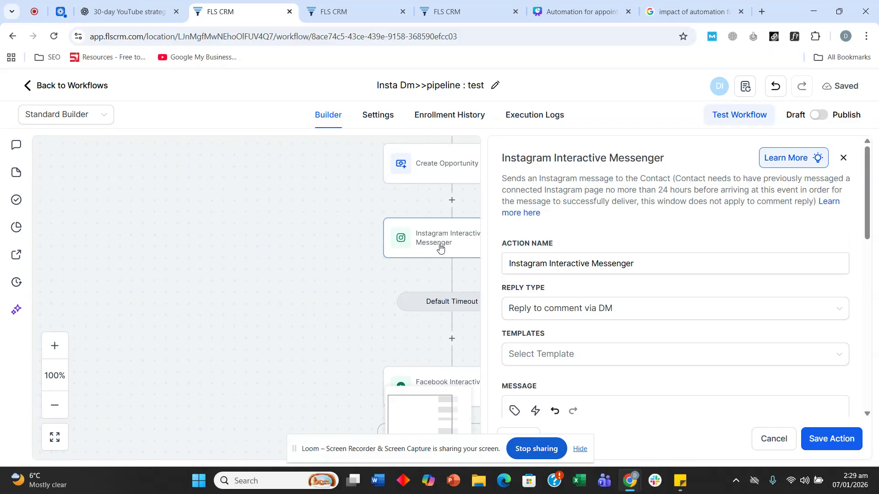
{"action": "scroll", "coordinate": [620, 309], "scroll_direction": "down", "scroll_amount": 10}
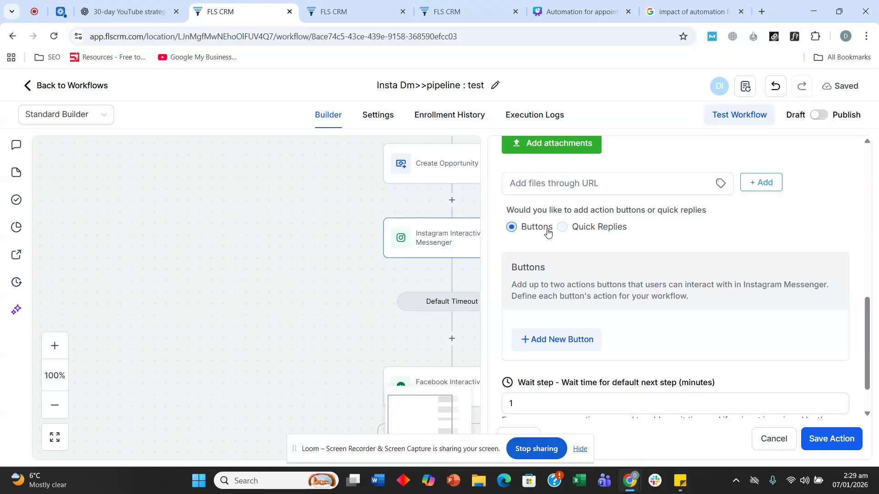
{"action": "left_click", "coordinate": [562, 339]}
{"action": "scroll", "coordinate": [597, 288], "scroll_direction": "down", "scroll_amount": 1}
{"action": "left_click", "coordinate": [665, 272]}
{"action": "left_click", "coordinate": [631, 307]}
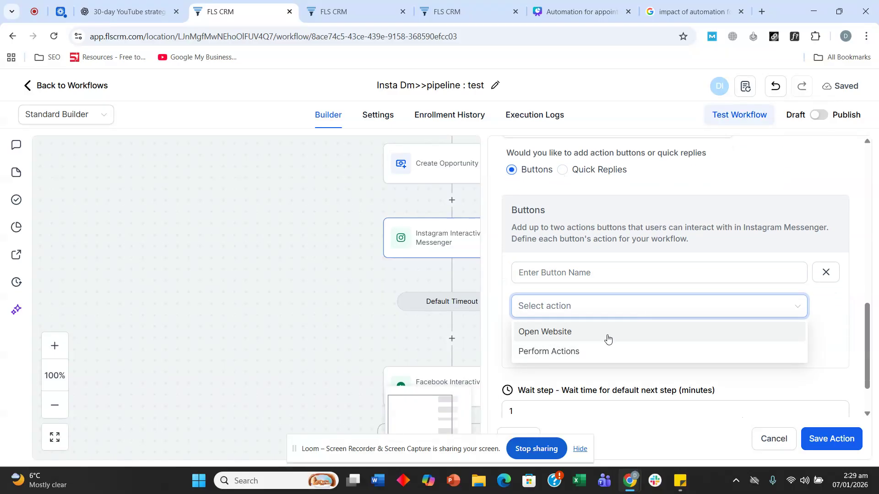
{"action": "left_click", "coordinate": [602, 350]}
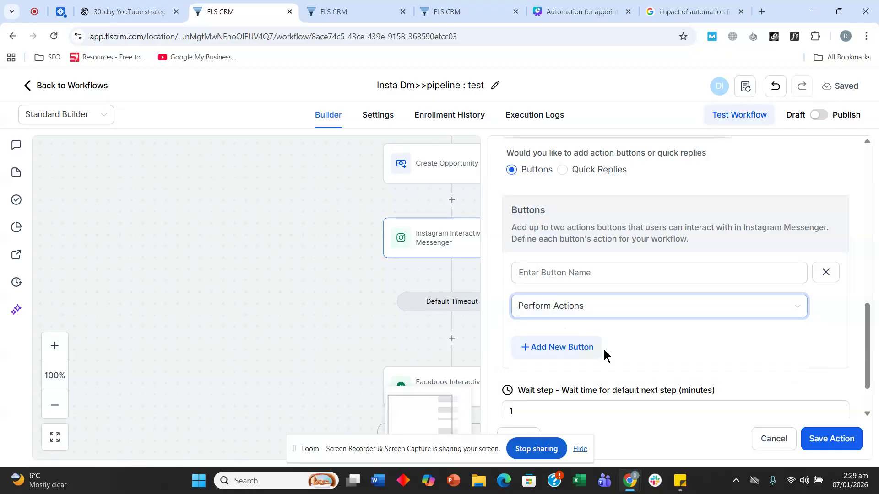
{"action": "left_click", "coordinate": [601, 313]}
{"action": "left_click", "coordinate": [590, 333]}
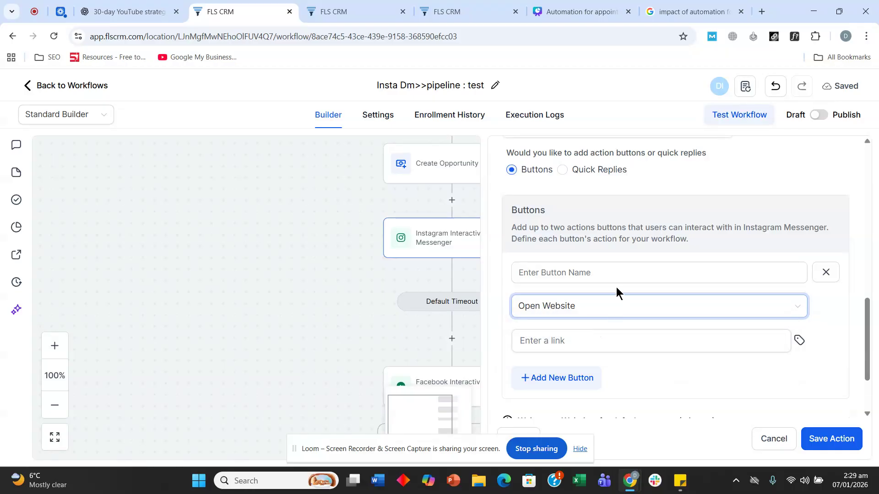
{"action": "scroll", "coordinate": [609, 293], "scroll_direction": "down", "scroll_amount": 2}
{"action": "left_click", "coordinate": [578, 252]}
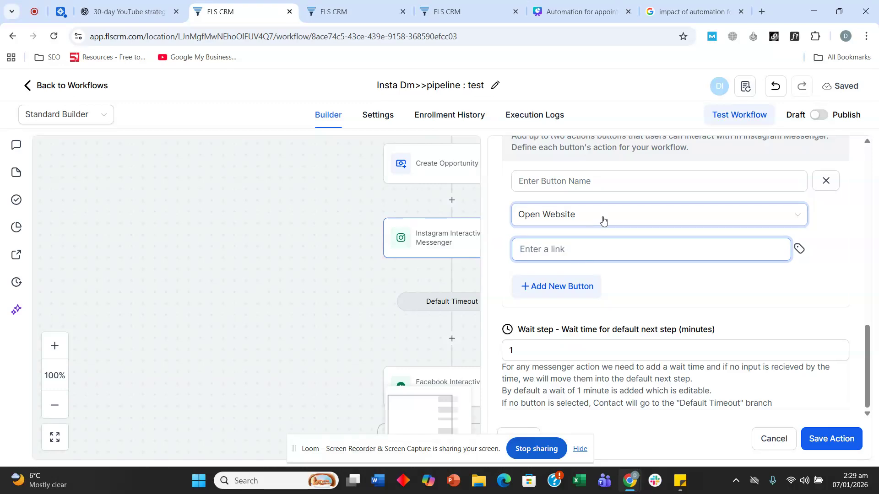
{"action": "left_click", "coordinate": [816, 438]}
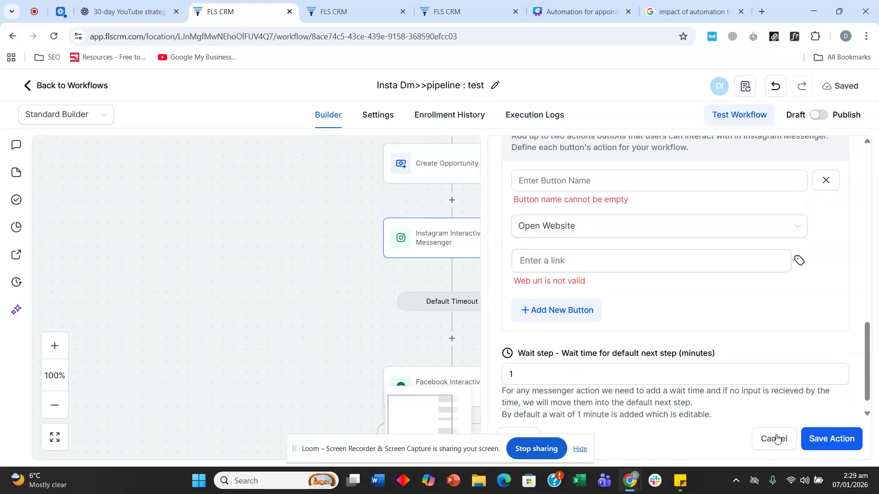
{"action": "left_click", "coordinate": [774, 438]}
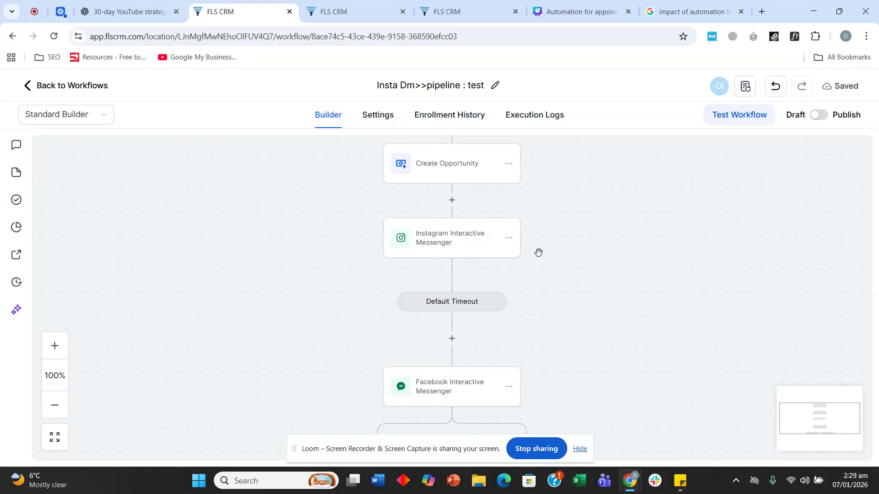
Return to the workflow list, then switch to Canva and select the Google business profile line
{"action": "scroll", "coordinate": [538, 253], "scroll_direction": "down", "scroll_amount": 1}
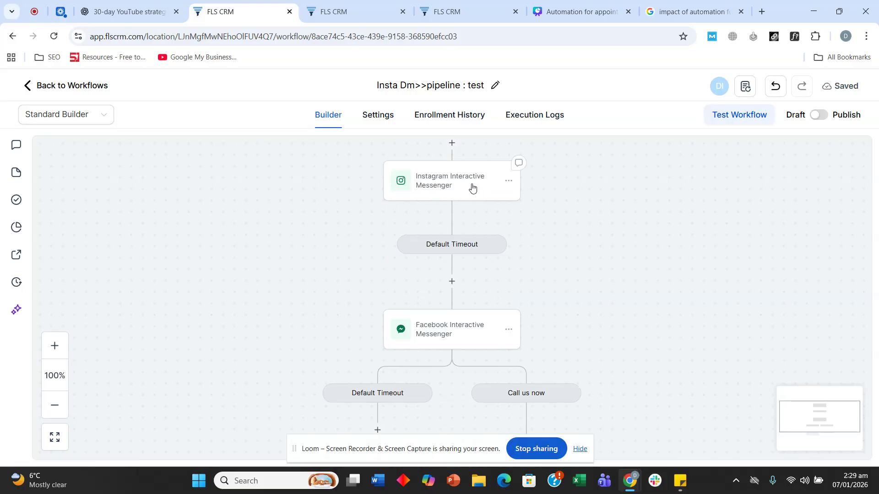
{"action": "scroll", "coordinate": [471, 211], "scroll_direction": "down", "scroll_amount": 1}
{"action": "scroll", "coordinate": [469, 247], "scroll_direction": "up", "scroll_amount": 1}
{"action": "scroll", "coordinate": [458, 250], "scroll_direction": "down", "scroll_amount": 1}
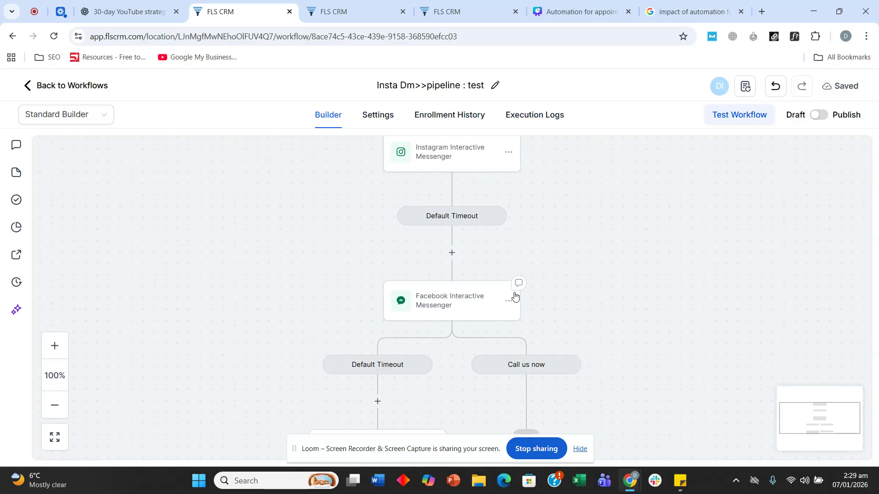
{"action": "scroll", "coordinate": [510, 284], "scroll_direction": "down", "scroll_amount": 4}
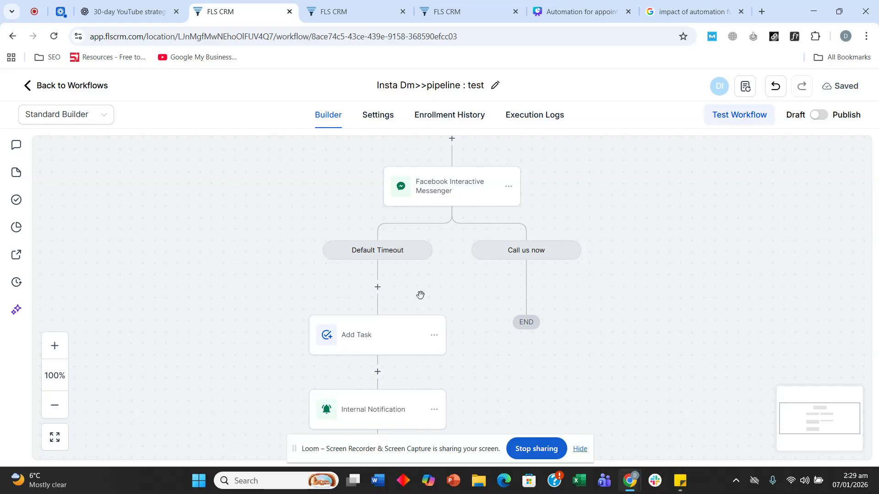
{"action": "scroll", "coordinate": [420, 295], "scroll_direction": "up", "scroll_amount": 1}
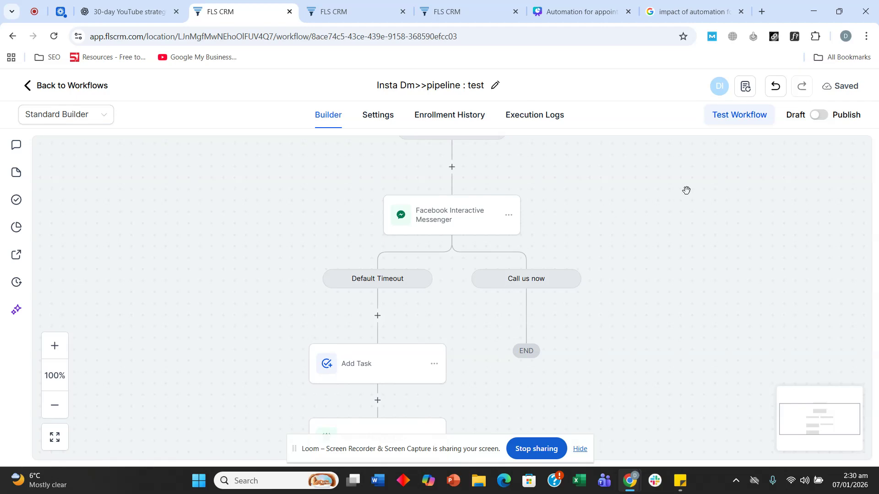
{"action": "left_click", "coordinate": [70, 87]}
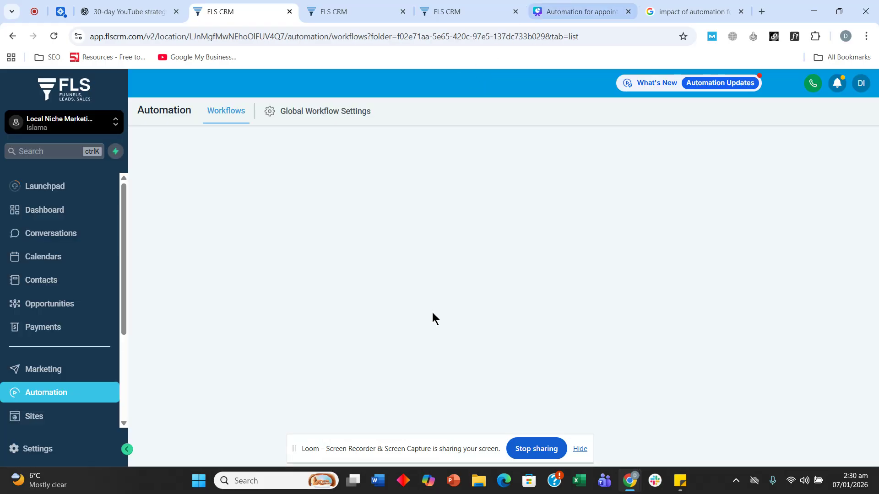
{"action": "left_click", "coordinate": [581, 12]}
{"action": "left_click", "coordinate": [362, 364]}
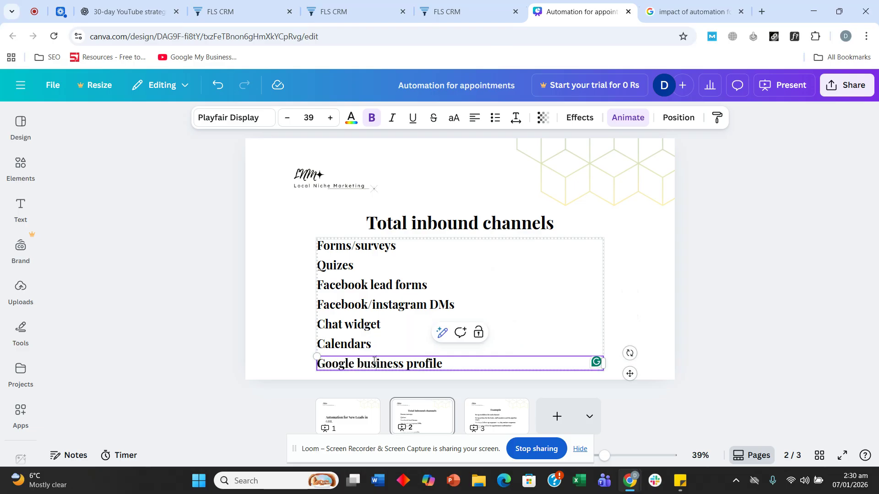
Select the Calendars and Chat widget lines on the Canva slide, briefly checking the CRM tab
{"action": "left_click", "coordinate": [362, 343]}
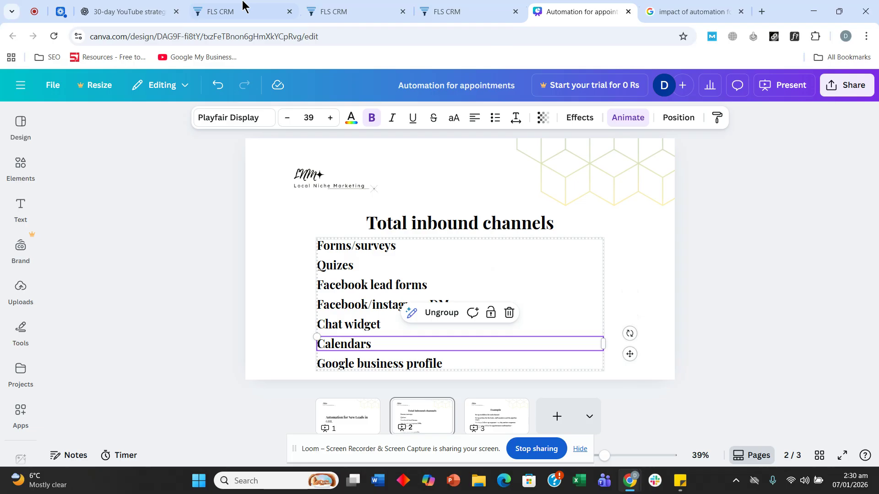
{"action": "left_click", "coordinate": [242, 9]}
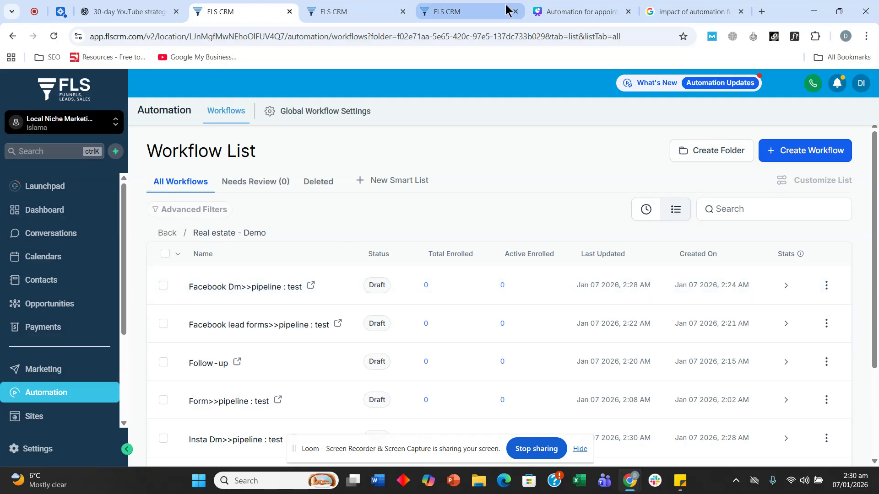
{"action": "left_click", "coordinate": [551, 10]}
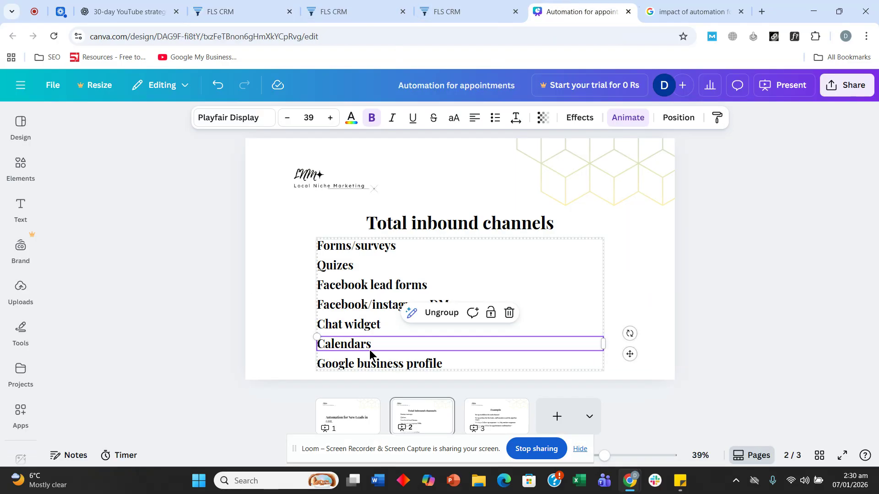
{"action": "left_click", "coordinate": [362, 328]}
{"action": "left_click", "coordinate": [352, 347]}
Highlight the Calendars and Chat widget text on the slide, then go back to the CRM workflow list
{"action": "double_click", "coordinate": [377, 345]}
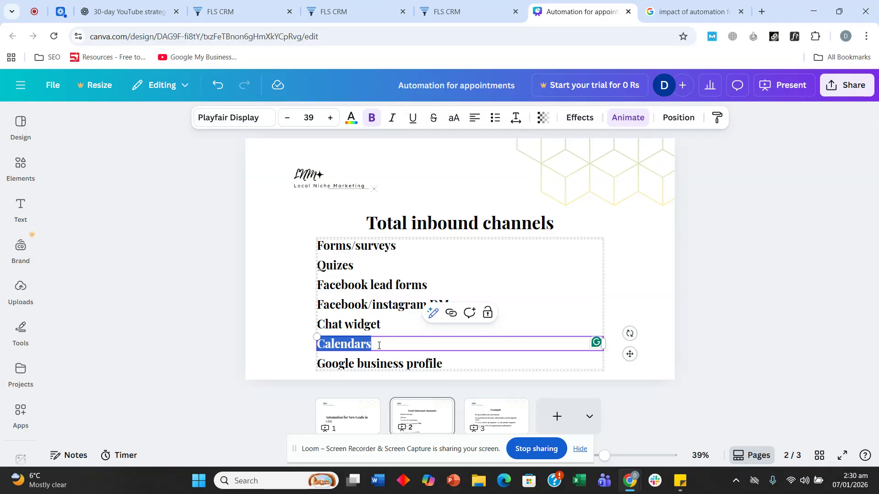
{"action": "left_click", "coordinate": [362, 327]}
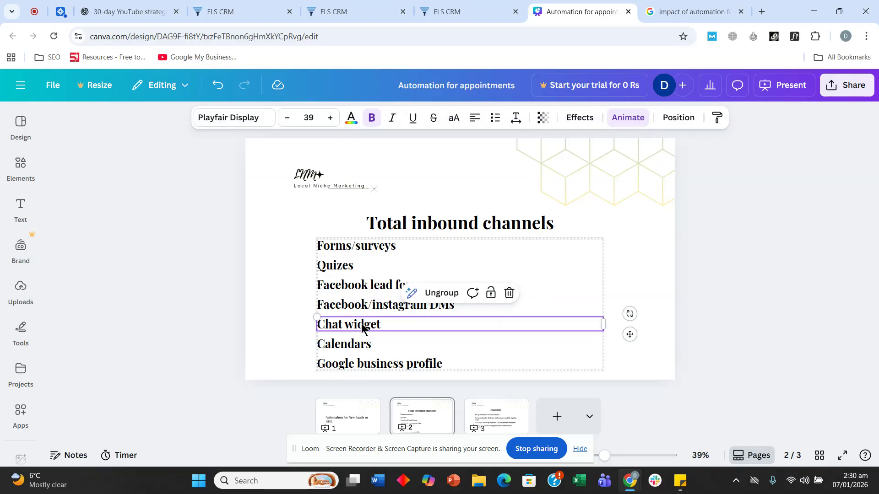
{"action": "double_click", "coordinate": [387, 326]}
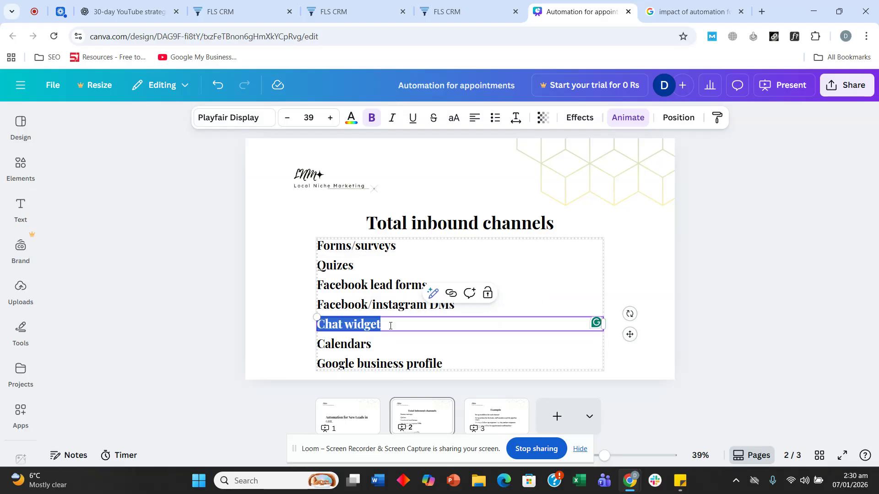
{"action": "left_click", "coordinate": [391, 326]}
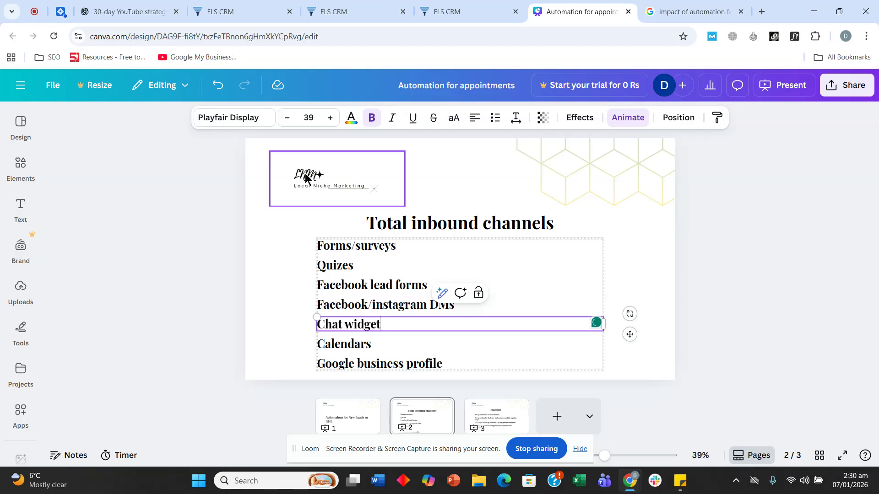
{"action": "left_click", "coordinate": [249, 8]}
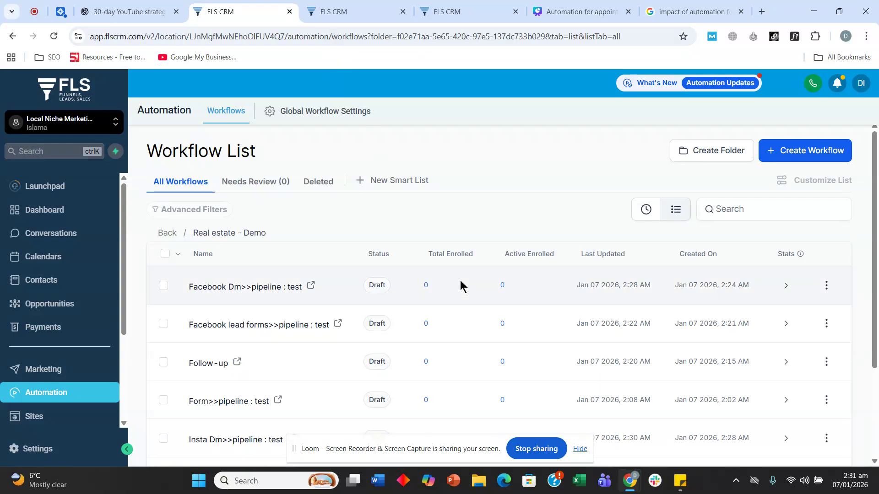
Duplicate Form>>pipeline : test and name the copy 'Chat widget>>pipeline : test'
{"action": "left_click", "coordinate": [825, 286]}
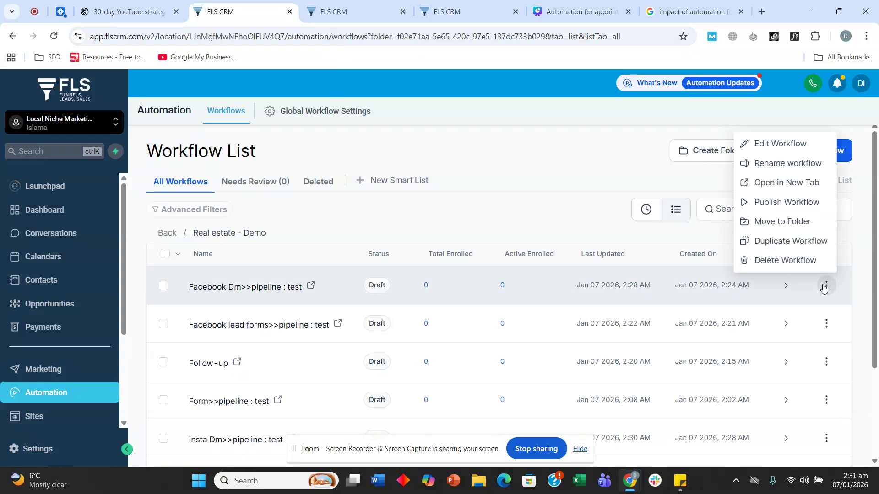
{"action": "scroll", "coordinate": [297, 317], "scroll_direction": "down", "scroll_amount": 3}
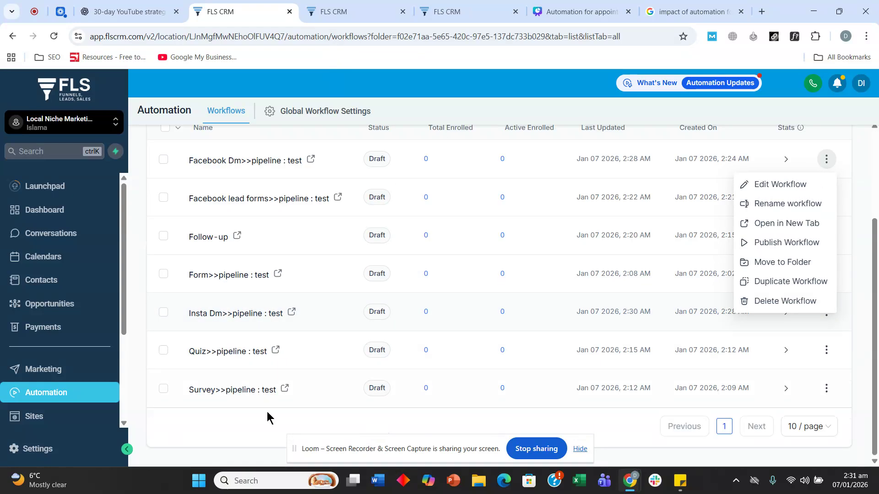
{"action": "left_click", "coordinate": [231, 424]}
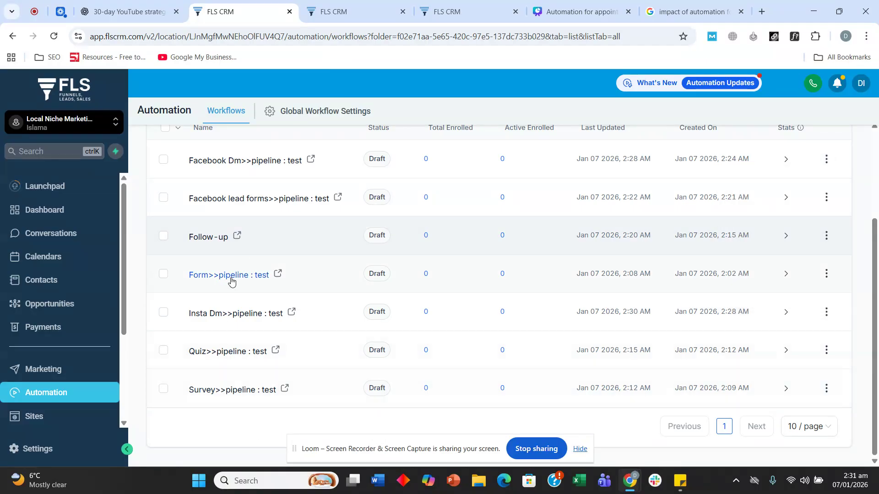
{"action": "left_click", "coordinate": [826, 274]}
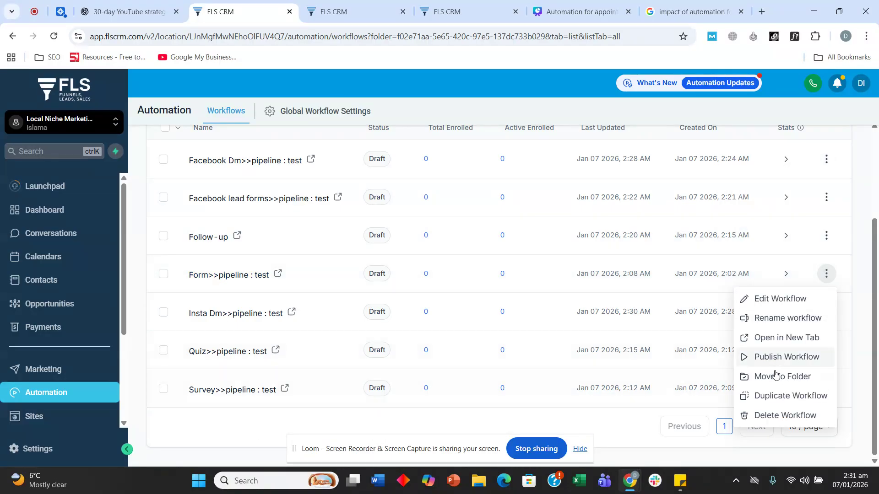
{"action": "left_click", "coordinate": [763, 396]}
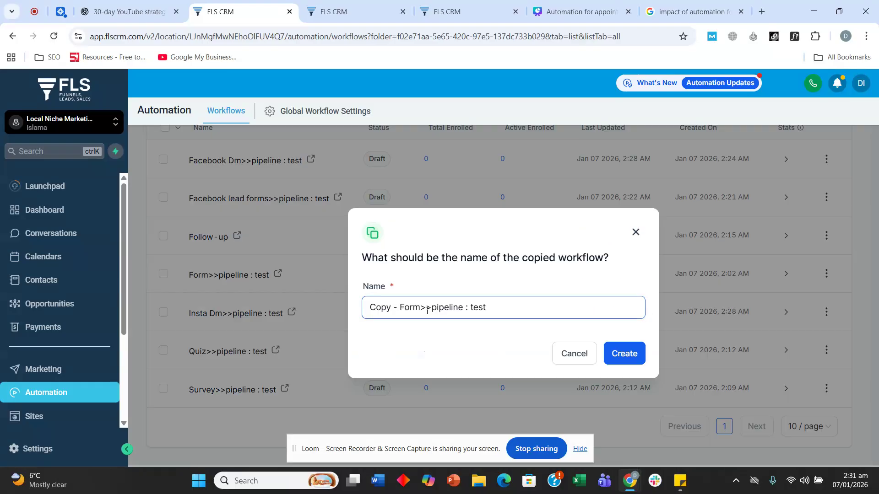
{"action": "left_click_drag", "start_coordinate": [424, 307], "coordinate": [323, 305]}
{"action": "type", "text": "Chat widget"}
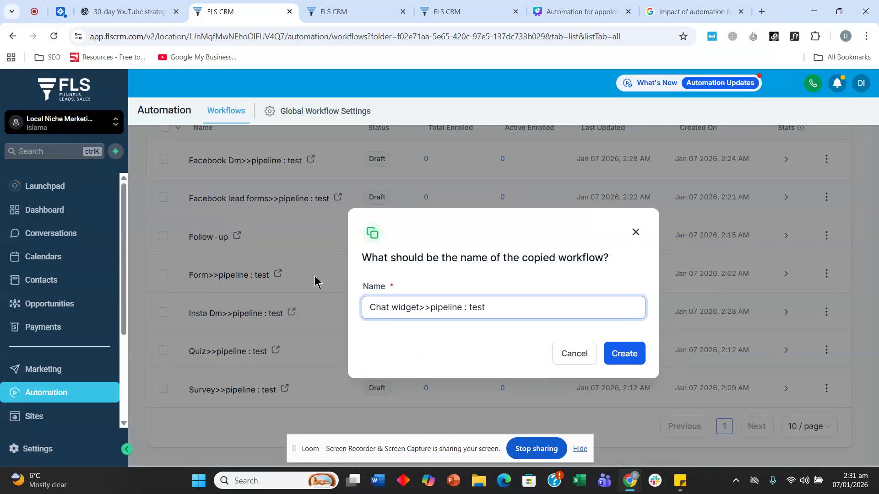
{"action": "left_click", "coordinate": [612, 361]}
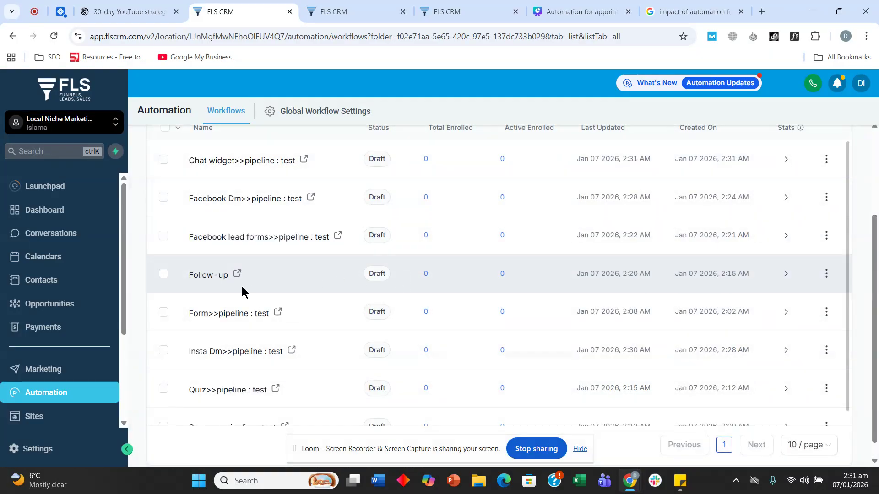
Open Sites from the sidebar in a new browser tab and switch to that tab
{"action": "scroll", "coordinate": [241, 290], "scroll_direction": "down", "scroll_amount": 1}
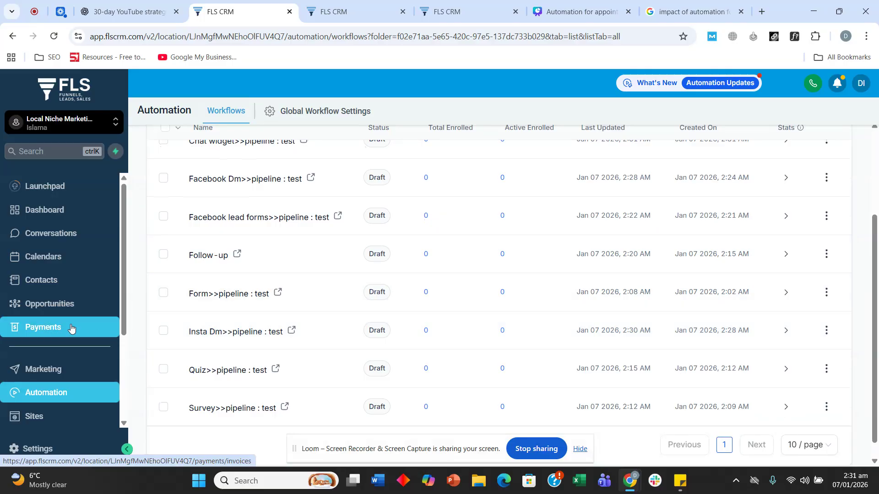
{"action": "scroll", "coordinate": [68, 336], "scroll_direction": "down", "scroll_amount": 3}
{"action": "scroll", "coordinate": [53, 348], "scroll_direction": "down", "scroll_amount": 1}
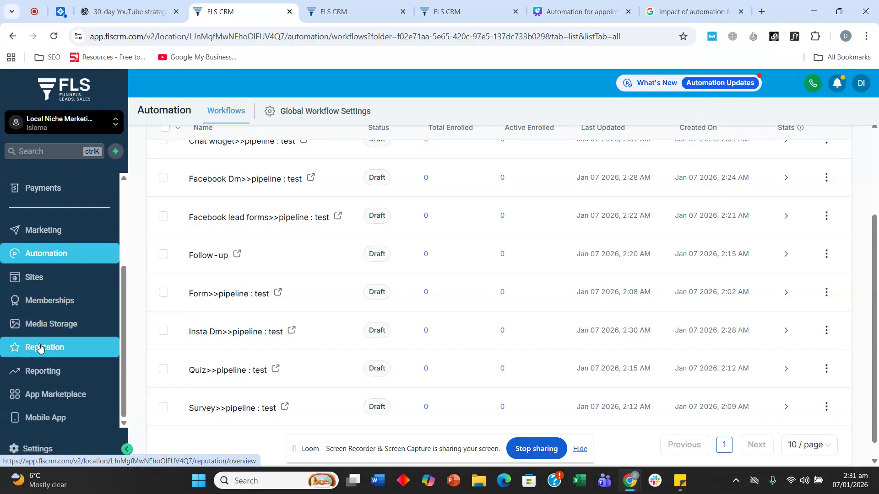
{"action": "scroll", "coordinate": [43, 343], "scroll_direction": "up", "scroll_amount": 3}
{"action": "scroll", "coordinate": [41, 366], "scroll_direction": "down", "scroll_amount": 1}
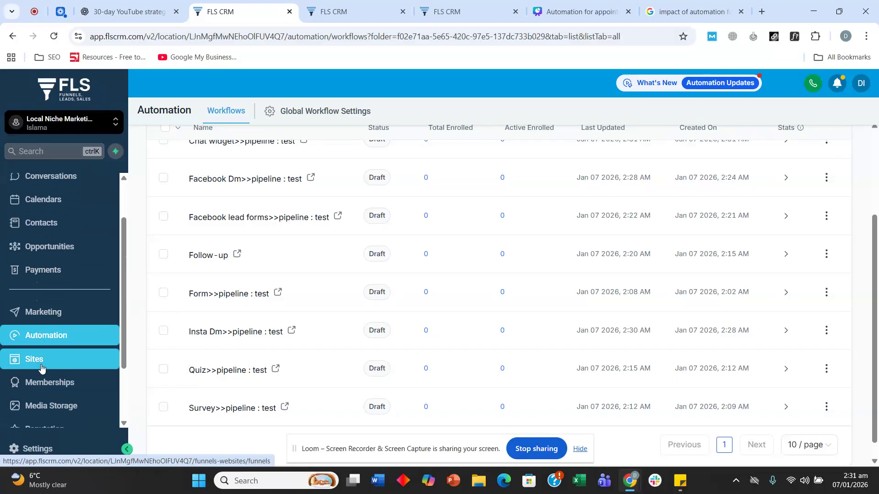
{"action": "right_click", "coordinate": [41, 367]}
{"action": "left_click", "coordinate": [116, 192]}
{"action": "left_click", "coordinate": [295, 7]}
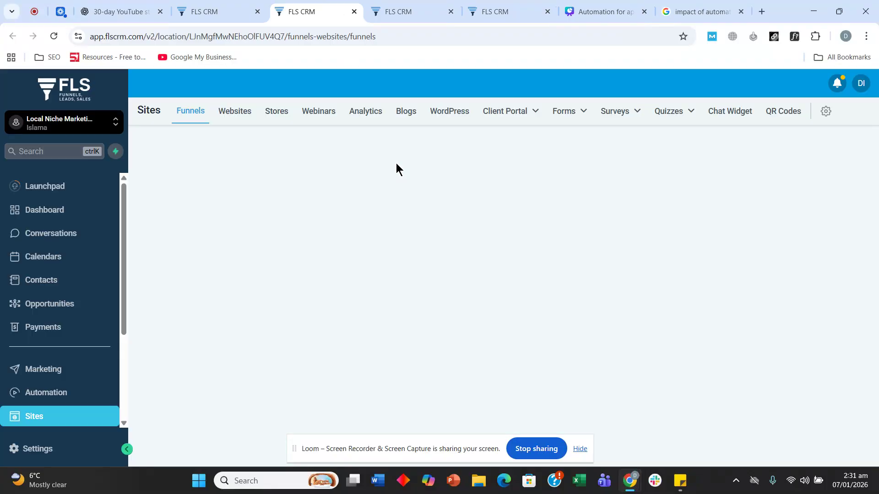
Create a new Live Chat widget from the Chat Widget list
{"action": "left_click", "coordinate": [725, 118]}
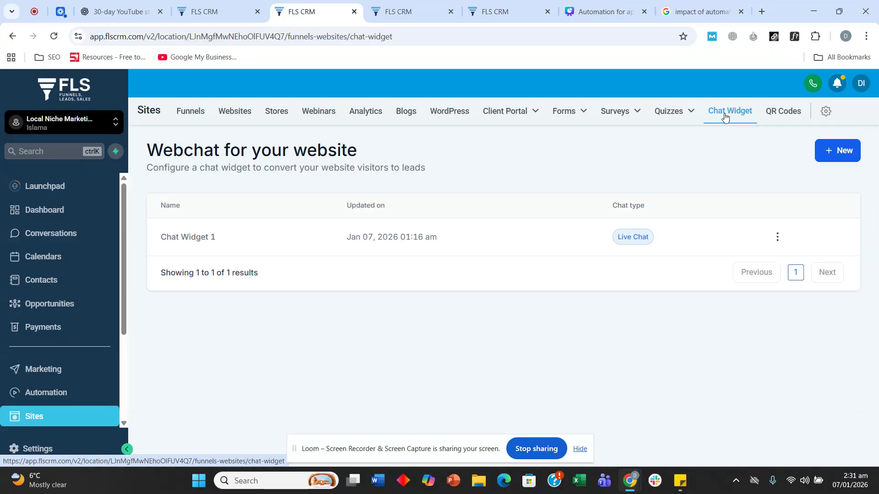
{"action": "left_click", "coordinate": [831, 152]}
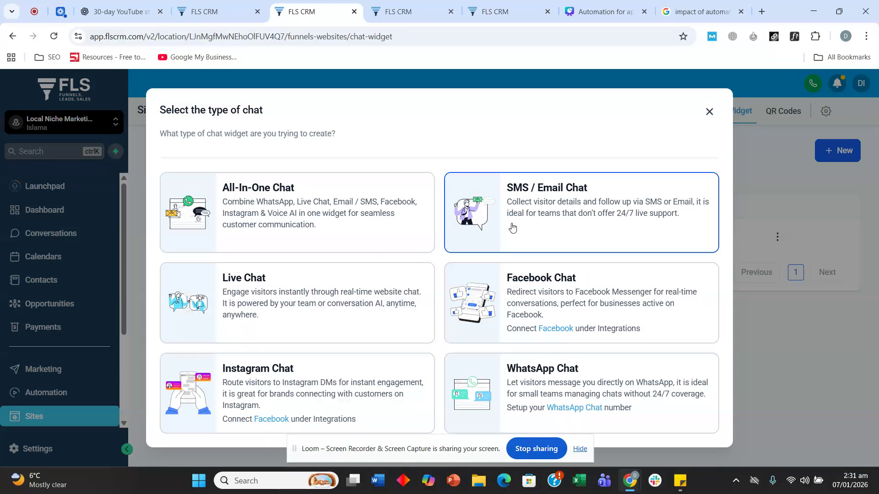
{"action": "left_click", "coordinate": [229, 306]}
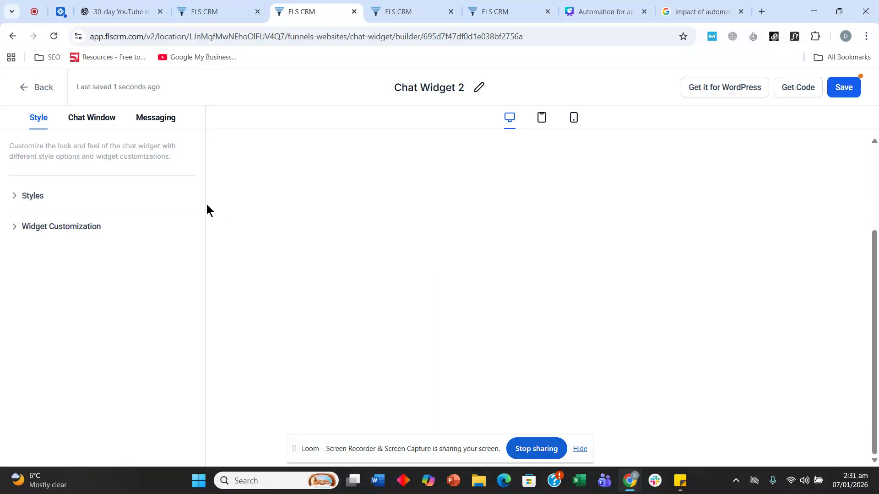
Add Email to the chat window's contact form options alongside Name and Phone
{"action": "left_click", "coordinate": [103, 121]}
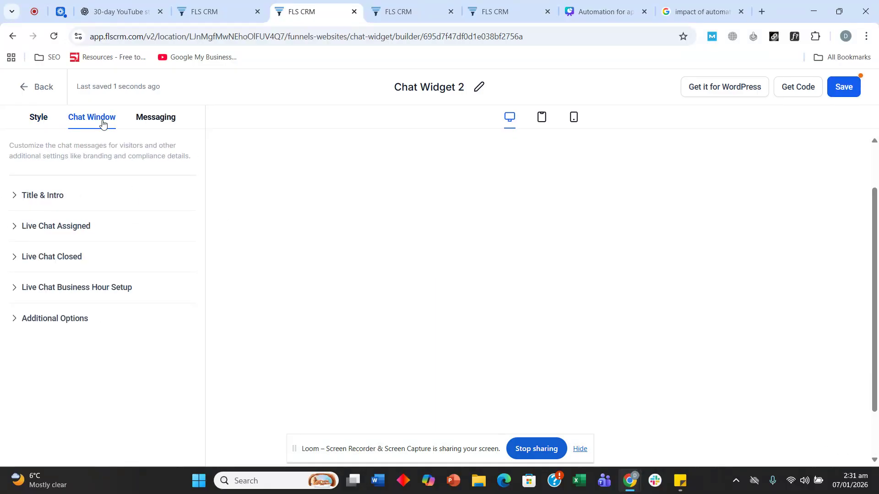
{"action": "left_click", "coordinate": [59, 196]}
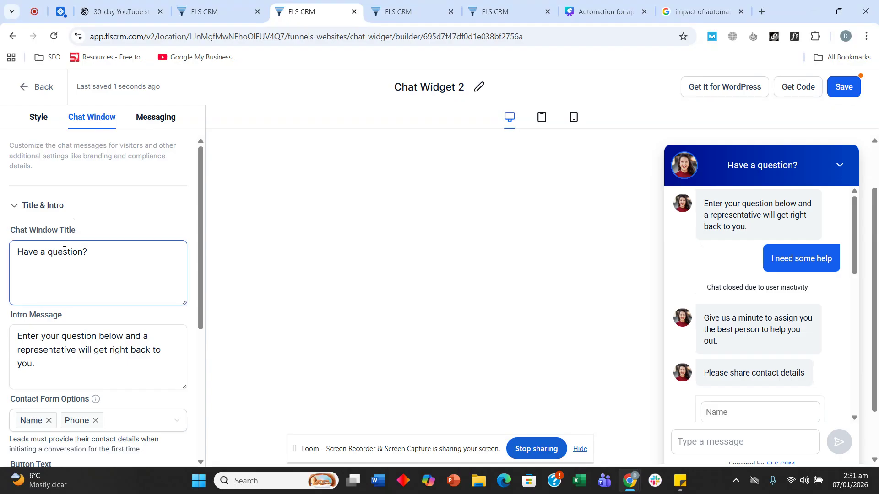
{"action": "scroll", "coordinate": [64, 250], "scroll_direction": "down", "scroll_amount": 4}
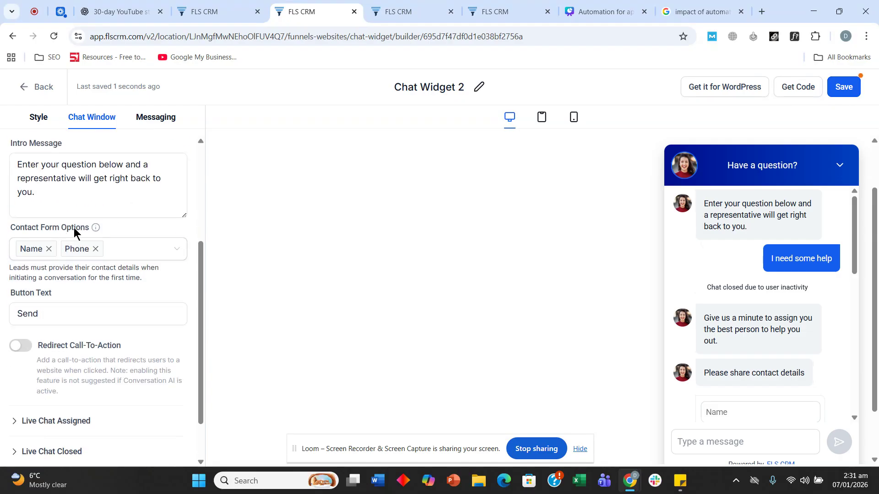
{"action": "left_click", "coordinate": [134, 248]}
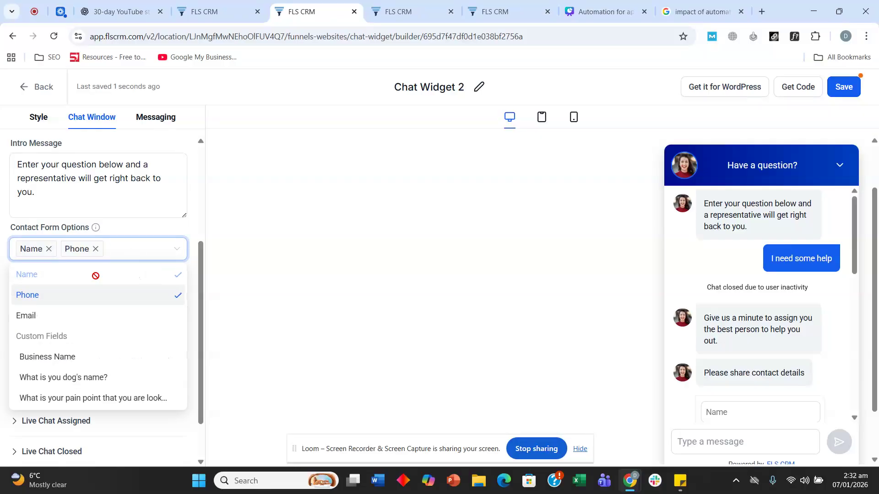
{"action": "left_click", "coordinate": [75, 316]}
{"action": "left_click", "coordinate": [392, 245]}
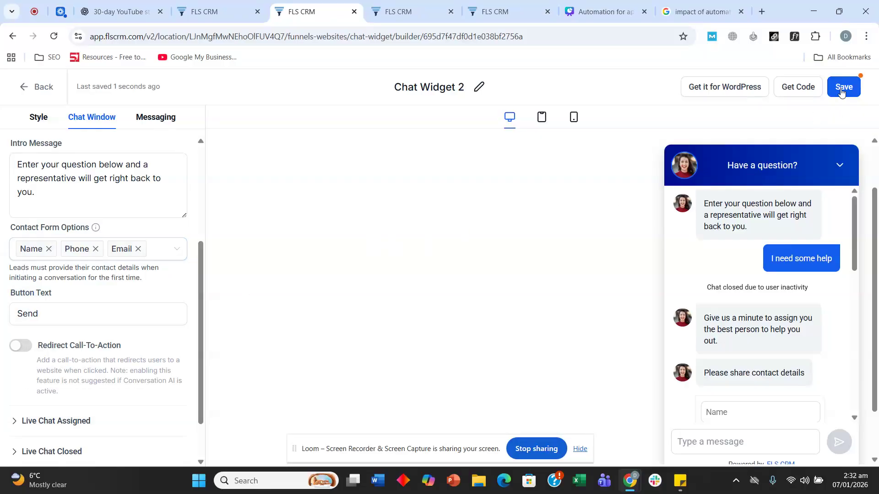
Rename the widget 'real estat', save it, and return to the workflow list tab
{"action": "left_click", "coordinate": [423, 86]}
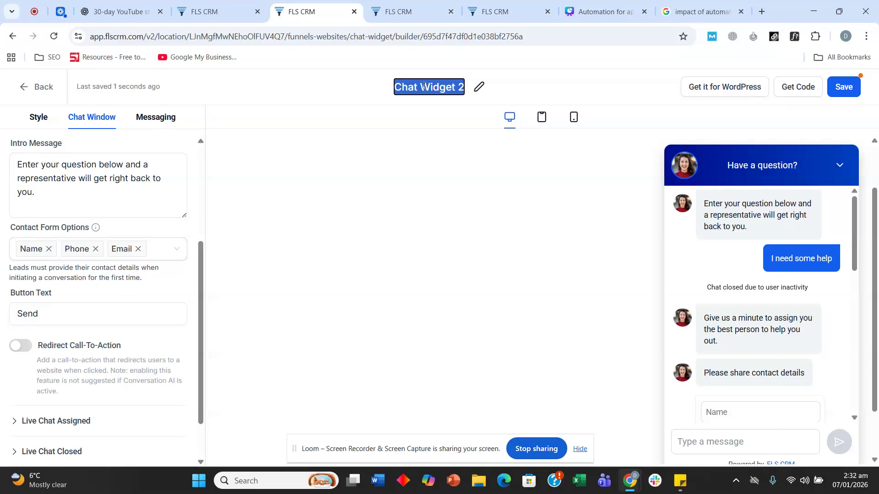
{"action": "type", "text": "real estat"}
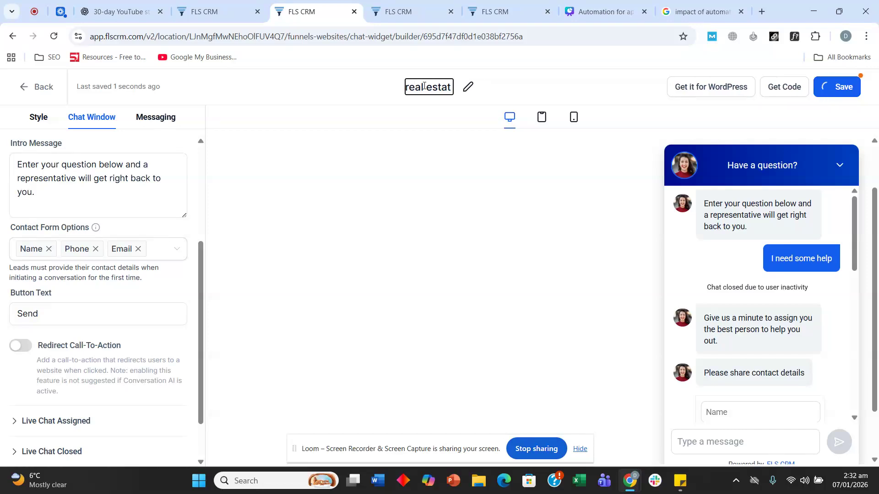
{"action": "left_click", "coordinate": [857, 92]}
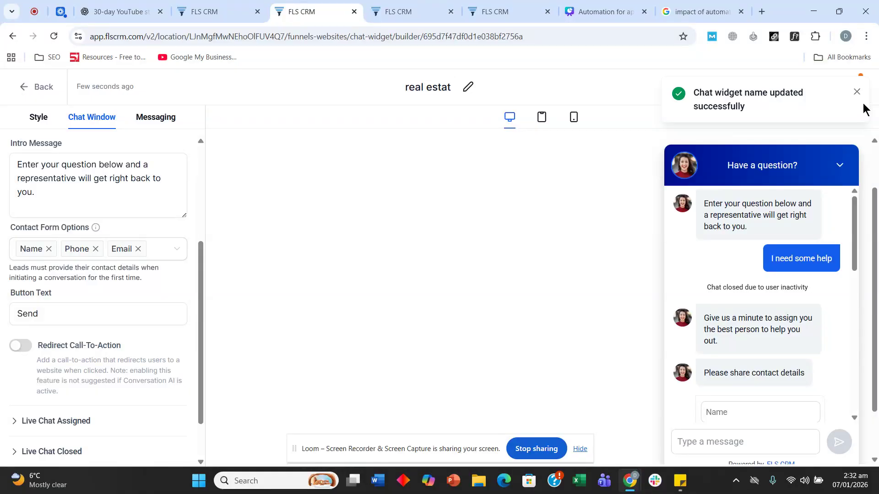
{"action": "left_click", "coordinate": [853, 87]}
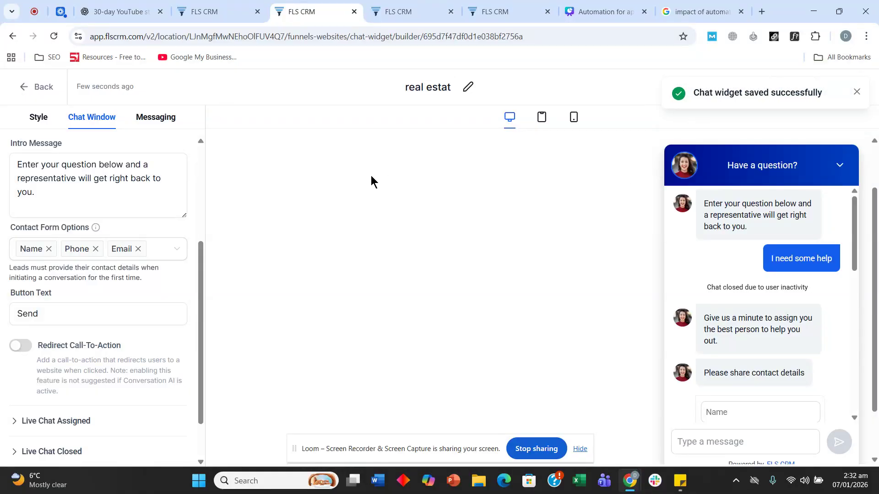
{"action": "left_click", "coordinate": [222, 10]}
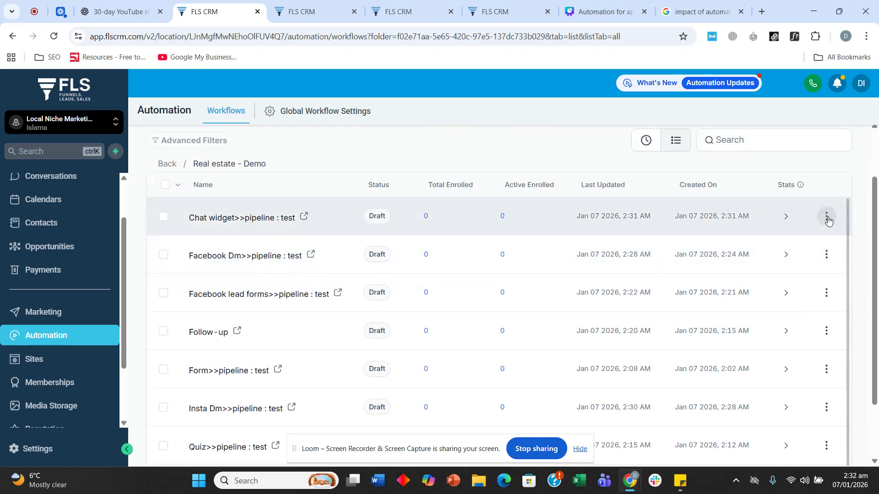
Open the Chat widget>>pipeline : test workflow and delete its Form Submitted trigger
{"action": "left_click", "coordinate": [826, 216]}
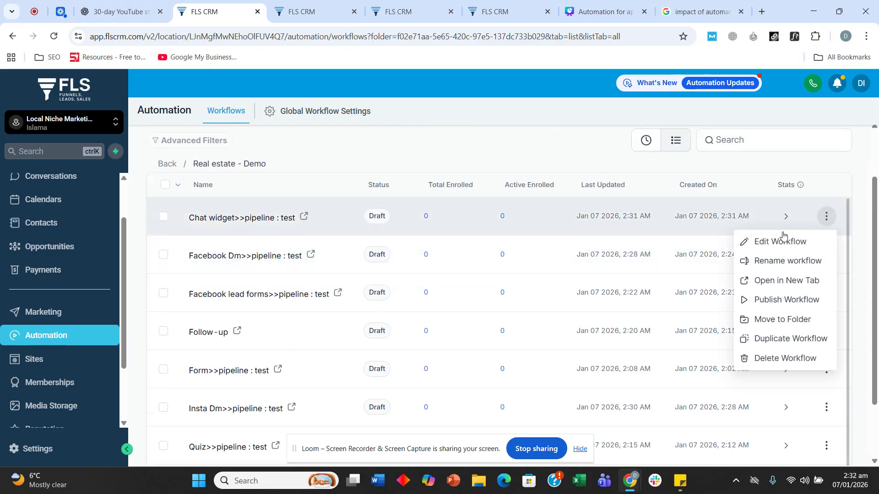
{"action": "left_click", "coordinate": [782, 238]}
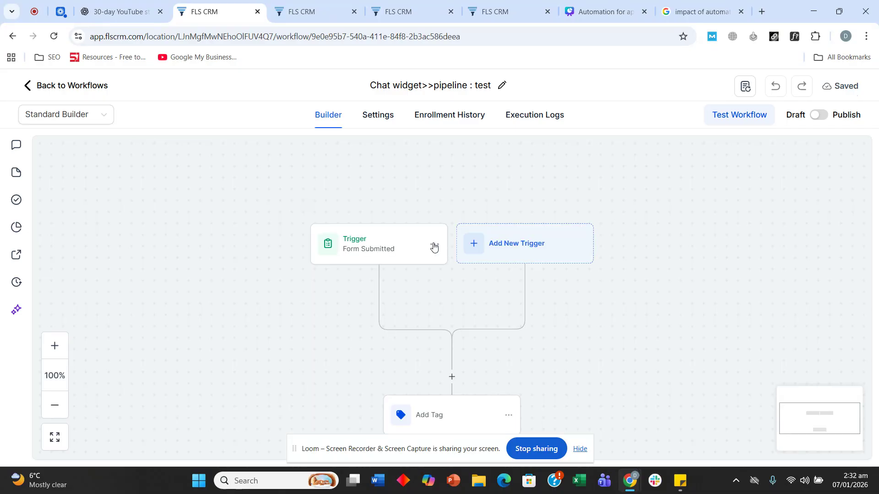
{"action": "left_click", "coordinate": [434, 244]}
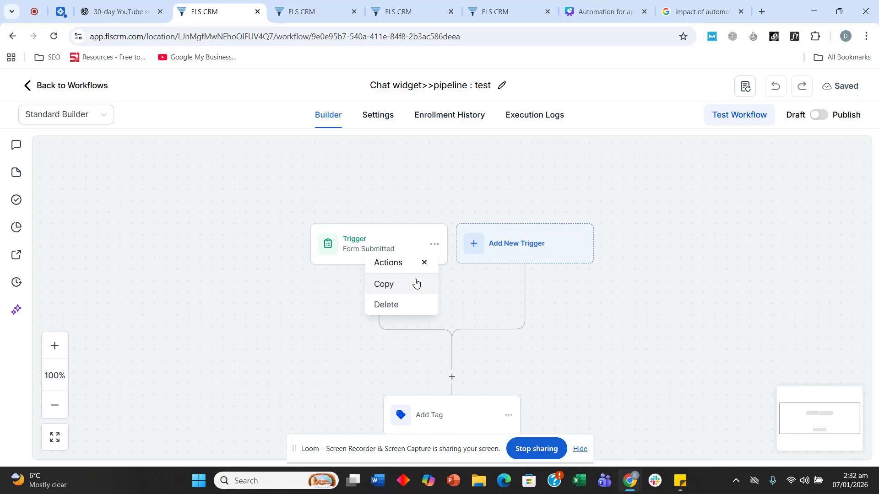
{"action": "left_click", "coordinate": [396, 305]}
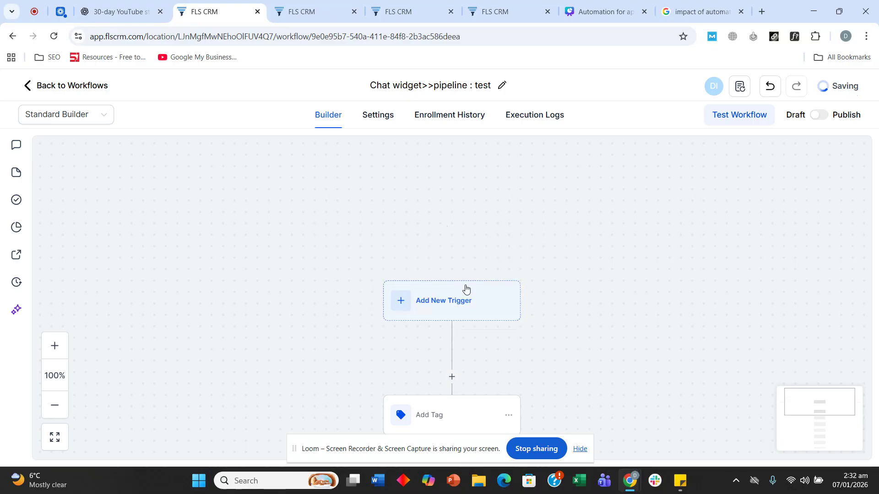
Add and save a Customer Replied trigger filtered to the Chat Widget reply channel
{"action": "left_click", "coordinate": [417, 302]}
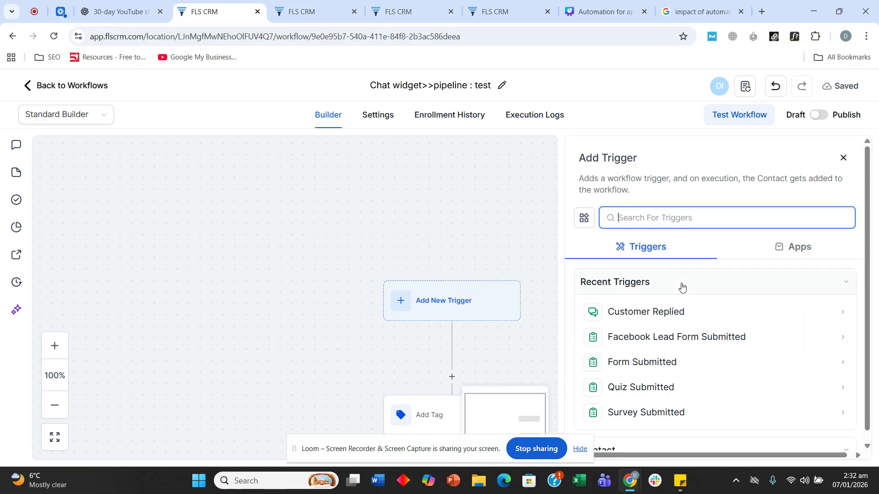
{"action": "left_click", "coordinate": [682, 313]}
{"action": "left_click", "coordinate": [412, 322]}
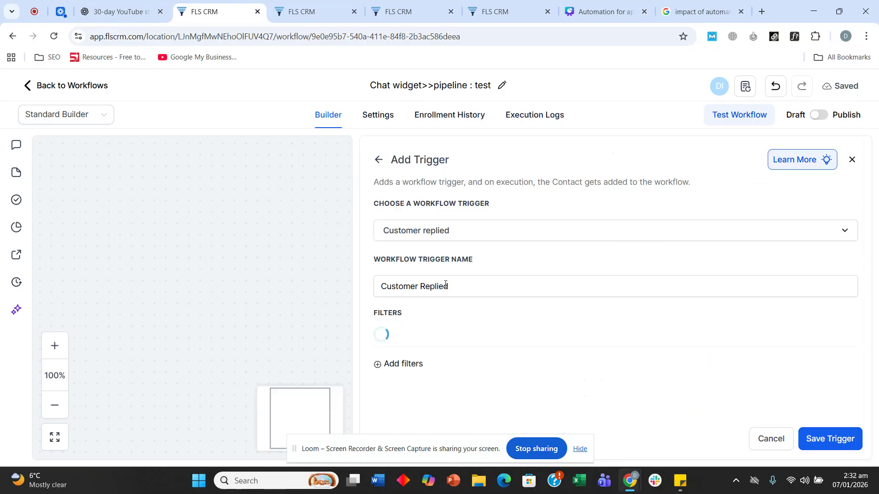
{"action": "left_click", "coordinate": [412, 337]}
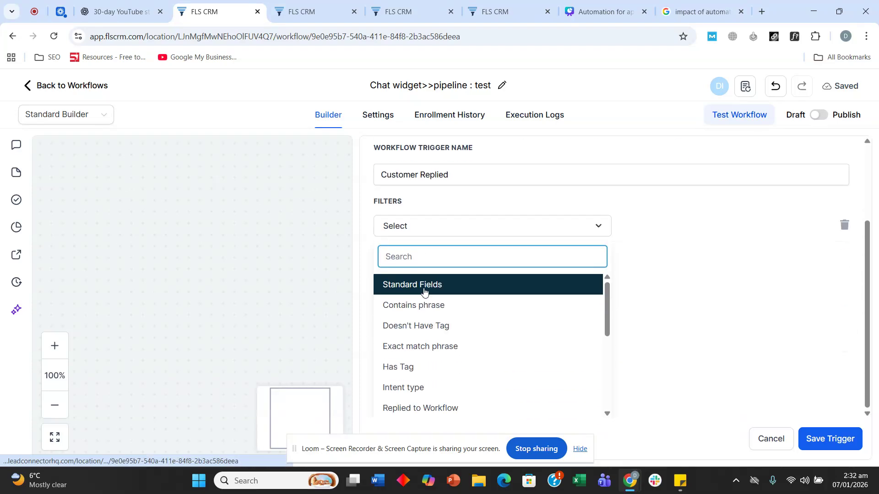
{"action": "scroll", "coordinate": [424, 292], "scroll_direction": "down", "scroll_amount": 3}
{"action": "left_click", "coordinate": [440, 314]}
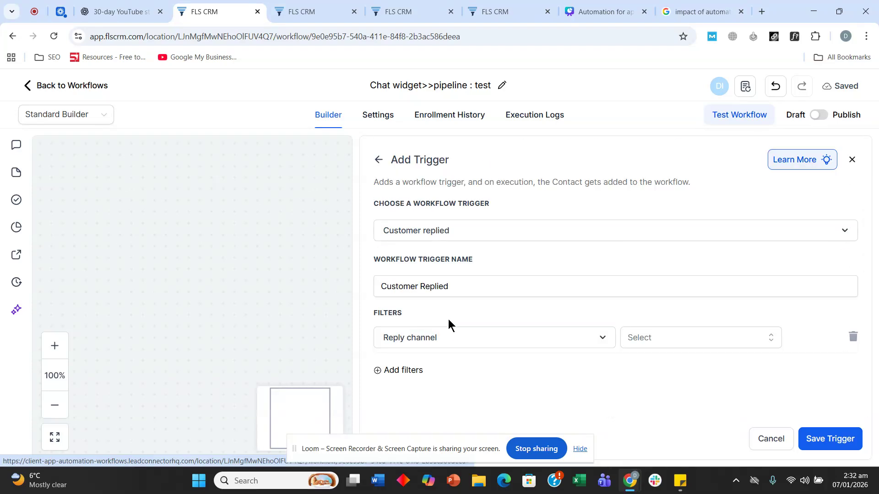
{"action": "left_click", "coordinate": [675, 338]}
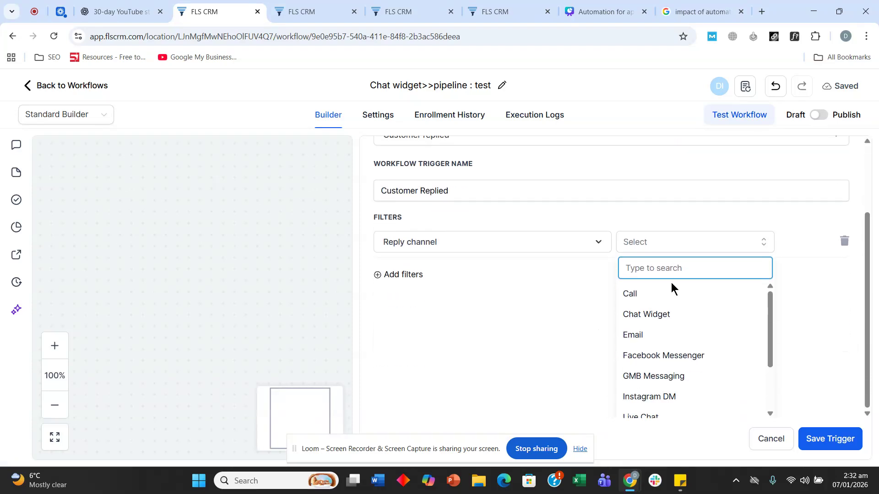
{"action": "left_click", "coordinate": [664, 314]}
{"action": "left_click", "coordinate": [830, 438]}
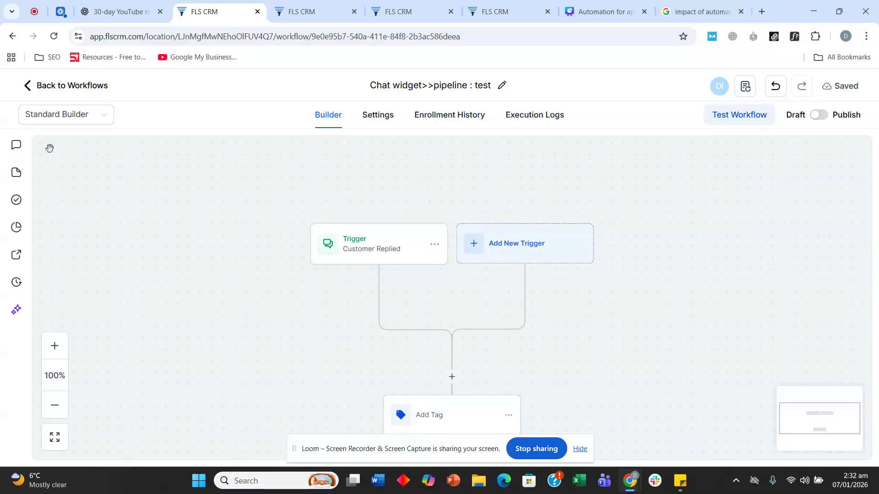
Go back to the workflow list and open the Form>>pipeline : test workflow
{"action": "left_click", "coordinate": [58, 92]}
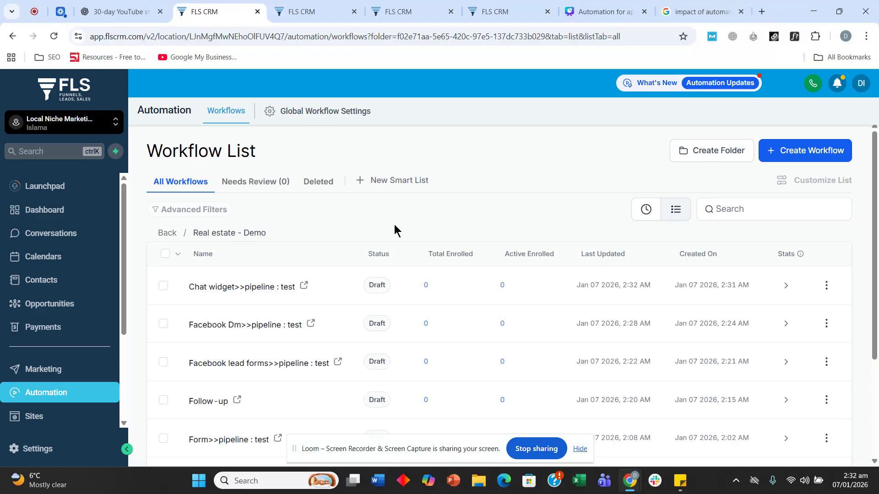
{"action": "scroll", "coordinate": [394, 224], "scroll_direction": "down", "scroll_amount": 3}
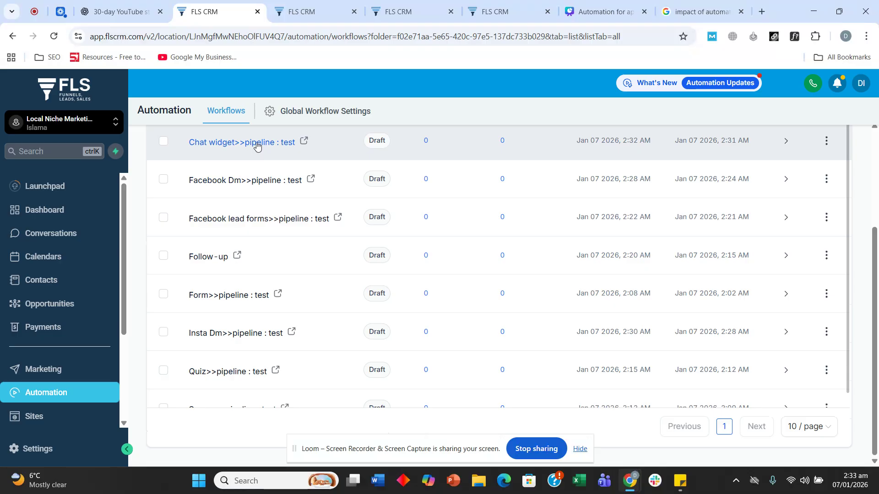
{"action": "scroll", "coordinate": [257, 145], "scroll_direction": "down", "scroll_amount": 1}
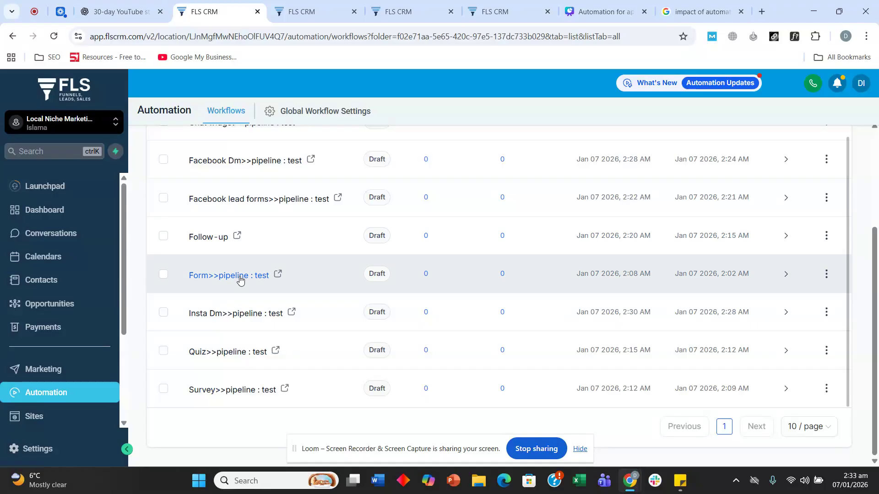
{"action": "left_click", "coordinate": [239, 281]}
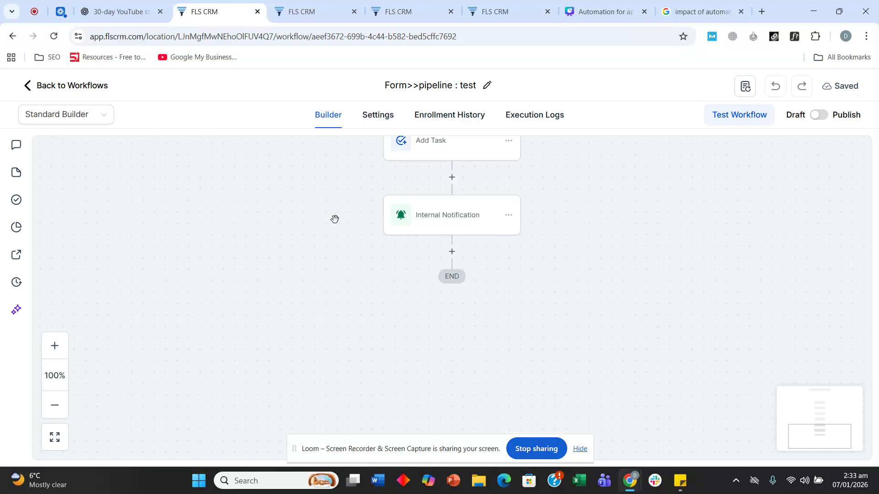
Add a Wait step of 90 minutes after Internal Notification and save it
{"action": "left_click", "coordinate": [453, 251]}
{"action": "type", "text": "wa"}
{"action": "left_click", "coordinate": [688, 303]}
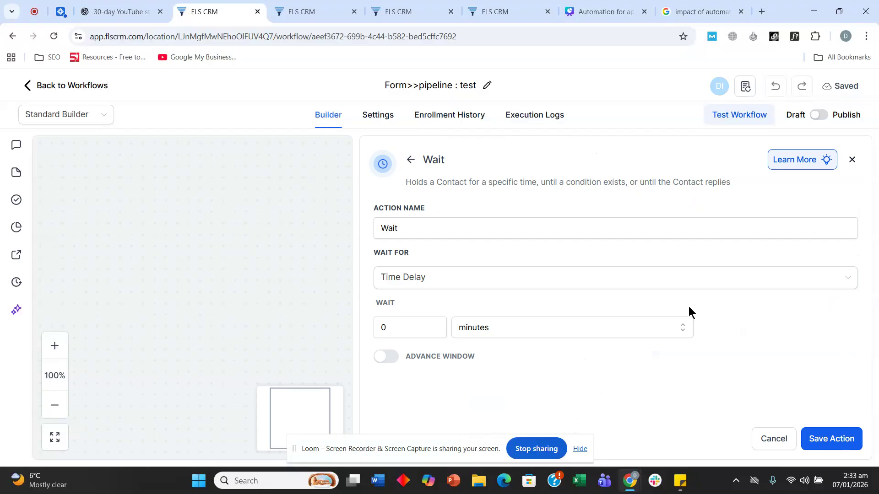
{"action": "left_click", "coordinate": [423, 329]}
{"action": "type", "text": "90"}
{"action": "left_click", "coordinate": [836, 444]}
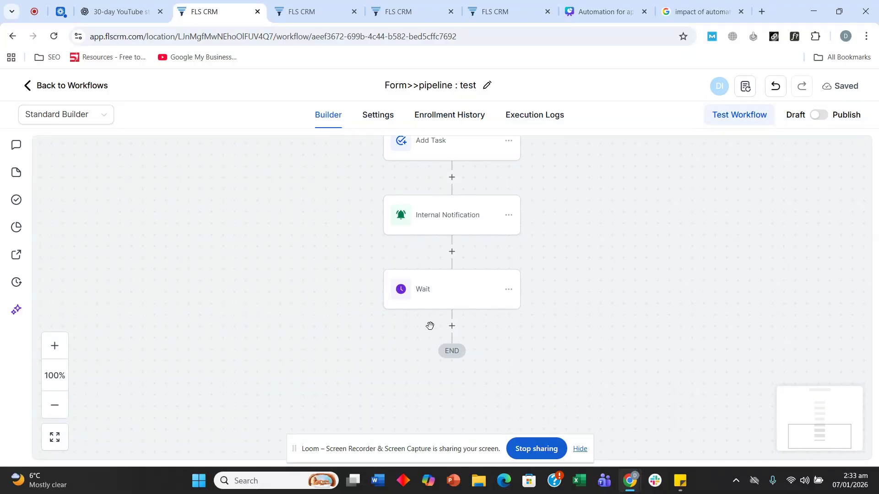
Add a new step below the Wait and search the actions for 'add'
{"action": "left_click", "coordinate": [451, 326]}
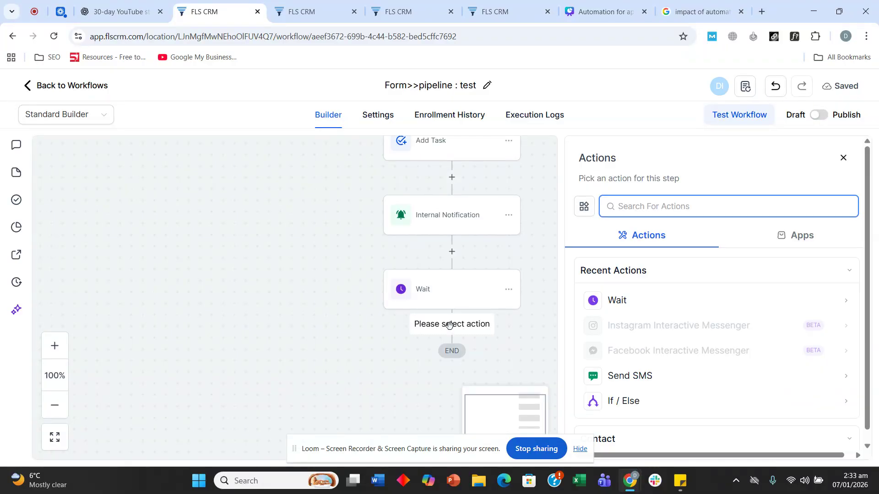
{"action": "type", "text": "sem"}
{"action": "key", "text": "BackSpace"}
{"action": "type", "text": "nd"}
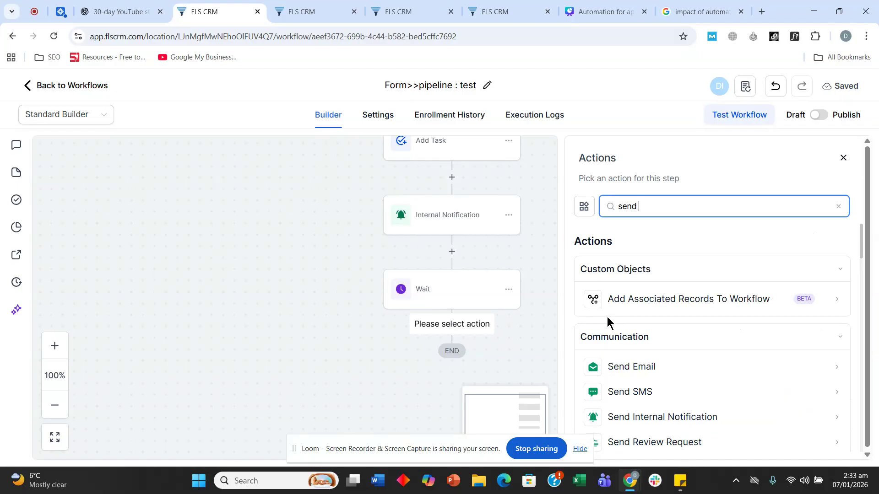
{"action": "scroll", "coordinate": [670, 314], "scroll_direction": "down", "scroll_amount": 1}
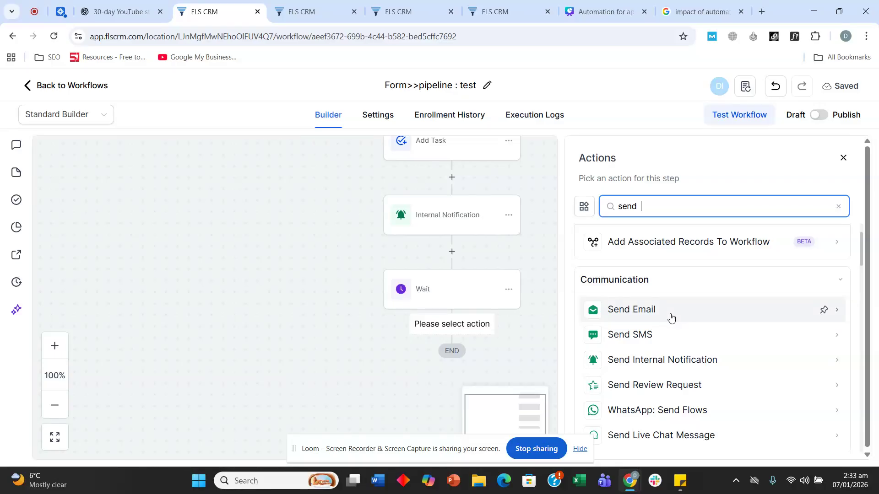
{"action": "key", "text": "BackSpace"}
{"action": "key", "text": "BackSpace"}
{"action": "key", "text": "BackSpace"}
{"action": "key", "text": "BackSpace"}
{"action": "key", "text": "BackSpace"}
{"action": "type", "text": "add"}
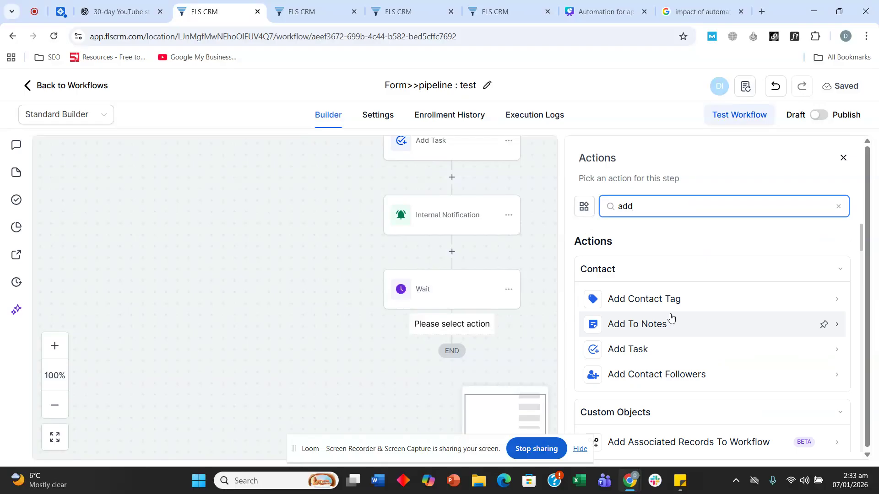
{"action": "scroll", "coordinate": [670, 317], "scroll_direction": "down", "scroll_amount": 1}
{"action": "scroll", "coordinate": [670, 317], "scroll_direction": "down", "scroll_amount": 3}
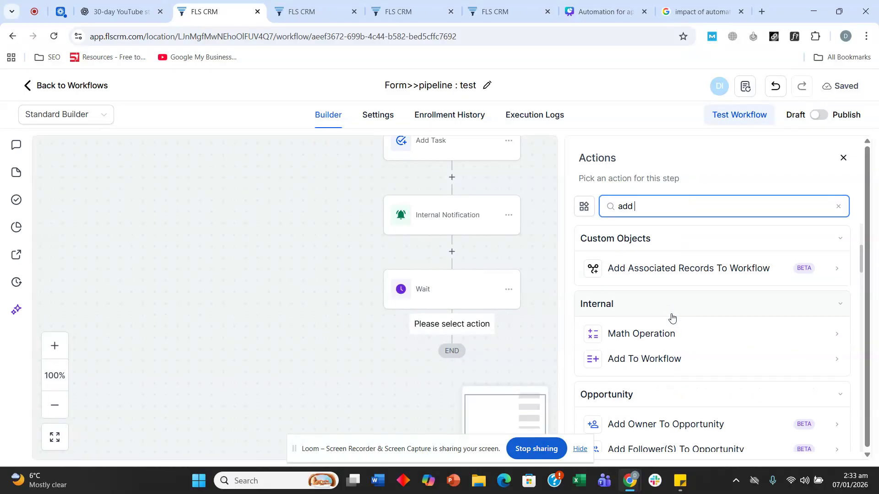
Make it an Add To Workflow action enrolling contacts into Follow-up, and save it
{"action": "left_click", "coordinate": [659, 304]}
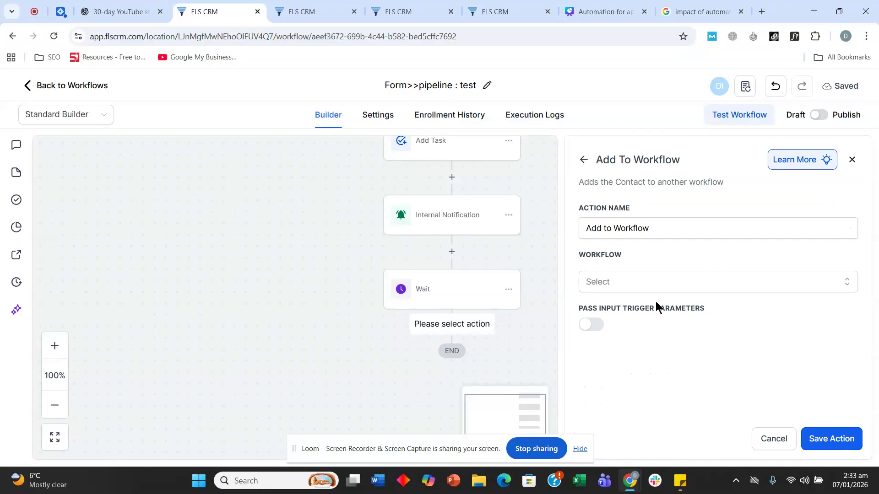
{"action": "left_click", "coordinate": [637, 283]}
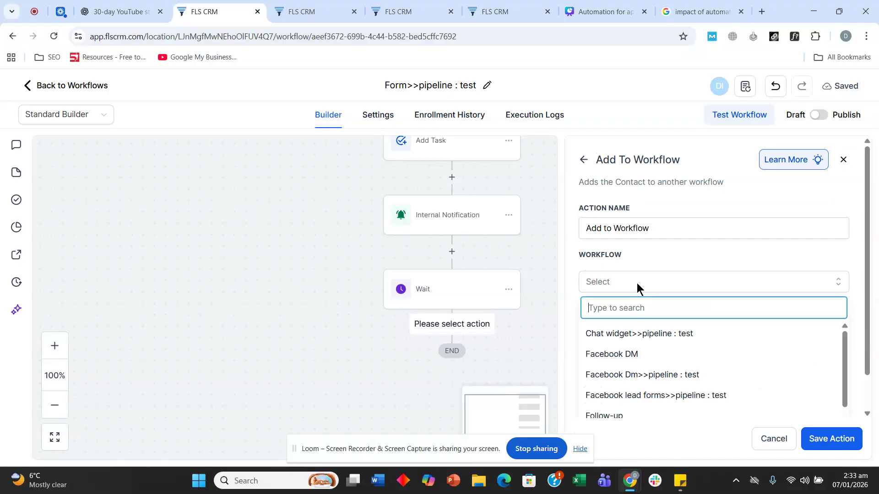
{"action": "left_click", "coordinate": [621, 379]}
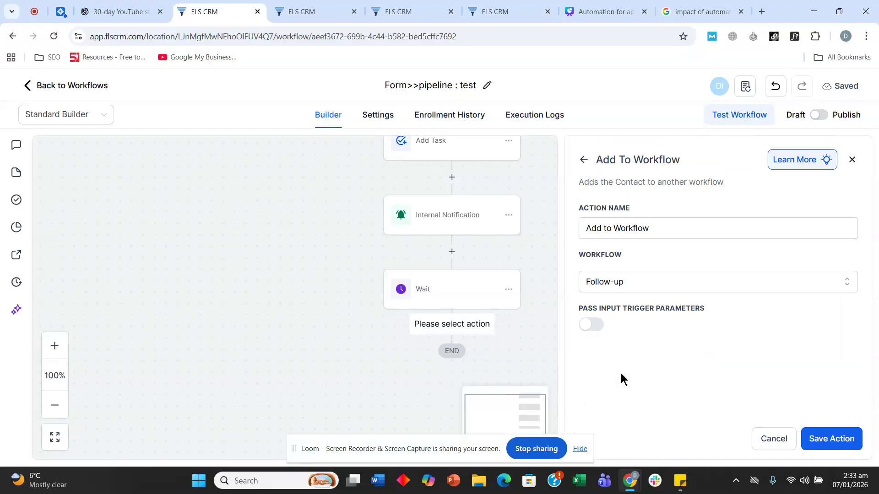
{"action": "left_click", "coordinate": [831, 439]}
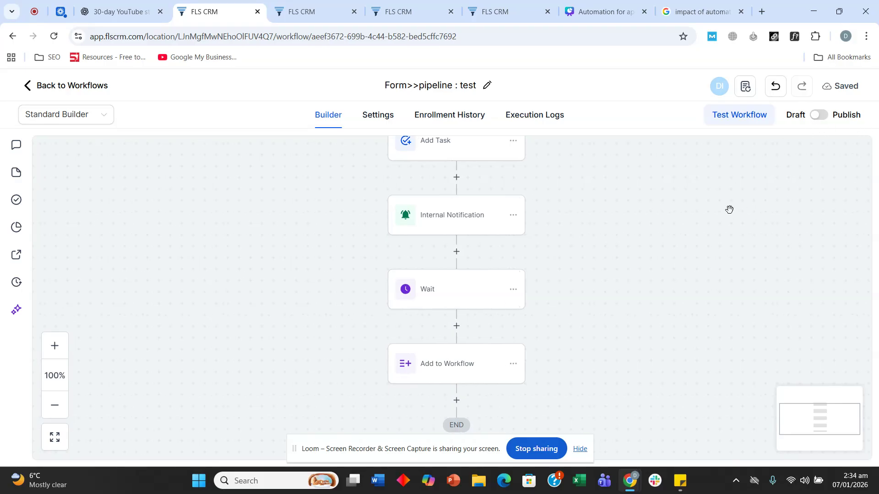
{"action": "scroll", "coordinate": [669, 286], "scroll_direction": "down", "scroll_amount": 1}
{"action": "mouse_move", "coordinate": [664, 294]}
{"action": "left_mouse_down"}
{"action": "mouse_move", "coordinate": [656, 258]}
{"action": "mouse_move", "coordinate": [660, 289]}
{"action": "left_mouse_up"}
Leave the builder and scroll the Real estate - Demo list to the Form>>pipeline : test draft
{"action": "left_click", "coordinate": [53, 88]}
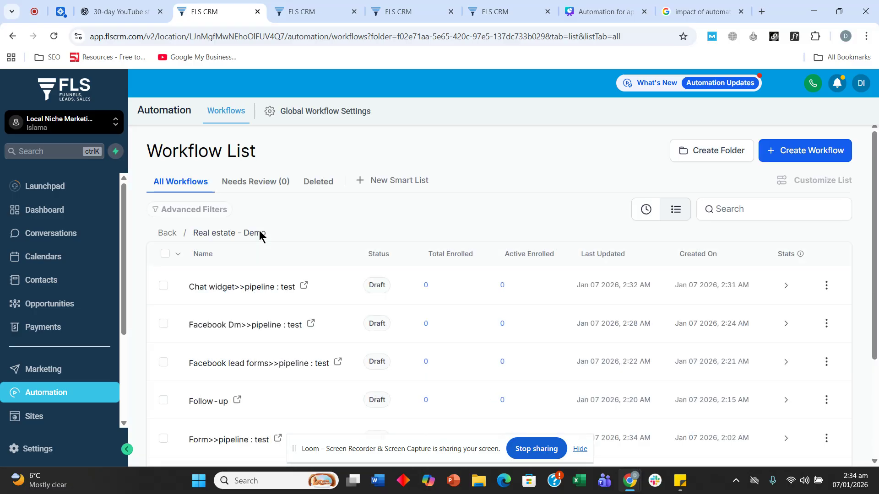
{"action": "scroll", "coordinate": [259, 236], "scroll_direction": "down", "scroll_amount": 3}
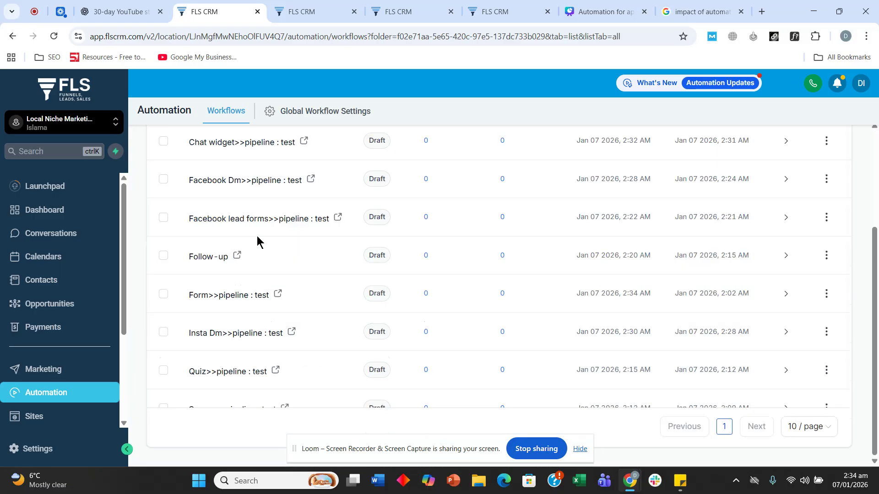
{"action": "scroll", "coordinate": [258, 238], "scroll_direction": "down", "scroll_amount": 1}
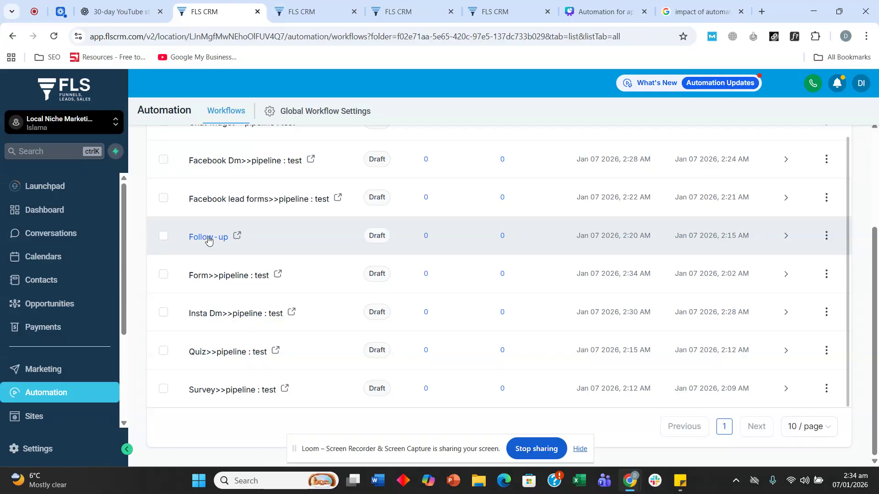